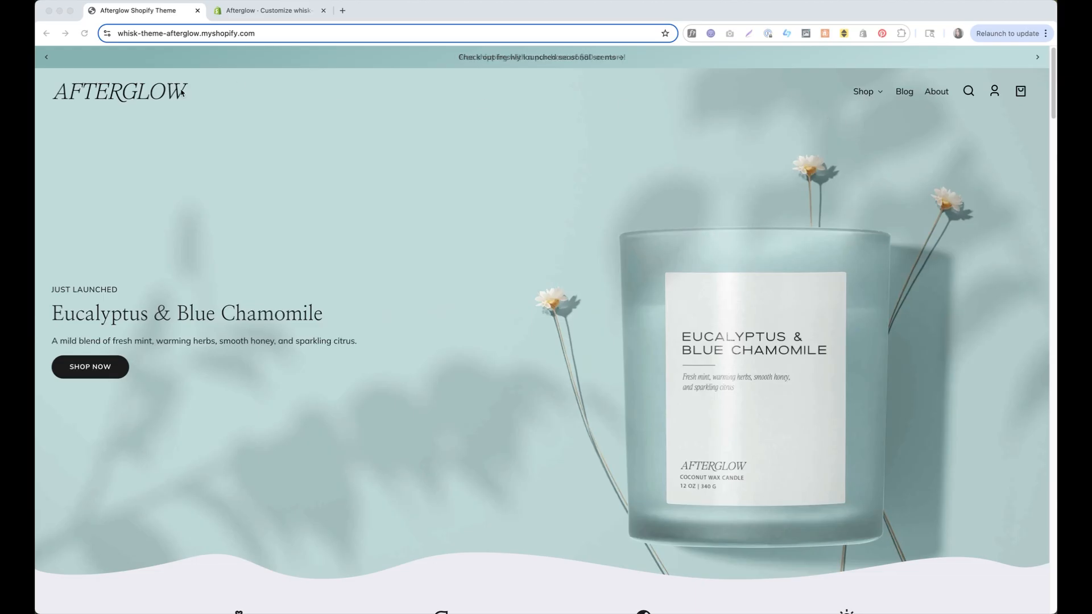
Browse the Afterglow storefront's Eucalyptus & Blue Chamomile and Black Plum Candle product pages
{"action": "left_click", "coordinate": [538, 332]}
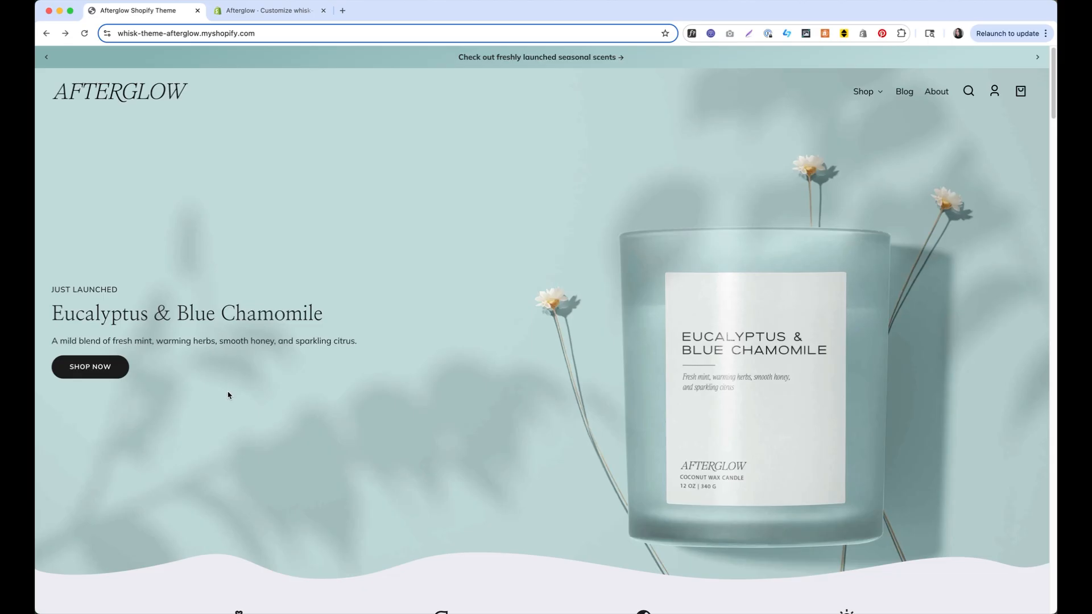
{"action": "left_click", "coordinate": [90, 367]}
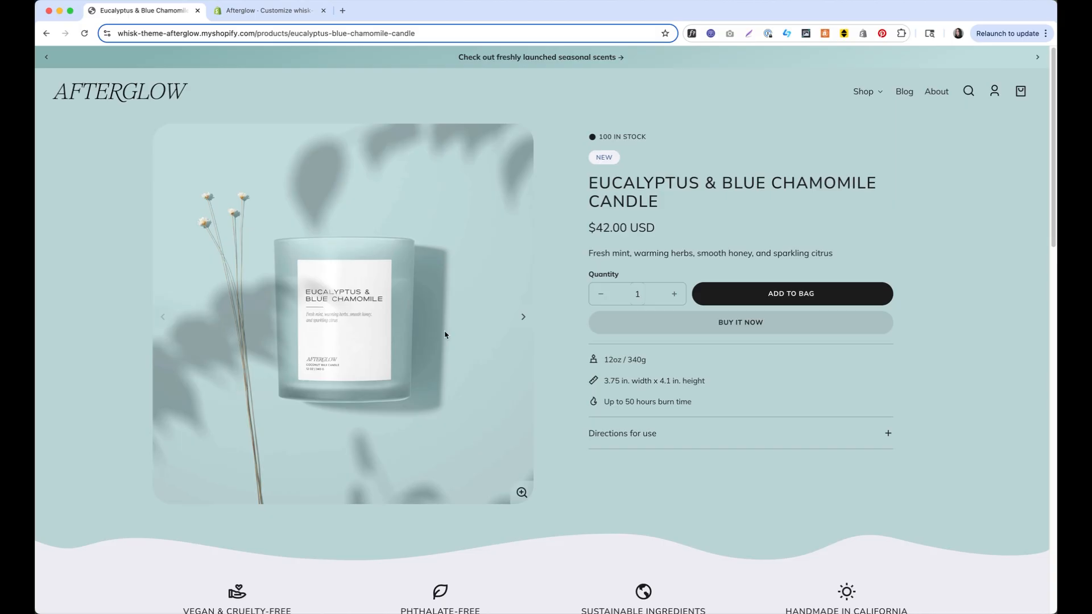
{"action": "scroll", "coordinate": [445, 335], "scroll_direction": "down", "scroll_amount": 10}
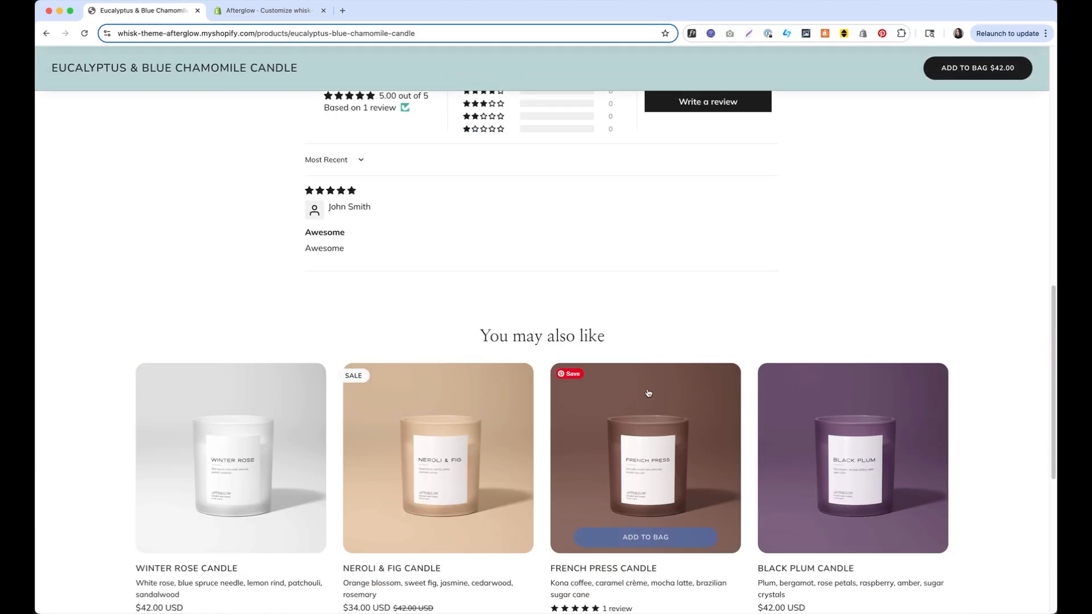
{"action": "left_click", "coordinate": [786, 421]}
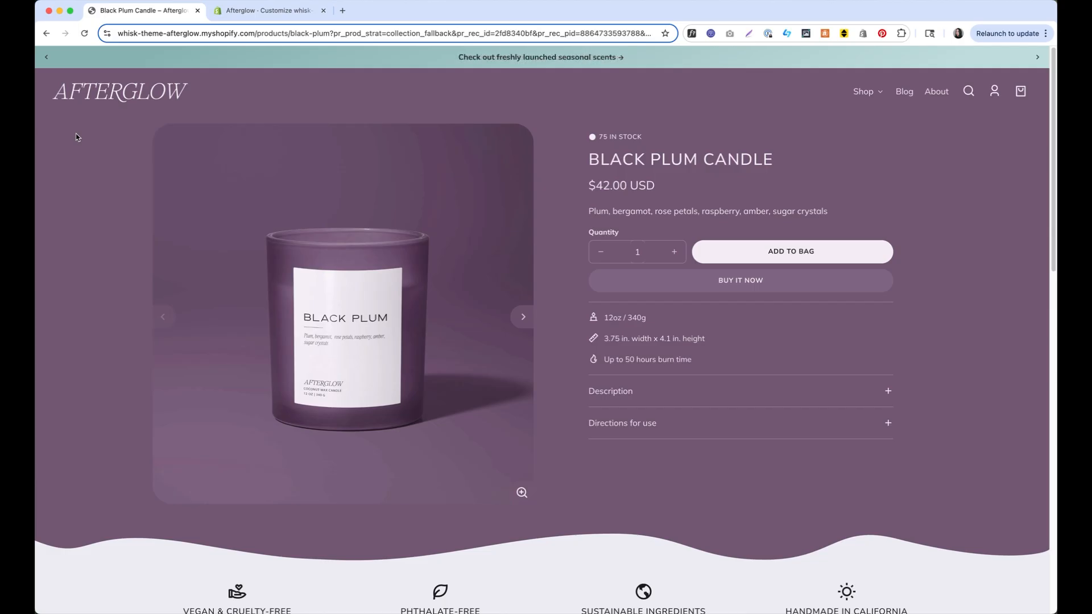
{"action": "left_click", "coordinate": [111, 105]}
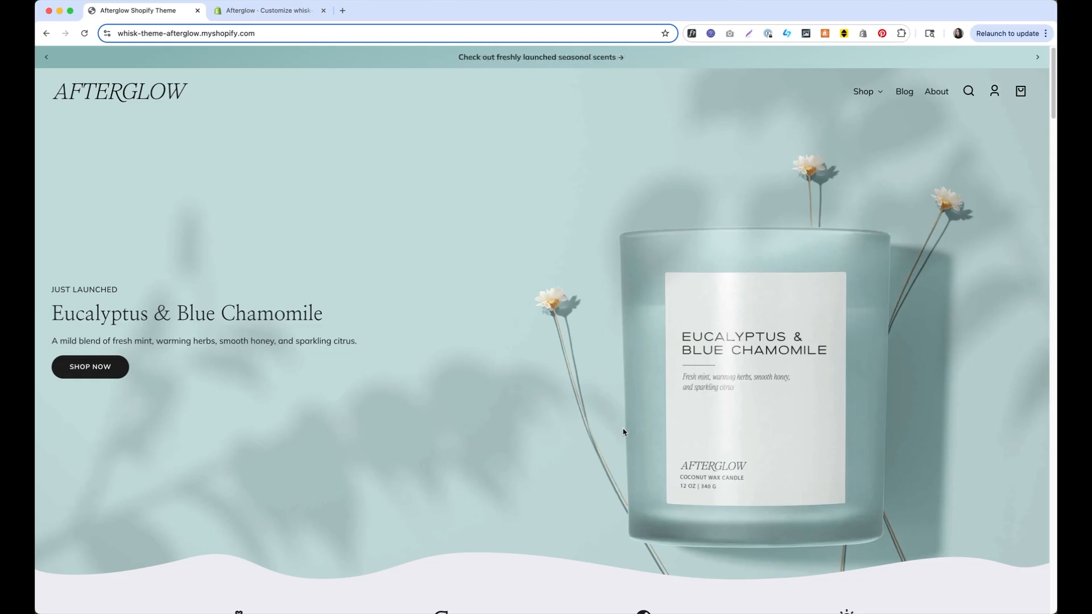
{"action": "left_click", "coordinate": [107, 370]}
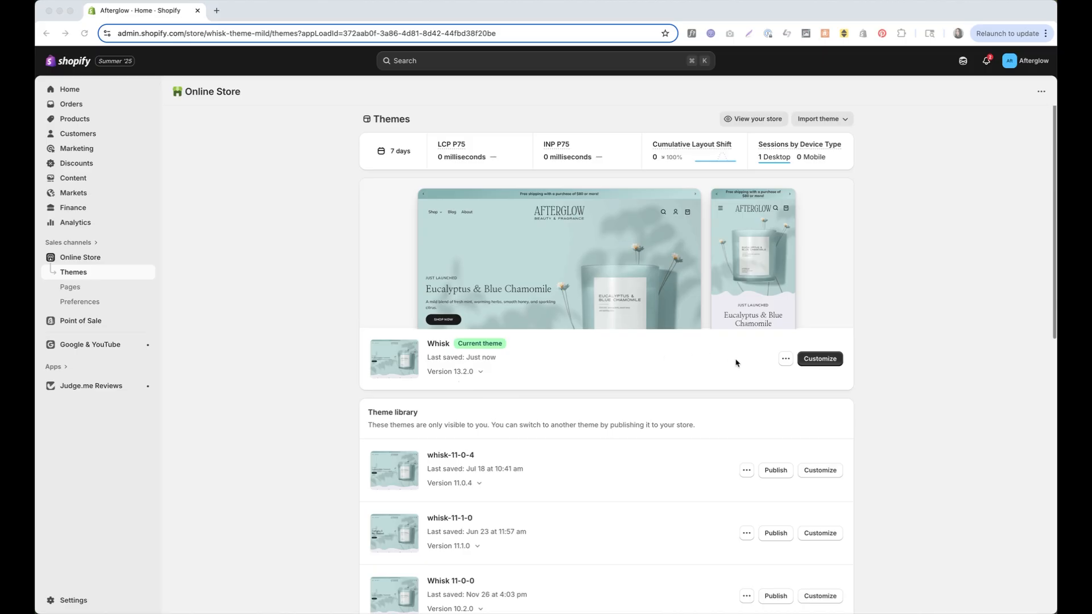
{"action": "left_click", "coordinate": [822, 364]}
{"action": "left_click", "coordinate": [822, 364]}
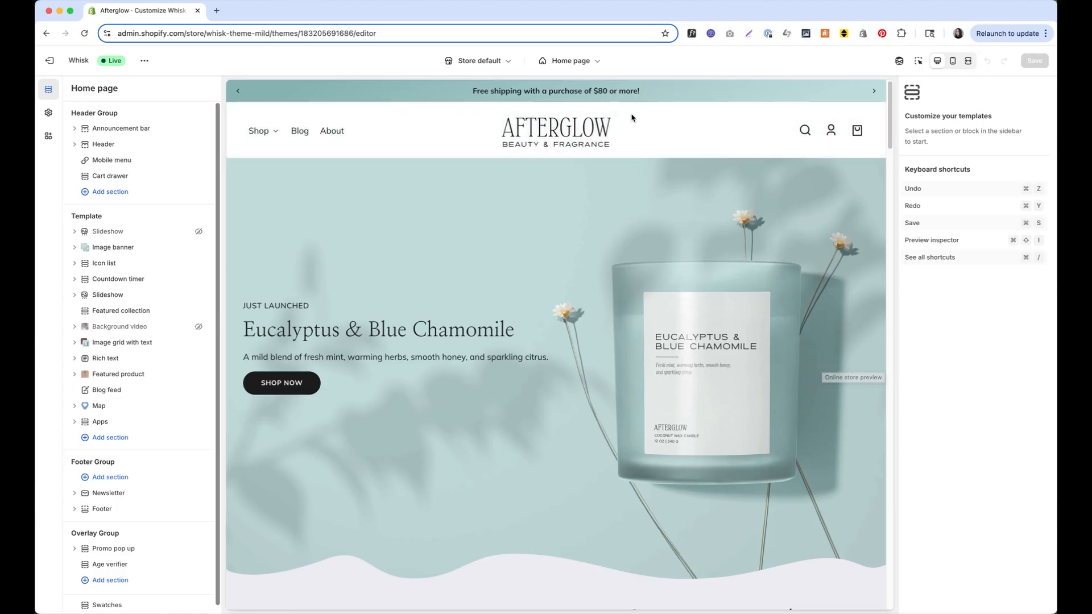
{"action": "left_click", "coordinate": [585, 61]}
{"action": "left_click", "coordinate": [586, 123]}
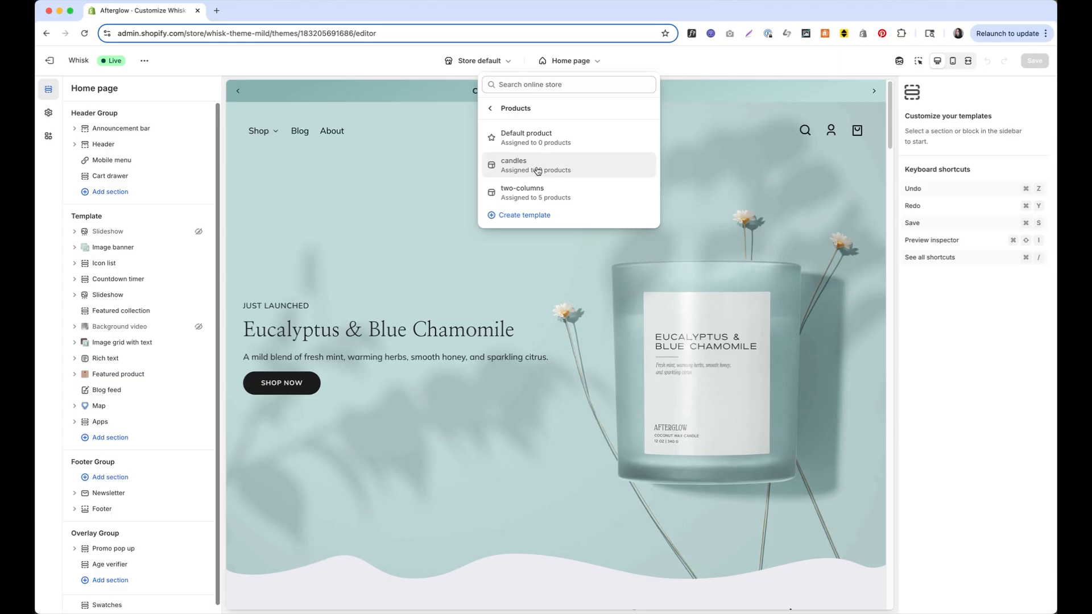
{"action": "left_click", "coordinate": [596, 174]}
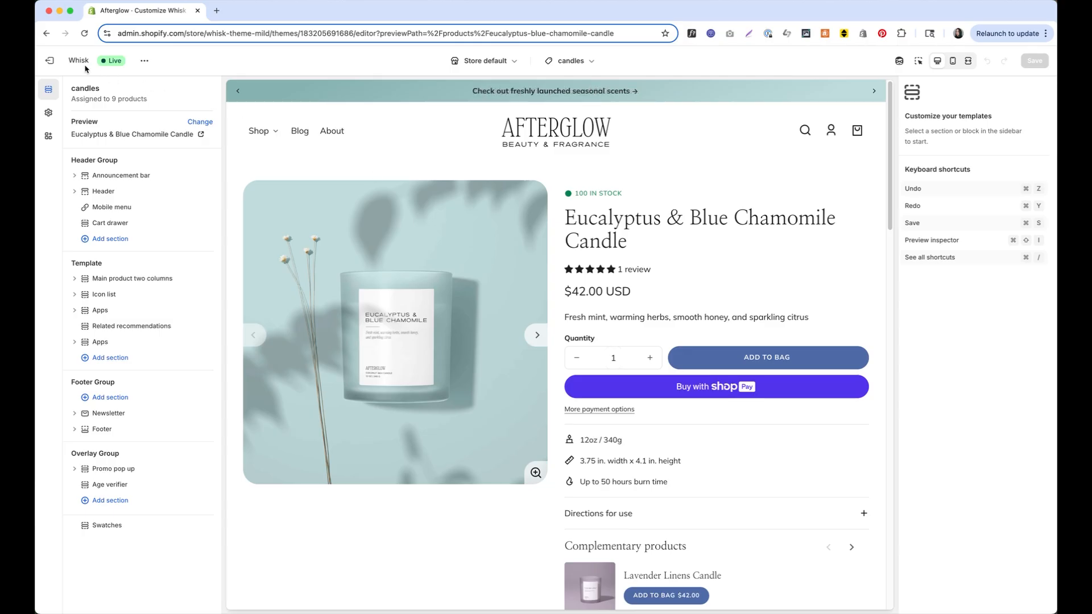
{"action": "left_click", "coordinate": [48, 62]}
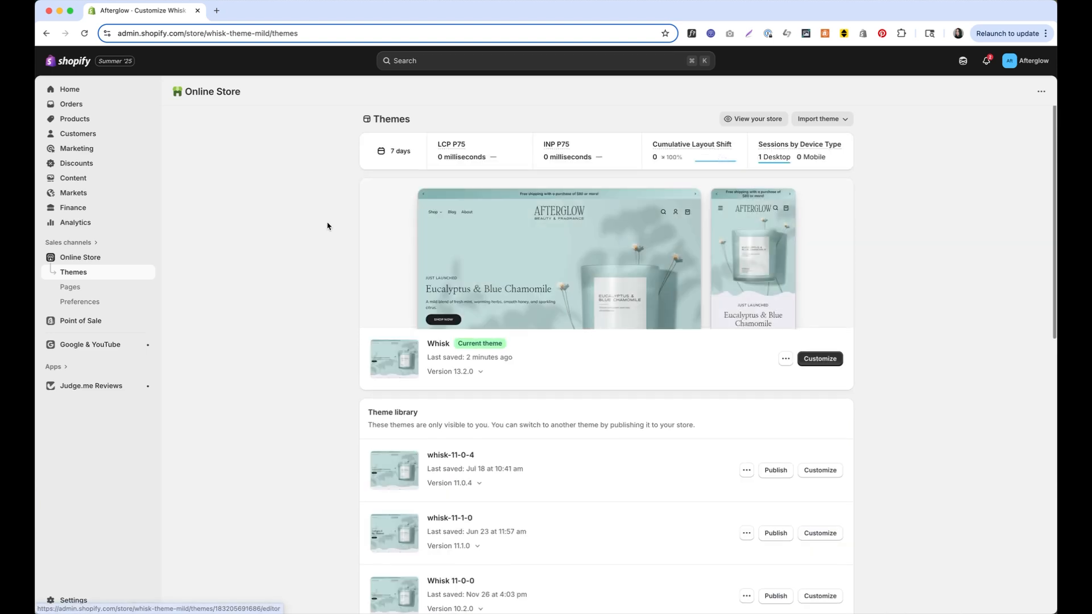
Assign the candles theme template to the Neroli & Fig Candle product and save it
{"action": "left_click", "coordinate": [122, 119]}
{"action": "scroll", "coordinate": [314, 250], "scroll_direction": "down", "scroll_amount": 1}
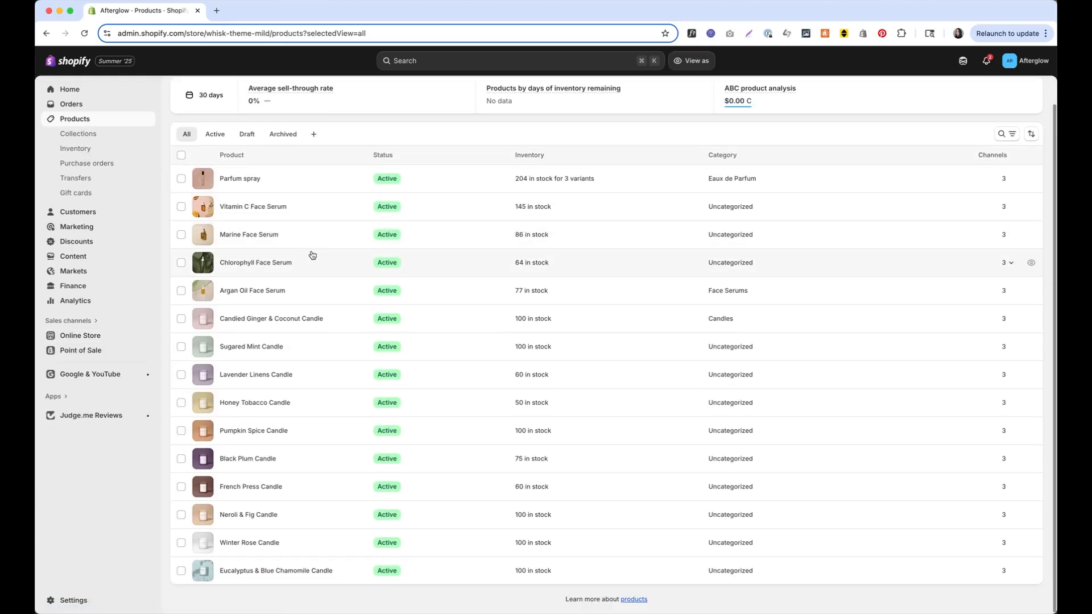
{"action": "left_click", "coordinate": [261, 516]}
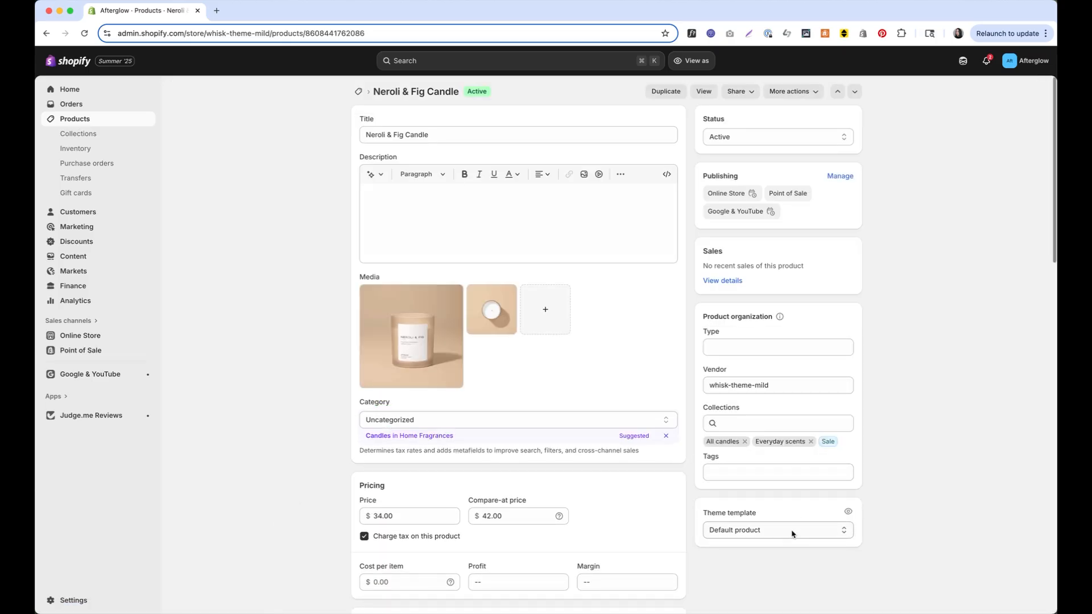
{"action": "left_click", "coordinate": [793, 532]}
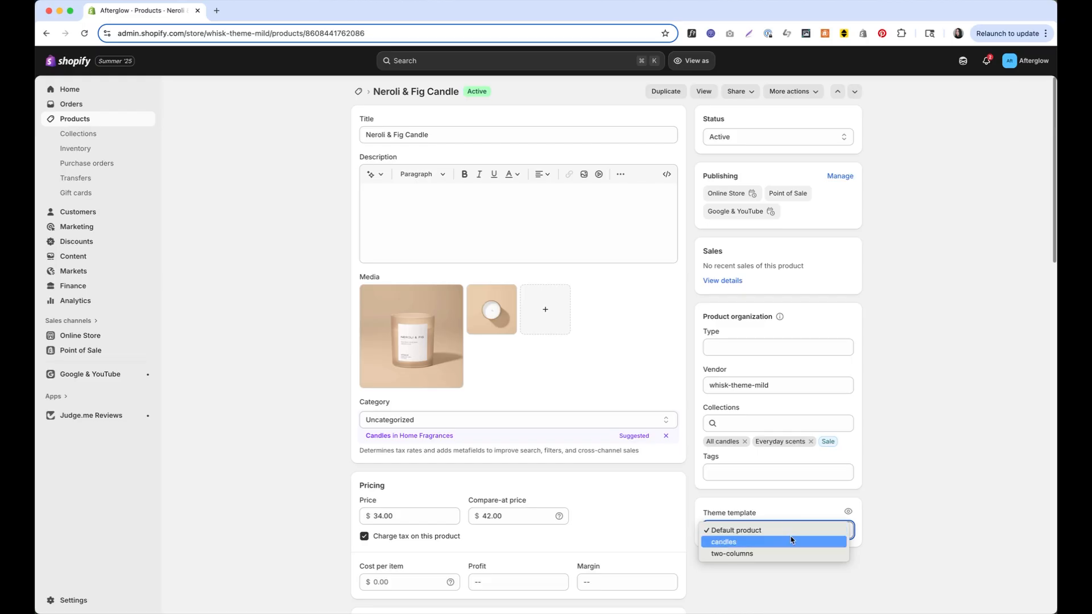
{"action": "left_click", "coordinate": [783, 544]}
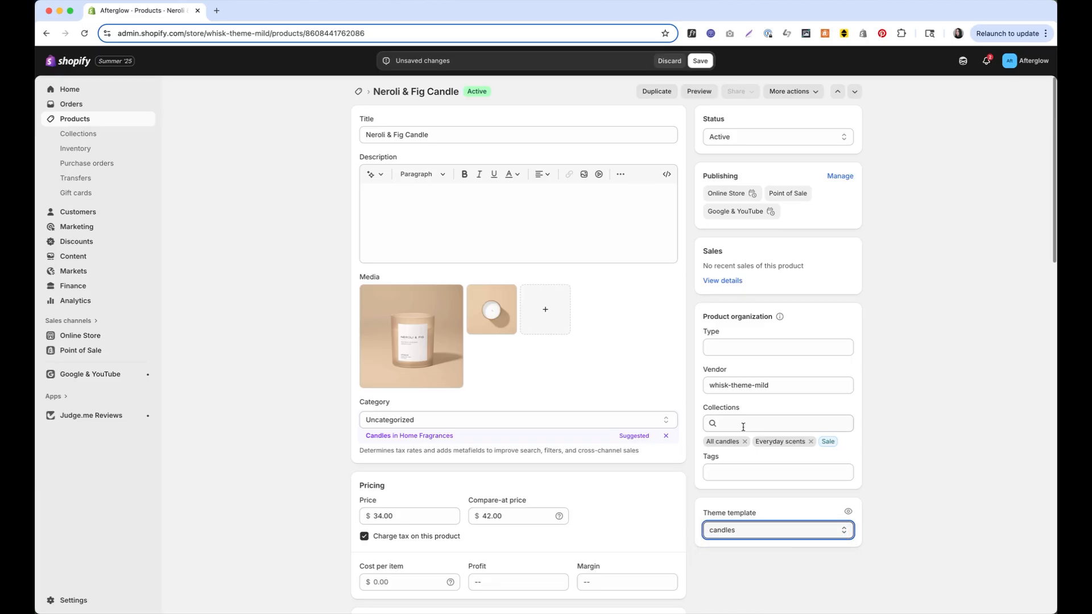
{"action": "left_click", "coordinate": [702, 61]}
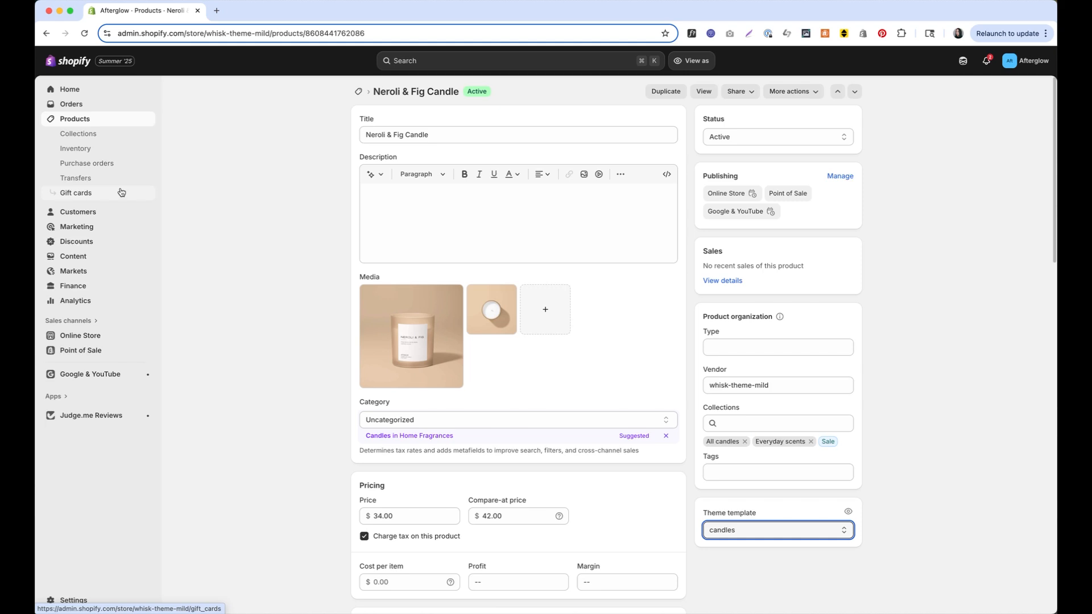
{"action": "left_click", "coordinate": [131, 335]}
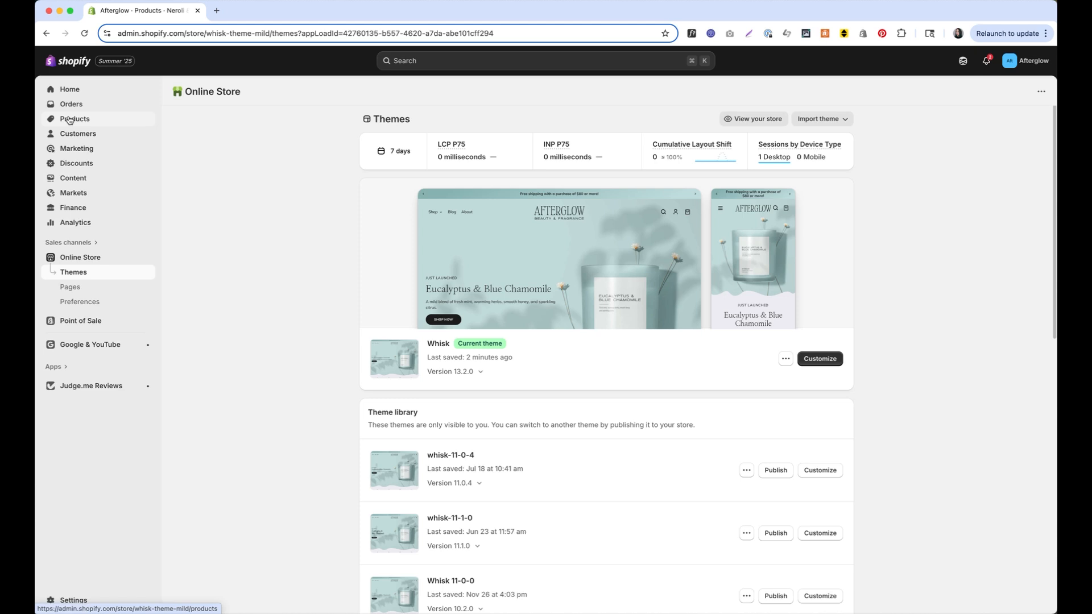
Launch the theme editor for the current Whisk theme
{"action": "left_click", "coordinate": [829, 364]}
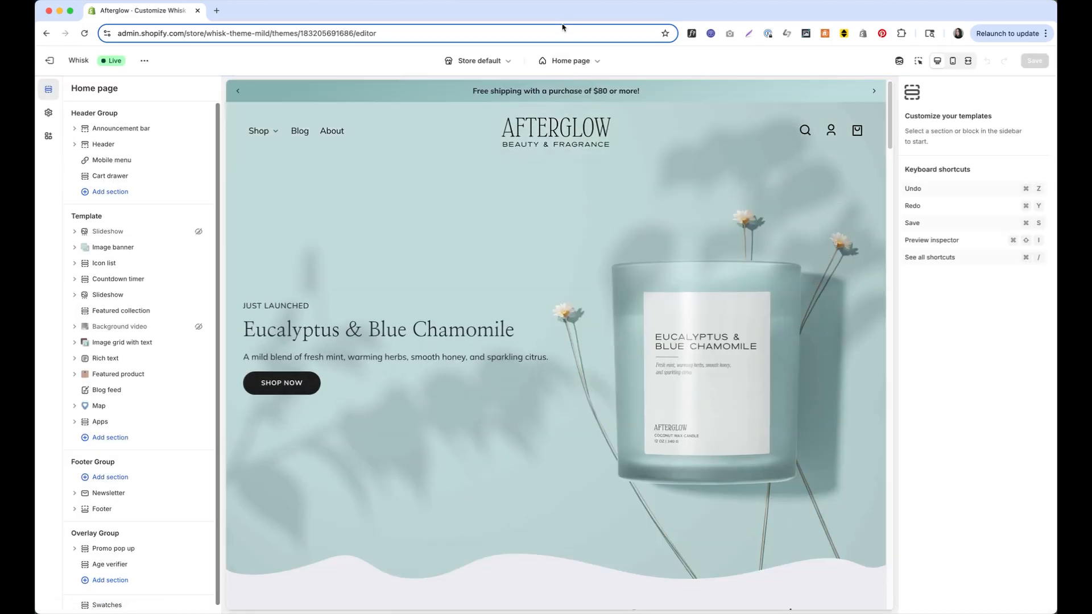
Switch the editor to the candles product template and open its Main product two columns section
{"action": "left_click", "coordinate": [566, 60]}
{"action": "left_click", "coordinate": [556, 124]}
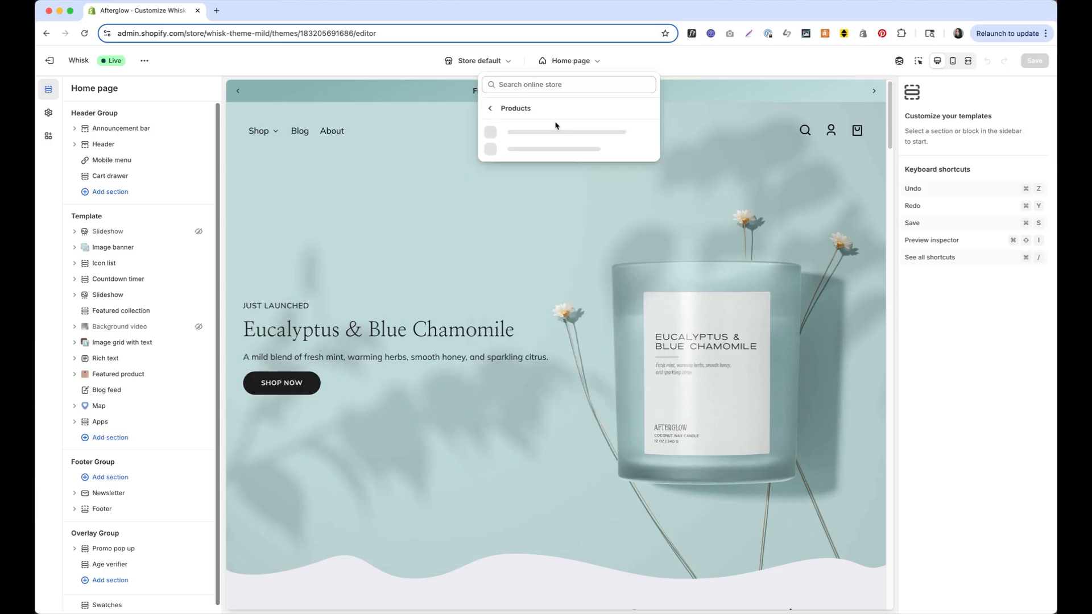
{"action": "left_click", "coordinate": [560, 163]}
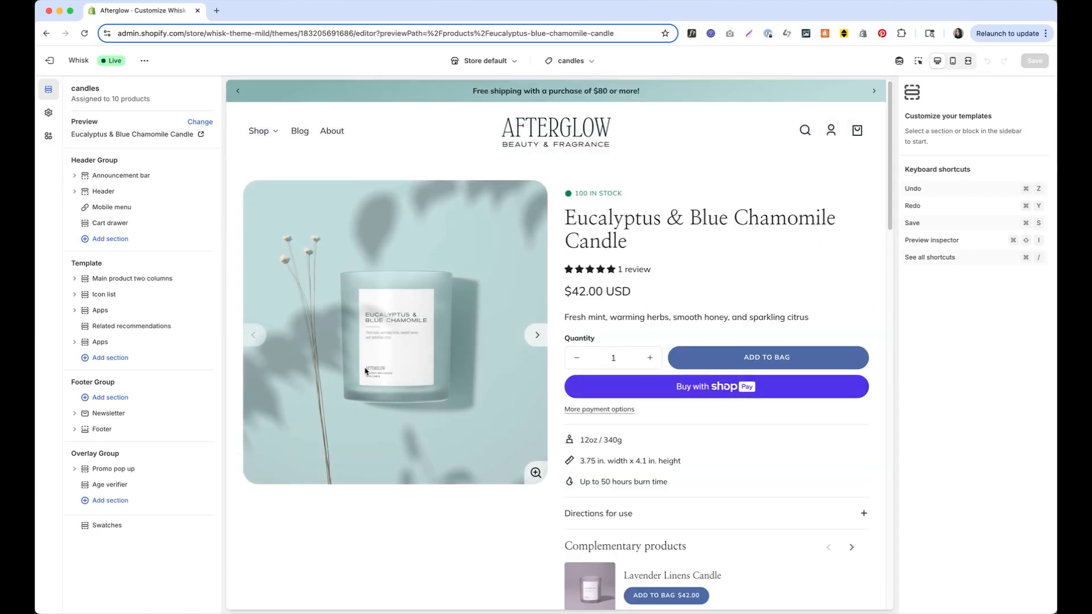
{"action": "left_click", "coordinate": [145, 280]}
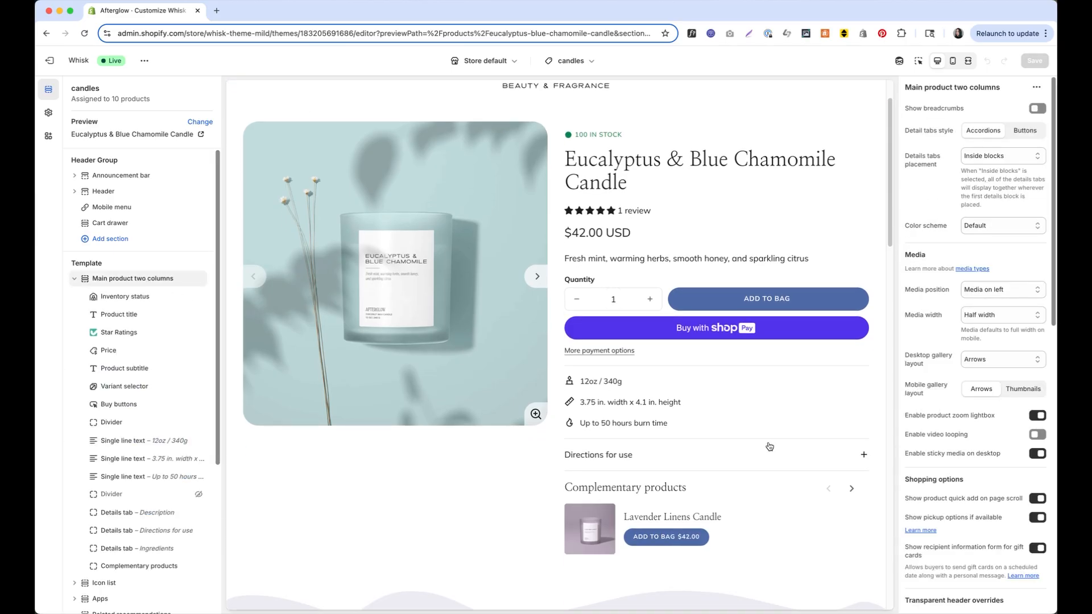
{"action": "scroll", "coordinate": [769, 447], "scroll_direction": "up", "scroll_amount": 2}
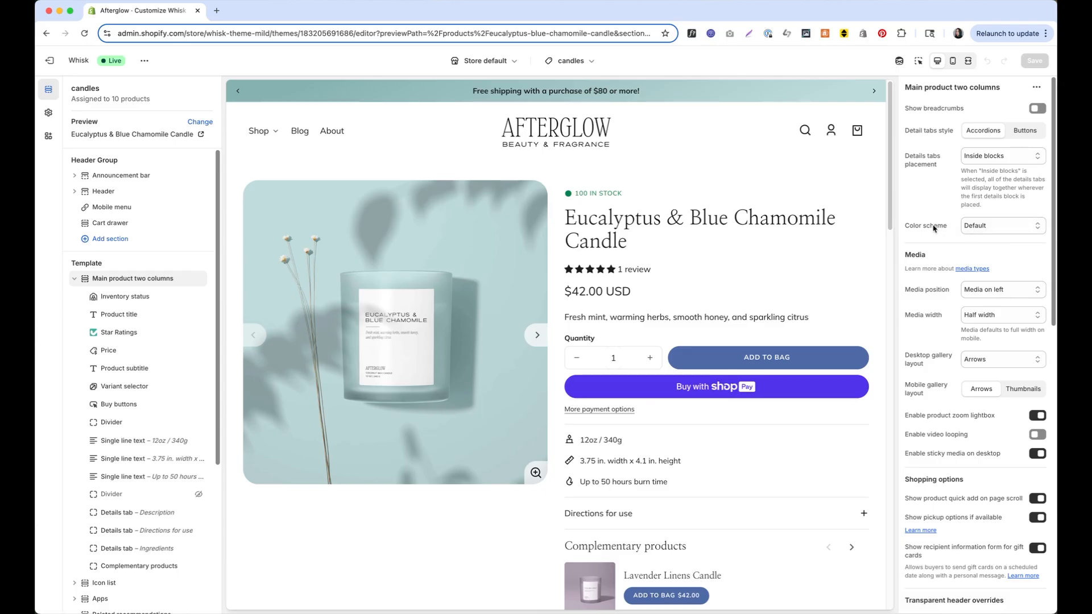
Try Accent 4 and Accent 5, then settle on the Accent 3 colour scheme and save
{"action": "left_click", "coordinate": [999, 231]}
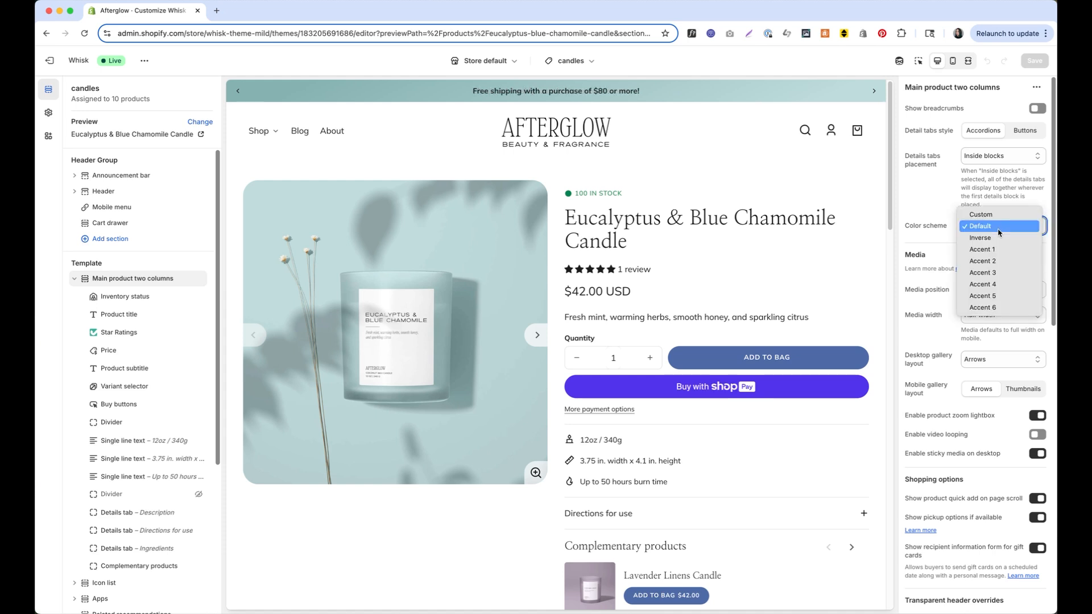
{"action": "left_click", "coordinate": [1003, 285]}
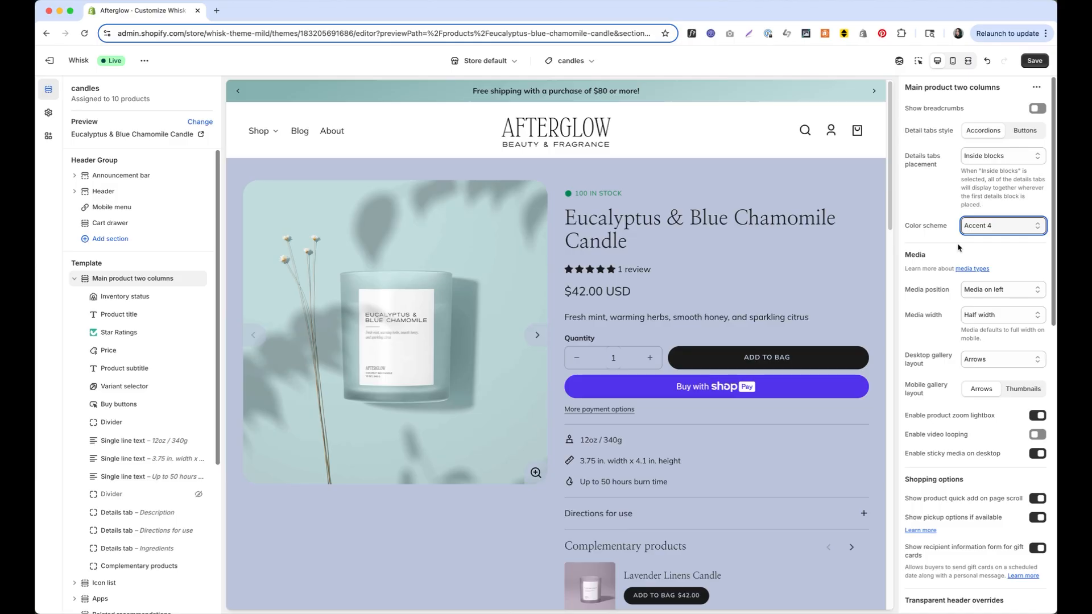
{"action": "left_click", "coordinate": [994, 222]}
{"action": "left_click", "coordinate": [993, 237]}
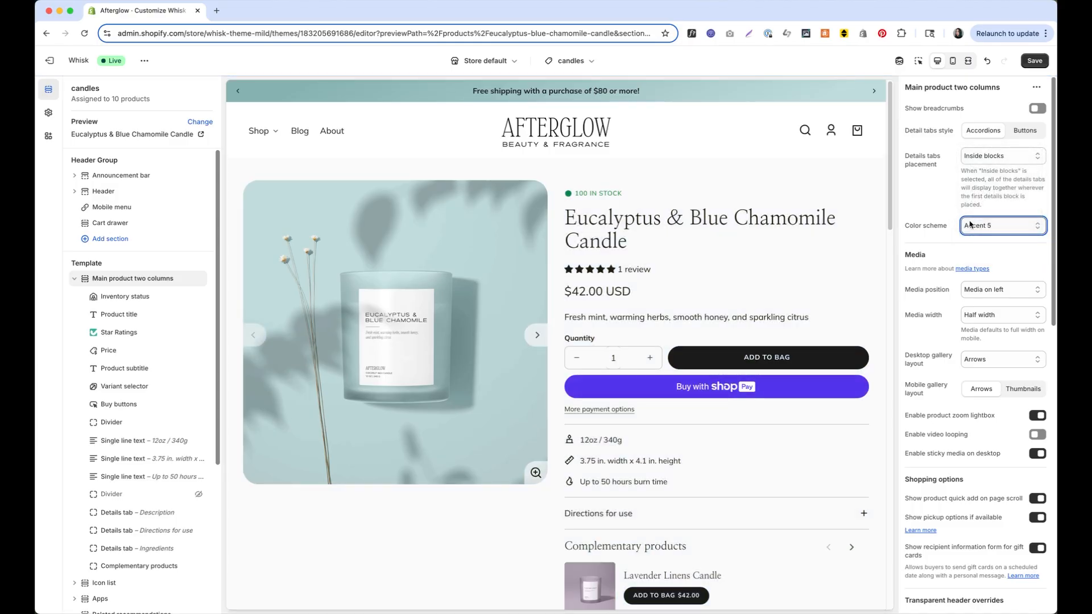
{"action": "left_click", "coordinate": [970, 225]}
{"action": "left_click", "coordinate": [976, 208]}
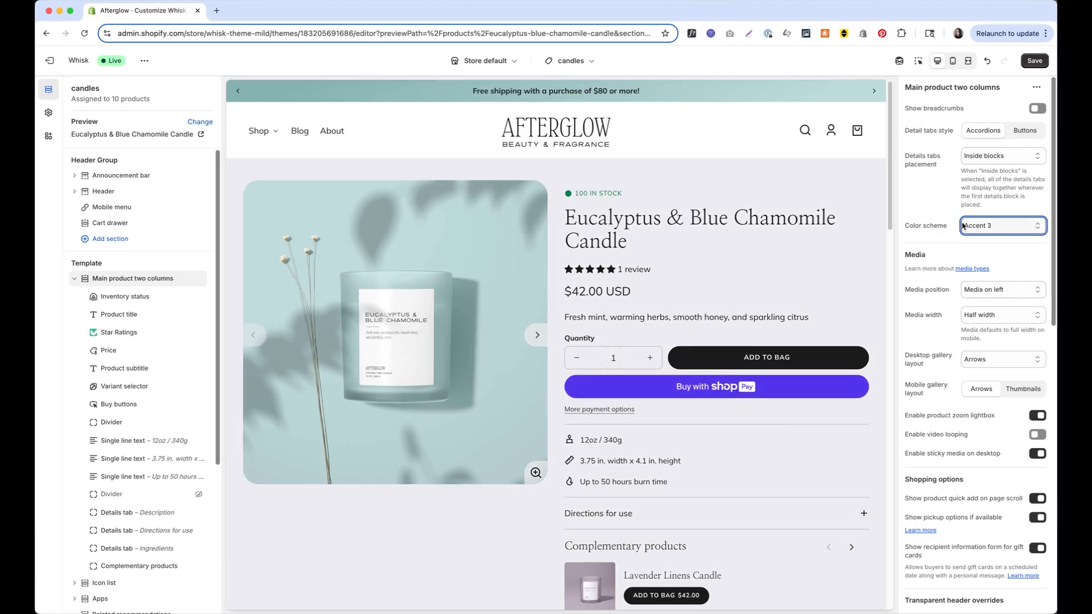
{"action": "left_click", "coordinate": [1033, 60]}
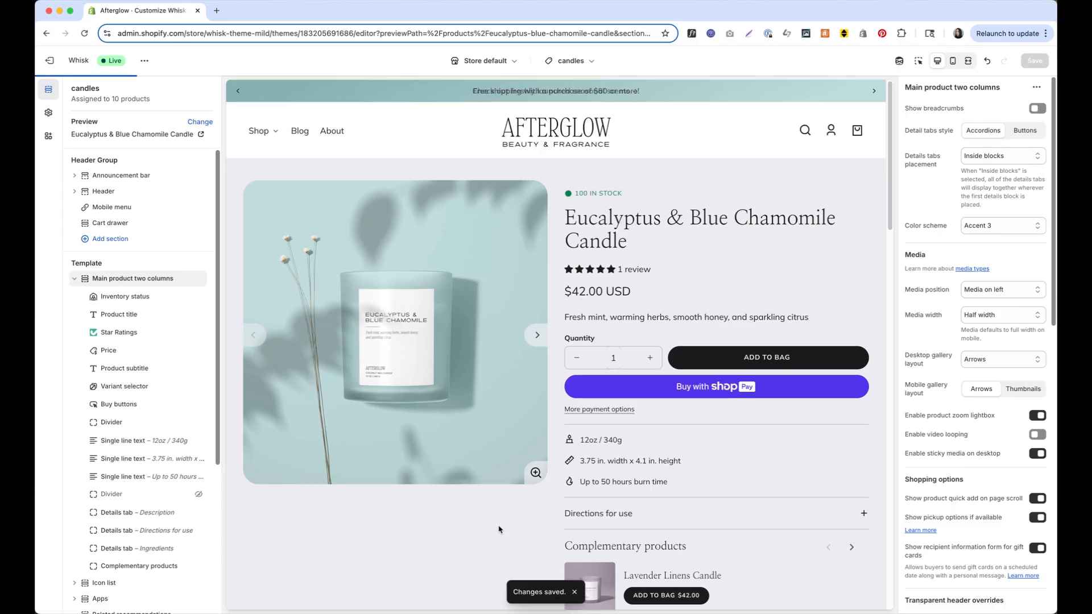
{"action": "scroll", "coordinate": [495, 487], "scroll_direction": "down", "scroll_amount": 3}
{"action": "scroll", "coordinate": [495, 487], "scroll_direction": "up", "scroll_amount": 3}
{"action": "scroll", "coordinate": [495, 487], "scroll_direction": "down", "scroll_amount": 10}
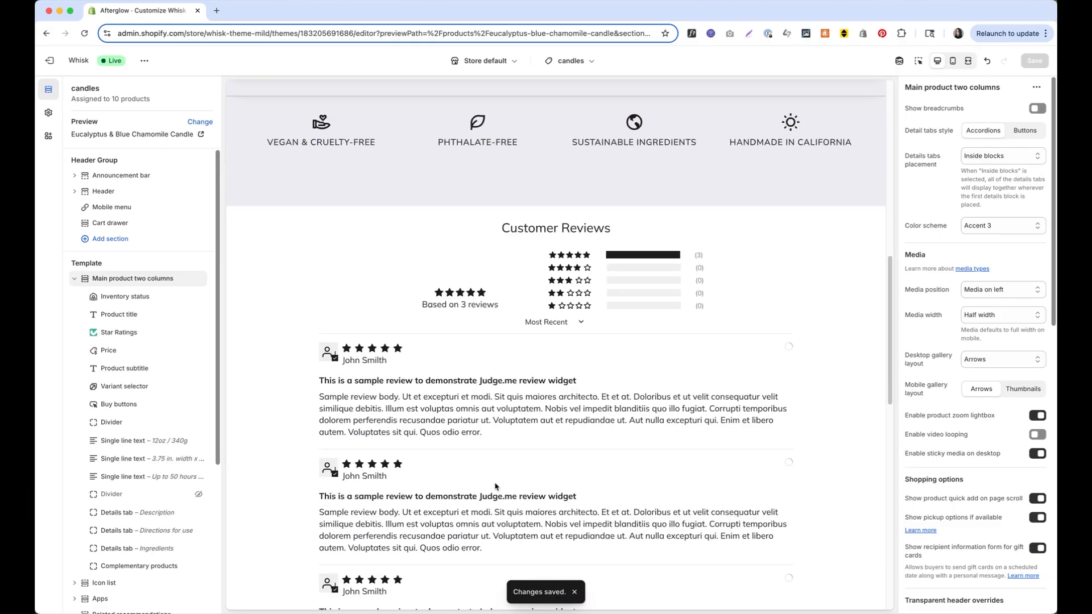
{"action": "scroll", "coordinate": [495, 487], "scroll_direction": "up", "scroll_amount": 10}
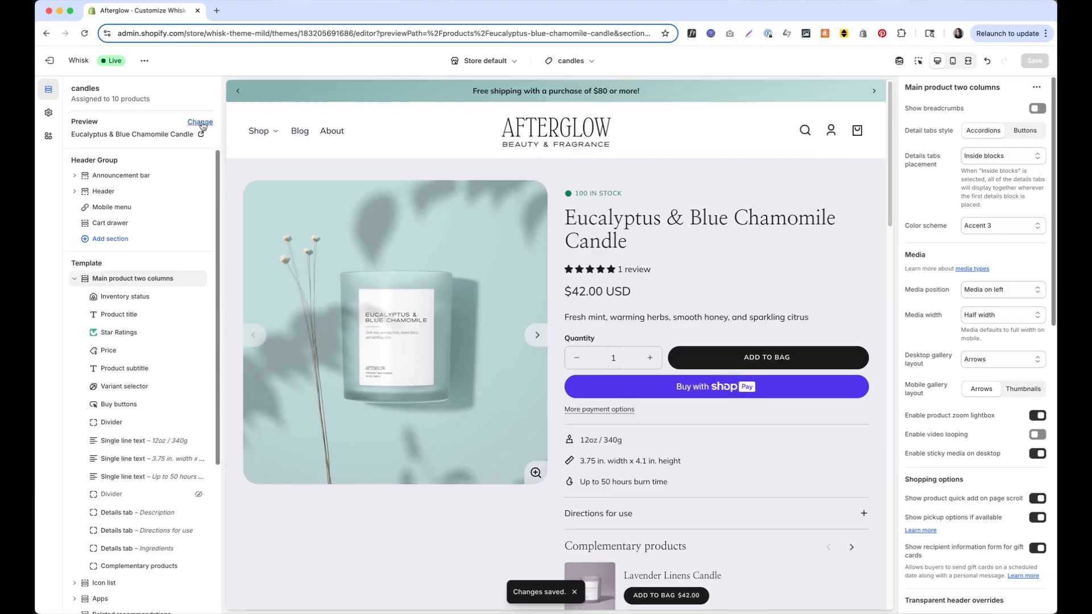
{"action": "left_click", "coordinate": [258, 133]}
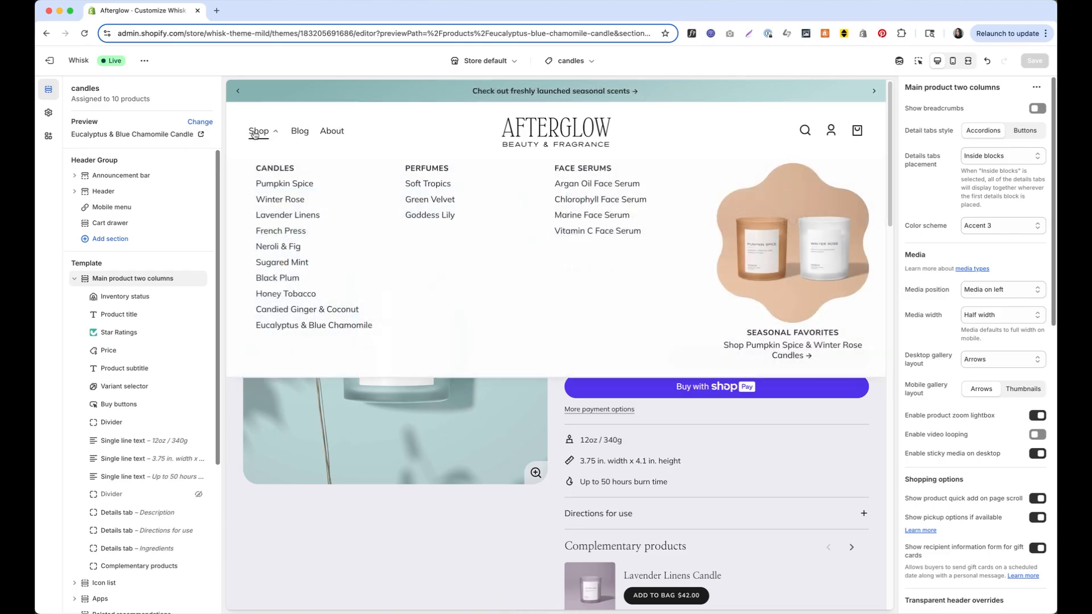
{"action": "left_click", "coordinate": [287, 184]}
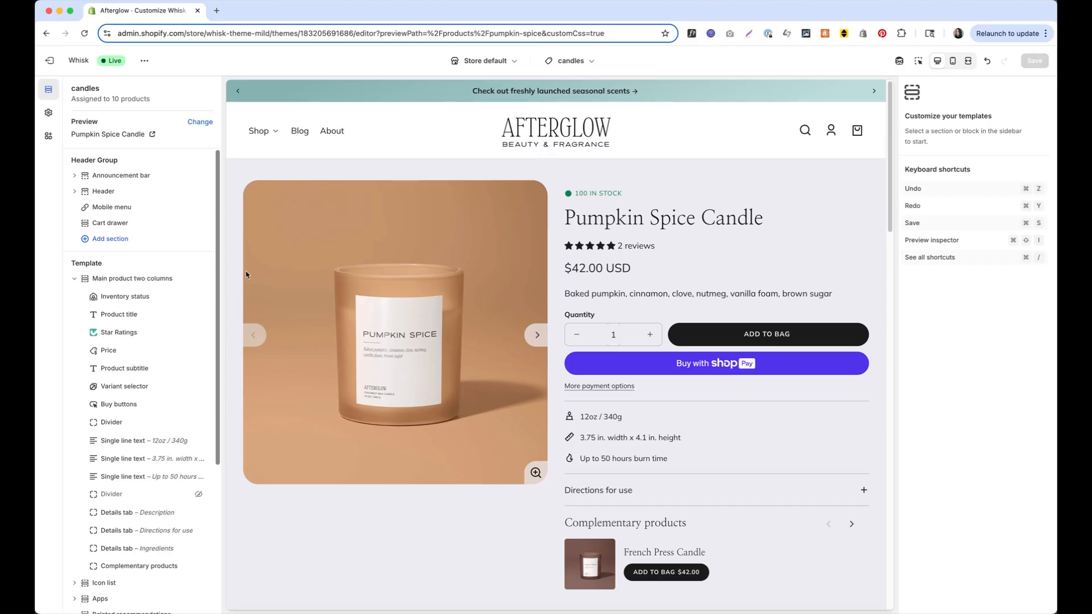
{"action": "left_click", "coordinate": [136, 279]}
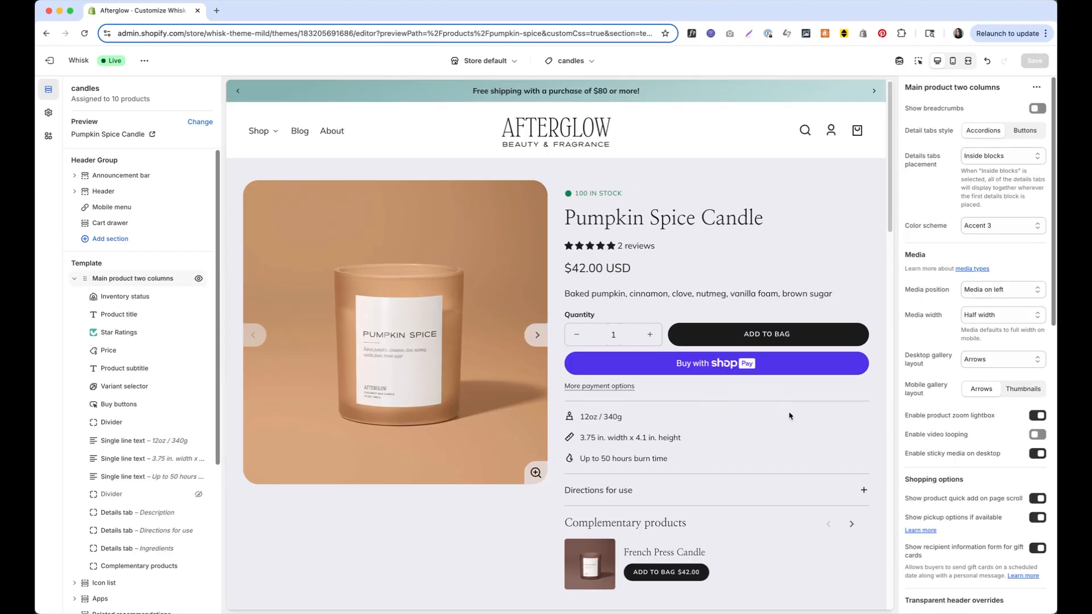
Switch the section to a Custom colour scheme with a 1D1D1D background
{"action": "left_click", "coordinate": [961, 225]}
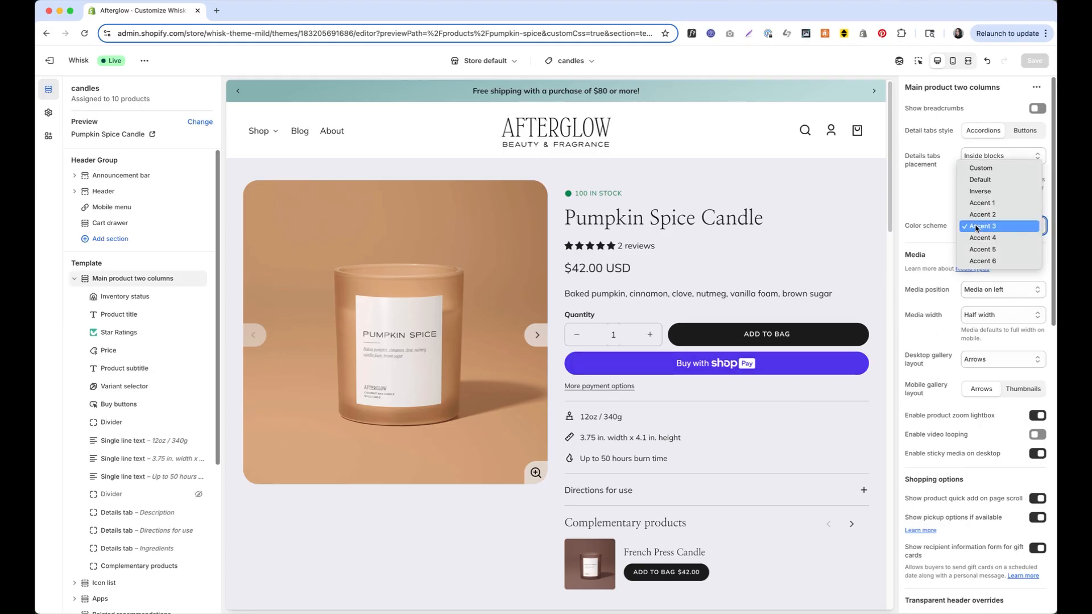
{"action": "left_click", "coordinate": [997, 168]}
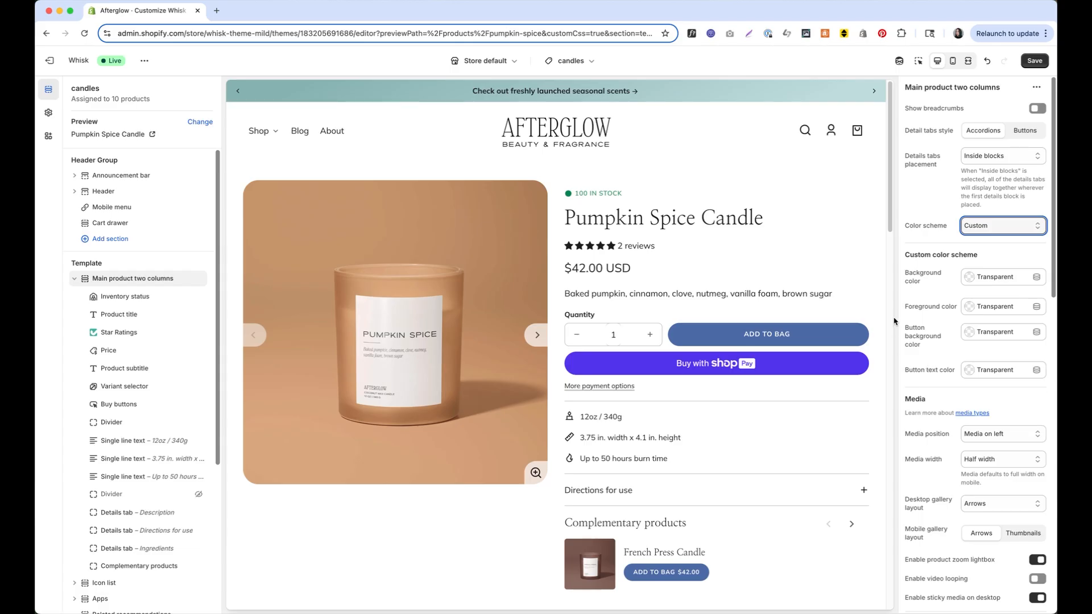
{"action": "left_click", "coordinate": [980, 283]}
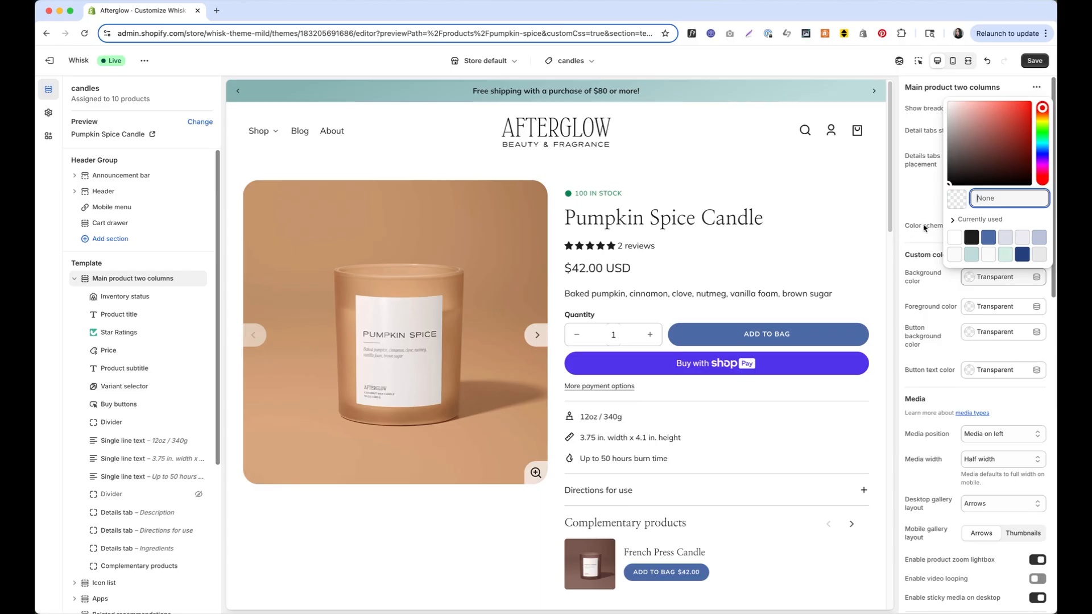
{"action": "left_click", "coordinate": [972, 237]}
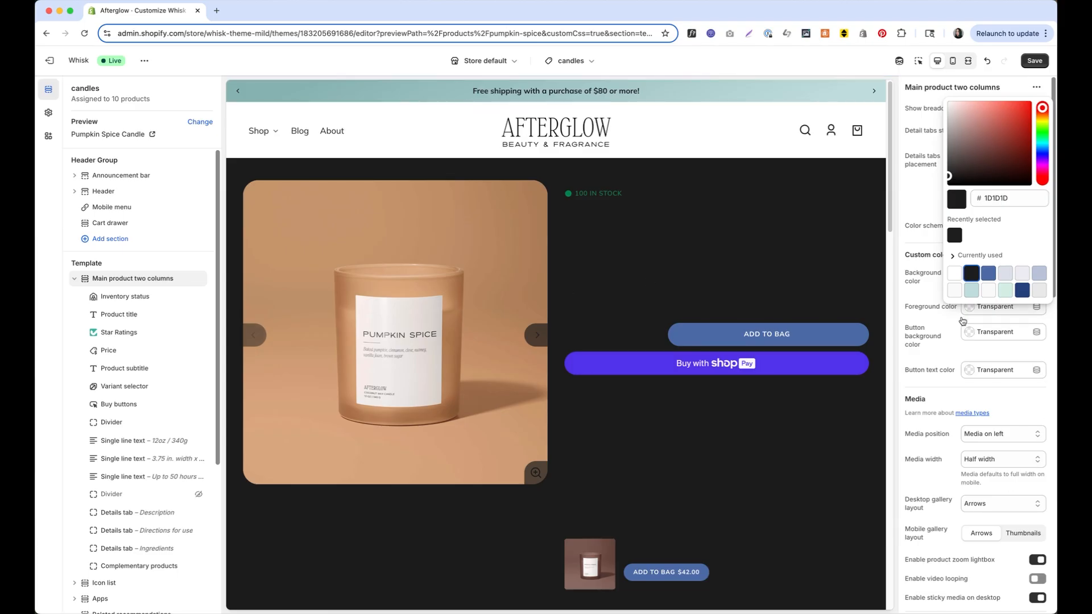
Set the section's foreground text colour to white FFFFFF
{"action": "left_click", "coordinate": [983, 310]}
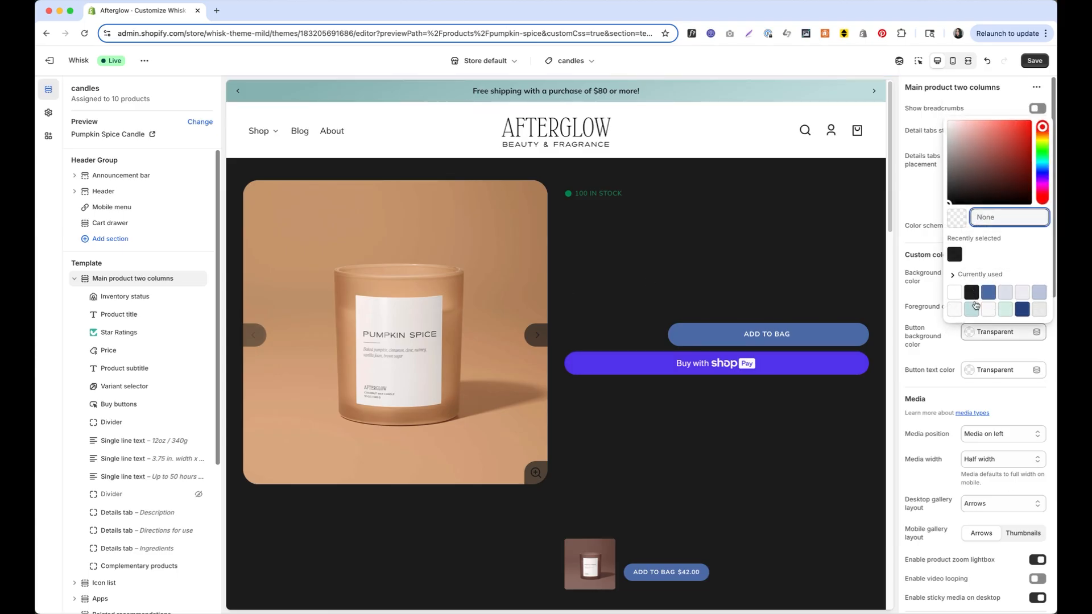
{"action": "left_click", "coordinate": [966, 357]}
{"action": "left_click", "coordinate": [997, 307]}
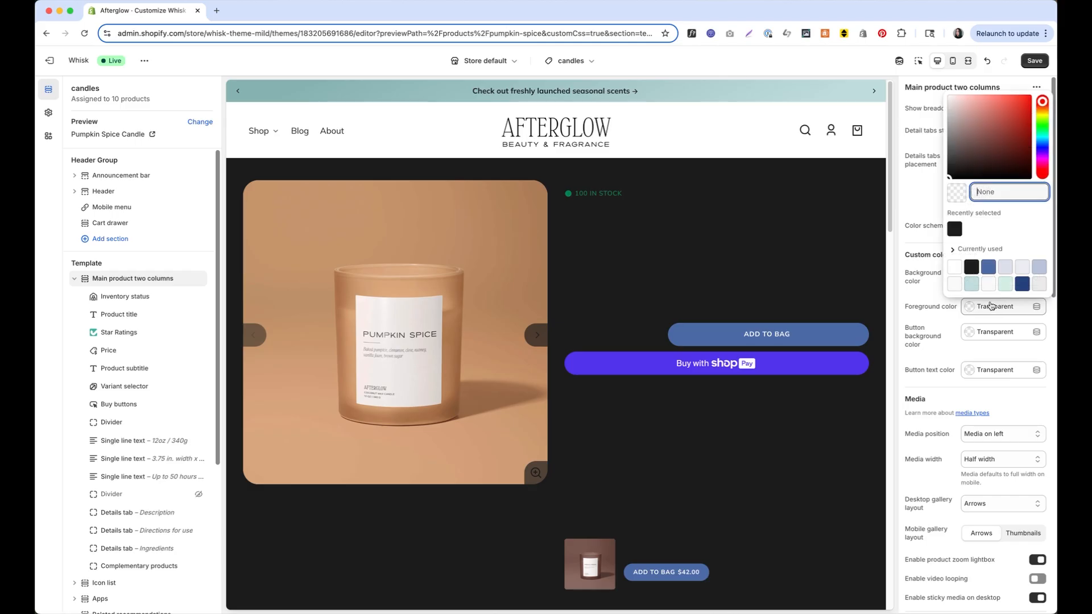
{"action": "left_click", "coordinate": [952, 271]}
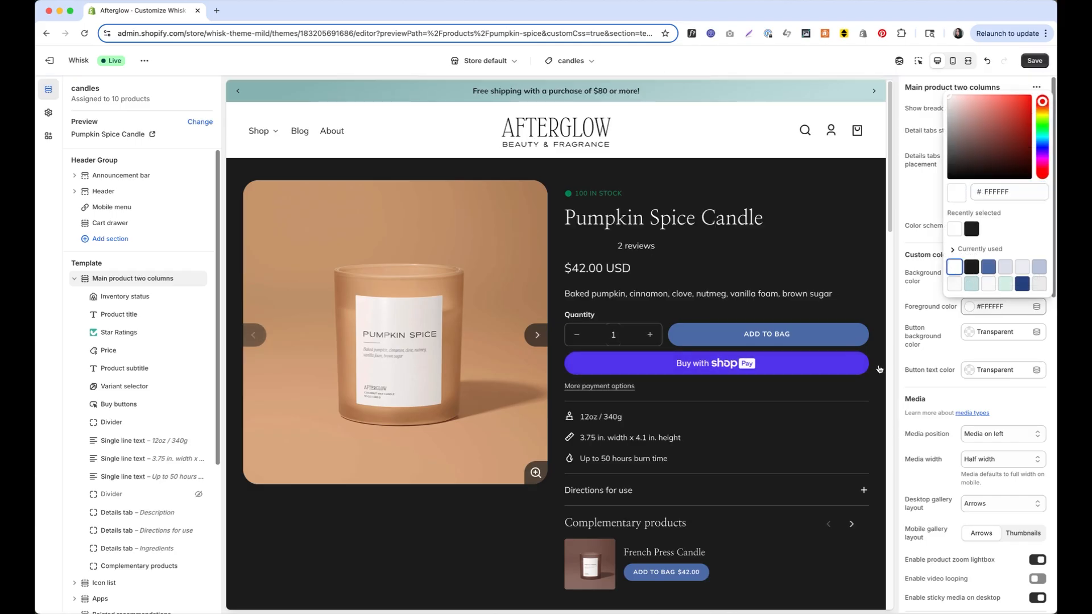
{"action": "left_click", "coordinate": [925, 345]}
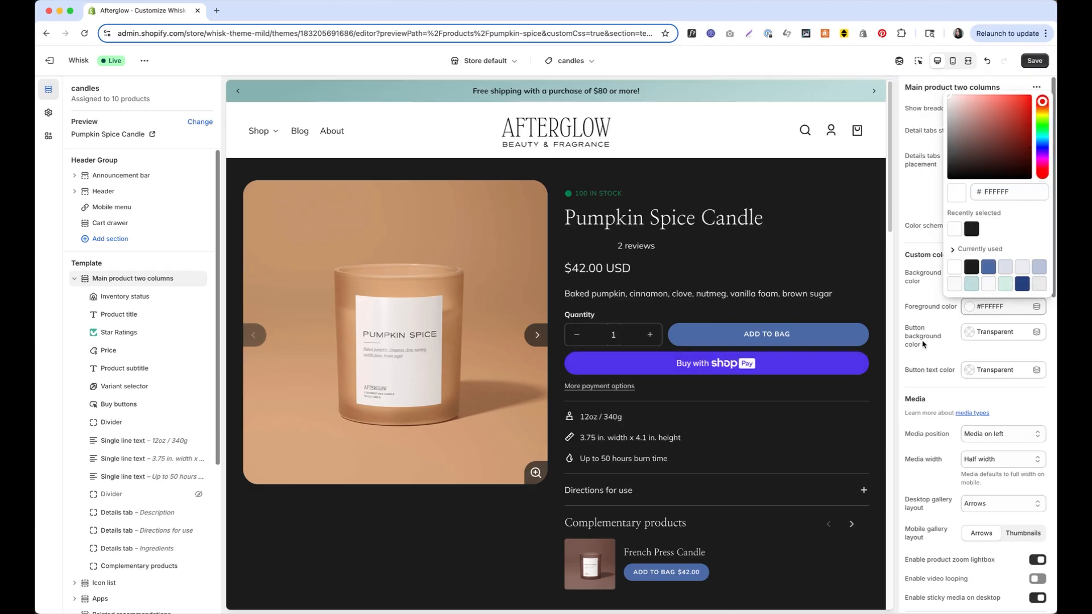
{"action": "left_click", "coordinate": [941, 299]}
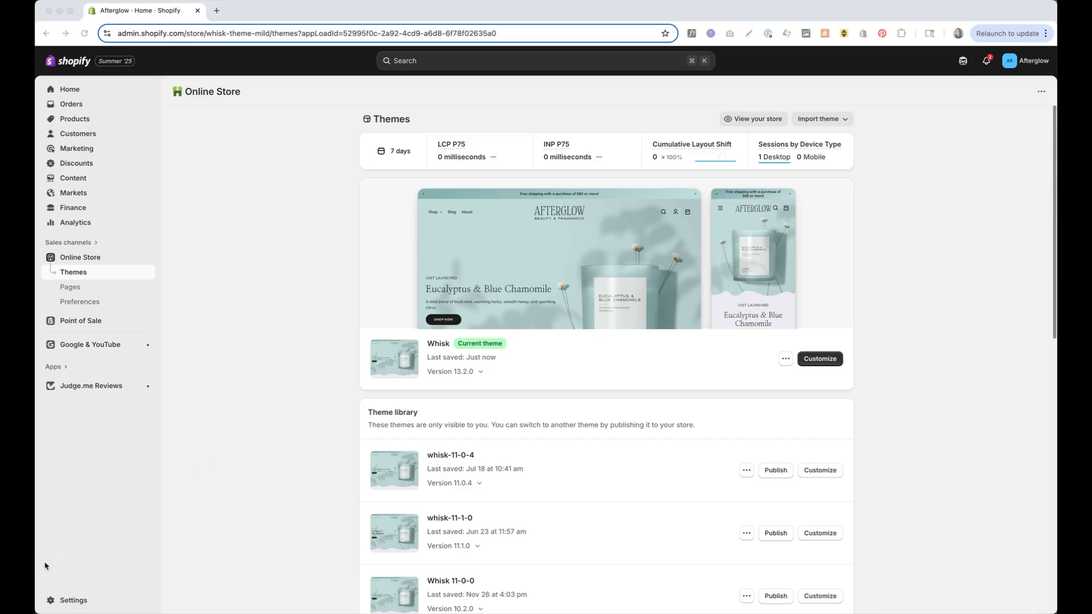
Open the Shopify admin store settings
{"action": "left_click", "coordinate": [68, 601]}
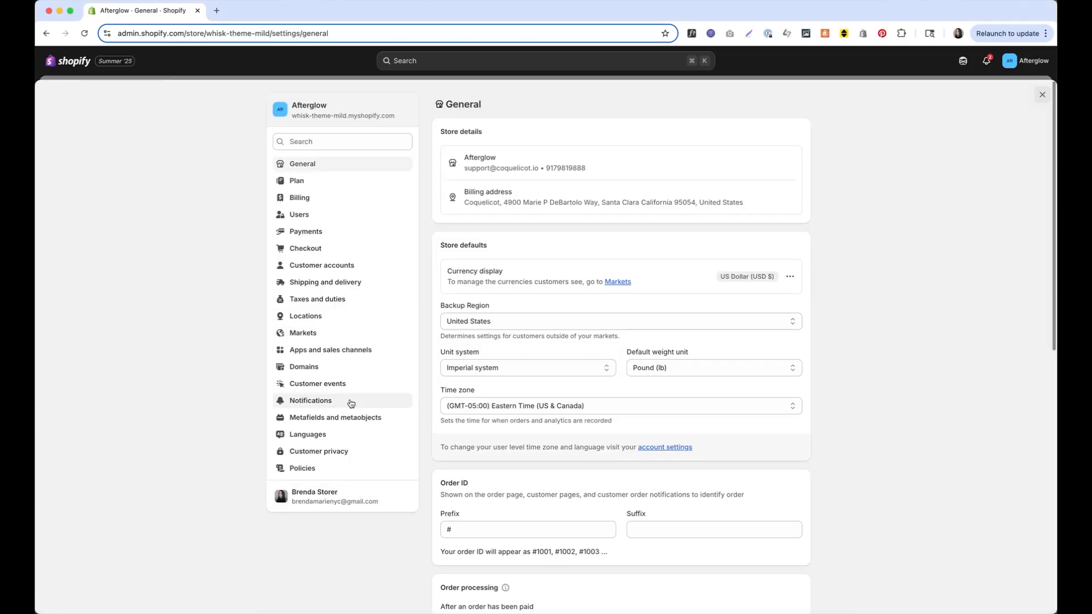
Go to Metafields and metaobjects > Products and begin a new definition
{"action": "left_click", "coordinate": [349, 417]}
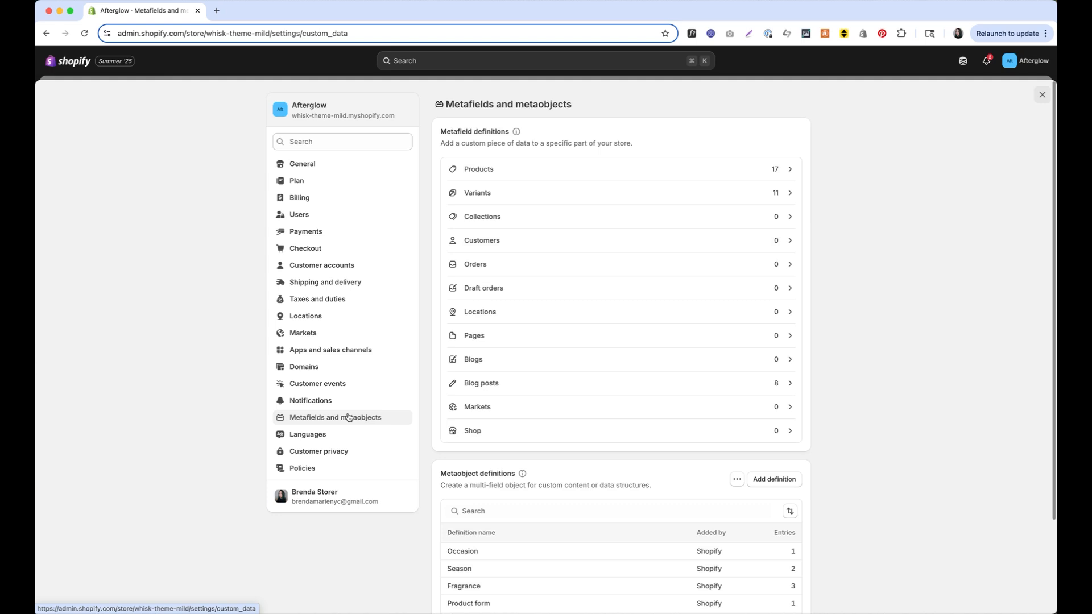
{"action": "left_click", "coordinate": [568, 169]}
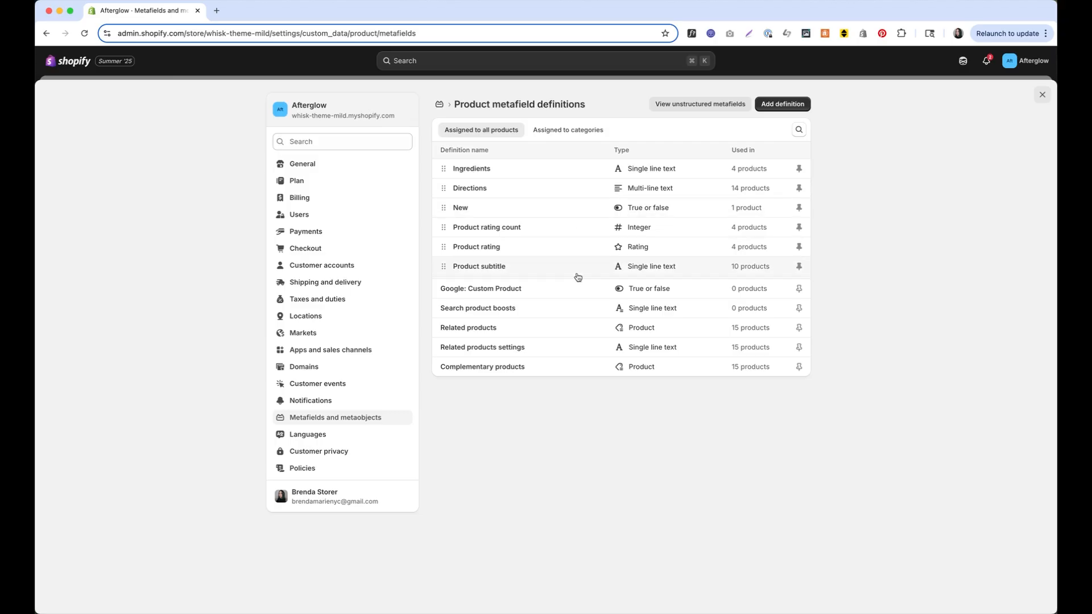
{"action": "left_click", "coordinate": [785, 108]}
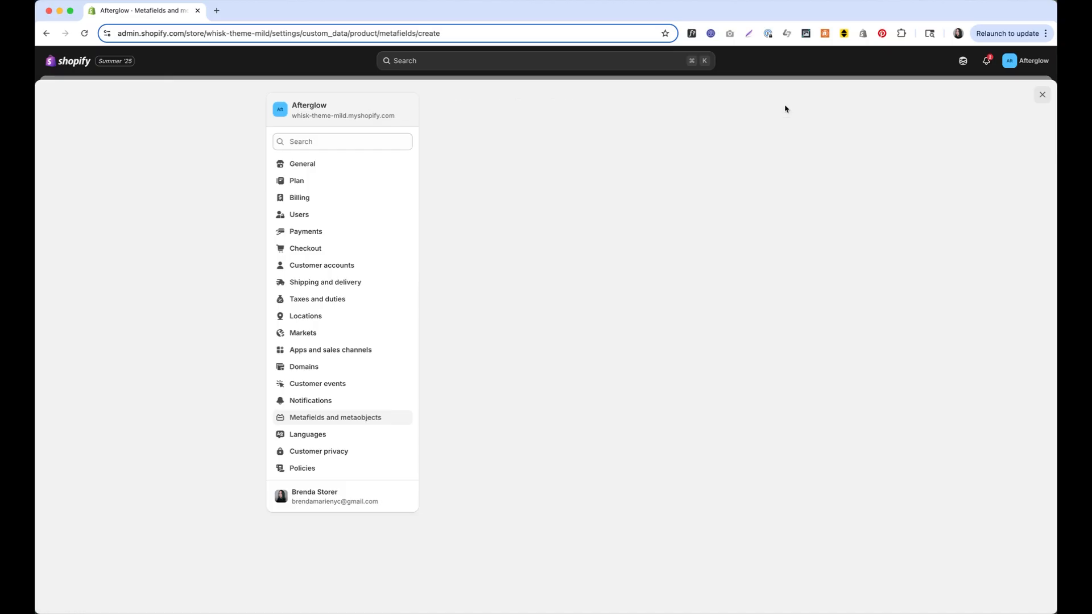
Create and save the 'Background color' product metafield definition with the Color type
{"action": "left_click", "coordinate": [533, 144]}
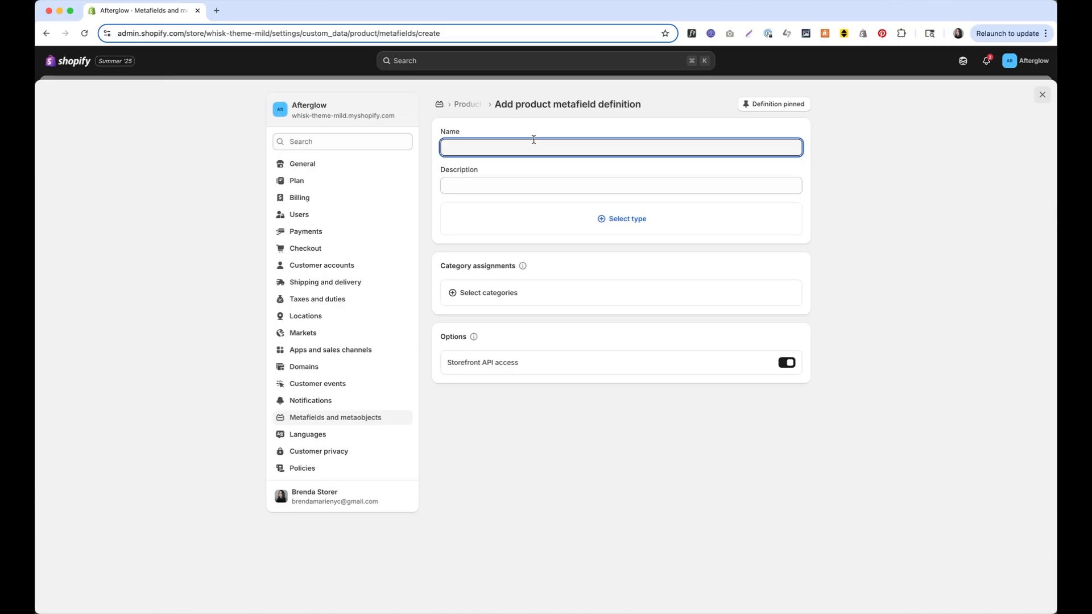
{"action": "type", "text": "Ba"}
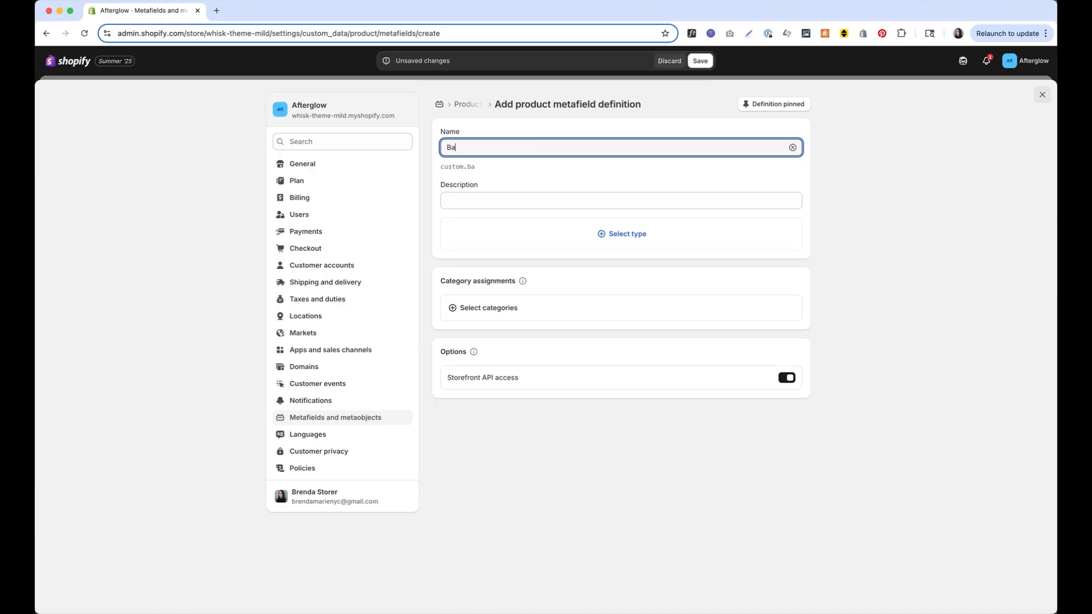
{"action": "type", "text": "ckgroundm"}
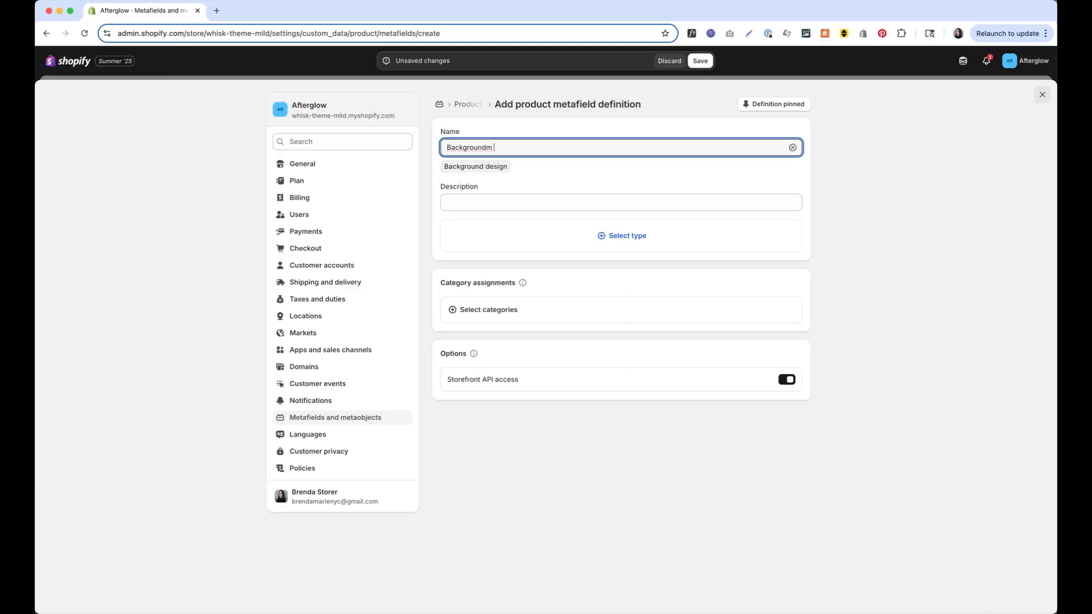
{"action": "key", "text": "super+BackSpace"}
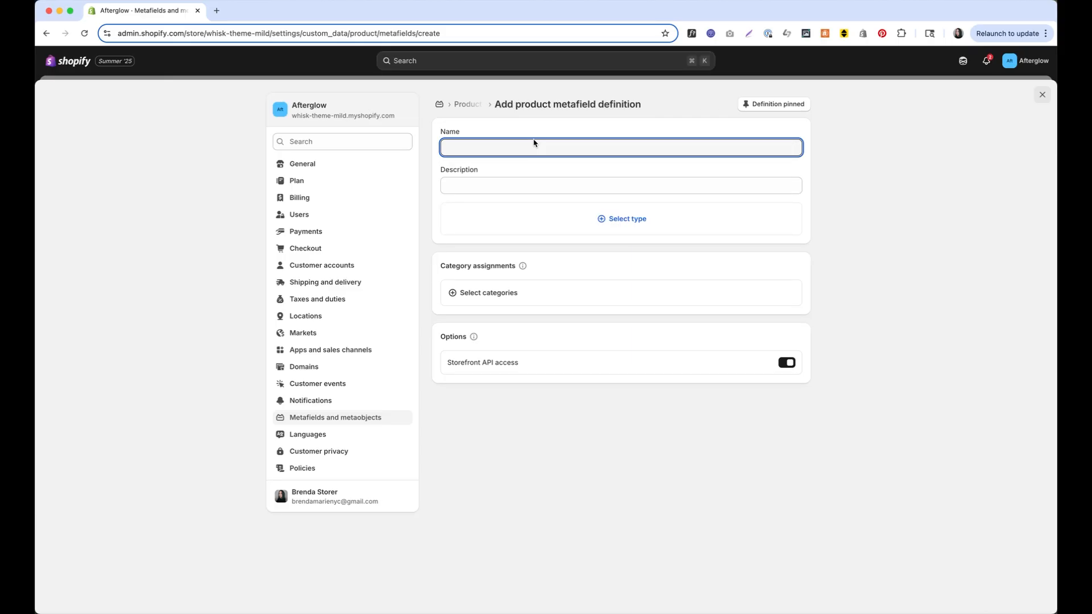
{"action": "type", "text": "Background color"}
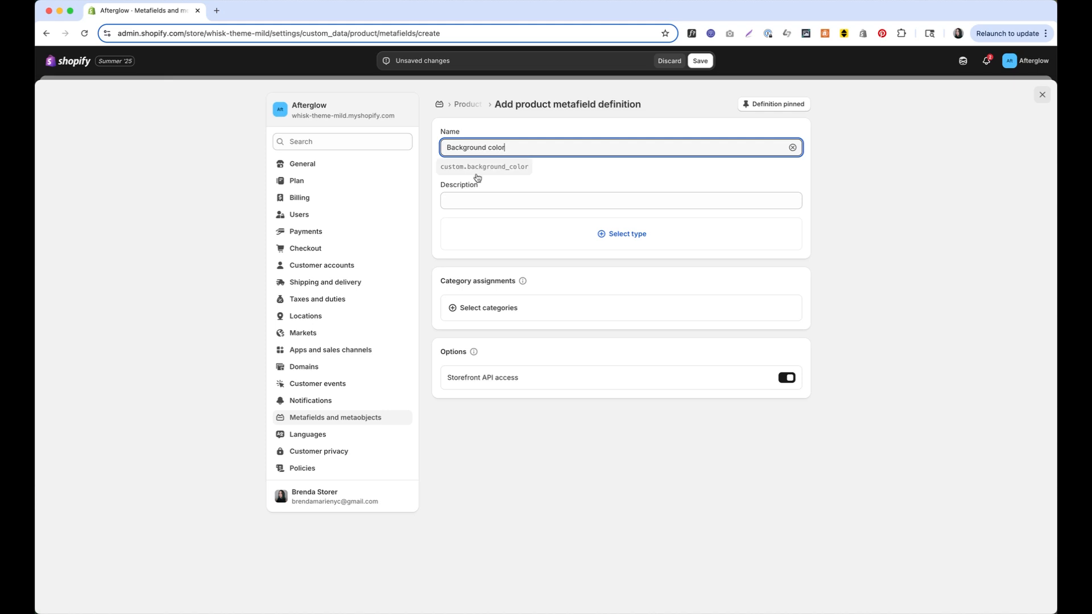
{"action": "left_click", "coordinate": [552, 231]}
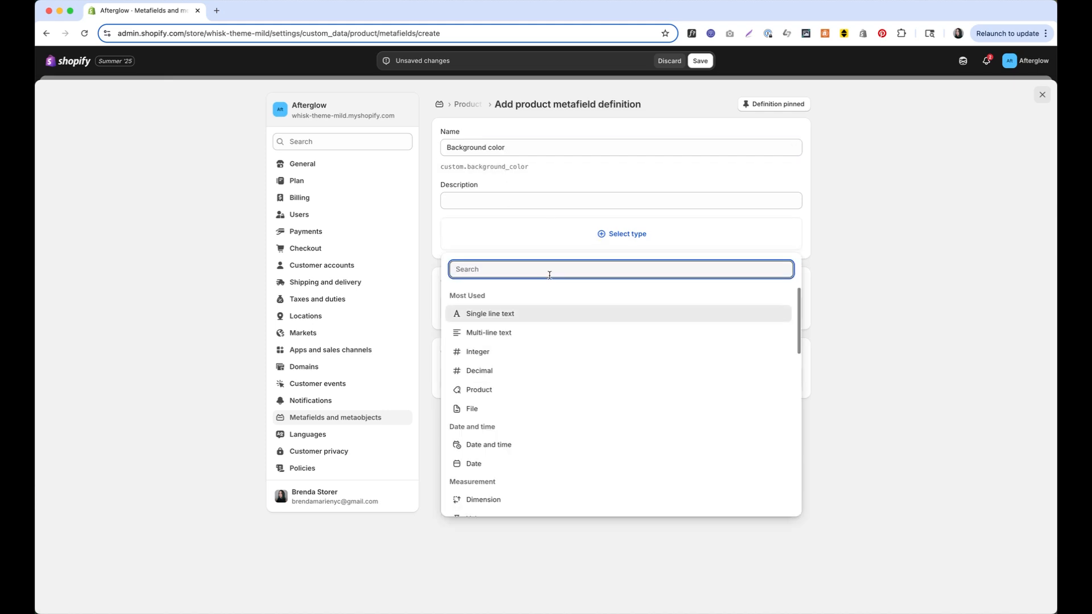
{"action": "type", "text": "color"}
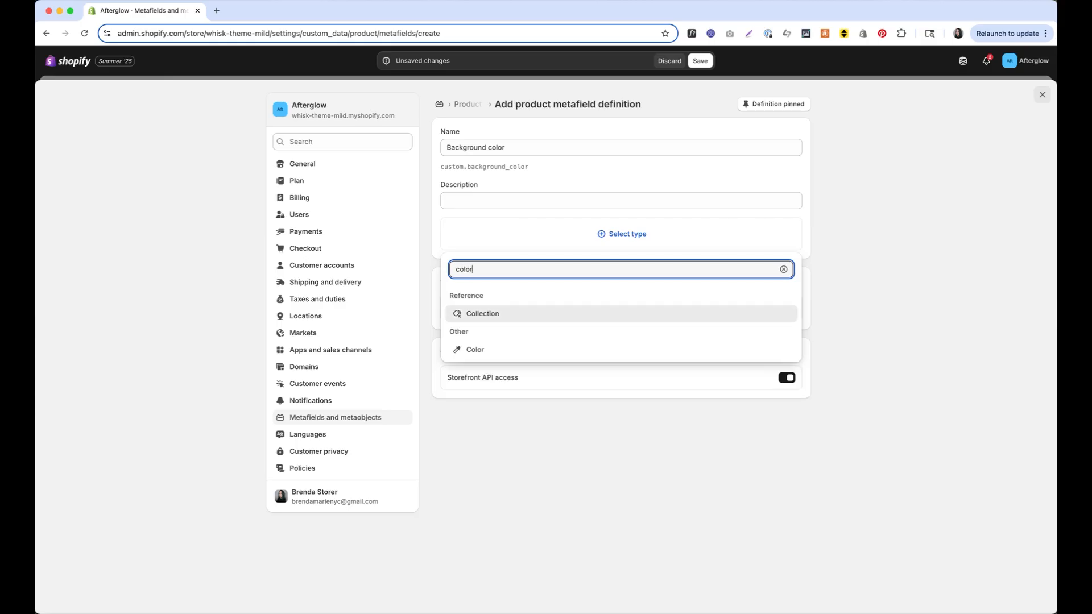
{"action": "left_click", "coordinate": [518, 350]}
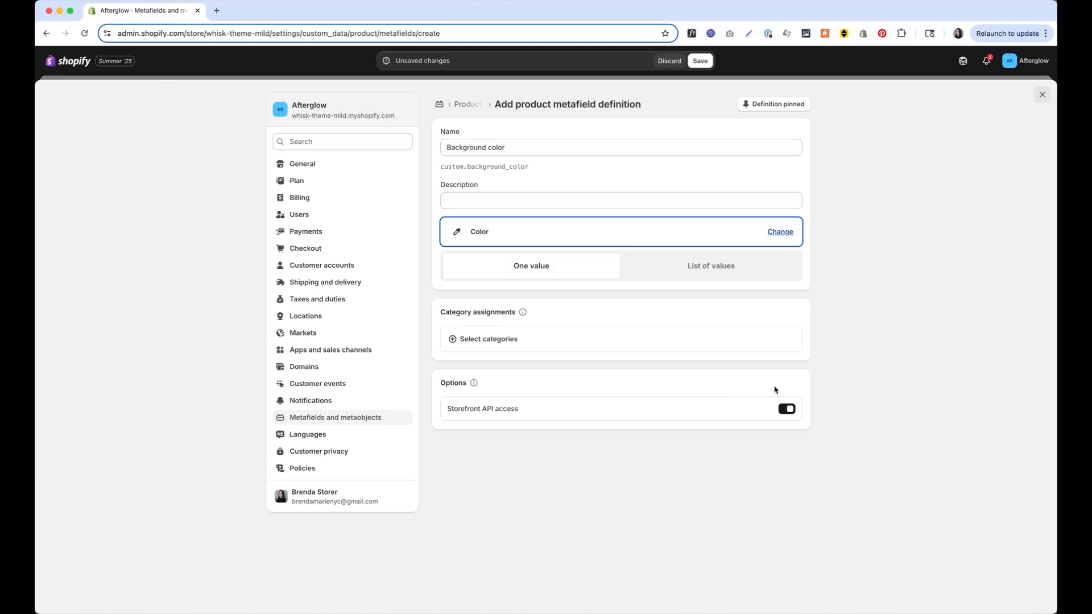
{"action": "left_click", "coordinate": [700, 60]}
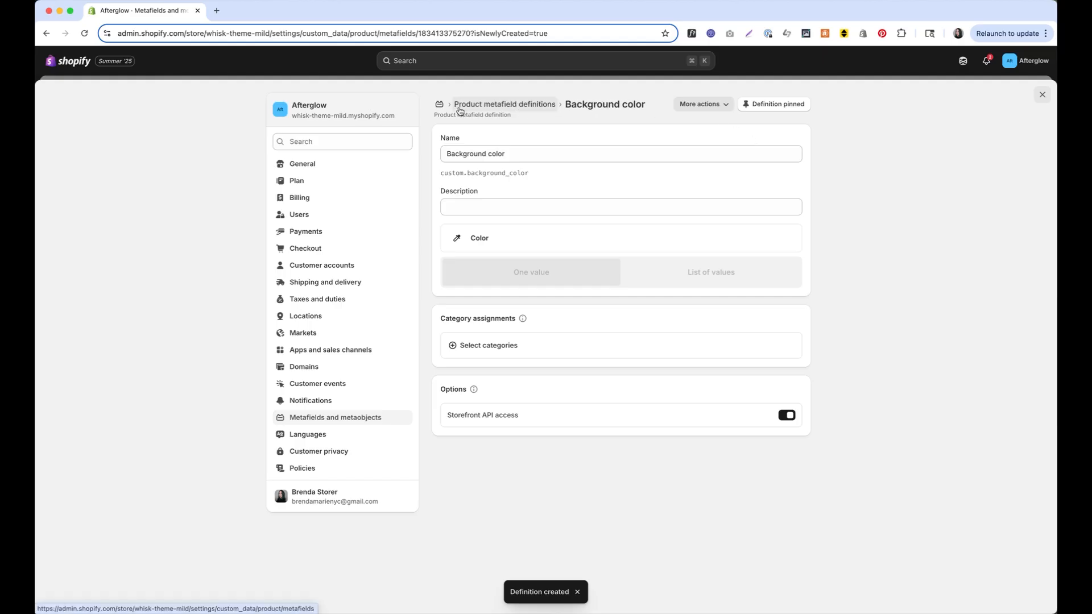
{"action": "left_click", "coordinate": [488, 106]}
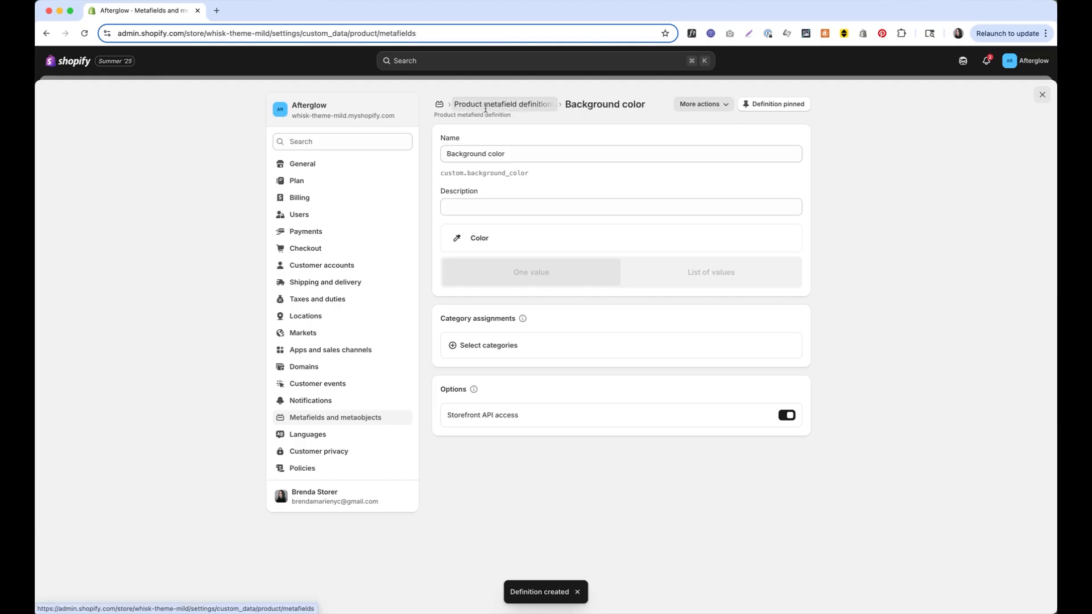
Create and save a second product metafield definition, 'Text color', with the Color type
{"action": "left_click", "coordinate": [784, 104]}
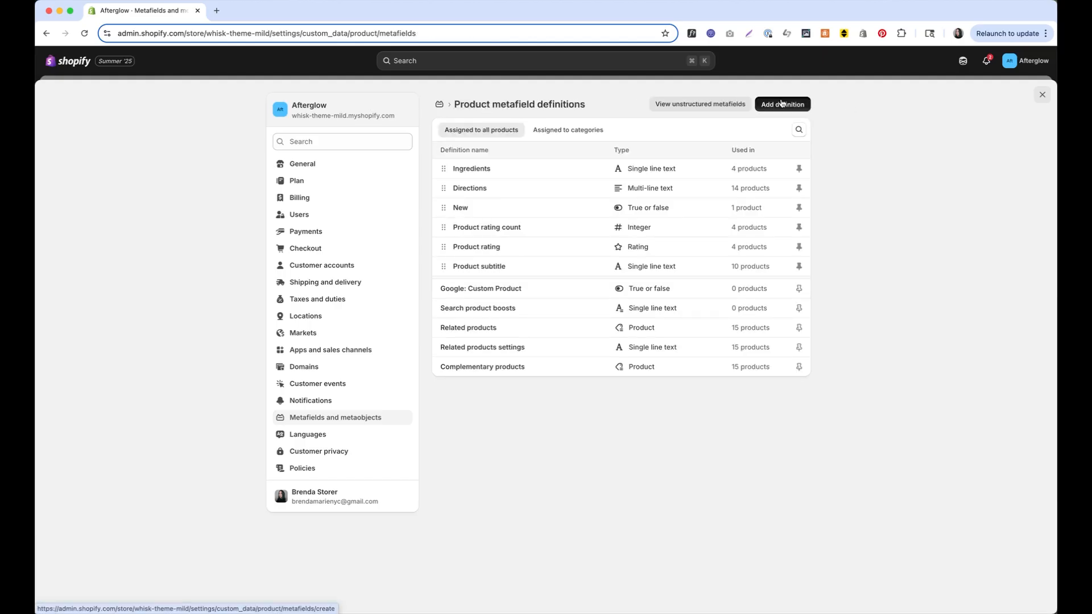
{"action": "left_click", "coordinate": [581, 146]}
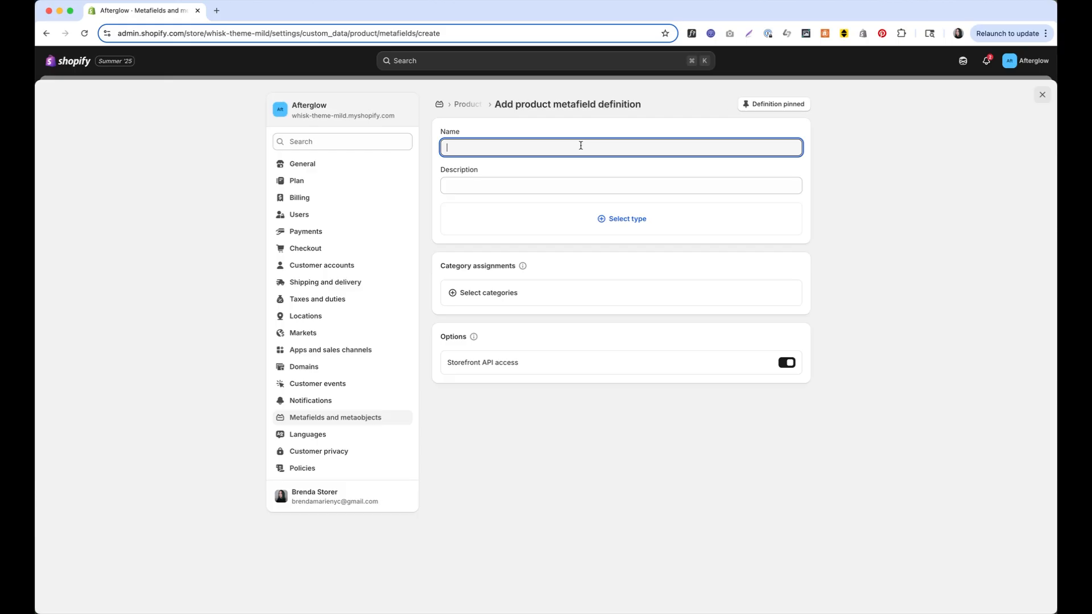
{"action": "type", "text": "Text color"}
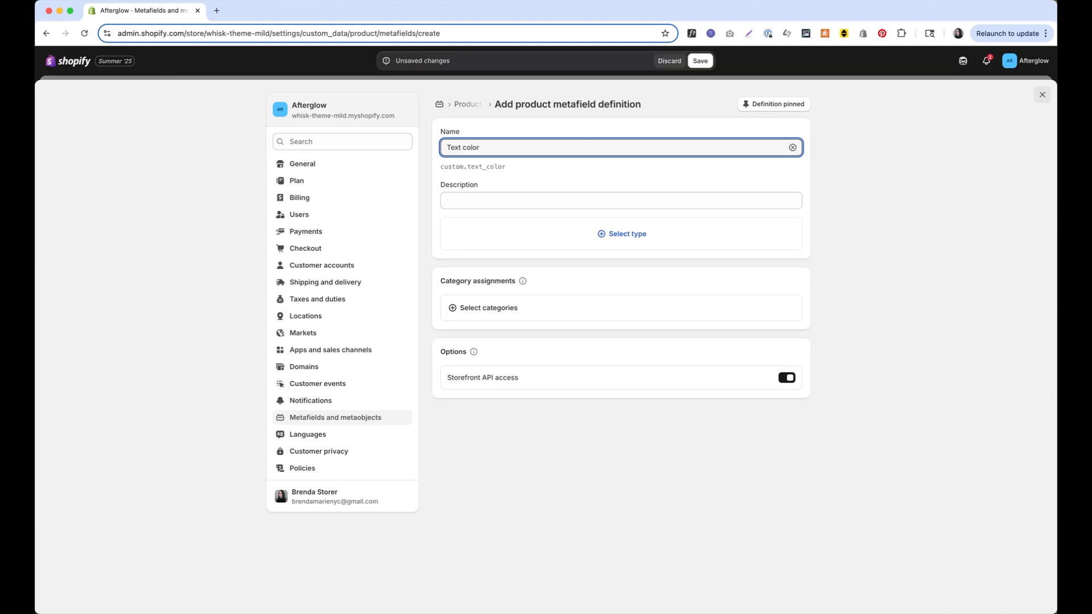
{"action": "left_click", "coordinate": [576, 235]}
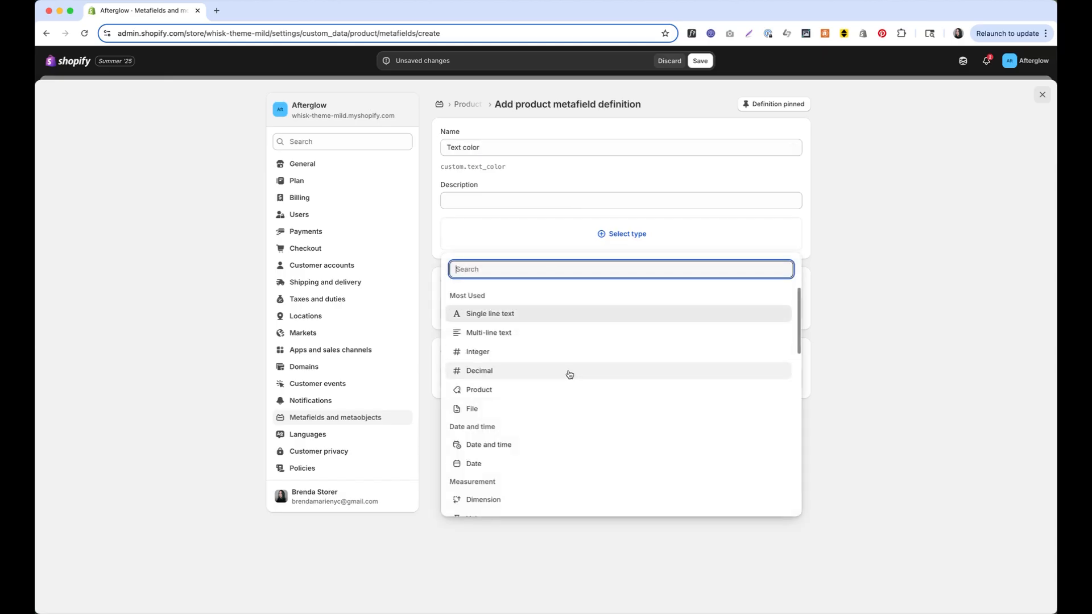
{"action": "type", "text": "color"}
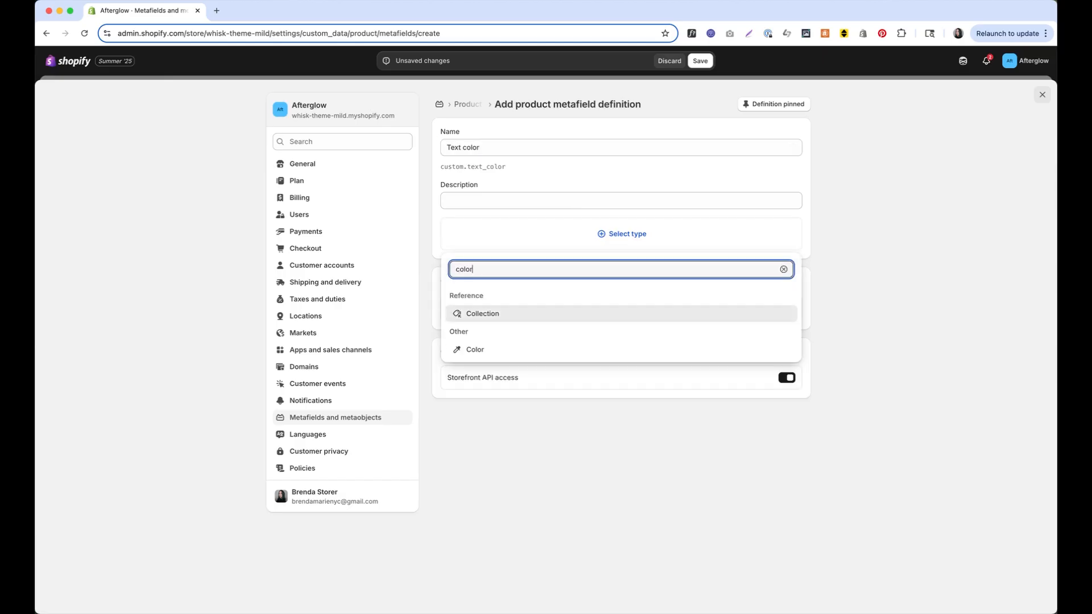
{"action": "left_click", "coordinate": [537, 354]}
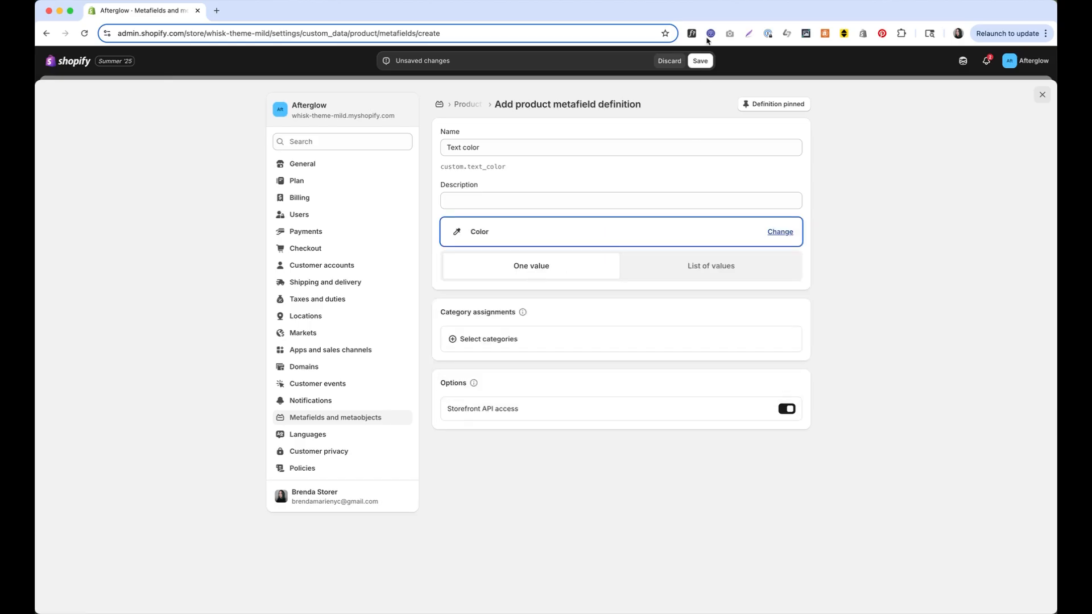
{"action": "left_click", "coordinate": [704, 65]}
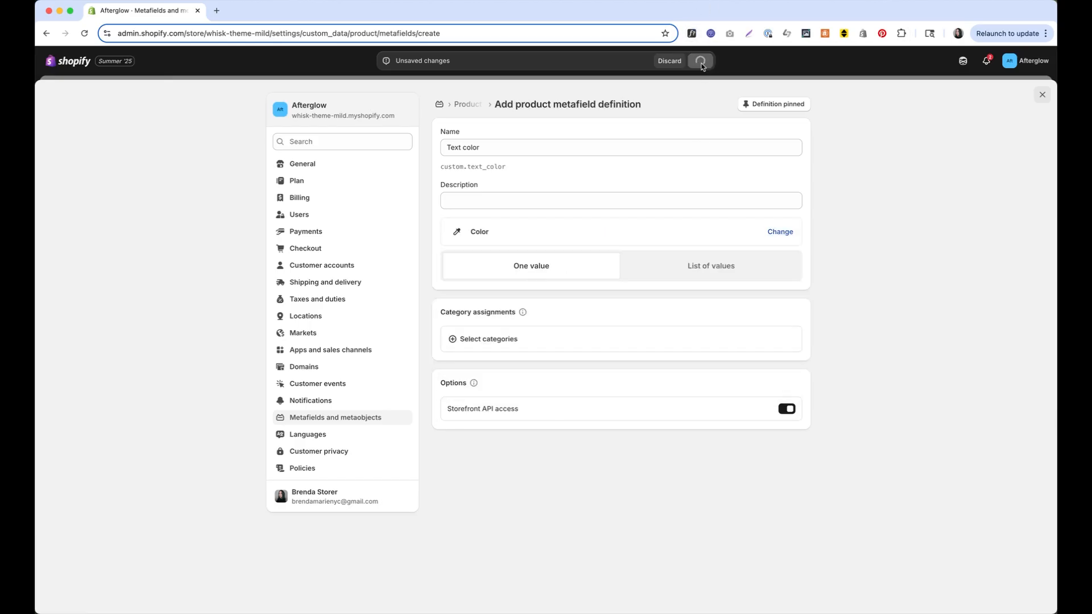
{"action": "left_click", "coordinate": [465, 114]}
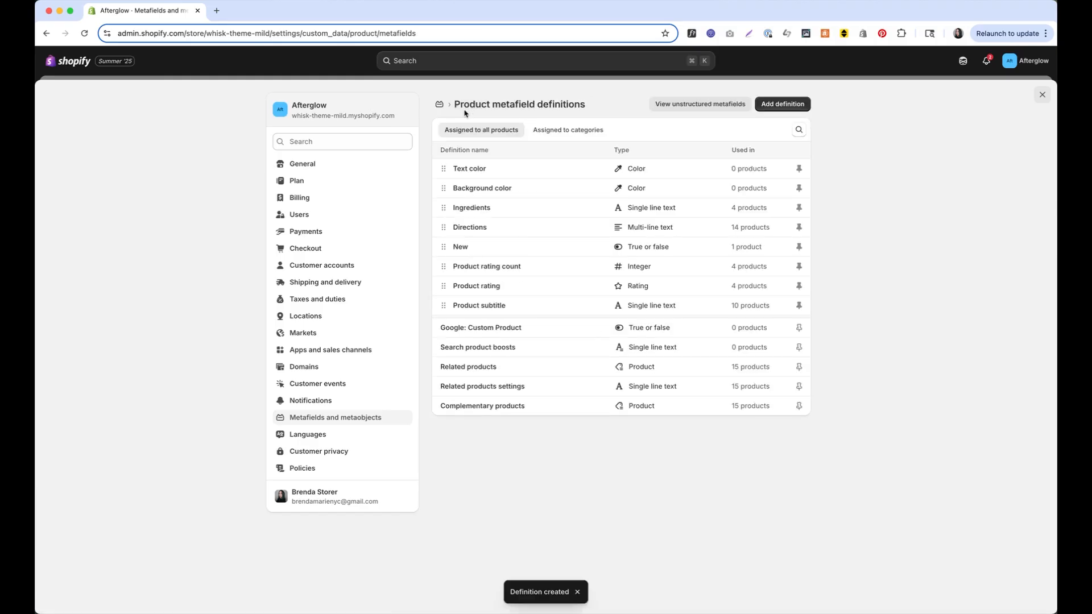
Add a Color-type product metafield 'Button background color' (custom.button_background_color), then return to the definitions list
{"action": "left_click", "coordinate": [785, 104]}
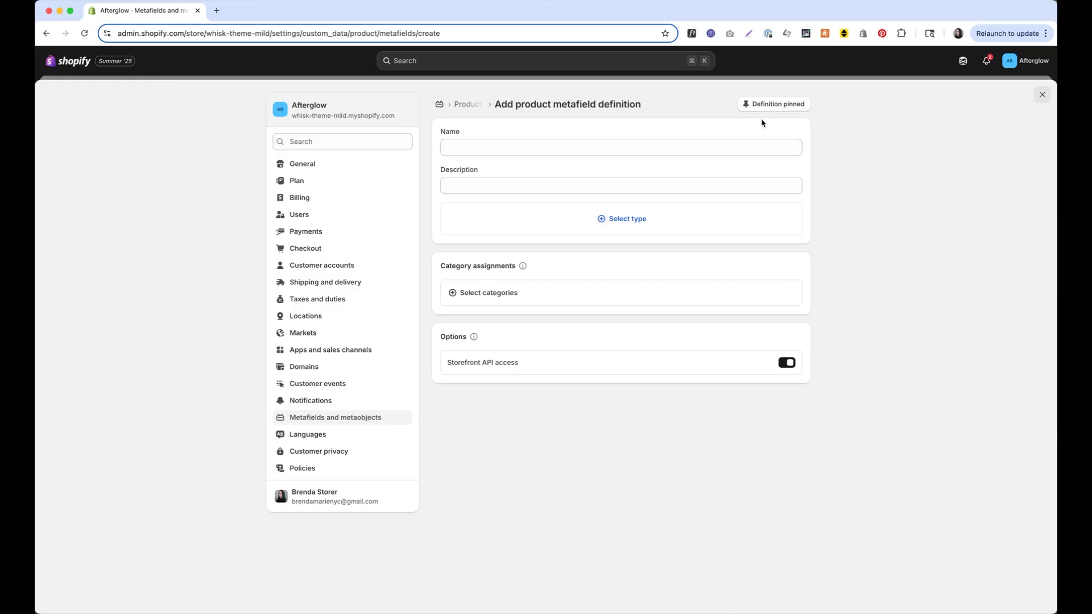
{"action": "left_click", "coordinate": [698, 152]}
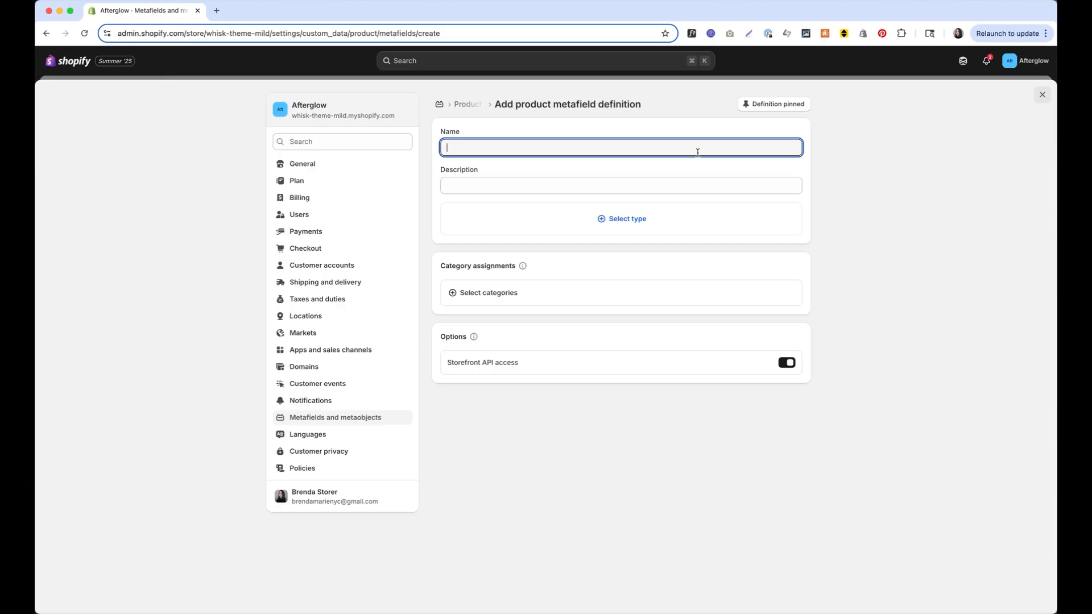
{"action": "type", "text": "Butto"}
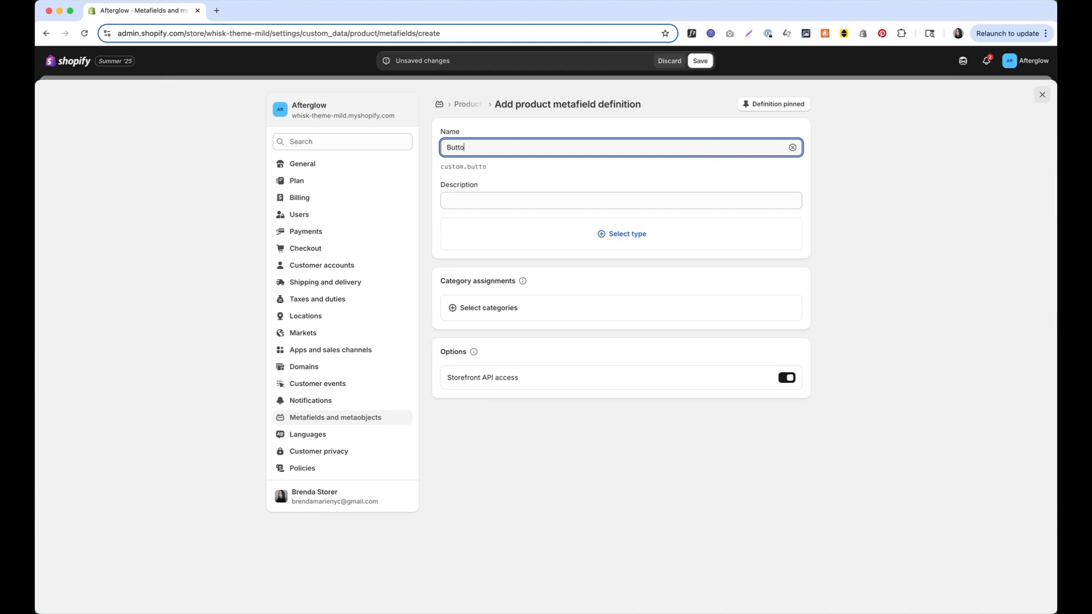
{"action": "type", "text": "n backgrouned"}
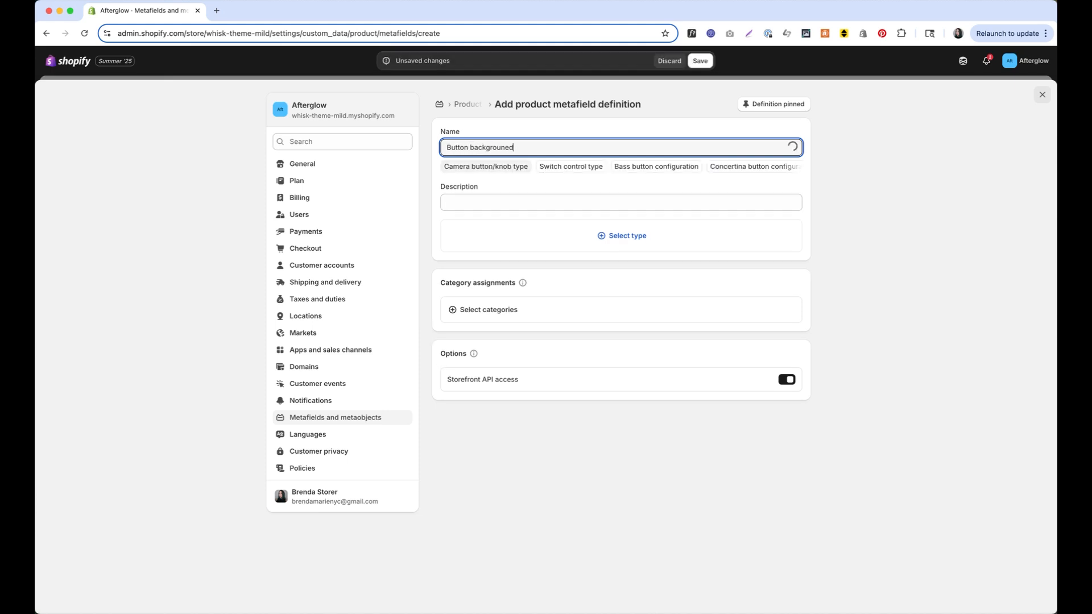
{"action": "key", "text": "BackSpace"}
{"action": "key", "text": "BackSpace"}
{"action": "type", "text": "d color"}
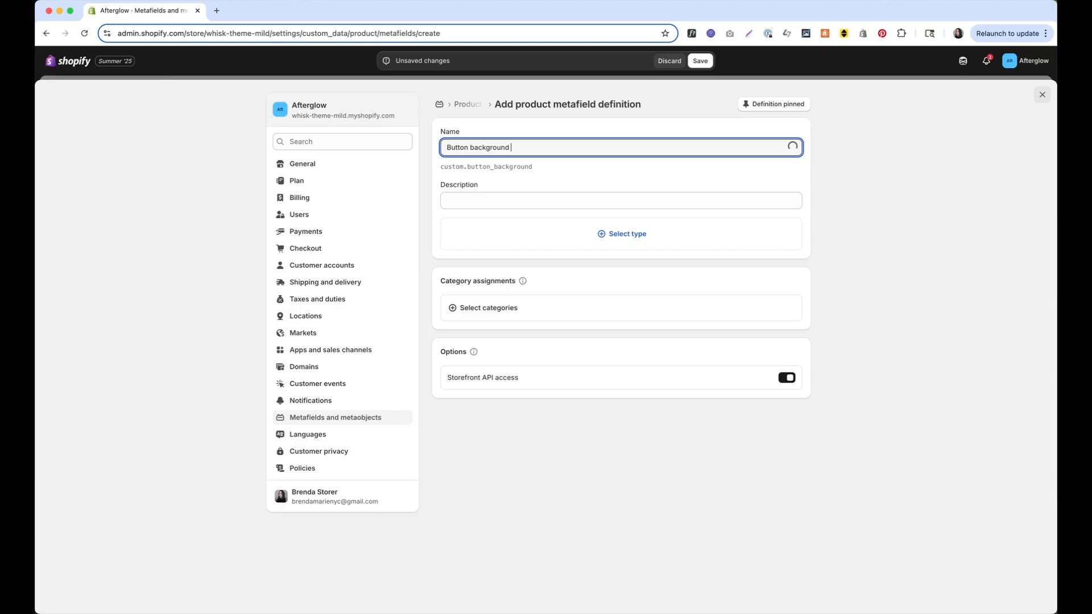
{"action": "left_click", "coordinate": [638, 236]}
{"action": "type", "text": "color"}
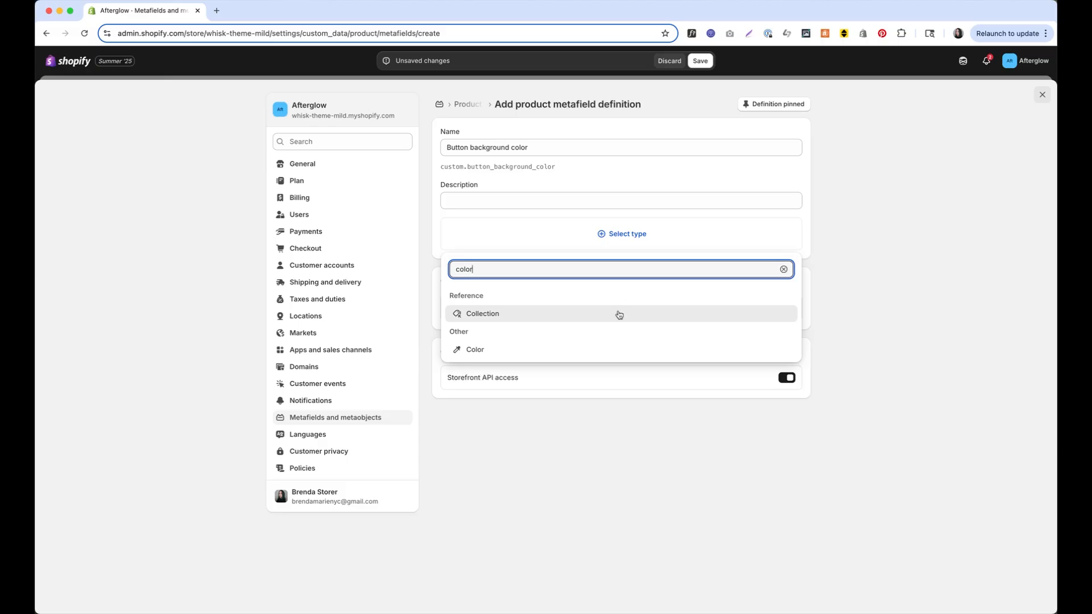
{"action": "left_click", "coordinate": [609, 351]}
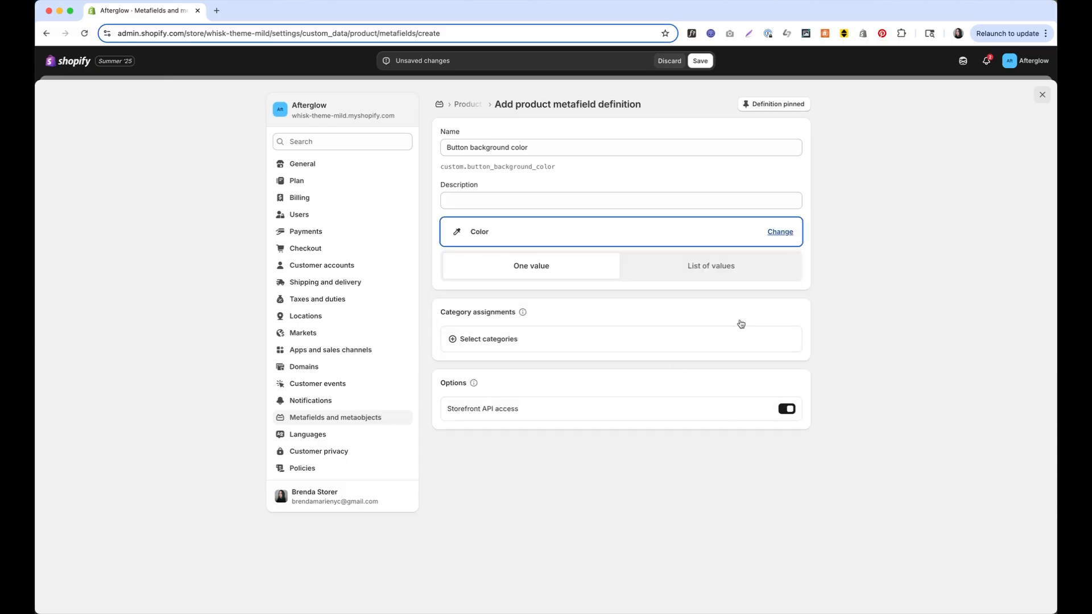
{"action": "left_click", "coordinate": [701, 61]}
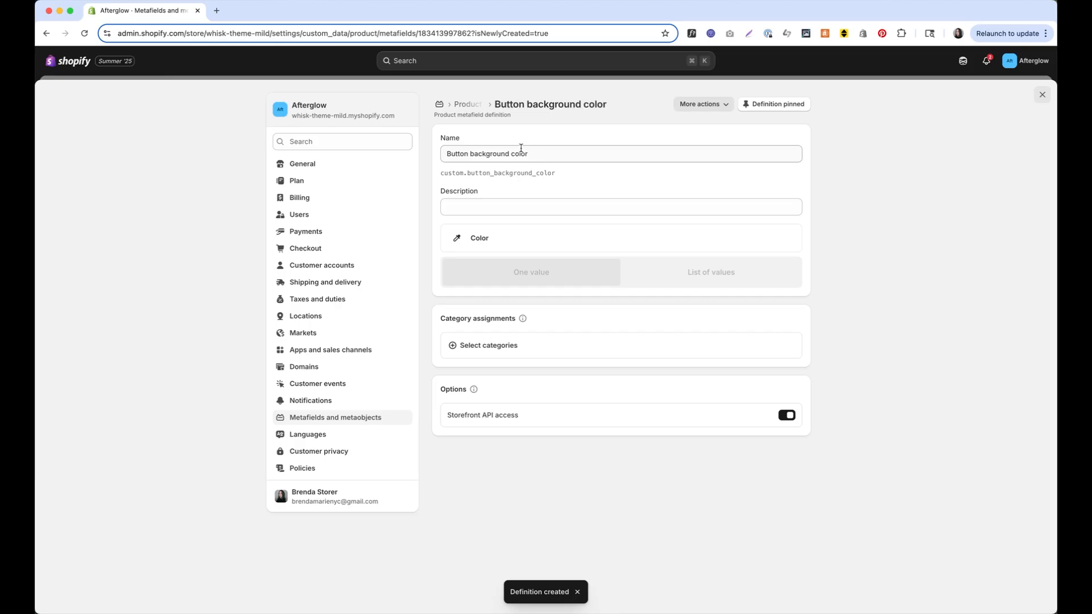
{"action": "left_click", "coordinate": [467, 104]}
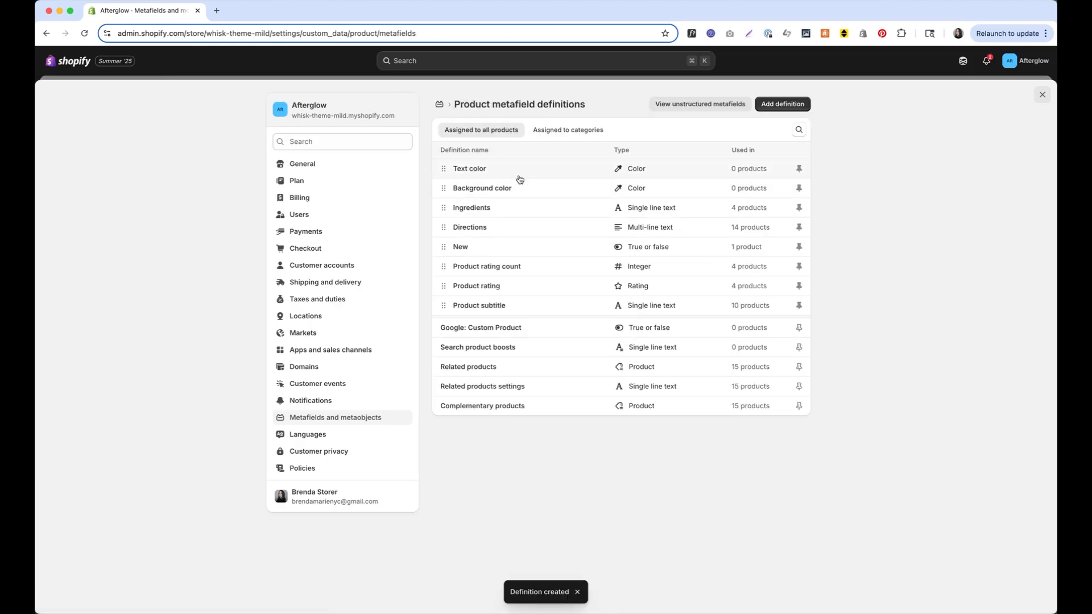
Add and save a Color-type product metafield named 'Button text color' (custom.button_text_color)
{"action": "left_click", "coordinate": [790, 105]}
{"action": "left_click", "coordinate": [509, 151]}
{"action": "type", "text": "Butto"}
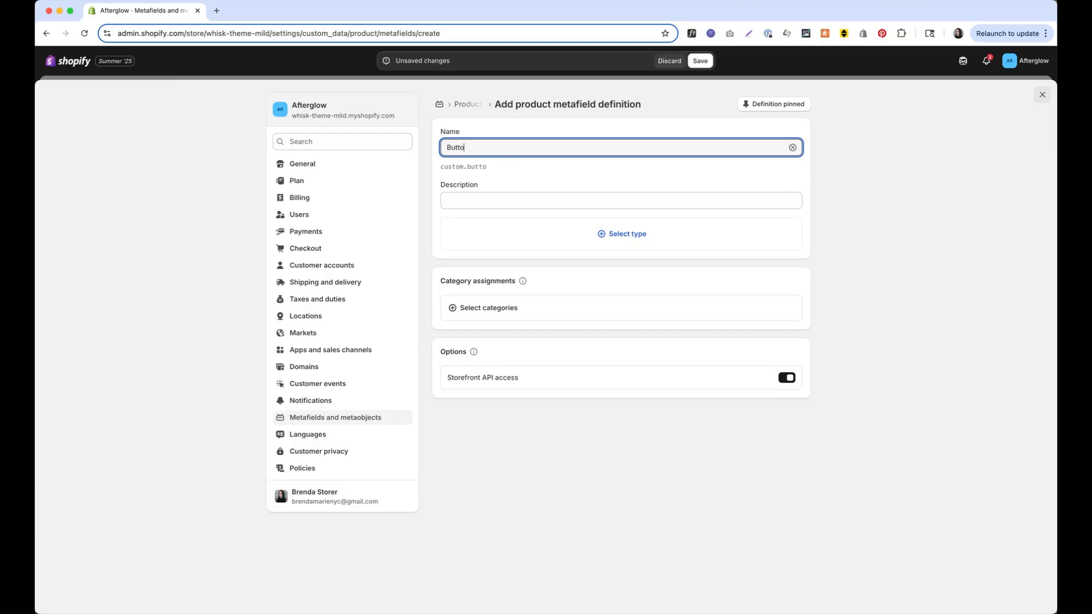
{"action": "type", "text": "n text color"}
{"action": "left_click", "coordinate": [539, 232]}
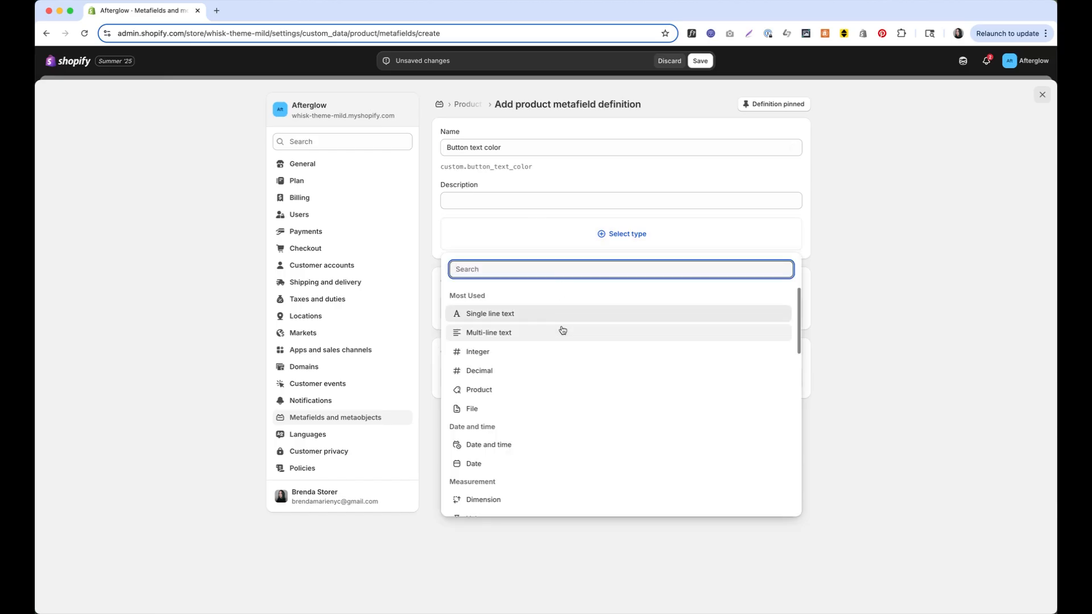
{"action": "type", "text": "color"}
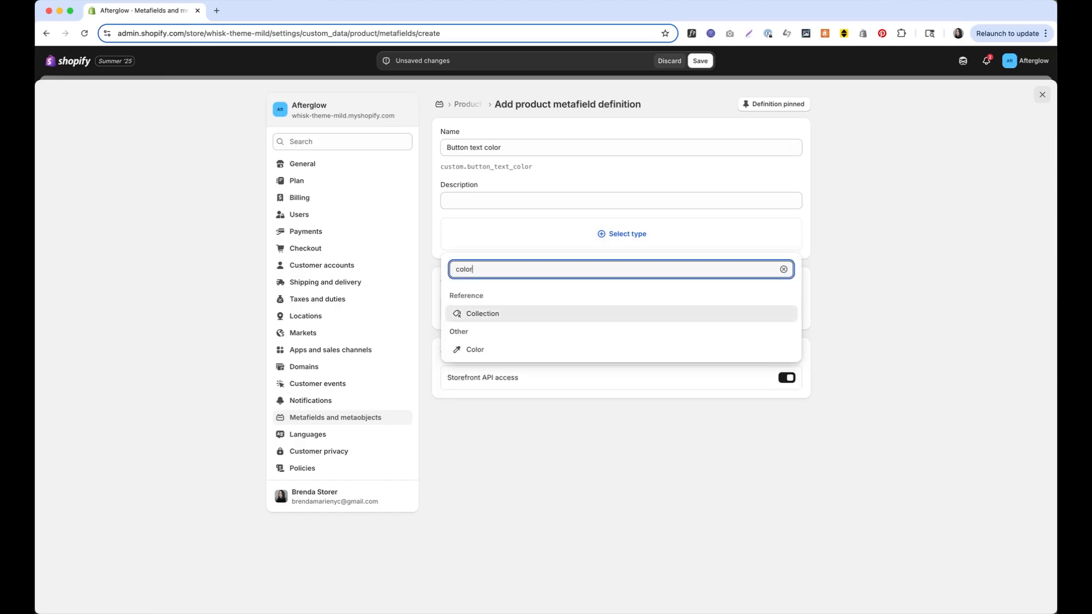
{"action": "left_click", "coordinate": [540, 349]}
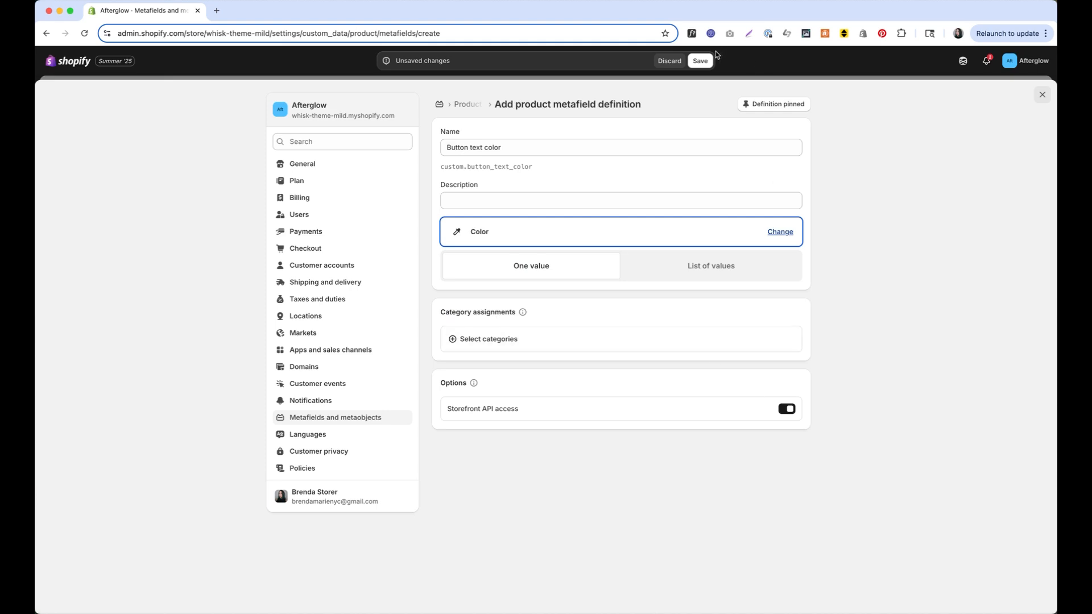
{"action": "left_click", "coordinate": [701, 61]}
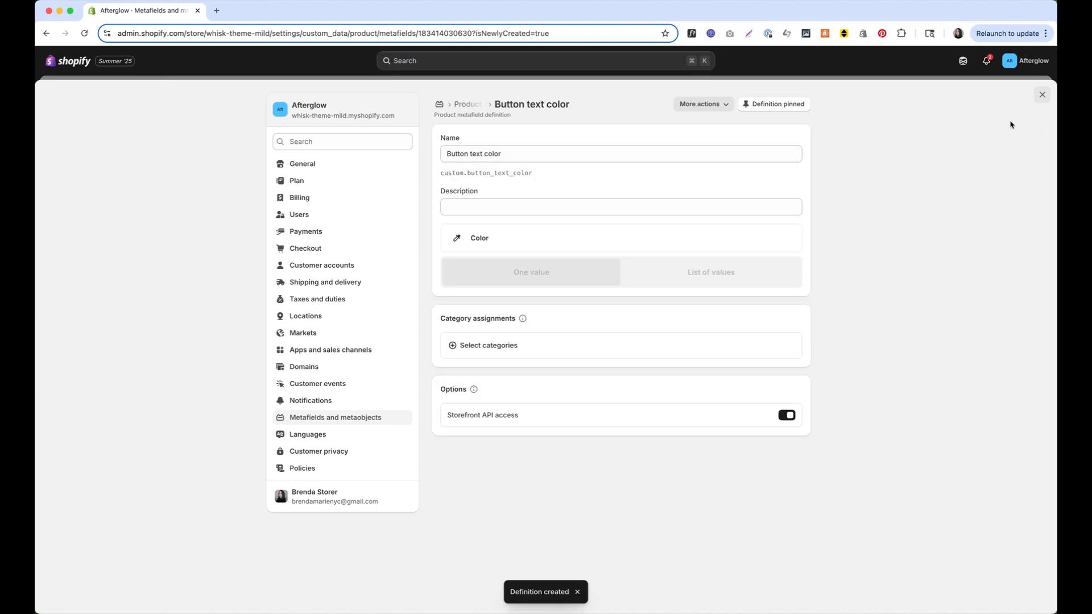
Leave settings, open the Pumpkin Spice Candle product and scroll to its metafields
{"action": "left_click", "coordinate": [1042, 98]}
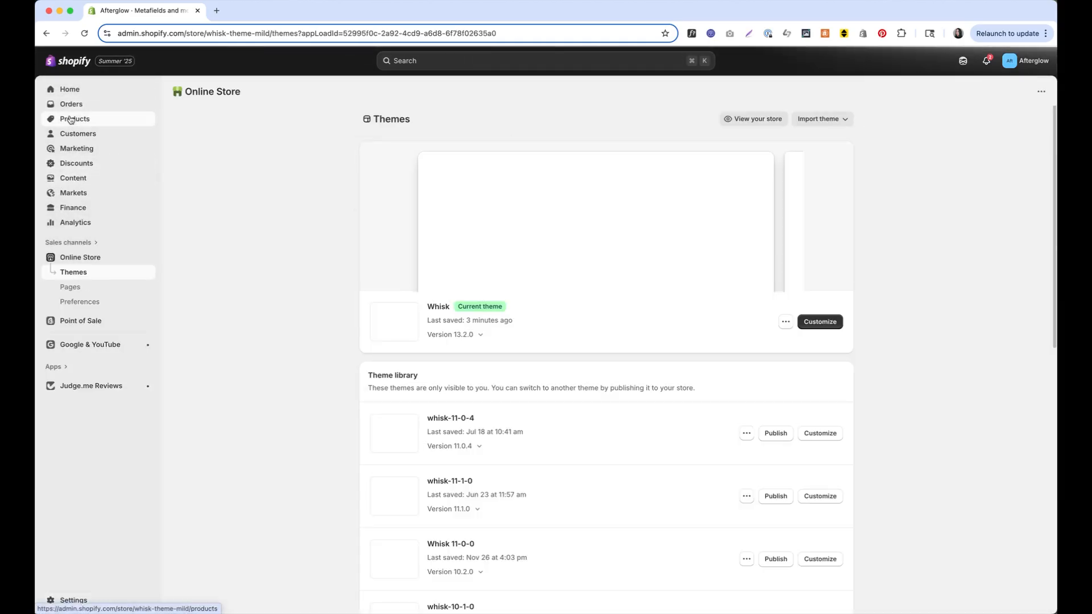
{"action": "left_click", "coordinate": [71, 119]}
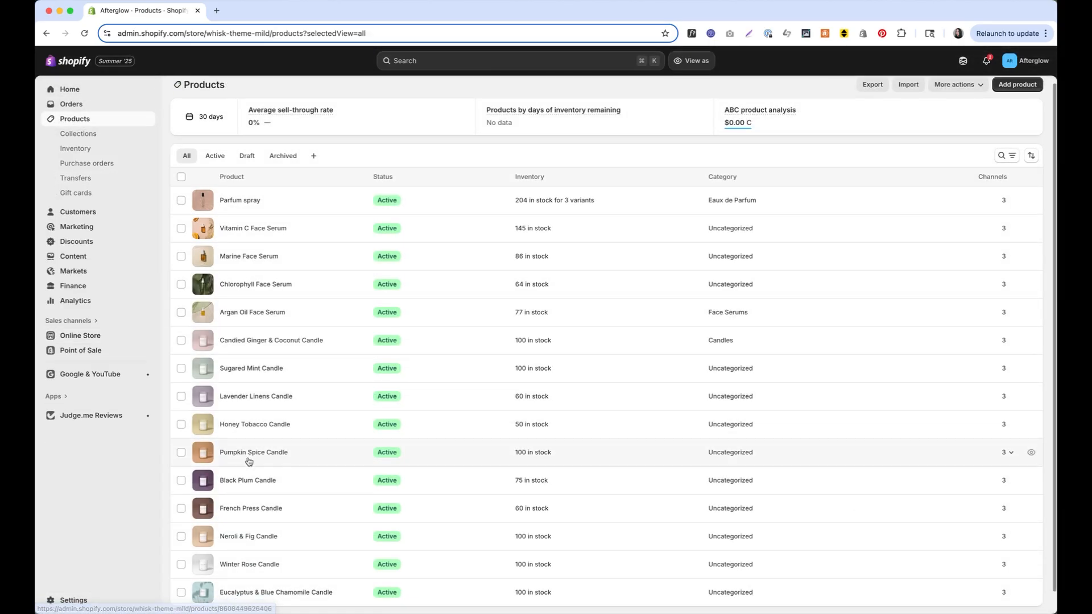
{"action": "left_click", "coordinate": [243, 453]}
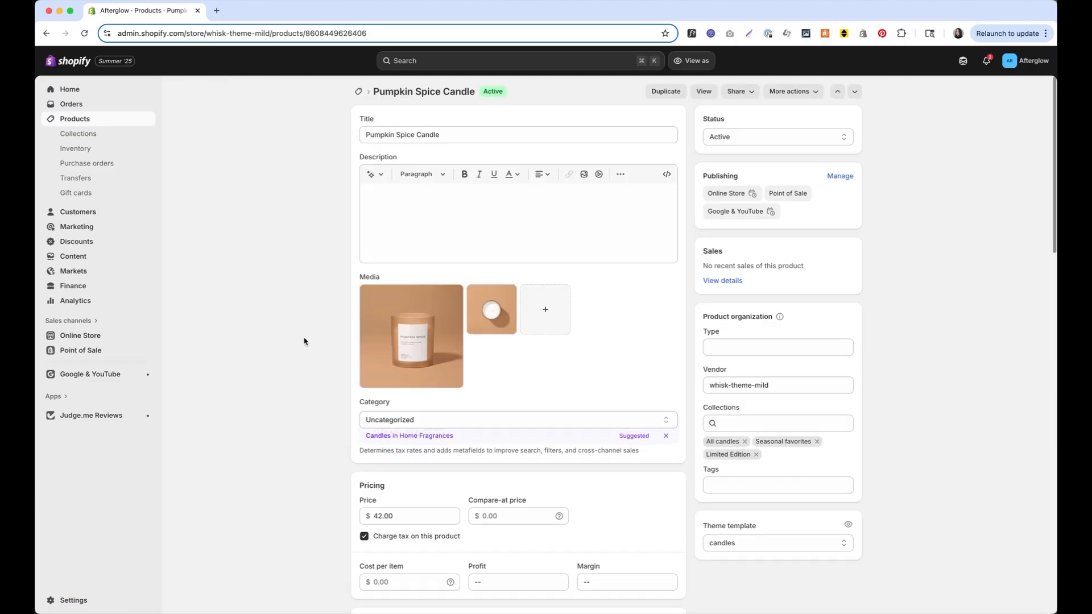
{"action": "scroll", "coordinate": [336, 272], "scroll_direction": "down", "scroll_amount": 8}
{"action": "scroll", "coordinate": [335, 272], "scroll_direction": "down", "scroll_amount": 11}
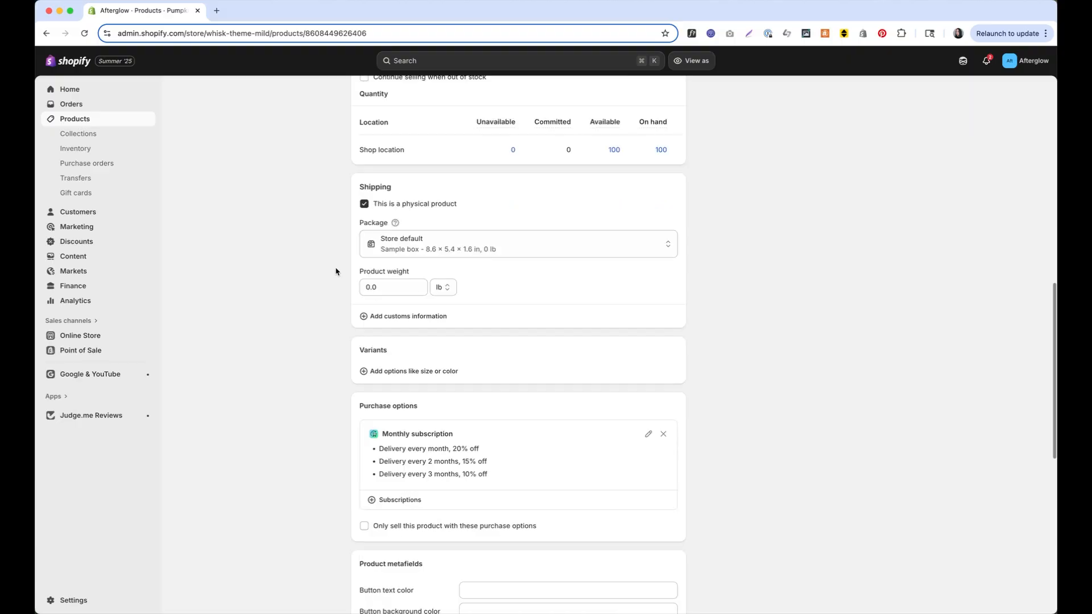
{"action": "scroll", "coordinate": [367, 243], "scroll_direction": "up", "scroll_amount": 1}
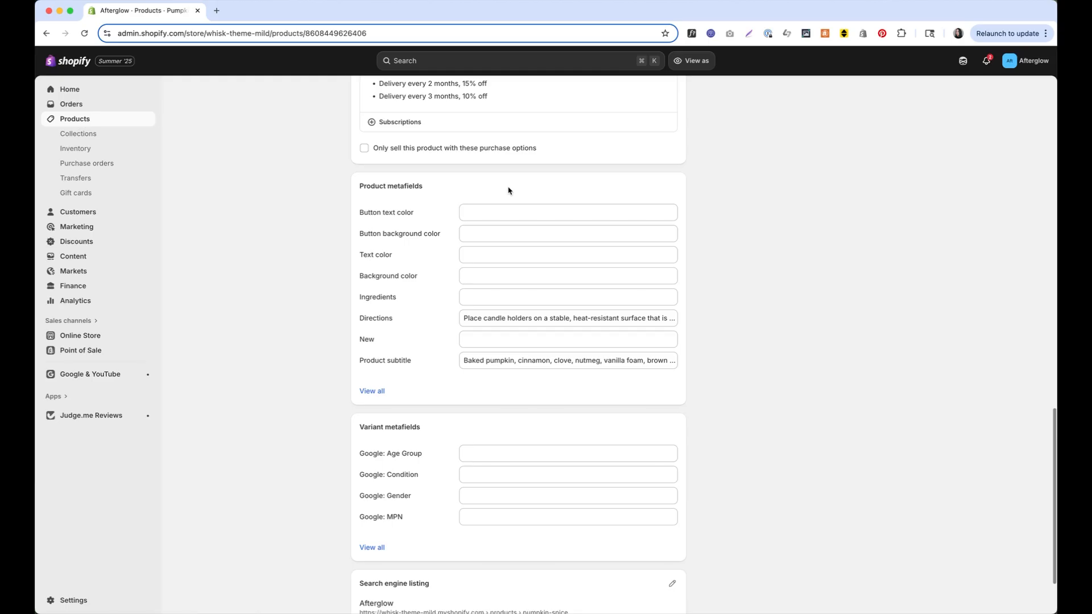
Set Pumpkin Spice Candle's Background color to #D9B393 and Text color to #1D1D1D
{"action": "left_click", "coordinate": [515, 276]}
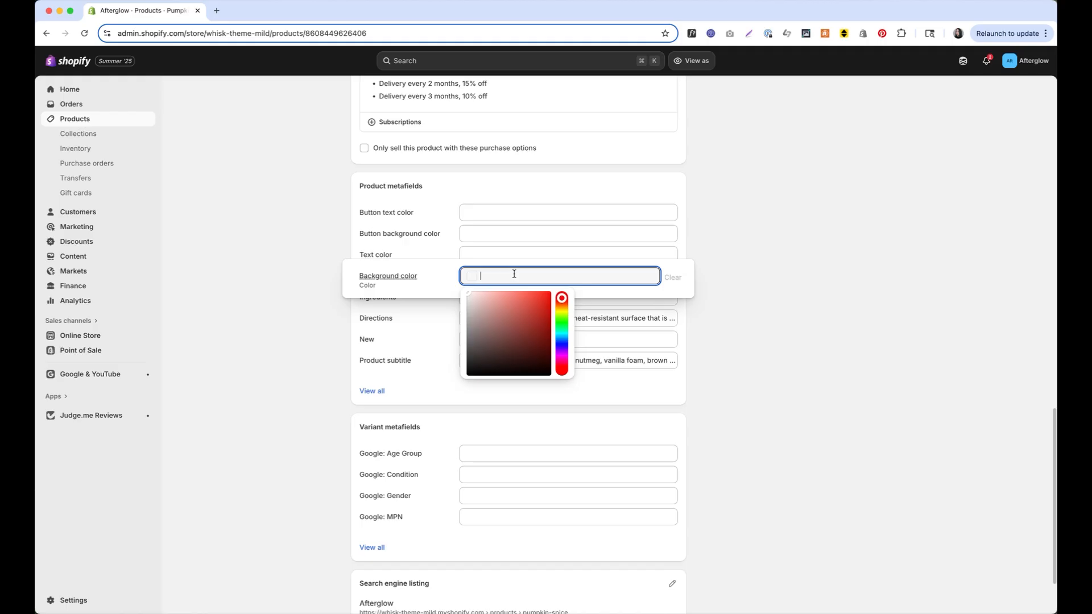
{"action": "key", "text": "super+Tab"}
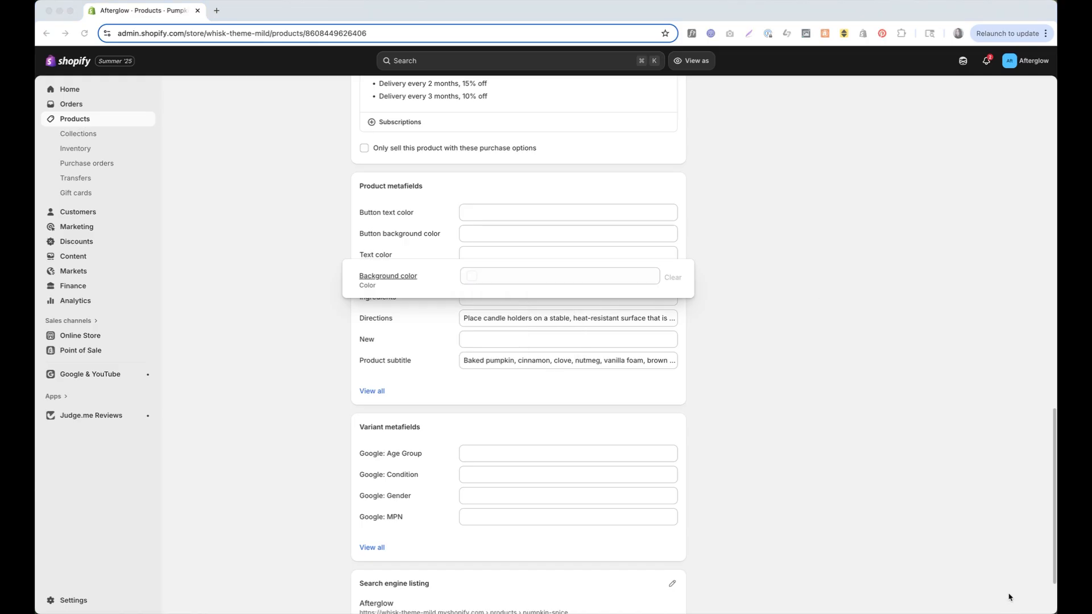
{"action": "left_click", "coordinate": [487, 276]}
{"action": "type", "text": "#D9B393"}
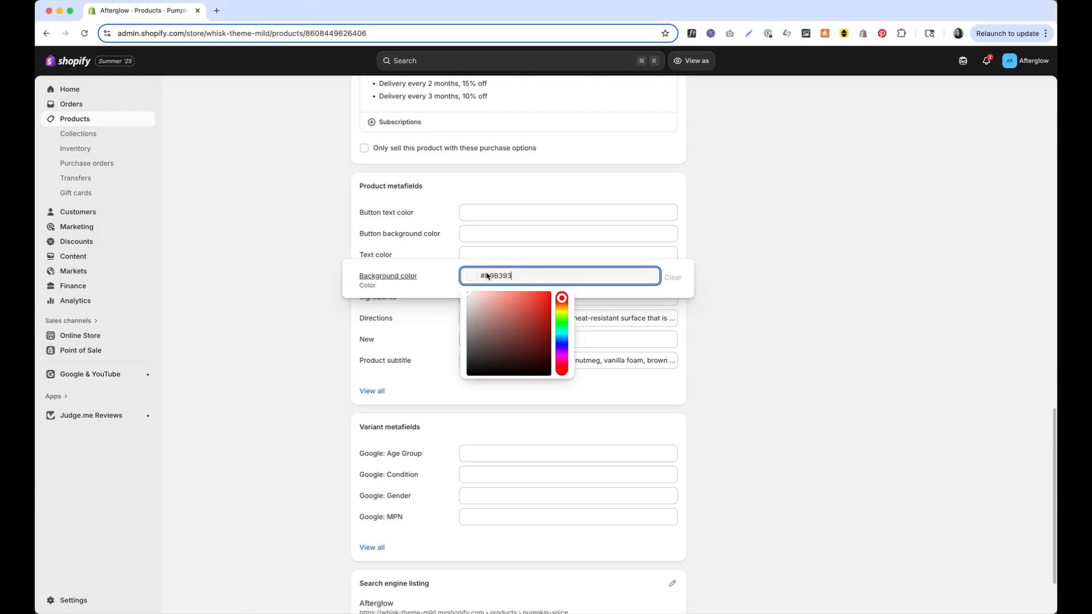
{"action": "left_click", "coordinate": [562, 259]}
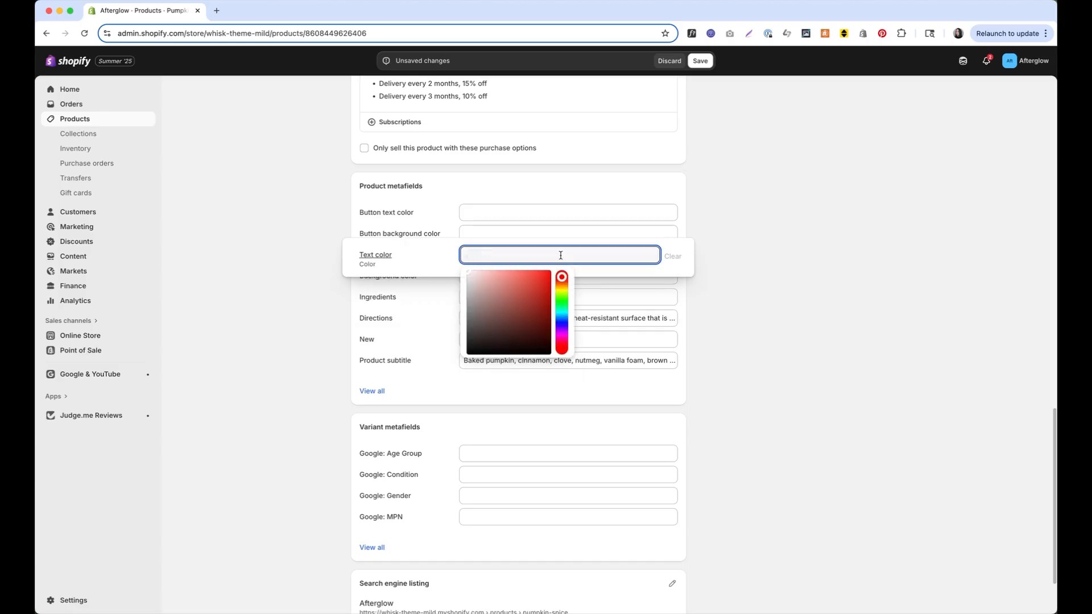
{"action": "type", "text": "#1D1D1D"}
Set Button background color to #1D1D1D and Button text color to #FFFFFF, then save
{"action": "left_click", "coordinate": [529, 231]}
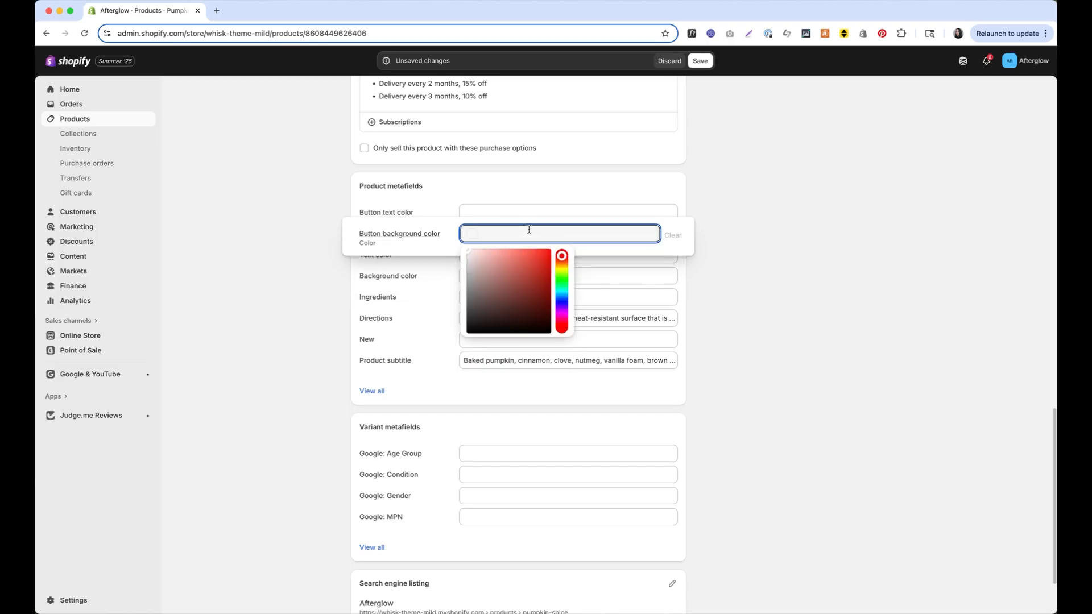
{"action": "type", "text": "1d1d1d"}
{"action": "left_click", "coordinate": [769, 249]}
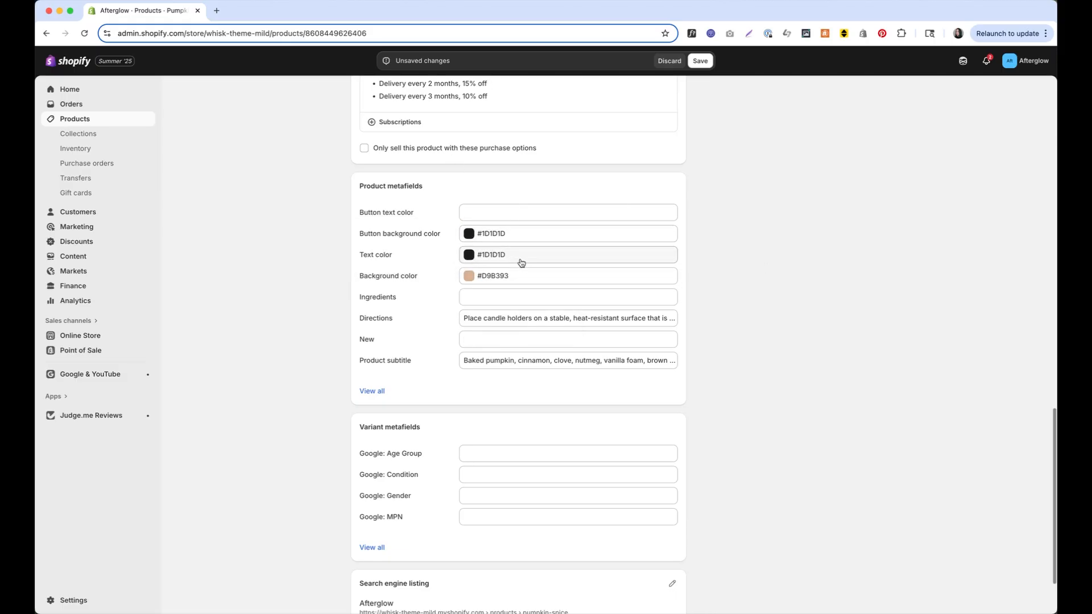
{"action": "left_click", "coordinate": [501, 212]}
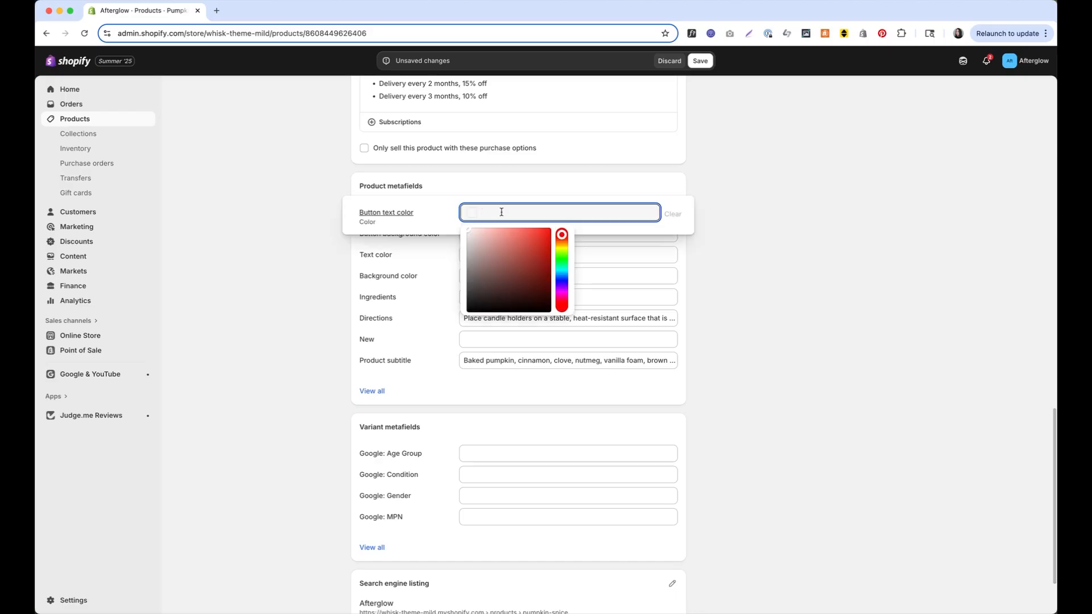
{"action": "type", "text": "#FFFFFFff"}
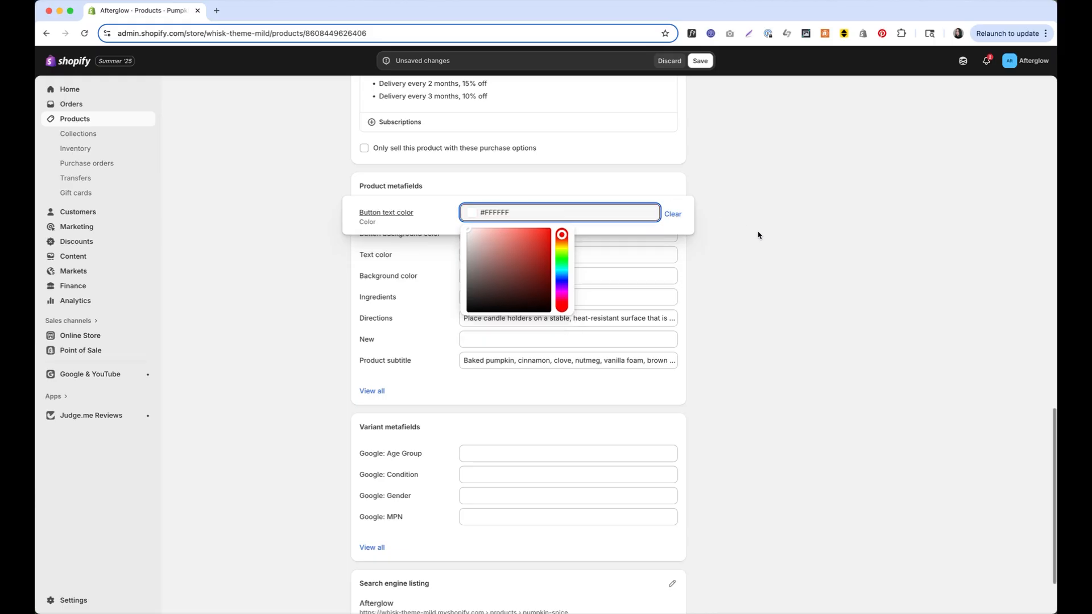
{"action": "left_click", "coordinate": [806, 248]}
{"action": "left_click", "coordinate": [701, 61]}
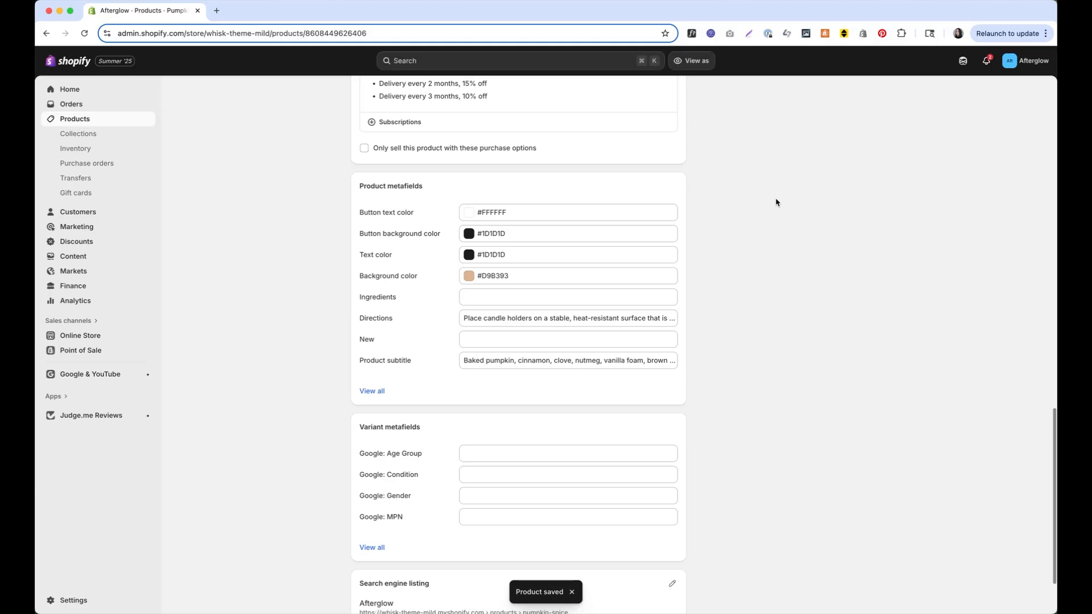
Open the Whisk theme editor on the Products > candles template and select Main product two columns
{"action": "scroll", "coordinate": [776, 202], "scroll_direction": "up", "scroll_amount": 15}
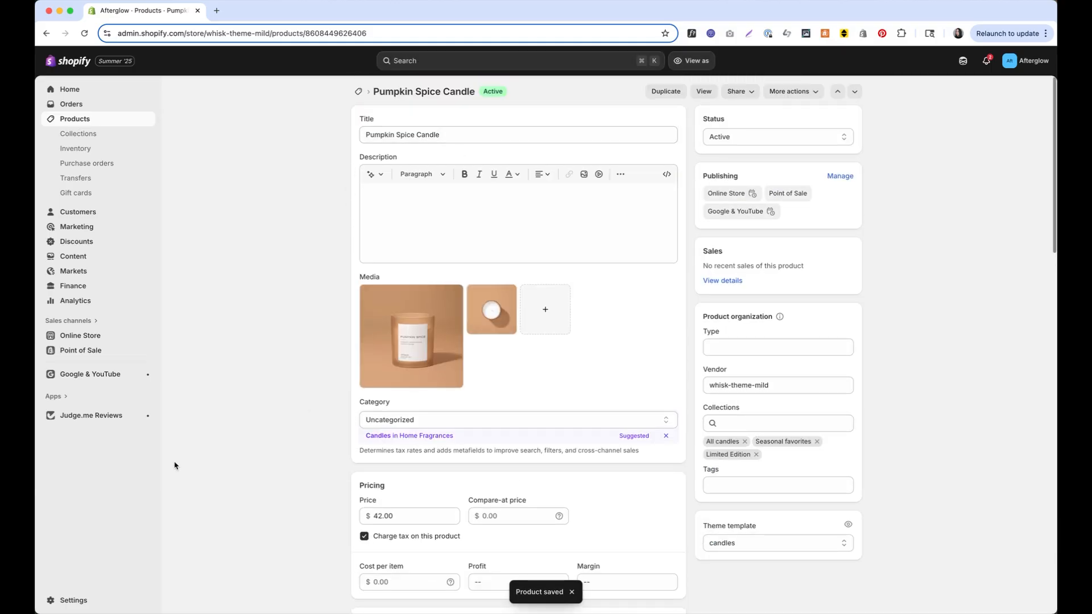
{"action": "left_click", "coordinate": [96, 335]}
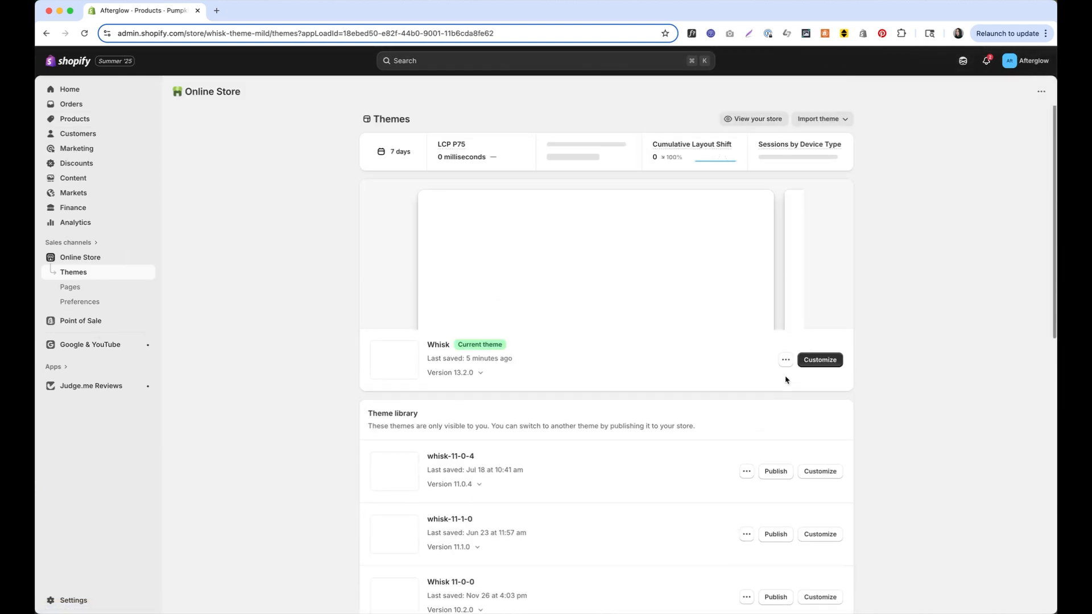
{"action": "left_click", "coordinate": [804, 362]}
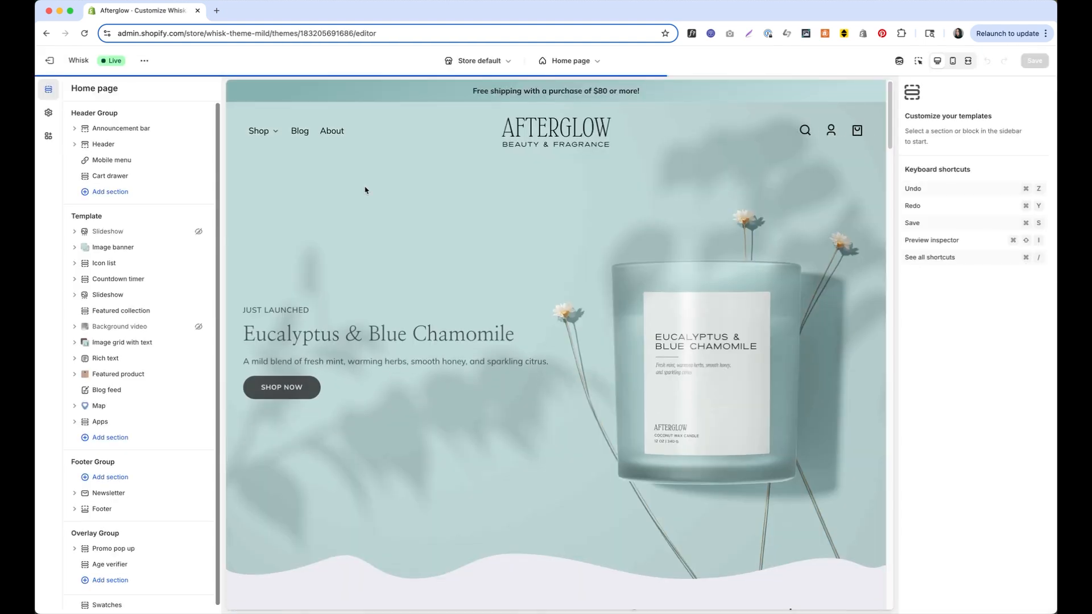
{"action": "left_click", "coordinate": [583, 61]}
{"action": "left_click", "coordinate": [588, 122]}
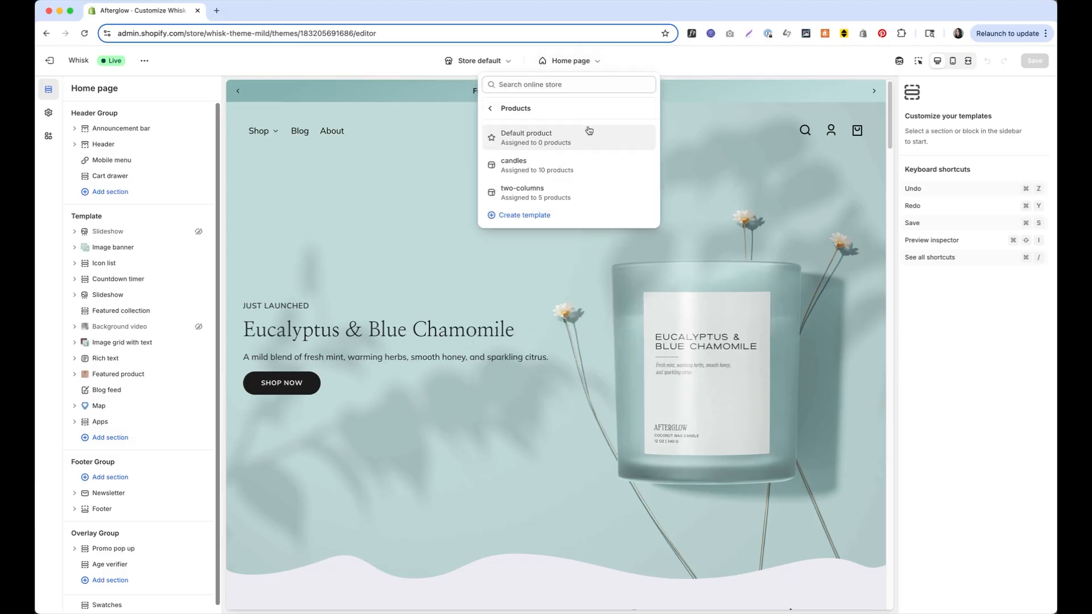
{"action": "left_click", "coordinate": [588, 162]}
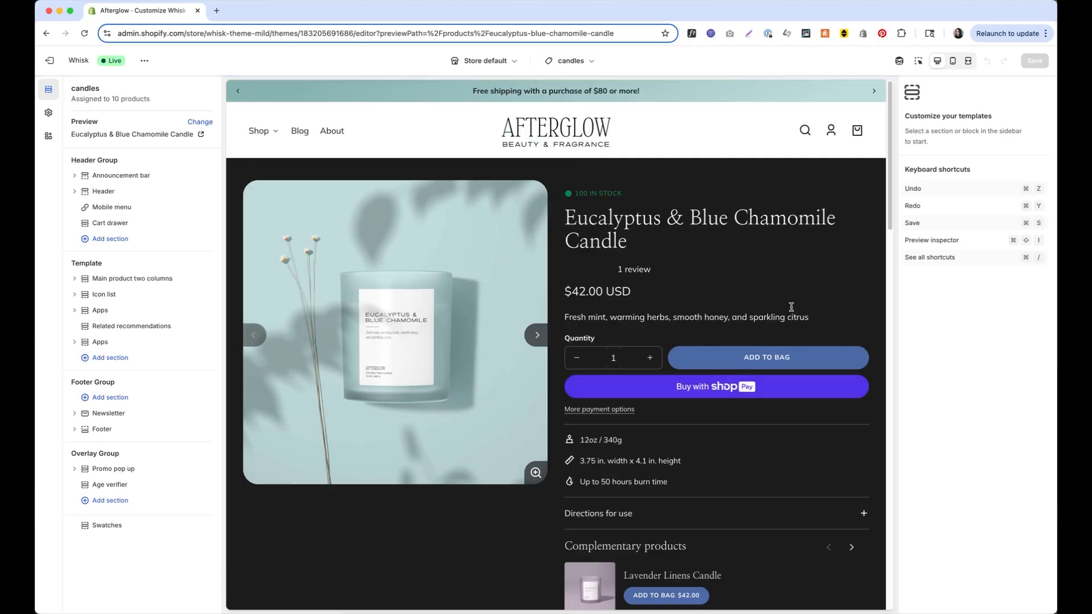
{"action": "left_click", "coordinate": [115, 279]}
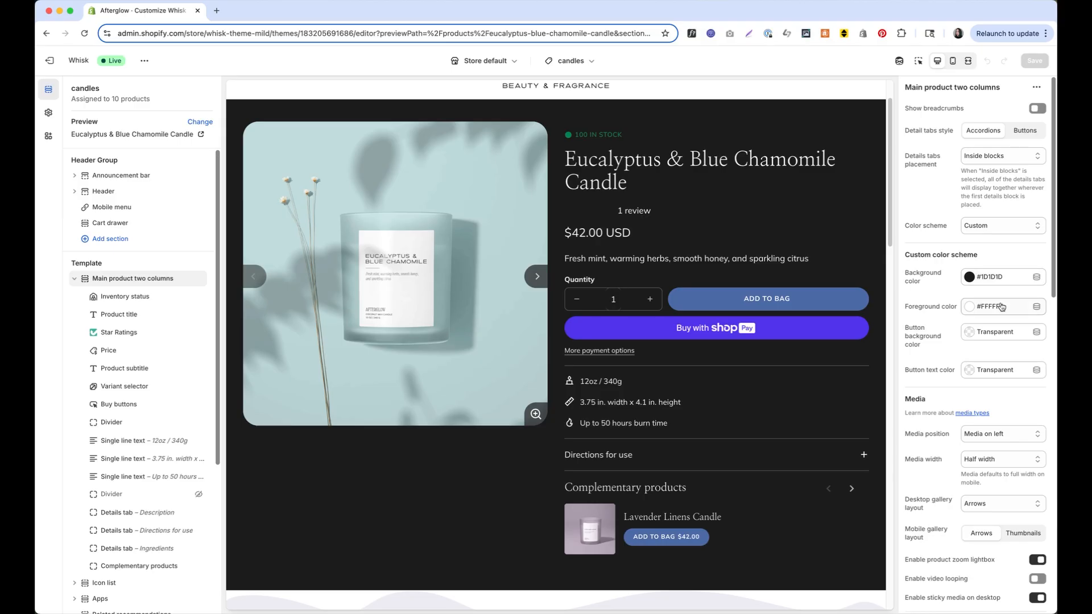
Link background, foreground, button background and button text colours to their product colour metafields, and save
{"action": "left_click", "coordinate": [1036, 278]}
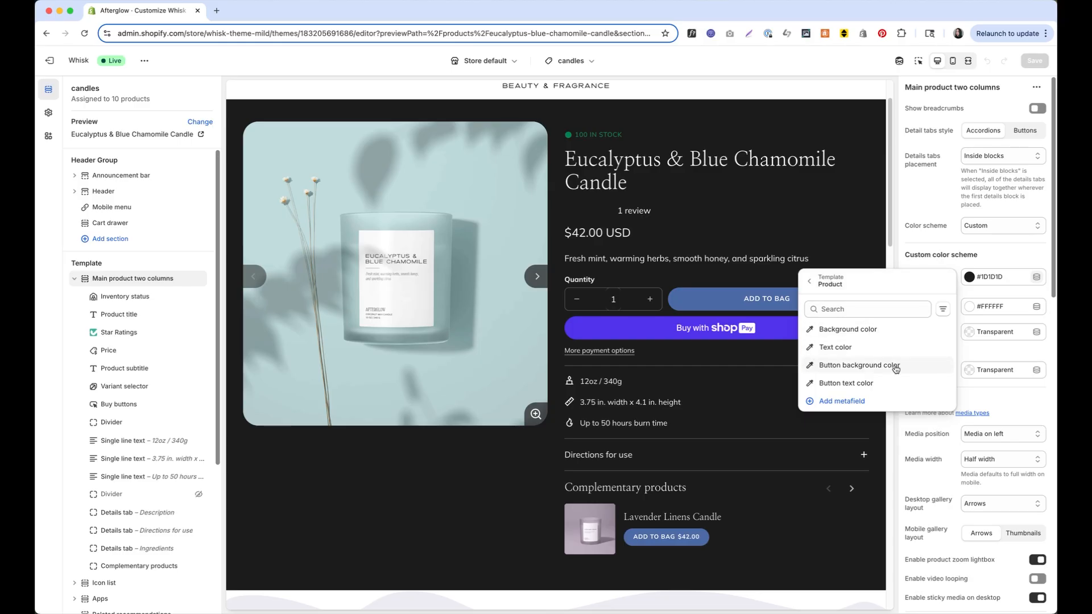
{"action": "left_click", "coordinate": [870, 336]}
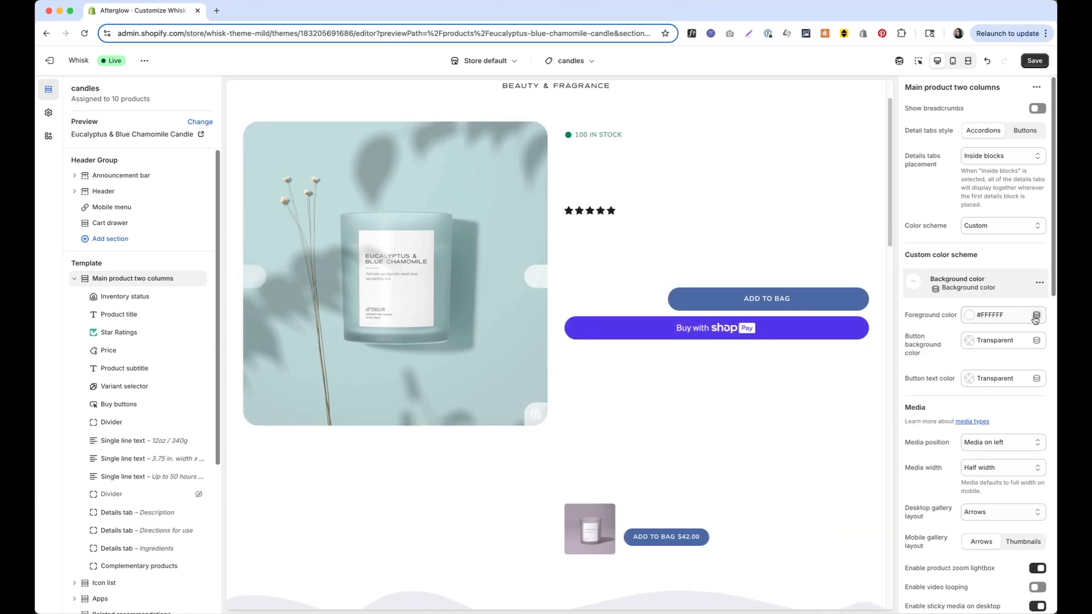
{"action": "left_click", "coordinate": [1022, 320]}
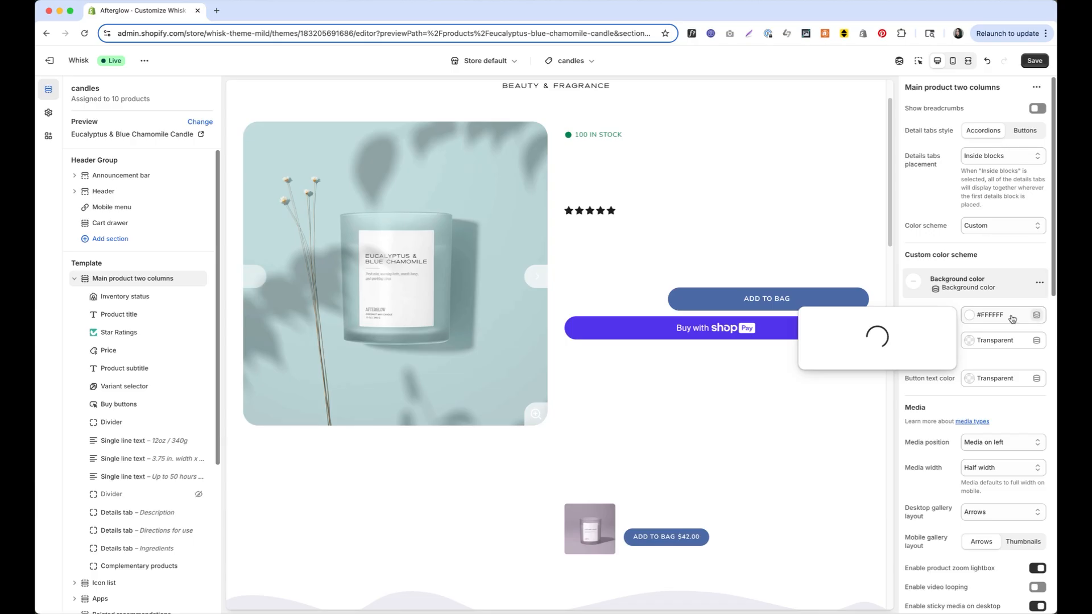
{"action": "left_click", "coordinate": [848, 387]}
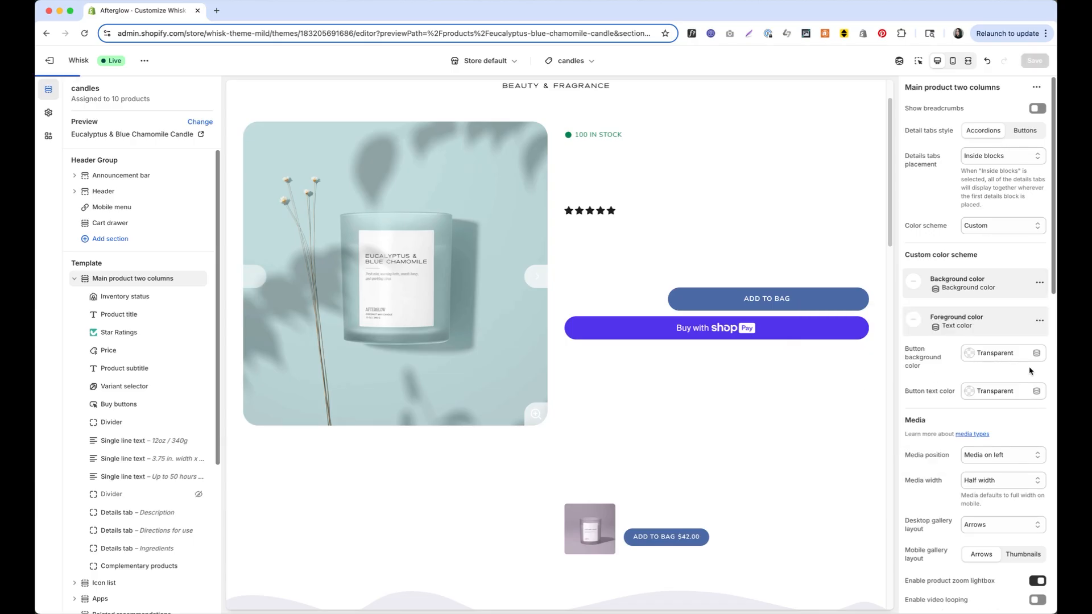
{"action": "left_click", "coordinate": [1037, 353]}
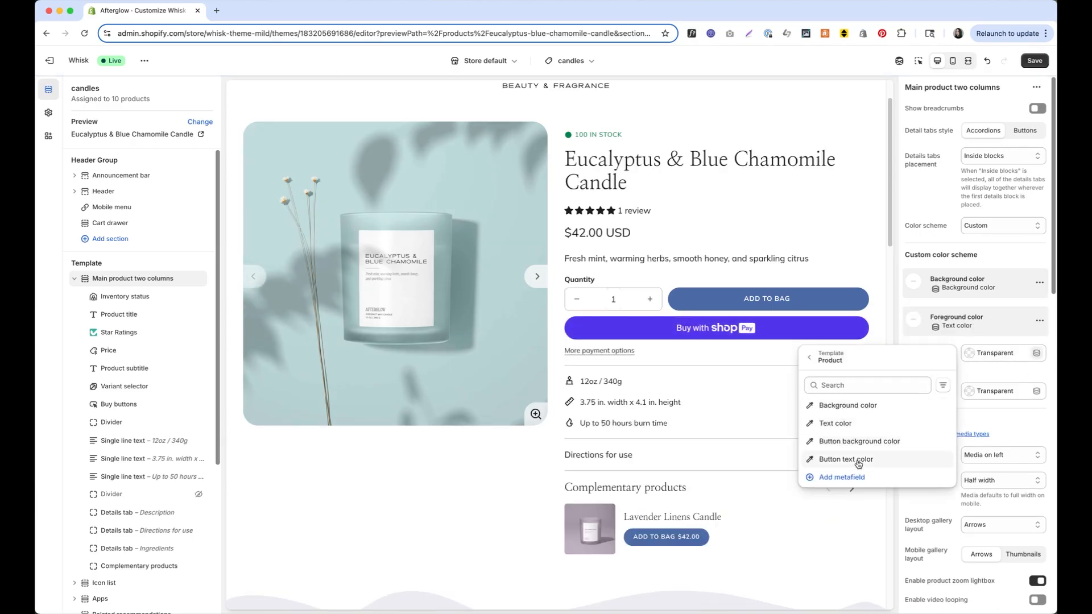
{"action": "left_click", "coordinate": [859, 444]}
{"action": "left_click", "coordinate": [1041, 393]}
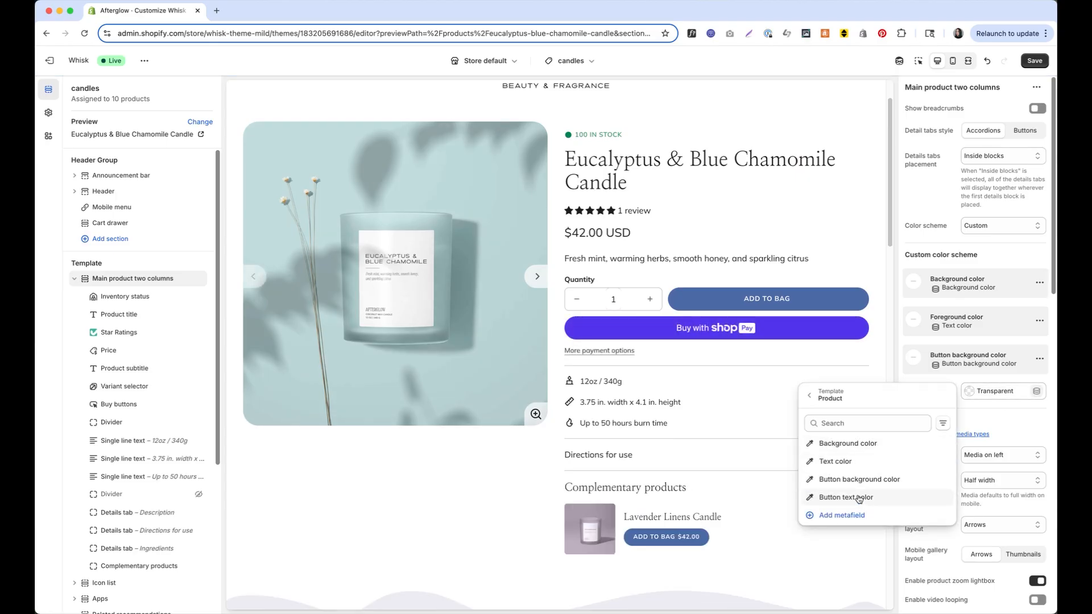
{"action": "left_click", "coordinate": [859, 499]}
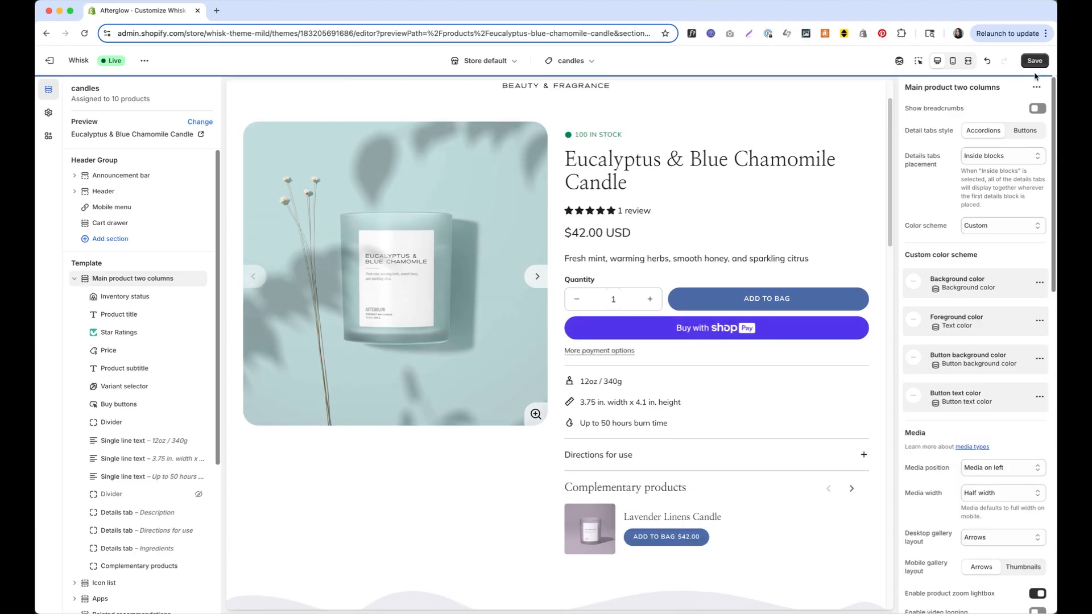
{"action": "left_click", "coordinate": [1034, 63]}
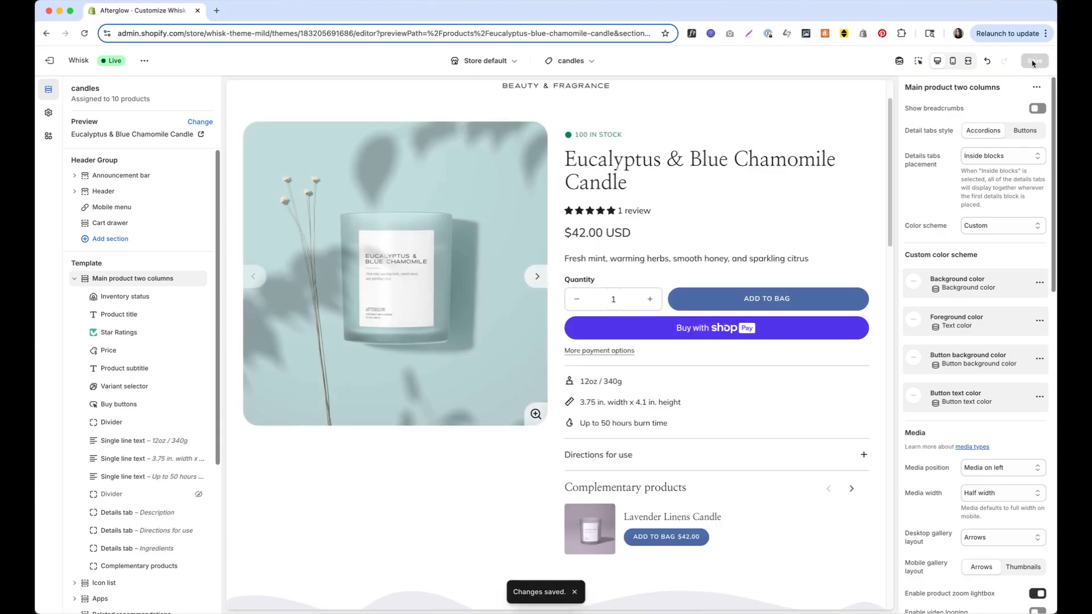
Preview the Pumpkin Spice candle page through the preview's Shop menu
{"action": "scroll", "coordinate": [769, 204], "scroll_direction": "up", "scroll_amount": 2}
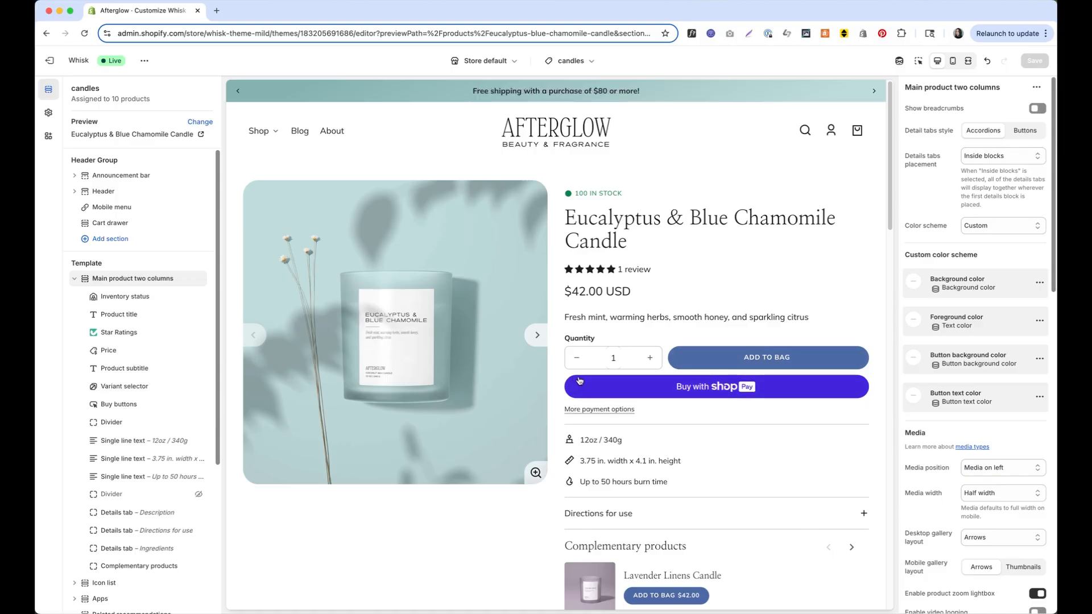
{"action": "scroll", "coordinate": [579, 381], "scroll_direction": "down", "scroll_amount": 1}
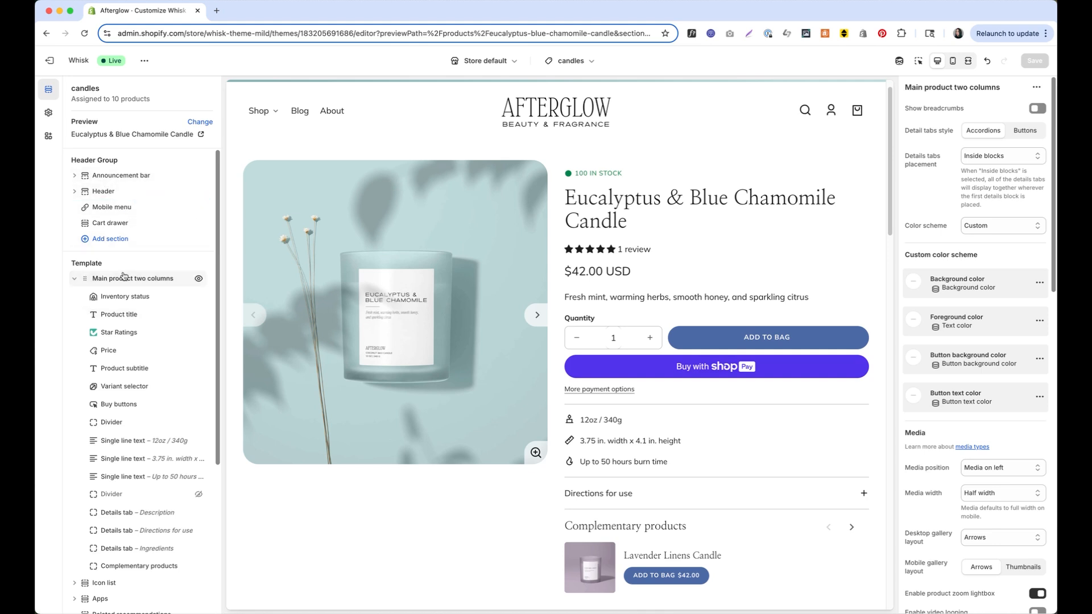
{"action": "left_click", "coordinate": [259, 112]}
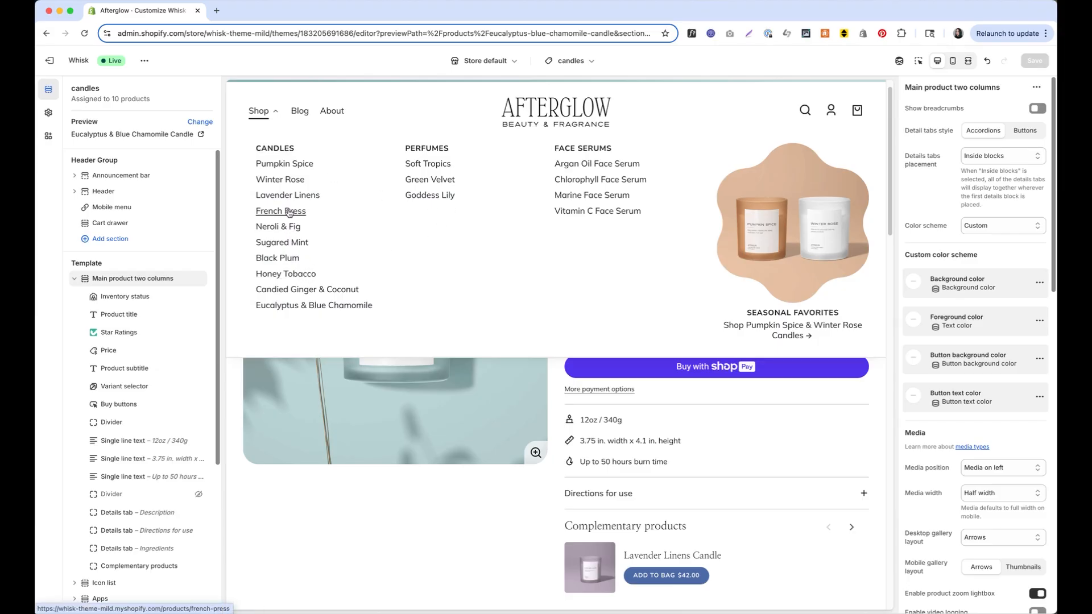
{"action": "left_click", "coordinate": [309, 172]}
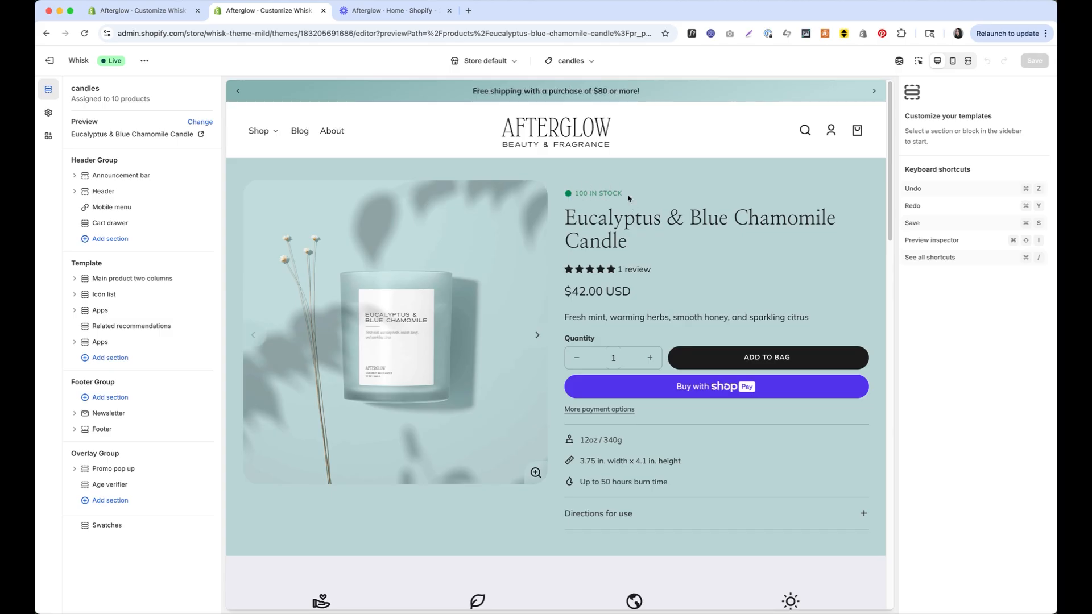
Preview Pumpkin Spice Candle, then the Black Plum Candle, from the related product cards
{"action": "scroll", "coordinate": [622, 197], "scroll_direction": "down", "scroll_amount": 15}
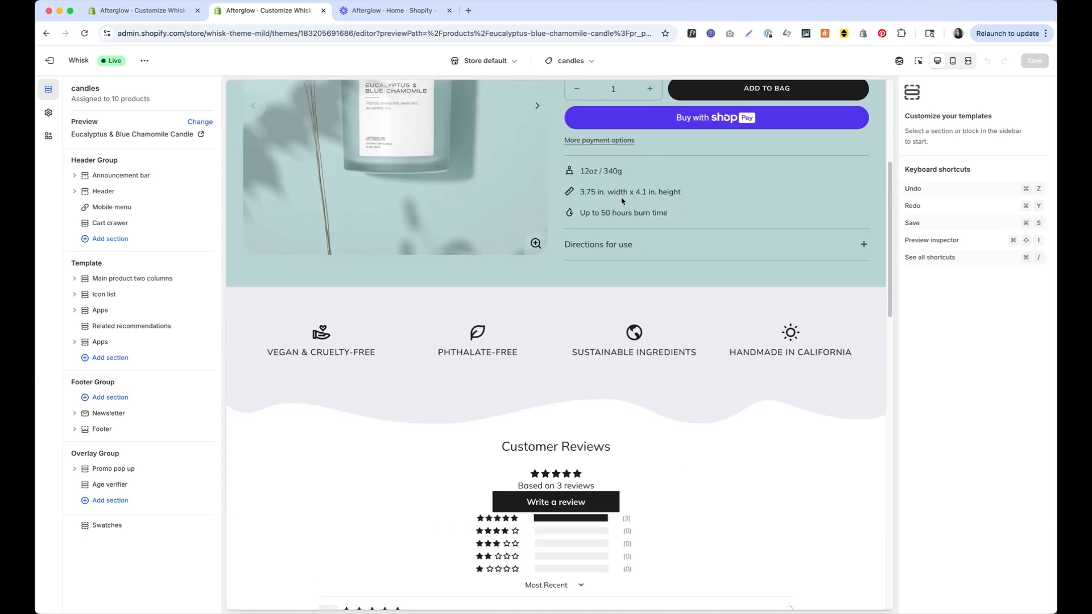
{"action": "left_click", "coordinate": [509, 208]}
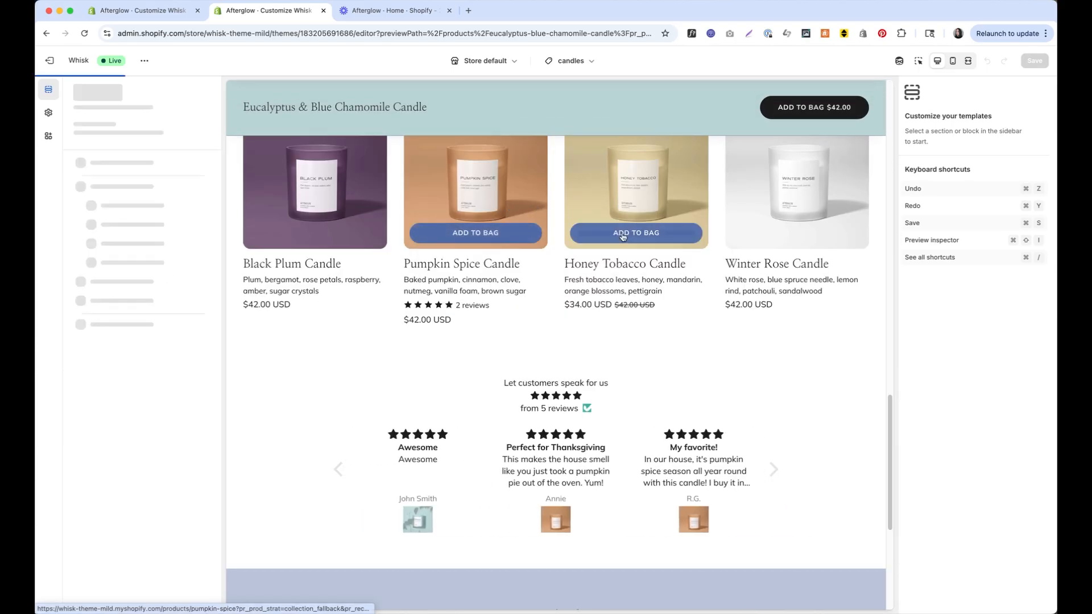
{"action": "scroll", "coordinate": [501, 273], "scroll_direction": "down", "scroll_amount": 15}
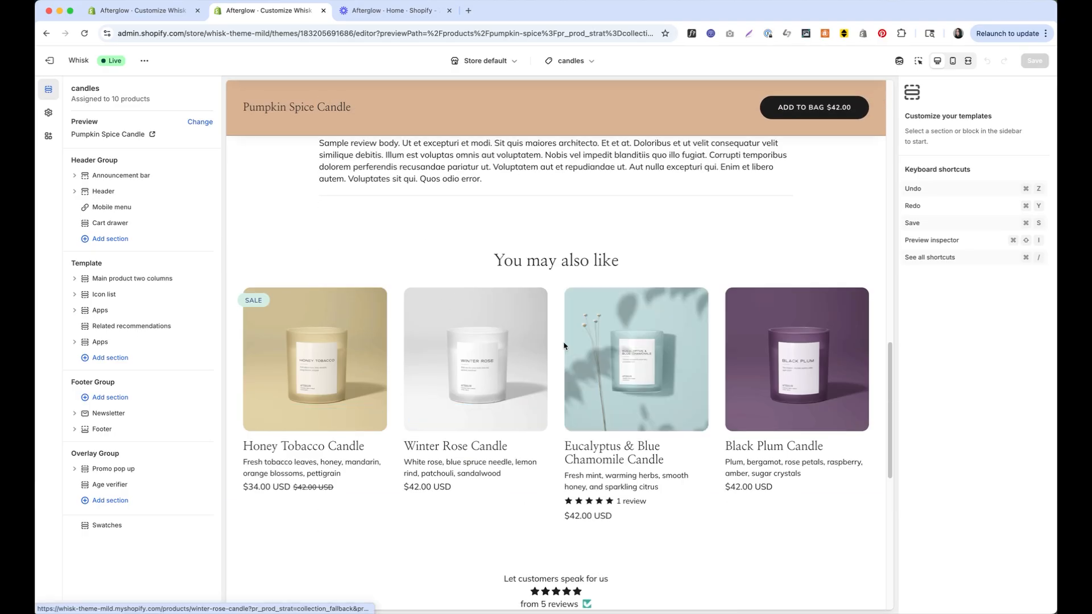
{"action": "left_click", "coordinate": [754, 350]}
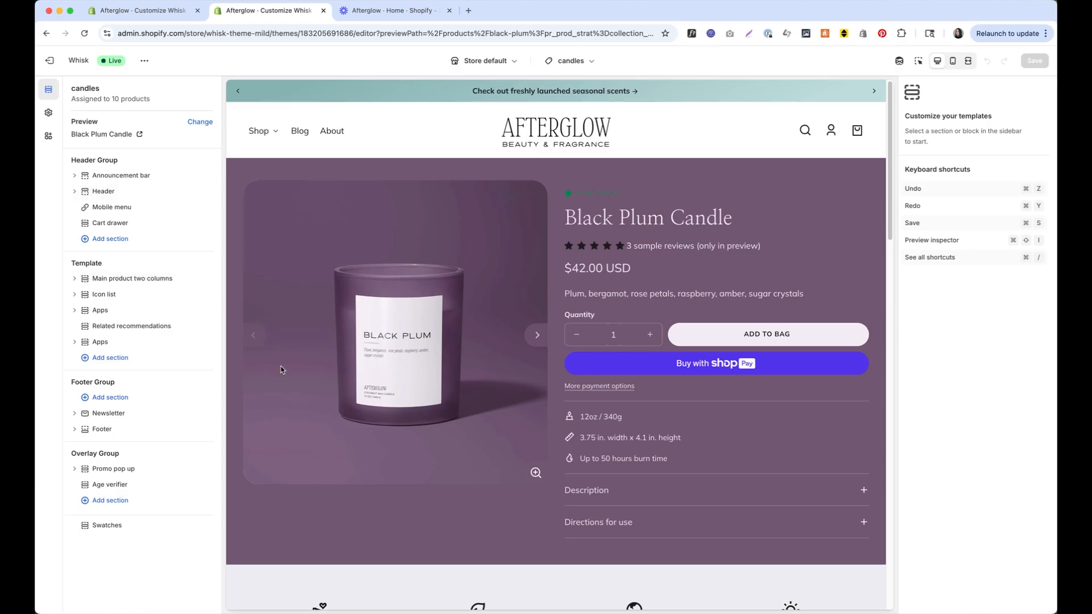
Select the Main product two columns section in the sidebar
{"action": "left_click", "coordinate": [138, 286]}
{"action": "left_click", "coordinate": [143, 287]}
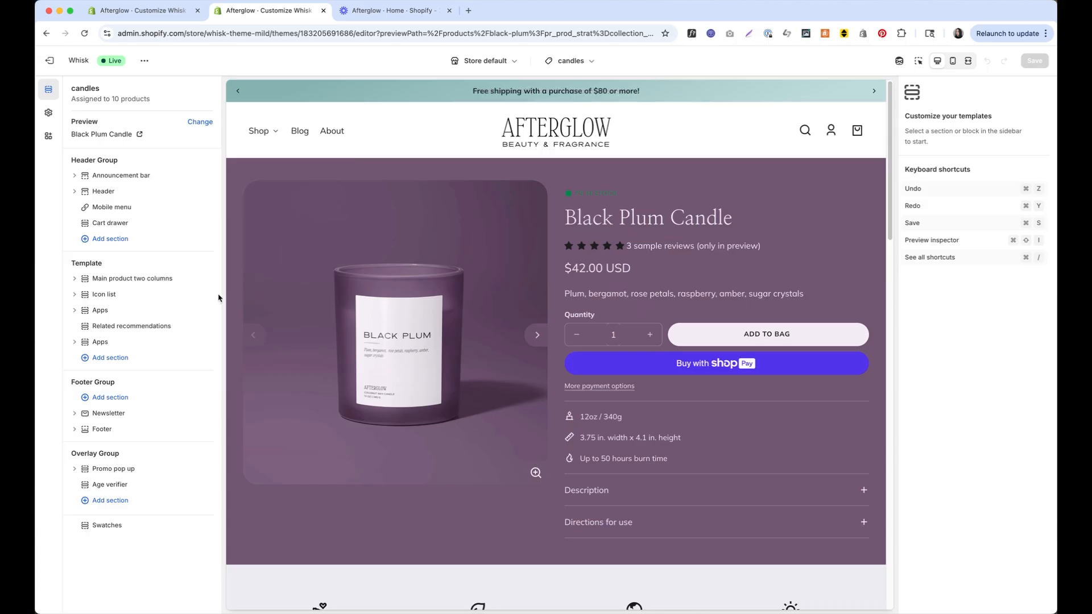
{"action": "left_click", "coordinate": [151, 279]}
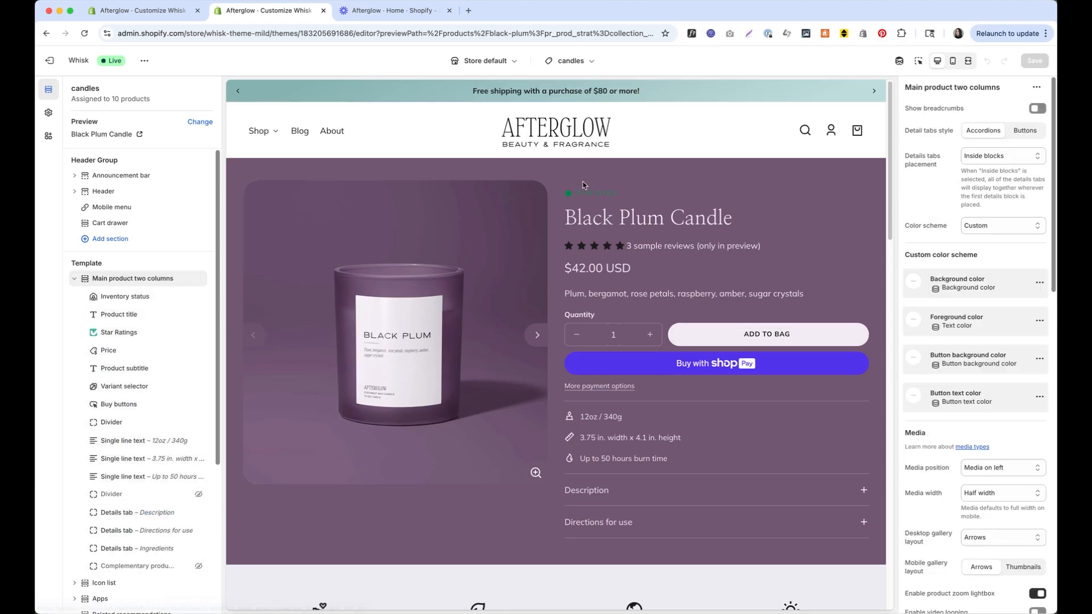
Bind the Inventory status in-stock, low-inventory and out-of-stock colours to the Text color metafield, then save
{"action": "left_click", "coordinate": [138, 297]}
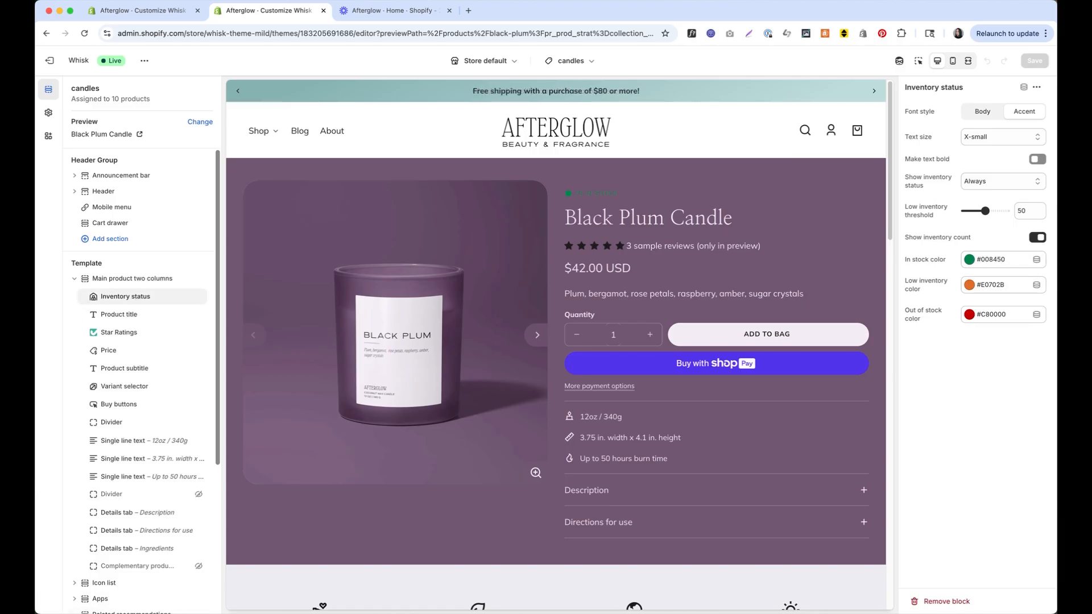
{"action": "left_click", "coordinate": [1037, 259]}
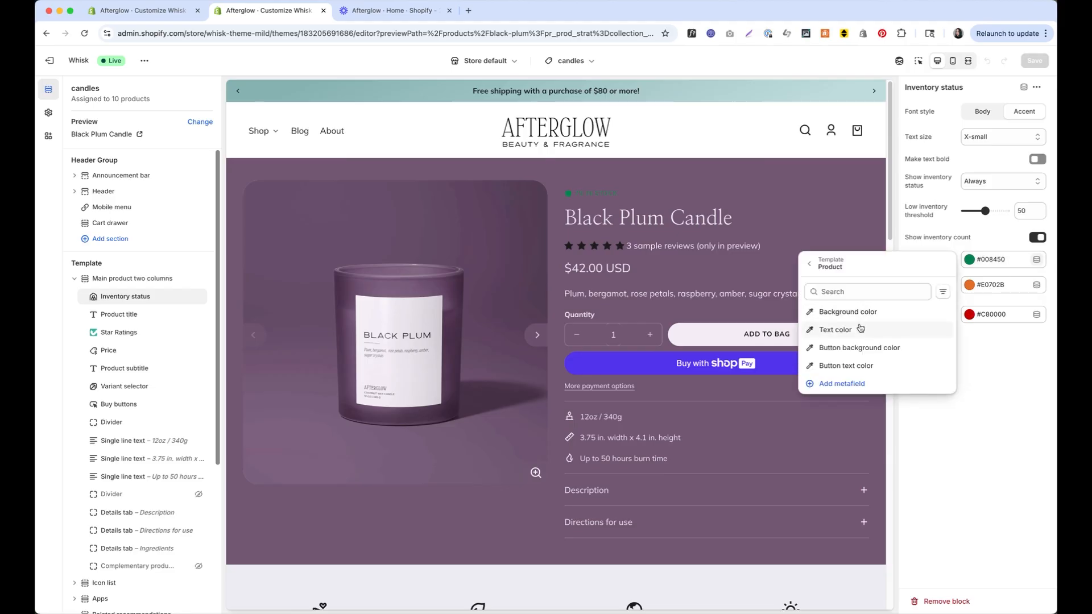
{"action": "left_click", "coordinate": [861, 330]}
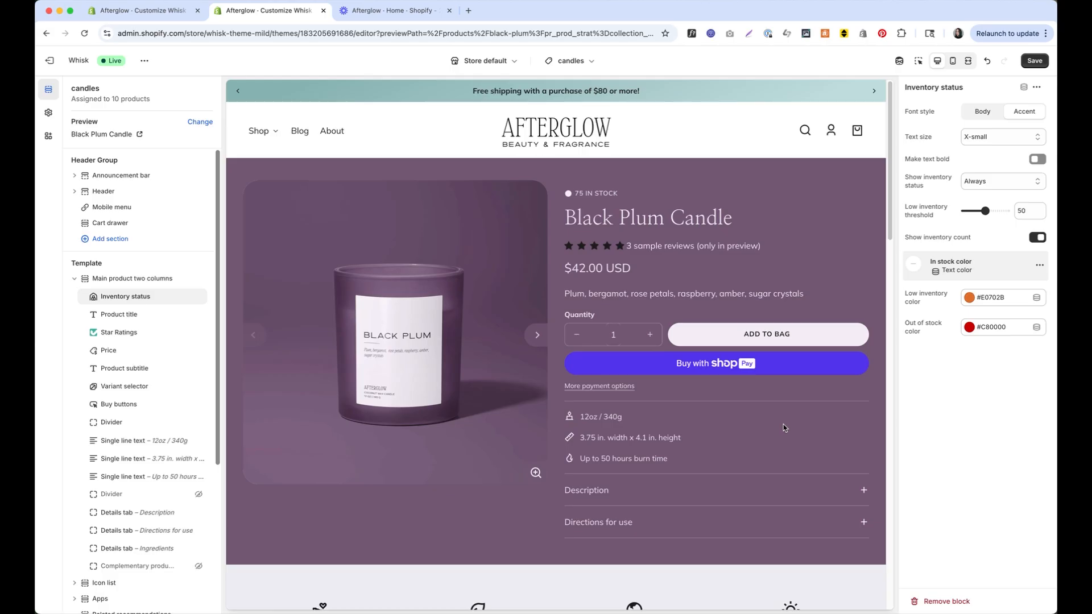
{"action": "left_click", "coordinate": [1037, 298]}
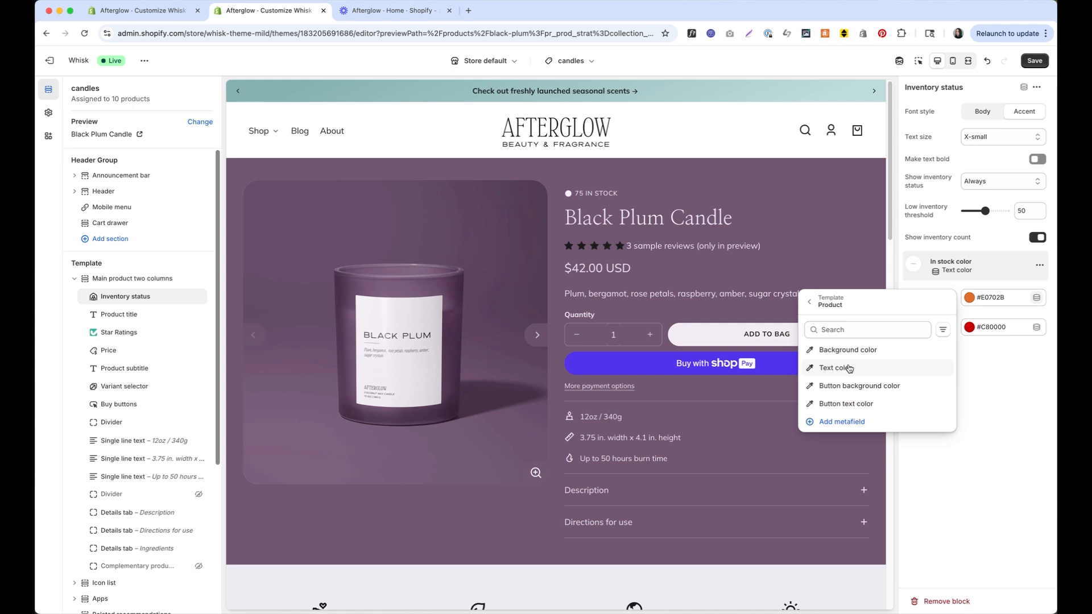
{"action": "left_click", "coordinate": [850, 369]}
{"action": "left_click", "coordinate": [1037, 336]}
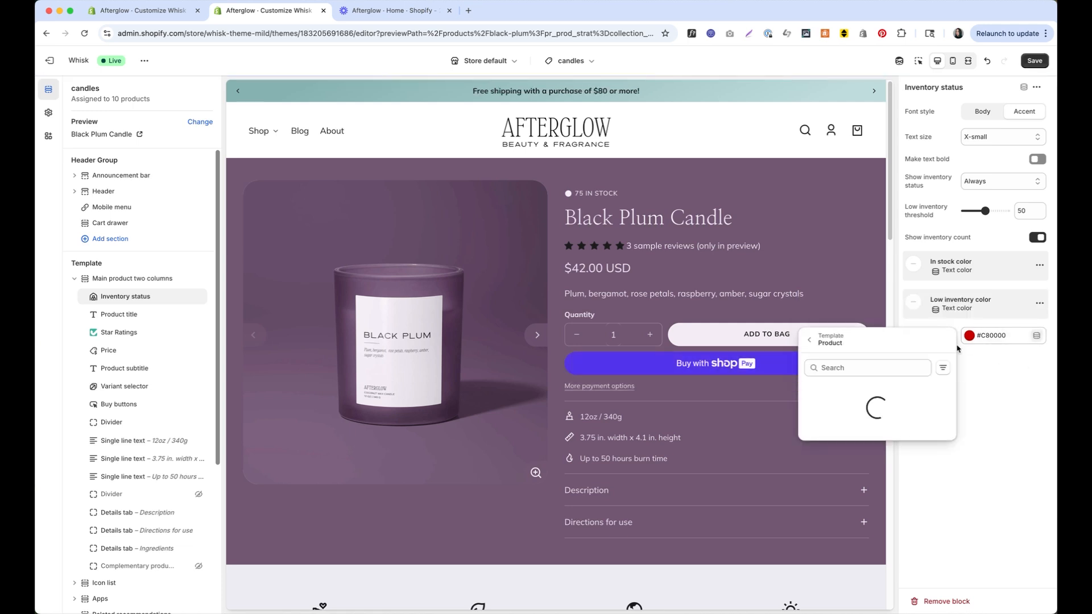
{"action": "left_click", "coordinate": [853, 407]}
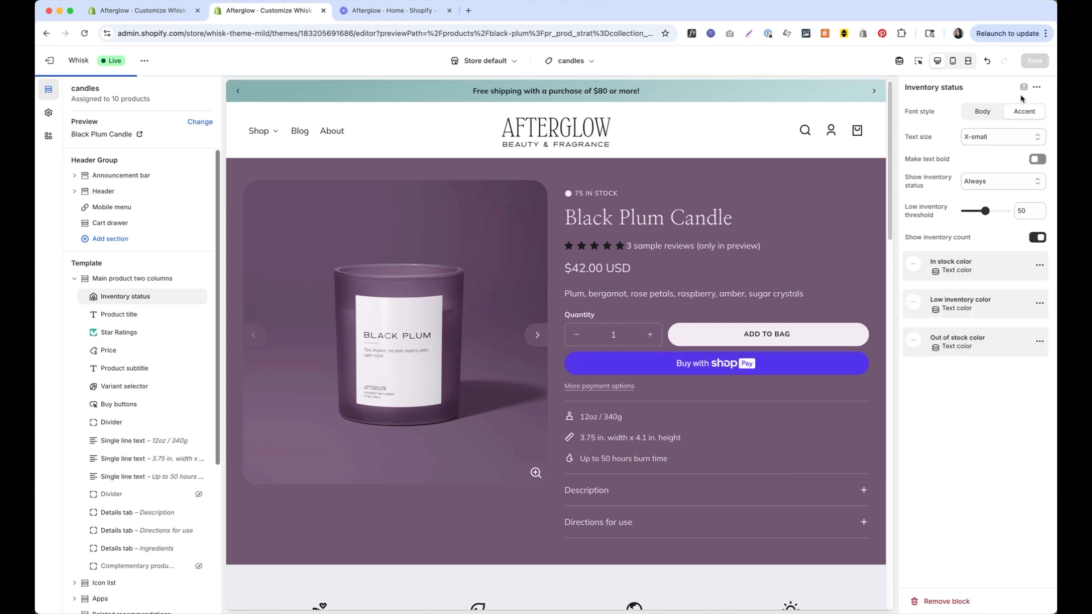
{"action": "left_click", "coordinate": [1035, 60]}
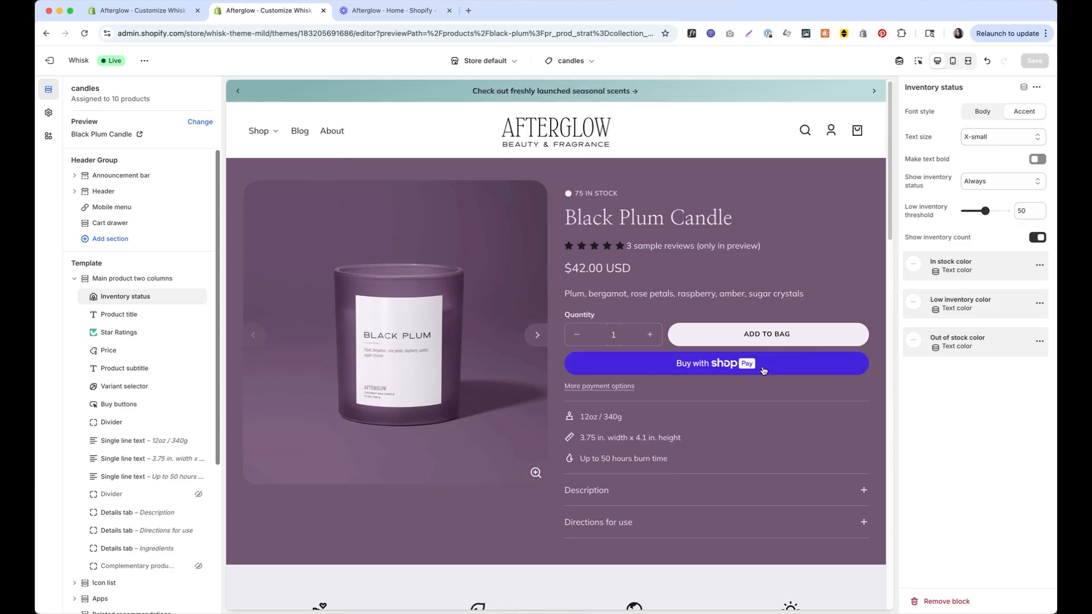
Switch the preview to the Eucalyptus & Blue Chamomile Candle card under 'You may also like'
{"action": "scroll", "coordinate": [764, 371], "scroll_direction": "down", "scroll_amount": 20}
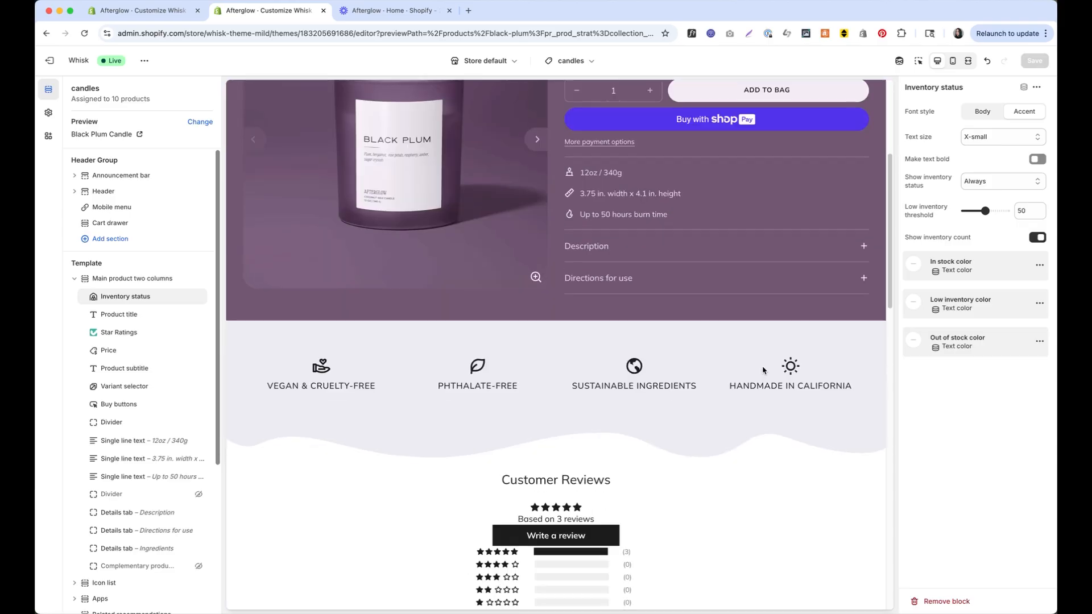
{"action": "scroll", "coordinate": [663, 362], "scroll_direction": "up", "scroll_amount": 8}
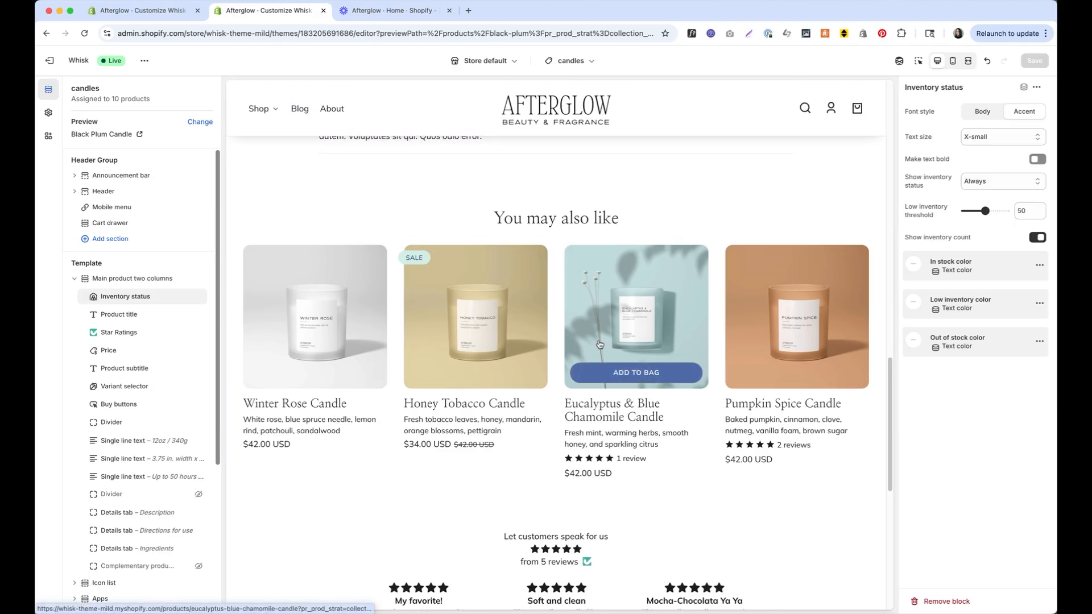
{"action": "left_click", "coordinate": [664, 362]}
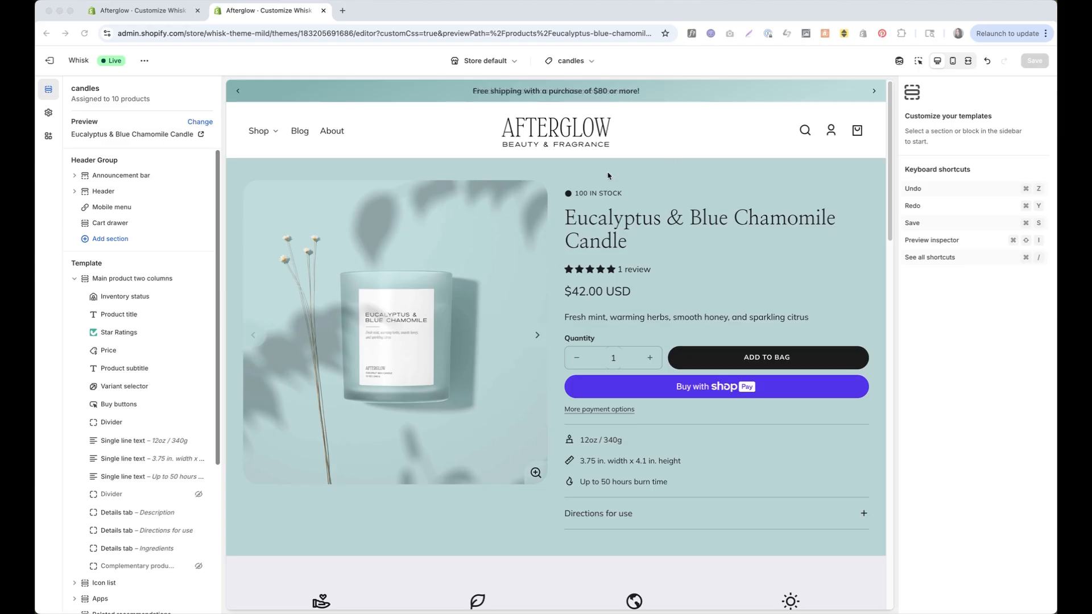
{"action": "left_click", "coordinate": [575, 62]}
Switch the editor to the Home page template and show the Header's transparent header options
{"action": "left_click", "coordinate": [580, 107]}
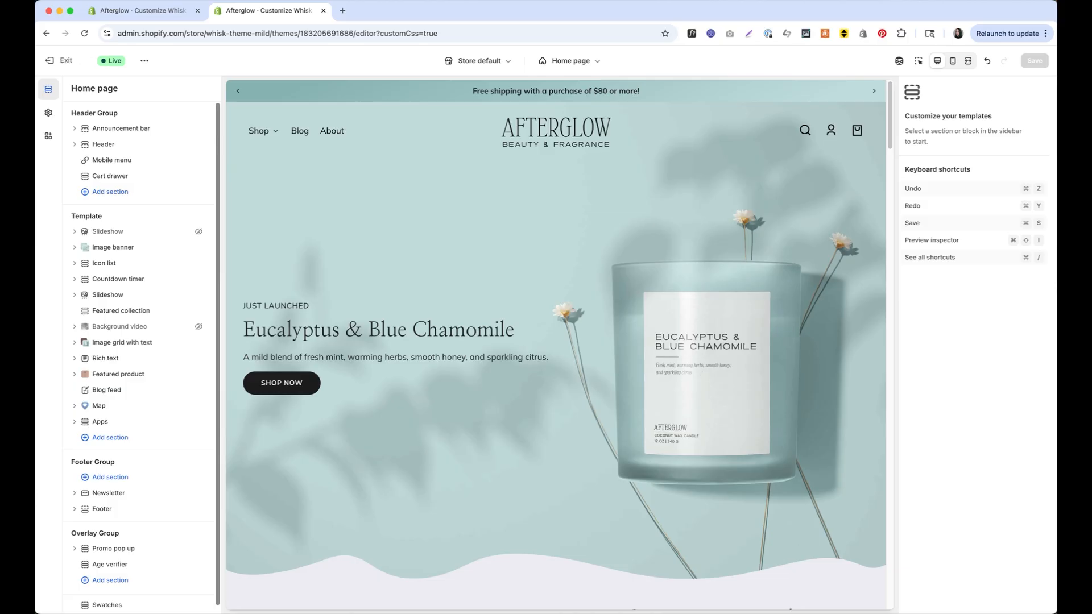
{"action": "left_click", "coordinate": [100, 146]}
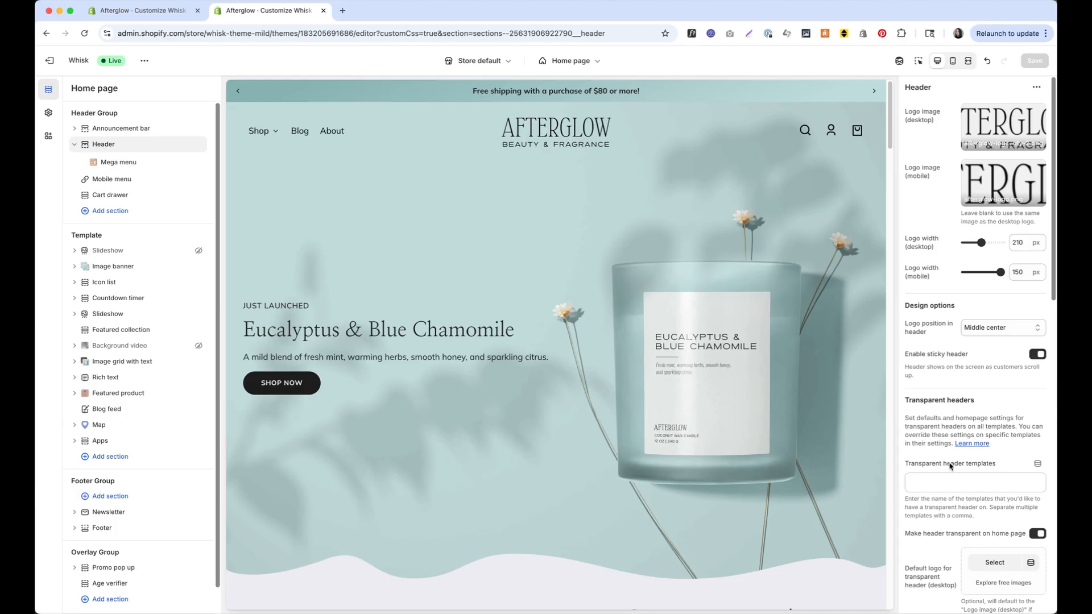
{"action": "scroll", "coordinate": [1004, 407], "scroll_direction": "down", "scroll_amount": 3}
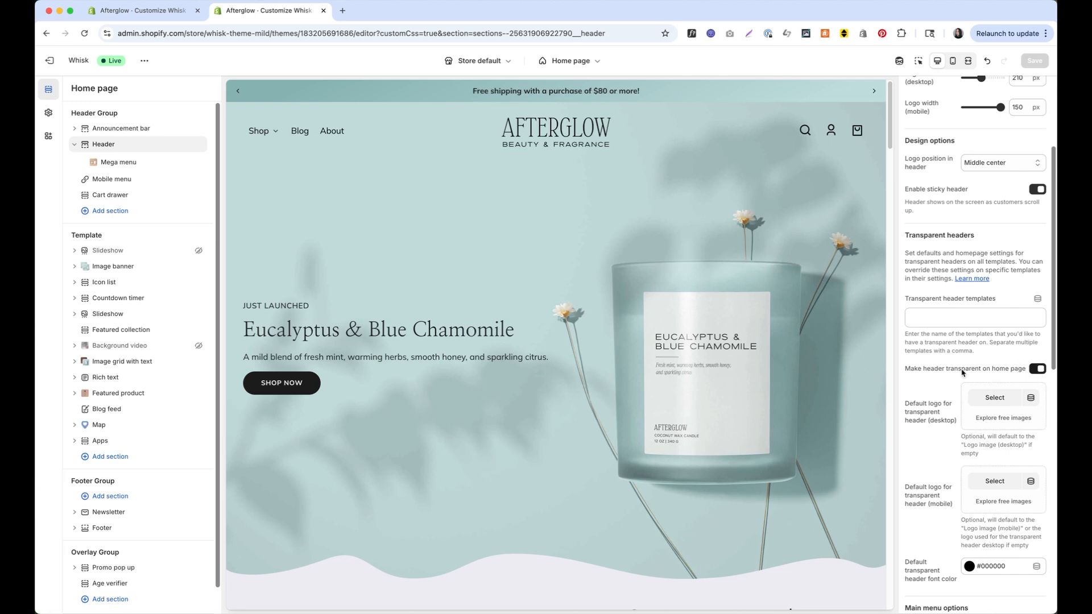
{"action": "left_click", "coordinate": [1036, 370]}
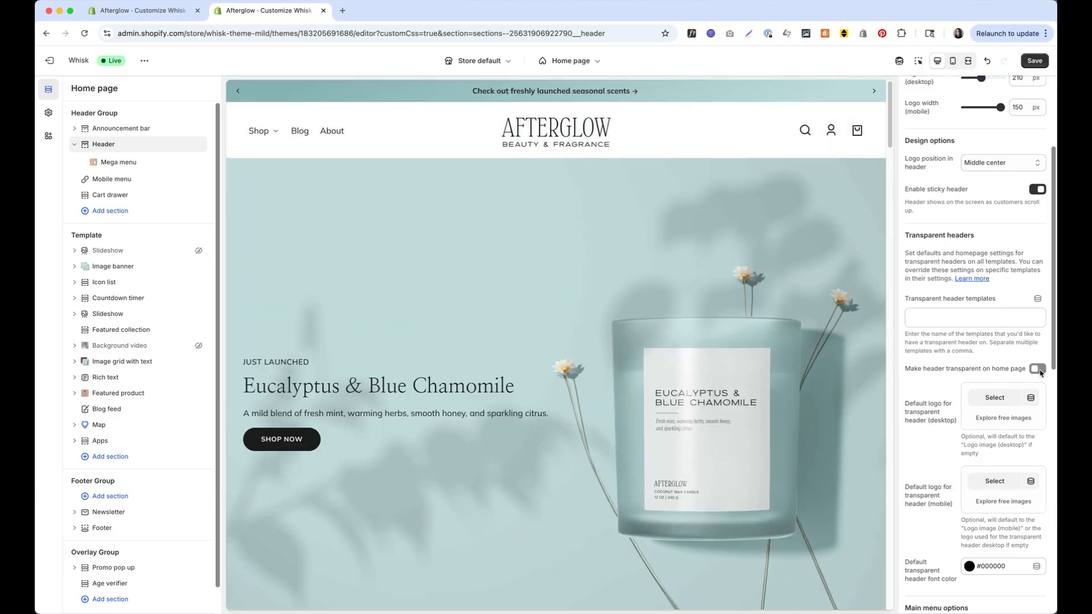
{"action": "left_click", "coordinate": [1038, 370]}
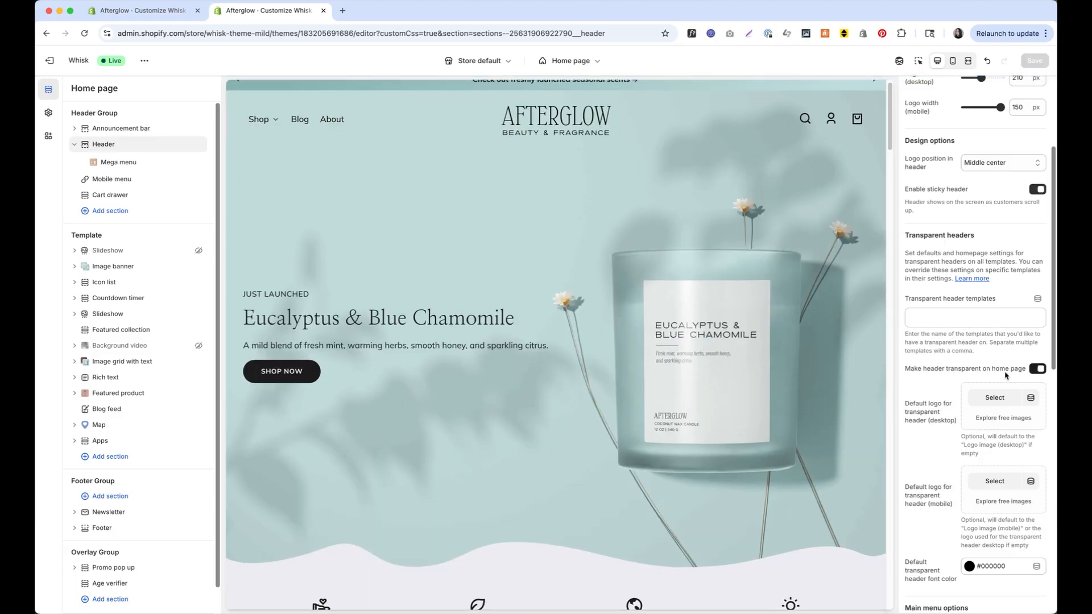
{"action": "scroll", "coordinate": [1006, 376], "scroll_direction": "down", "scroll_amount": 1}
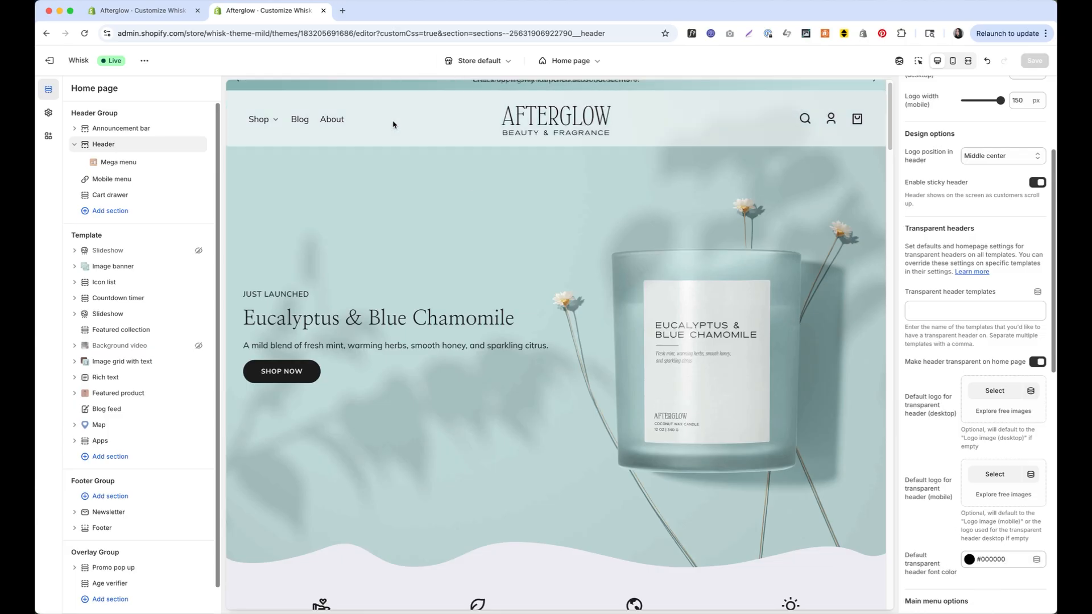
{"action": "scroll", "coordinate": [364, 140], "scroll_direction": "up", "scroll_amount": 1}
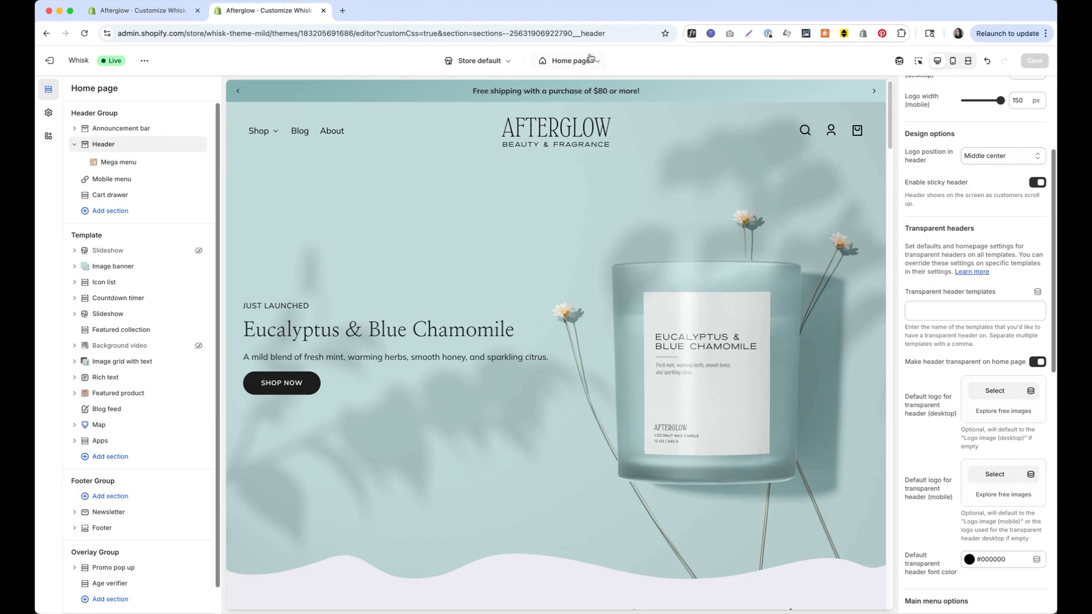
{"action": "left_click", "coordinate": [572, 61]}
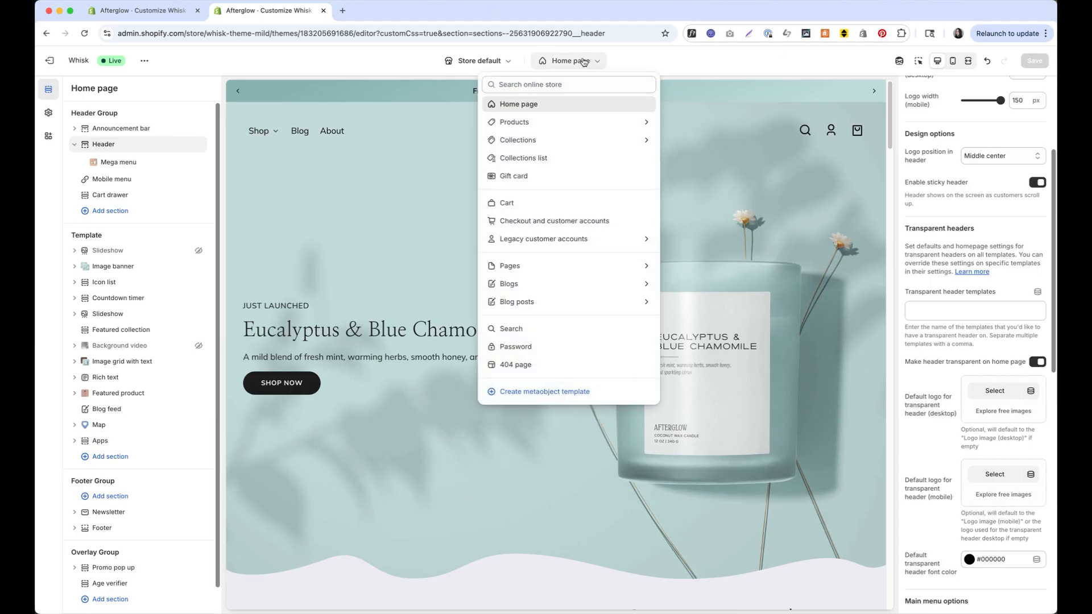
{"action": "left_click", "coordinate": [558, 124]}
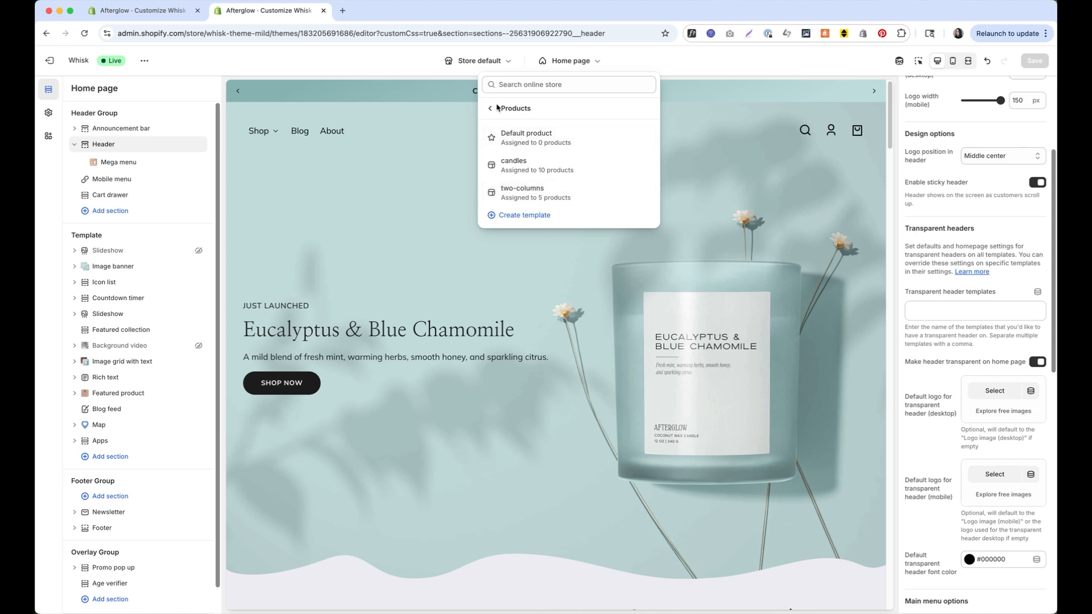
{"action": "left_click", "coordinate": [490, 109]}
{"action": "left_click", "coordinate": [551, 140]}
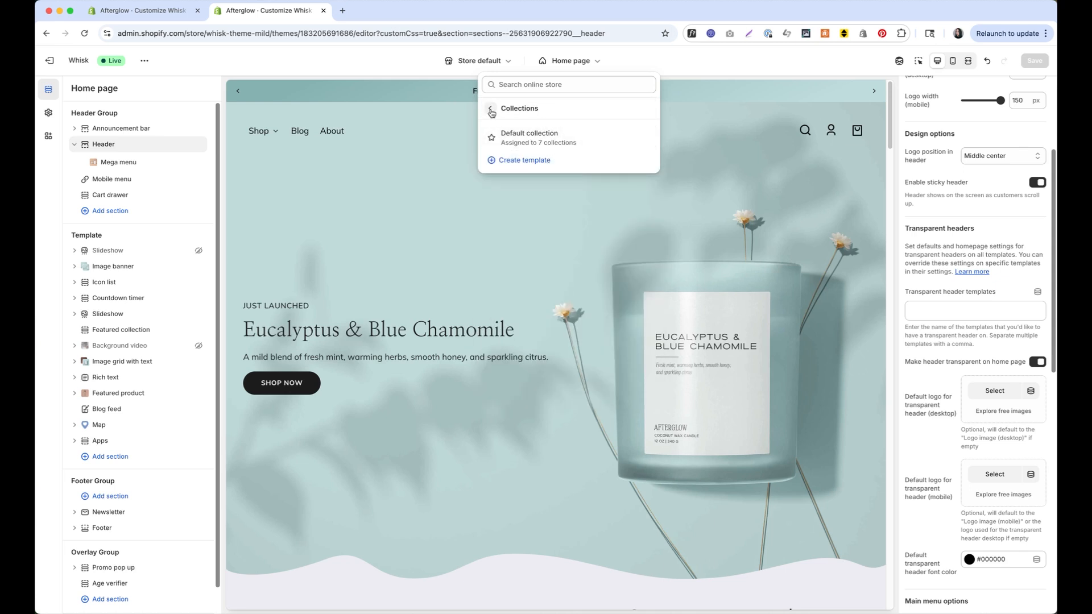
{"action": "left_click", "coordinate": [491, 109]}
{"action": "left_click", "coordinate": [723, 242]}
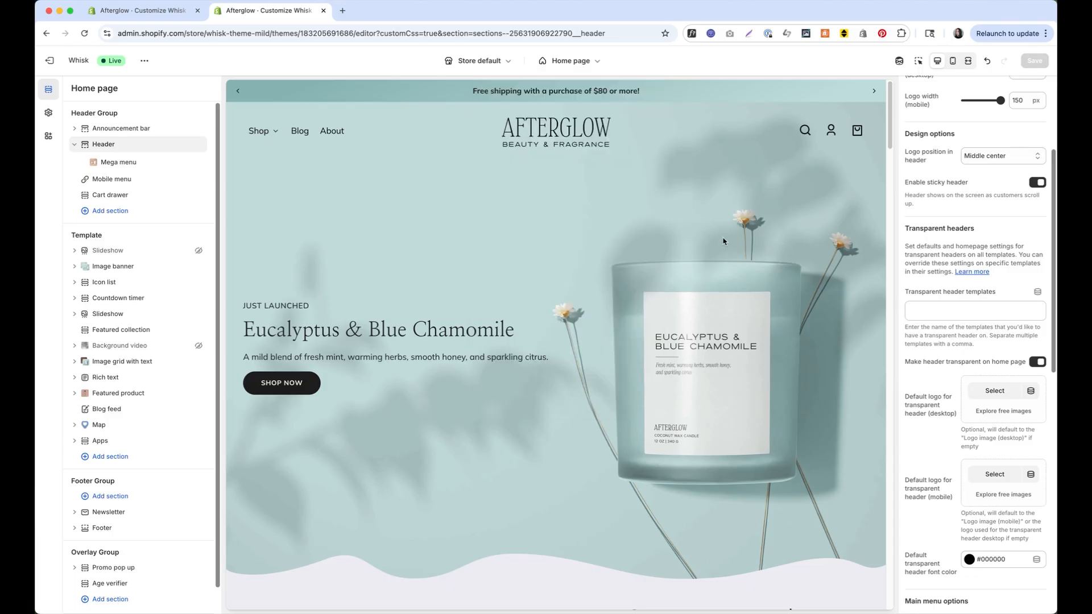
{"action": "left_click", "coordinate": [590, 66]}
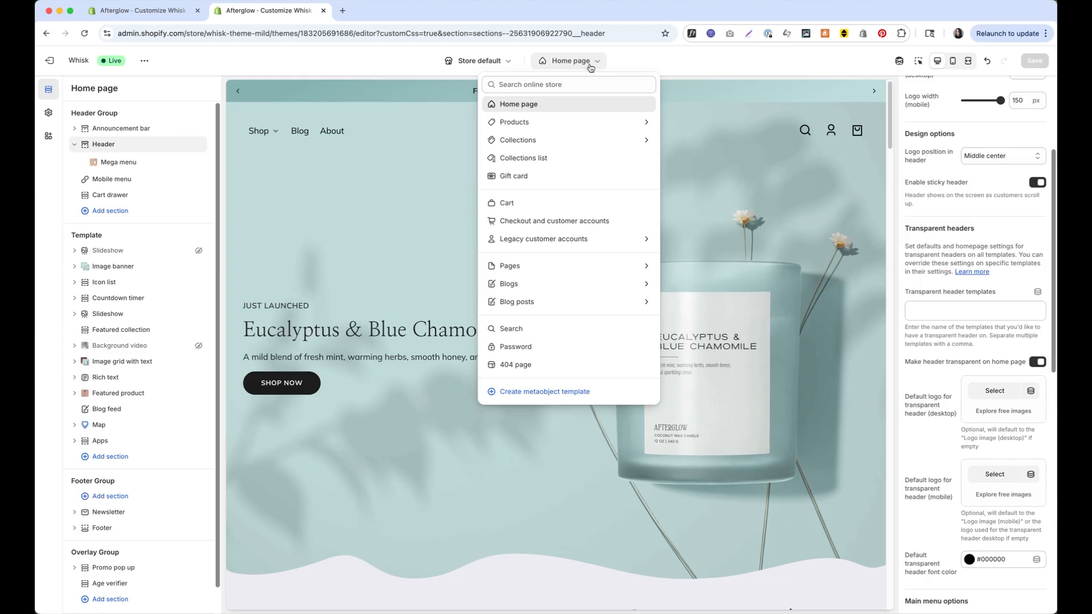
{"action": "left_click", "coordinate": [961, 310]}
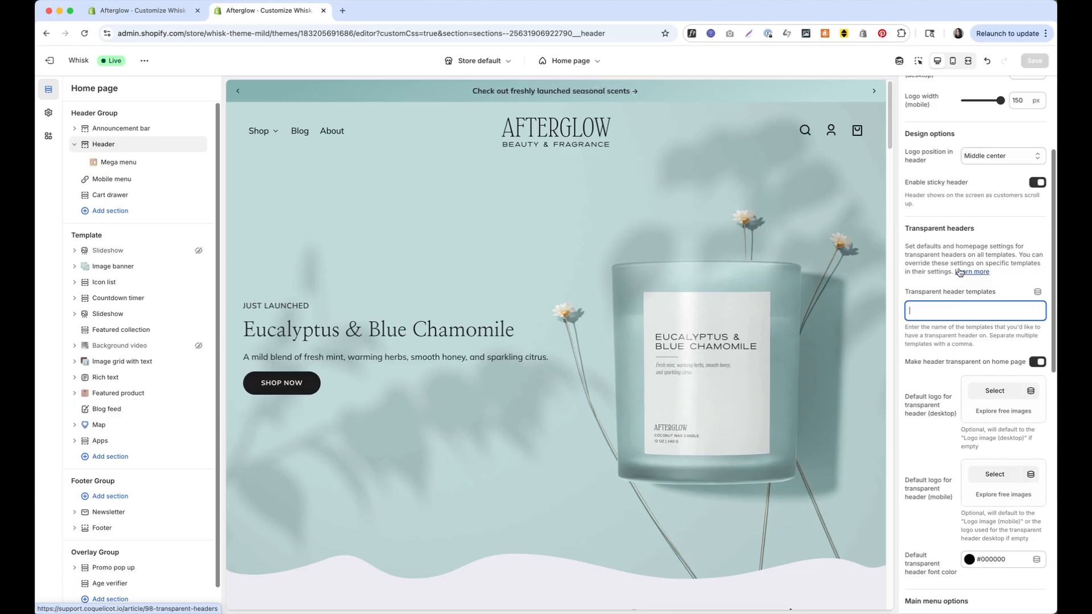
Turn off home-page header transparency, list 'index' as a transparent header template, and save
{"action": "left_click", "coordinate": [1036, 364]}
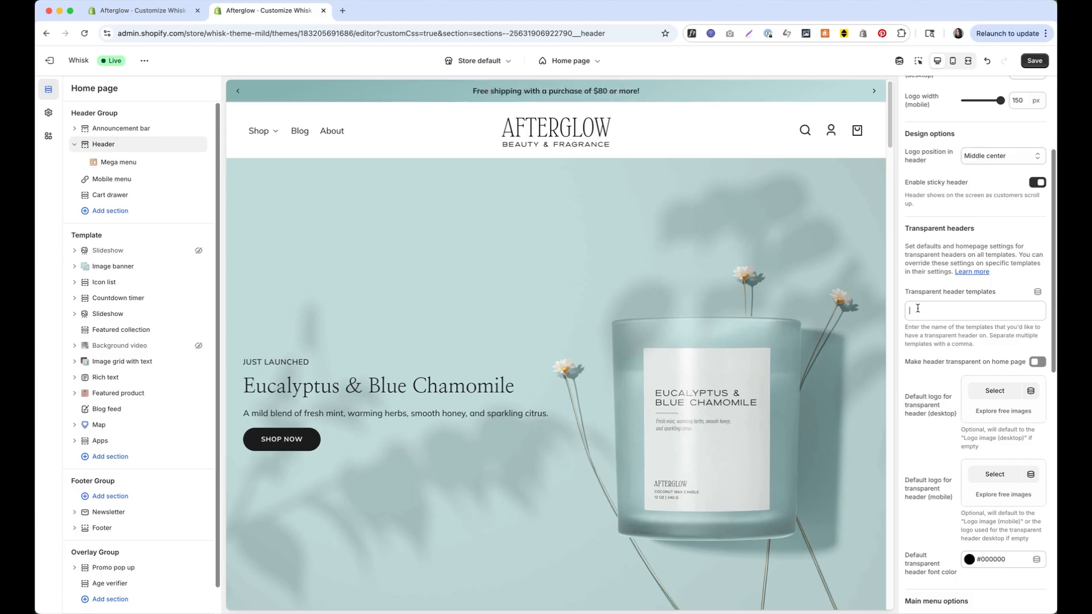
{"action": "left_click", "coordinate": [918, 308]}
{"action": "type", "text": "index"}
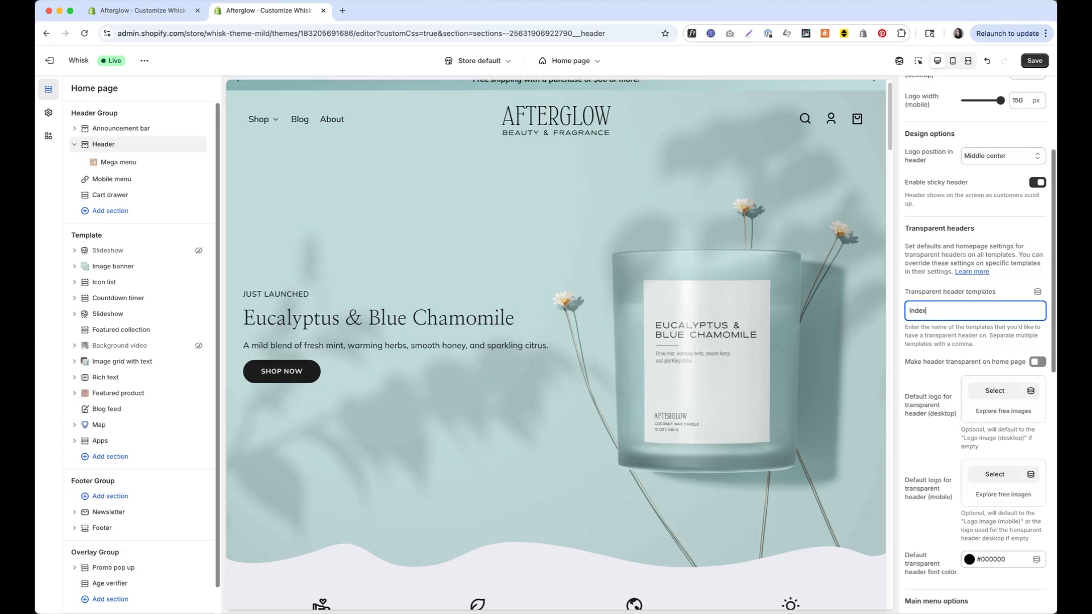
{"action": "left_click", "coordinate": [1036, 61]}
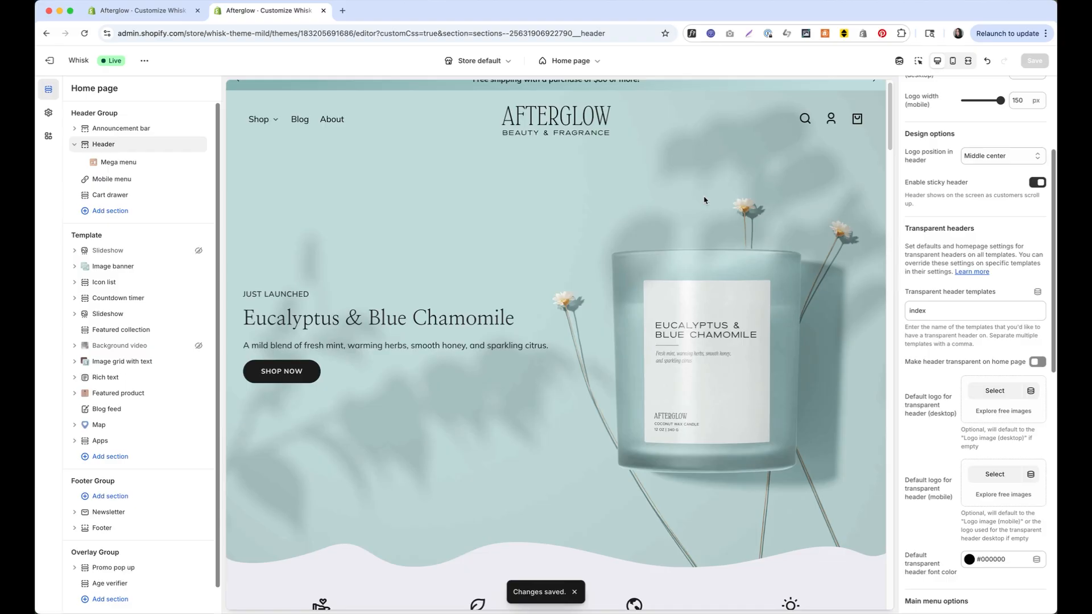
Switch to the Products > candles template and open the Header's Transparent header templates field
{"action": "left_click", "coordinate": [570, 61]}
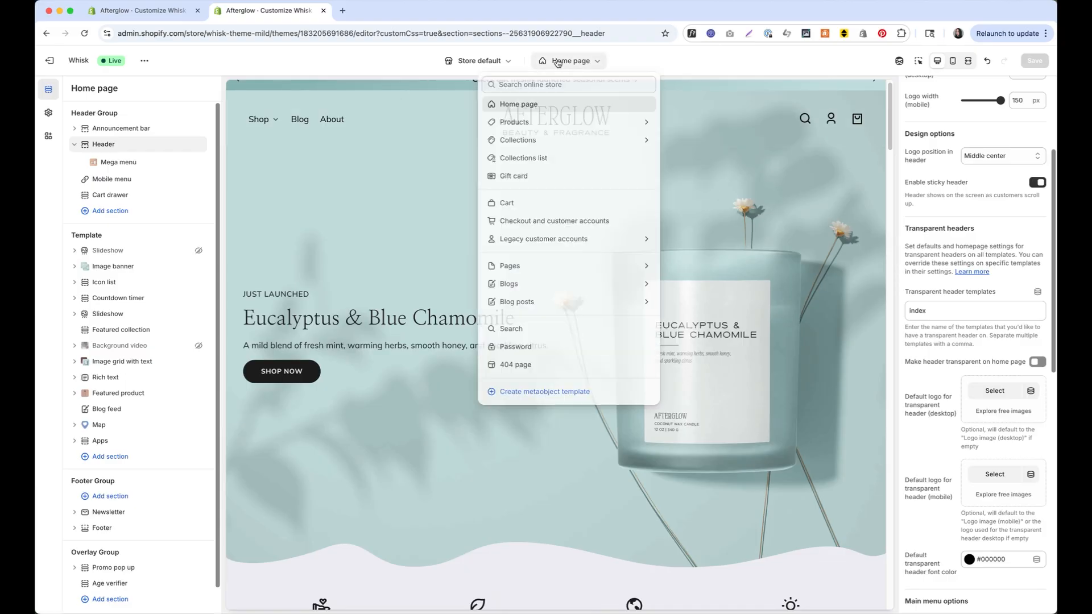
{"action": "left_click", "coordinate": [573, 123]}
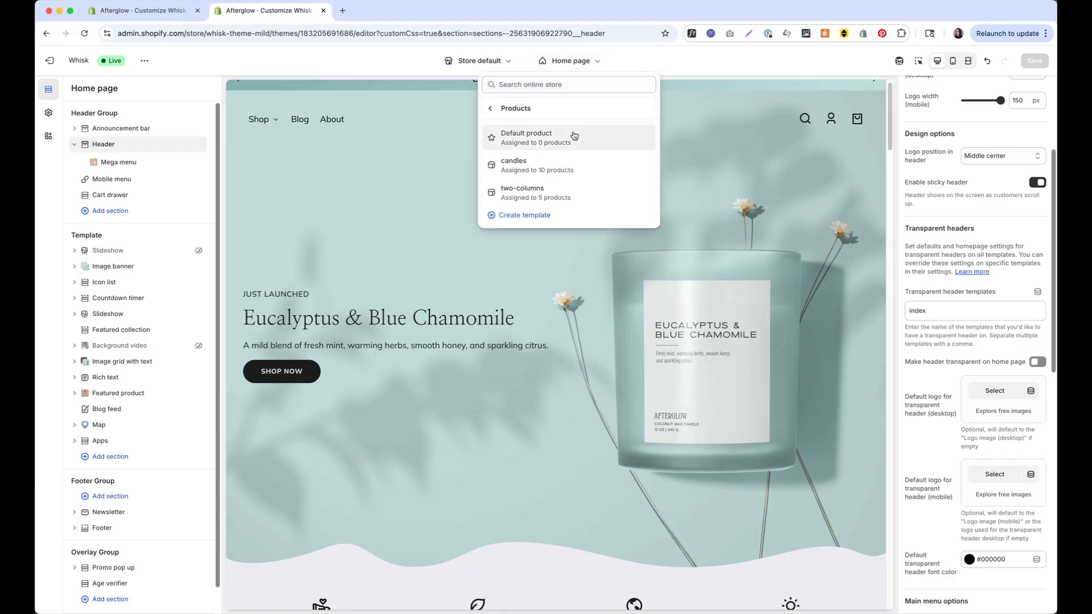
{"action": "left_click", "coordinate": [580, 168]}
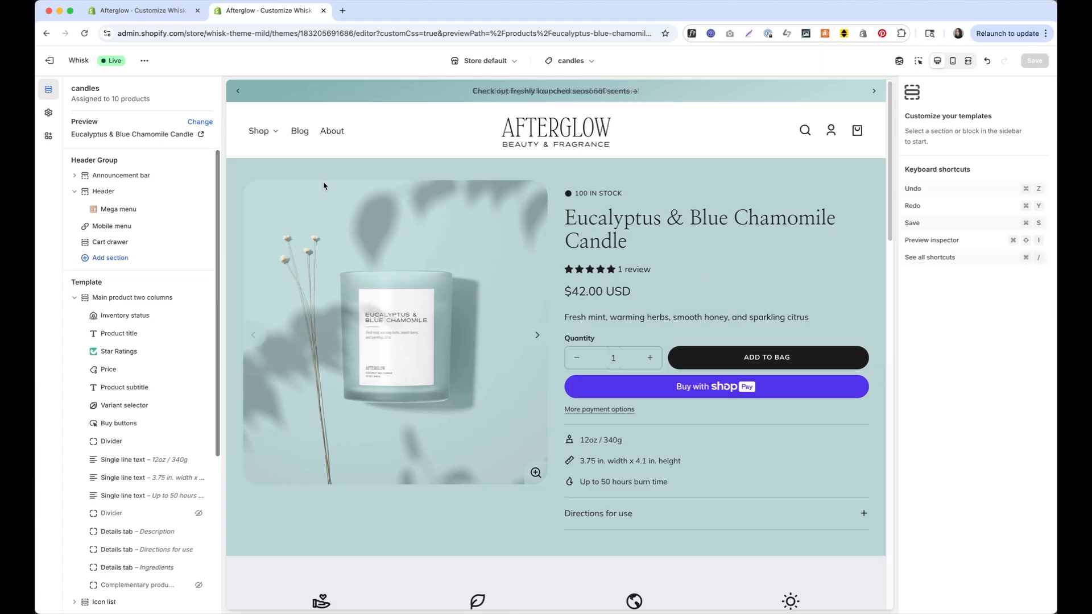
{"action": "left_click", "coordinate": [109, 193]}
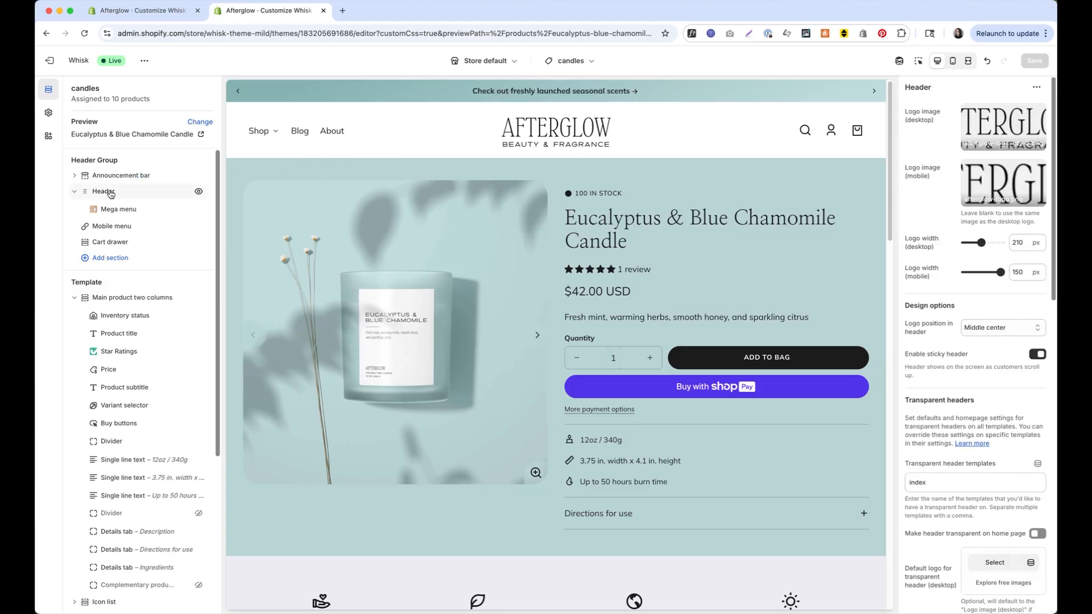
{"action": "left_click", "coordinate": [943, 487]}
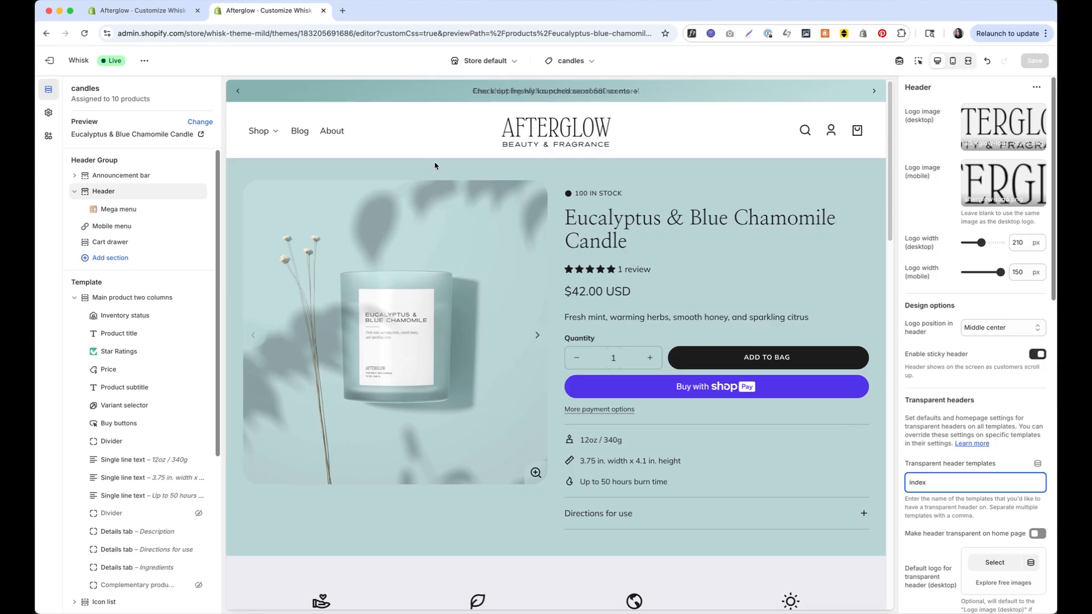
Browse the product templates list and close it without switching templates
{"action": "left_click", "coordinate": [579, 63]}
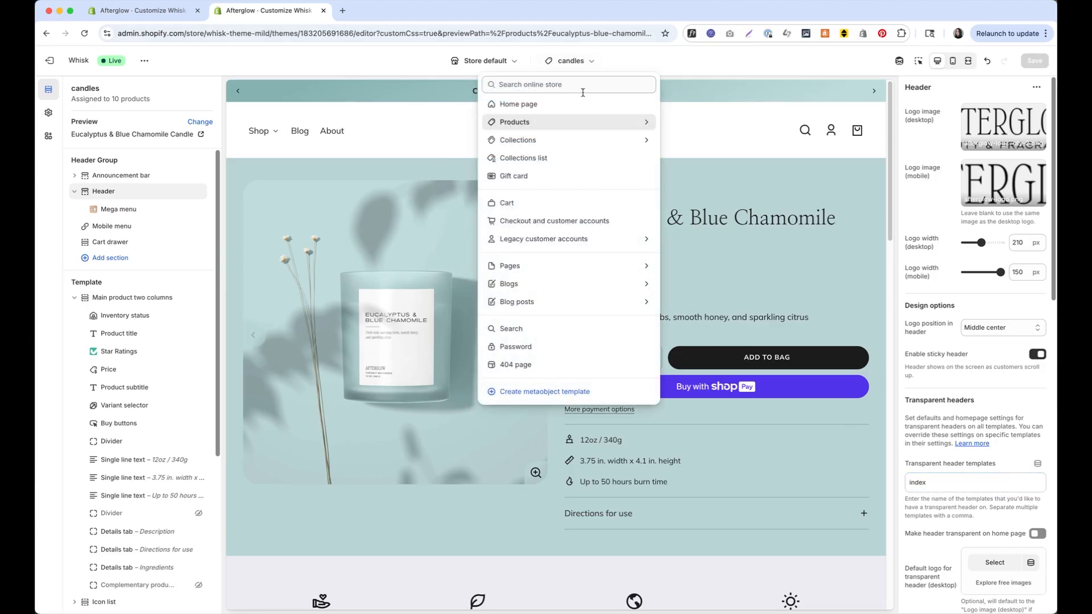
{"action": "left_click", "coordinate": [584, 124]}
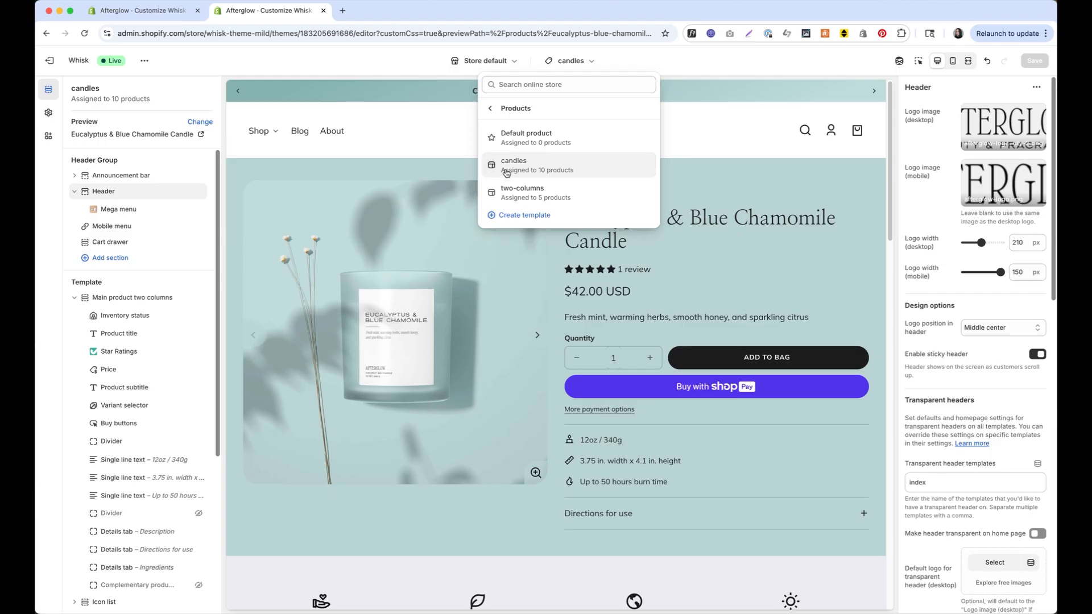
{"action": "left_click", "coordinate": [670, 245]}
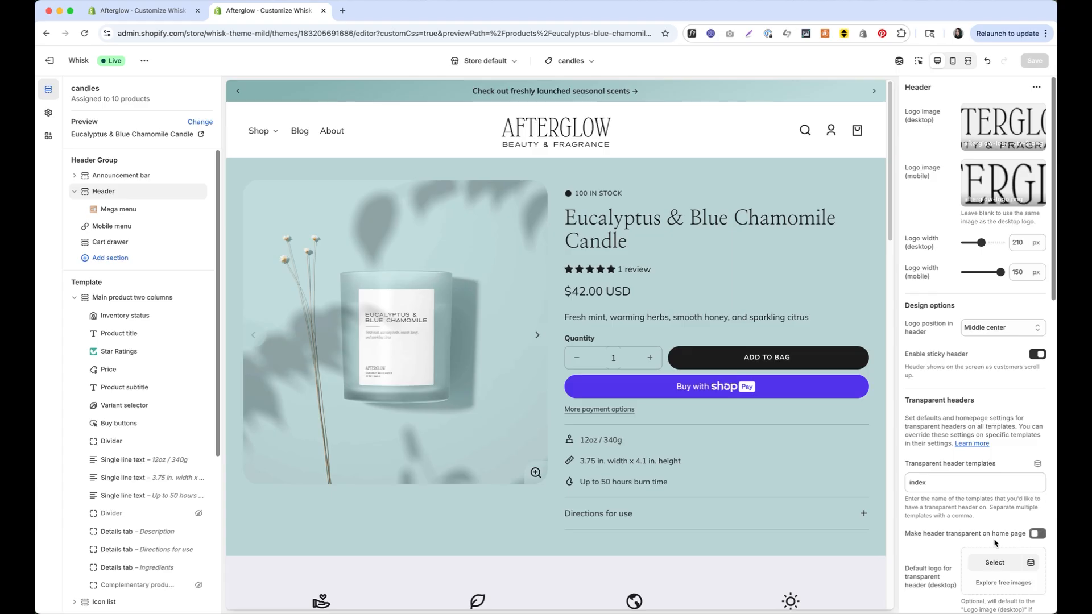
Set the transparent header templates to 'index, product.candles' and save
{"action": "left_click", "coordinate": [970, 476]}
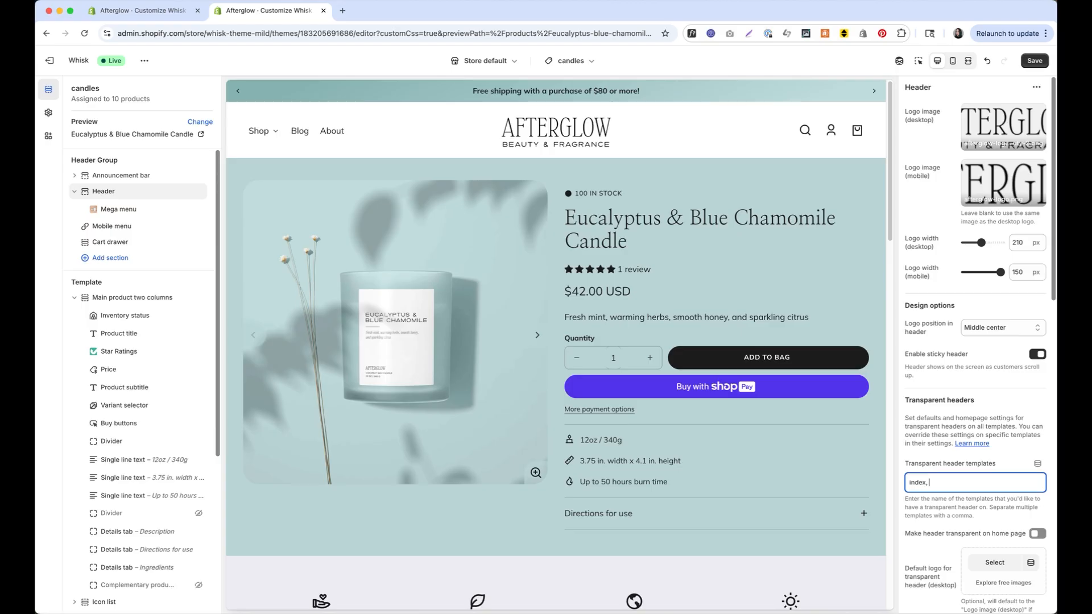
{"action": "type", "text": "produc"}
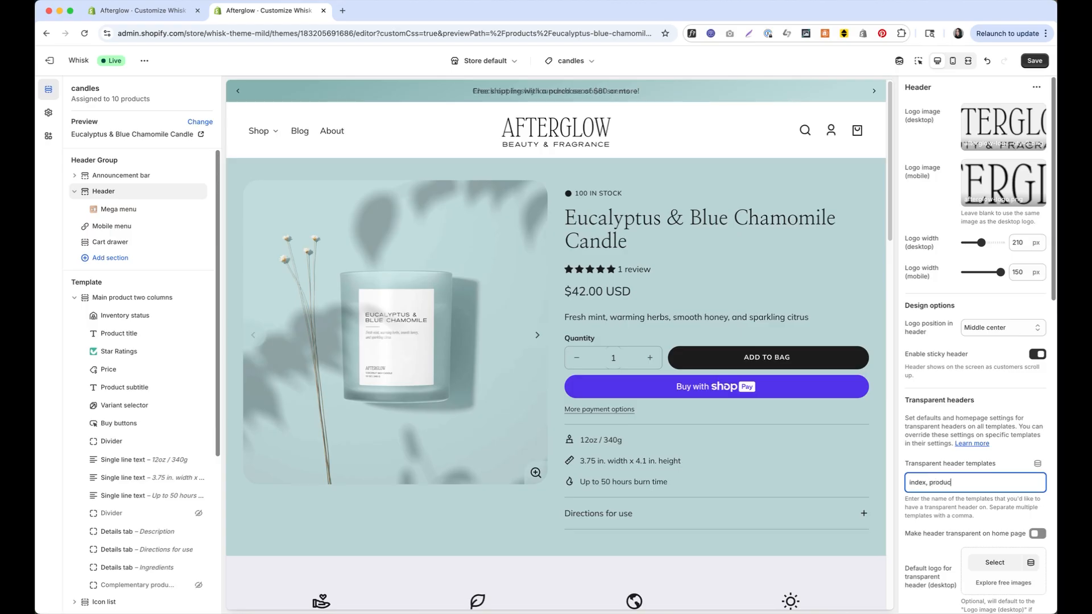
{"action": "type", "text": "t."}
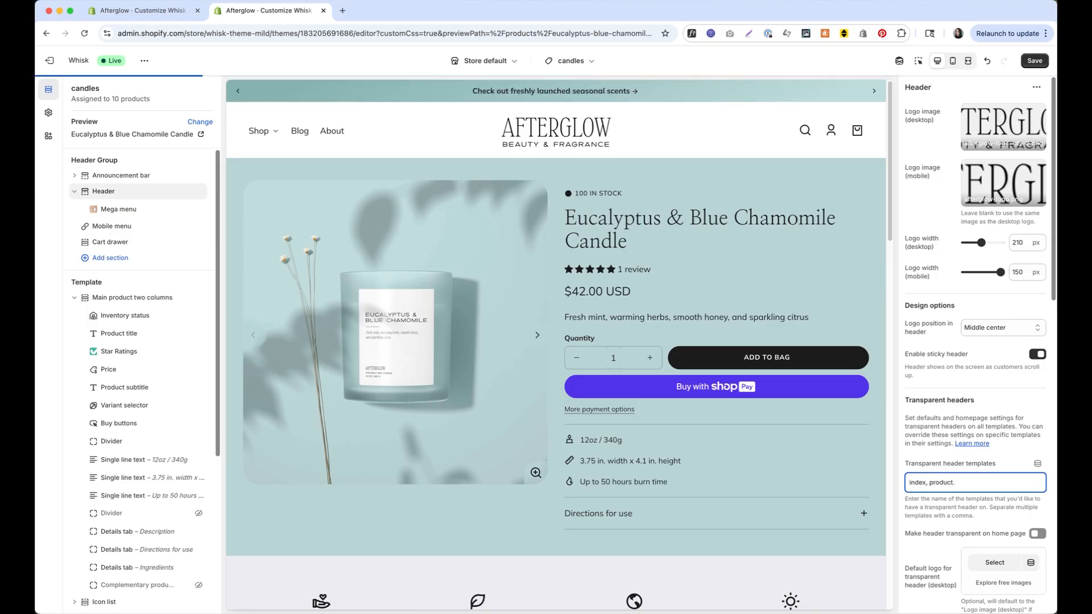
{"action": "type", "text": "candles"}
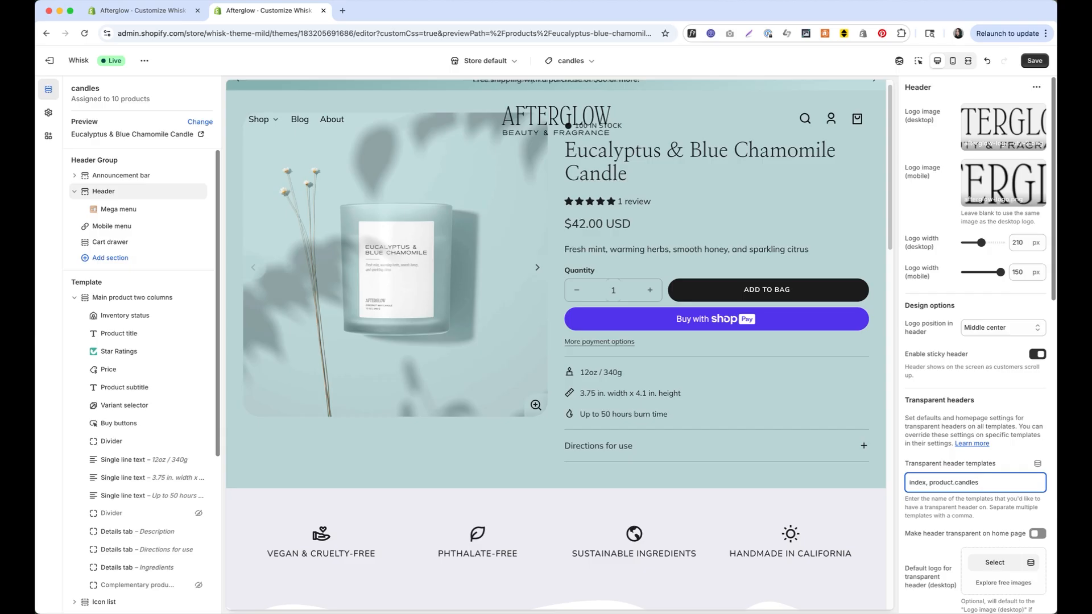
{"action": "key", "text": "BackSpace"}
{"action": "key", "text": "BackSpace"}
{"action": "key", "text": "BackSpace"}
{"action": "key", "text": "BackSpace"}
{"action": "key", "text": "BackSpace"}
{"action": "key", "text": "BackSpace"}
{"action": "key", "text": "BackSpace"}
{"action": "key", "text": "BackSpace"}
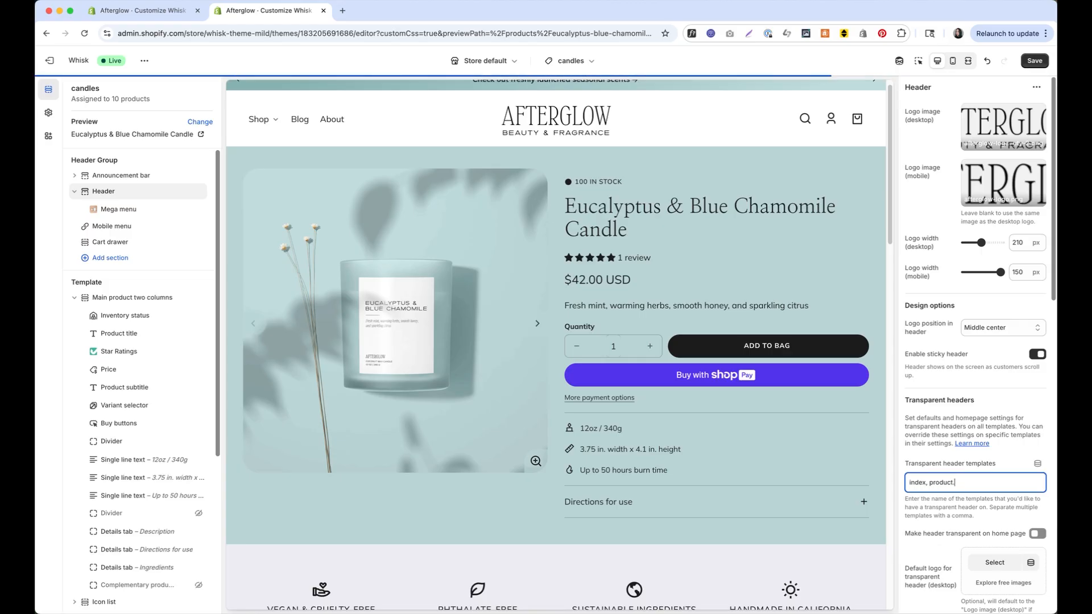
{"action": "type", "text": ".candles"}
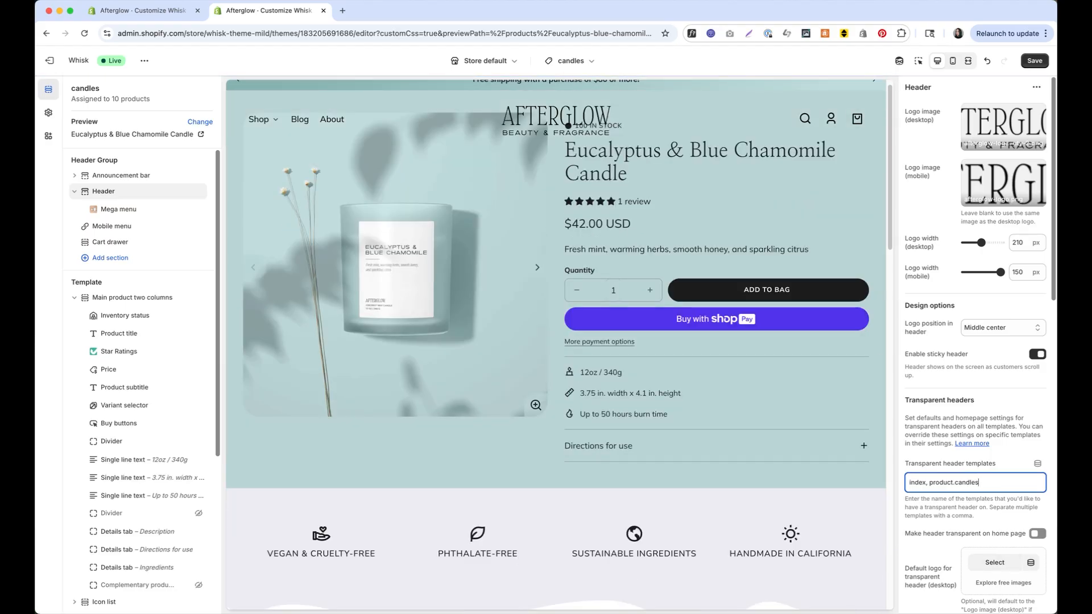
{"action": "left_click", "coordinate": [1035, 61]}
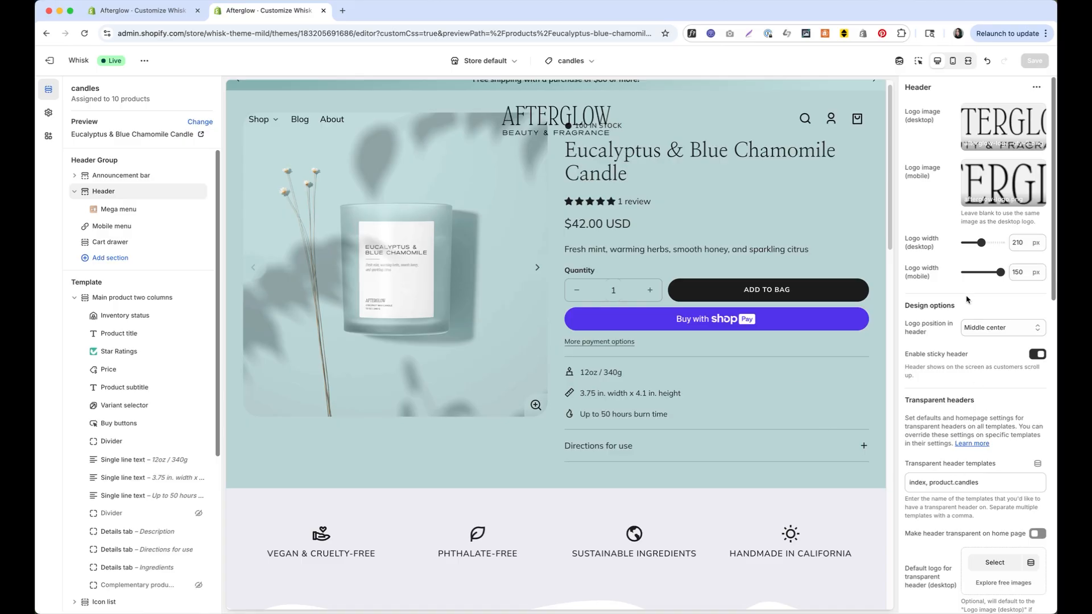
In Main product two columns, turn on top padding for the transparent header and save
{"action": "scroll", "coordinate": [970, 295], "scroll_direction": "down", "scroll_amount": 5}
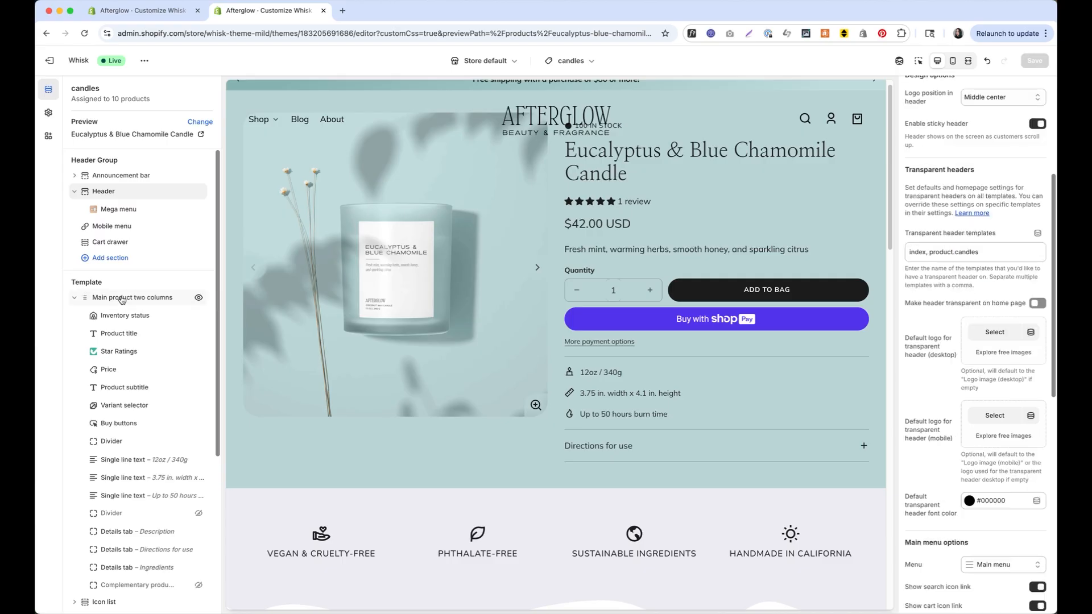
{"action": "scroll", "coordinate": [1002, 238], "scroll_direction": "up", "scroll_amount": 1}
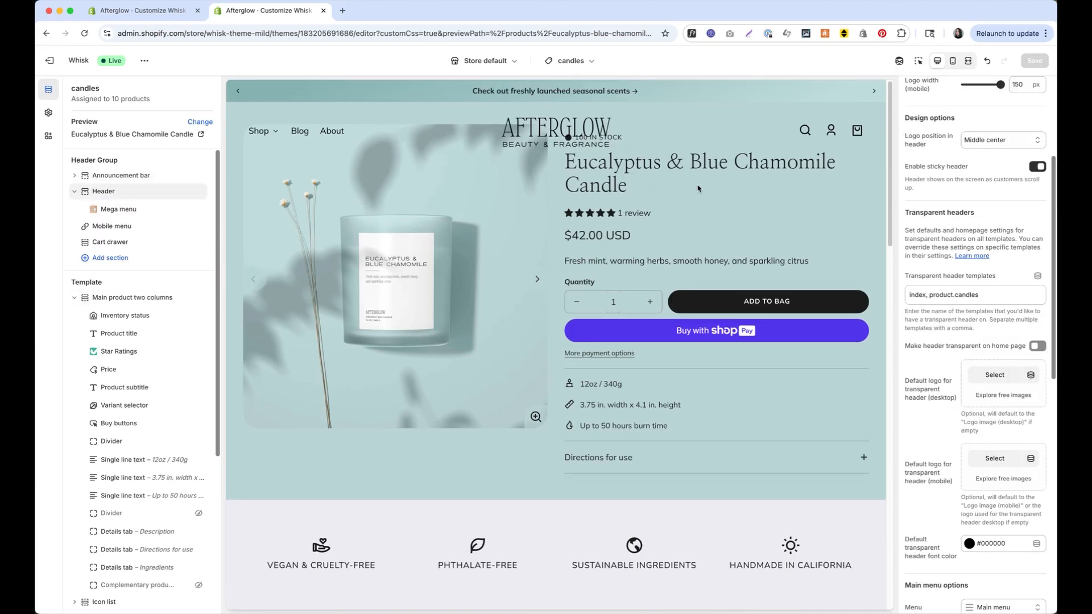
{"action": "left_click", "coordinate": [167, 304]}
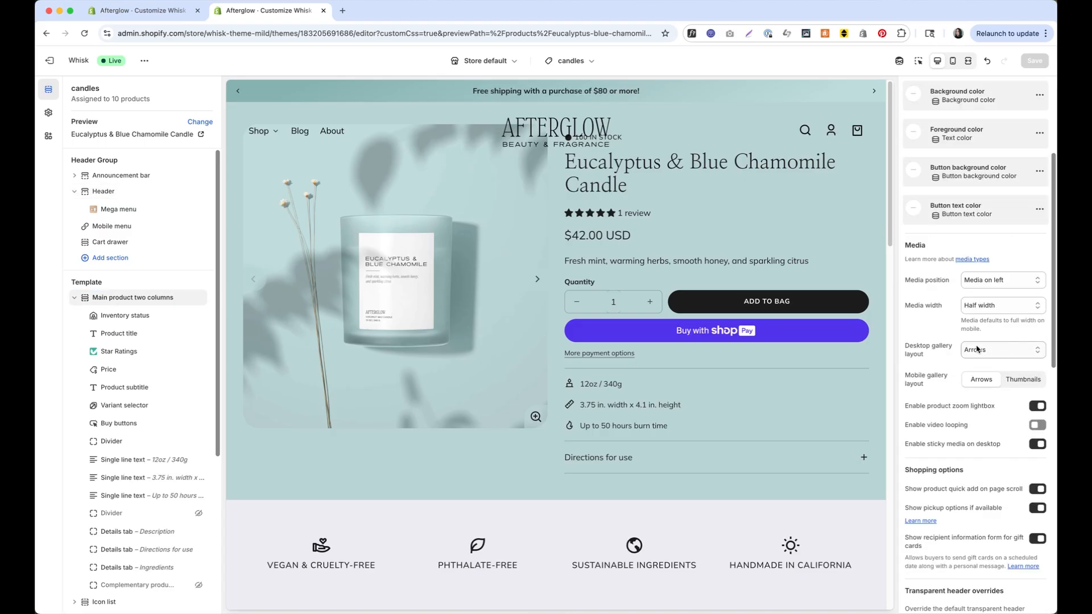
{"action": "scroll", "coordinate": [933, 185], "scroll_direction": "down", "scroll_amount": 10}
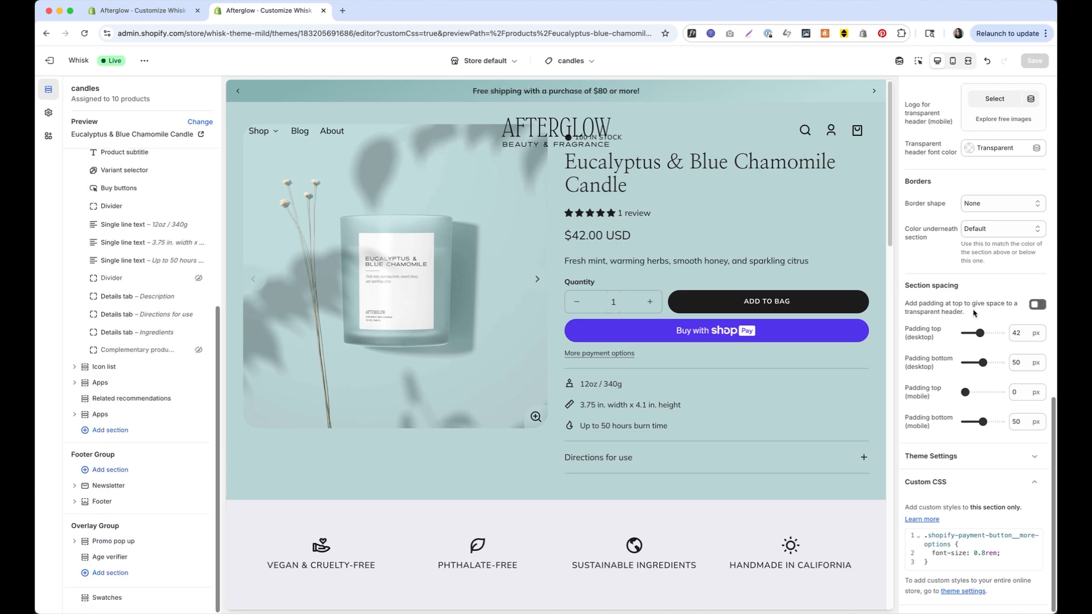
{"action": "left_click", "coordinate": [1043, 308]}
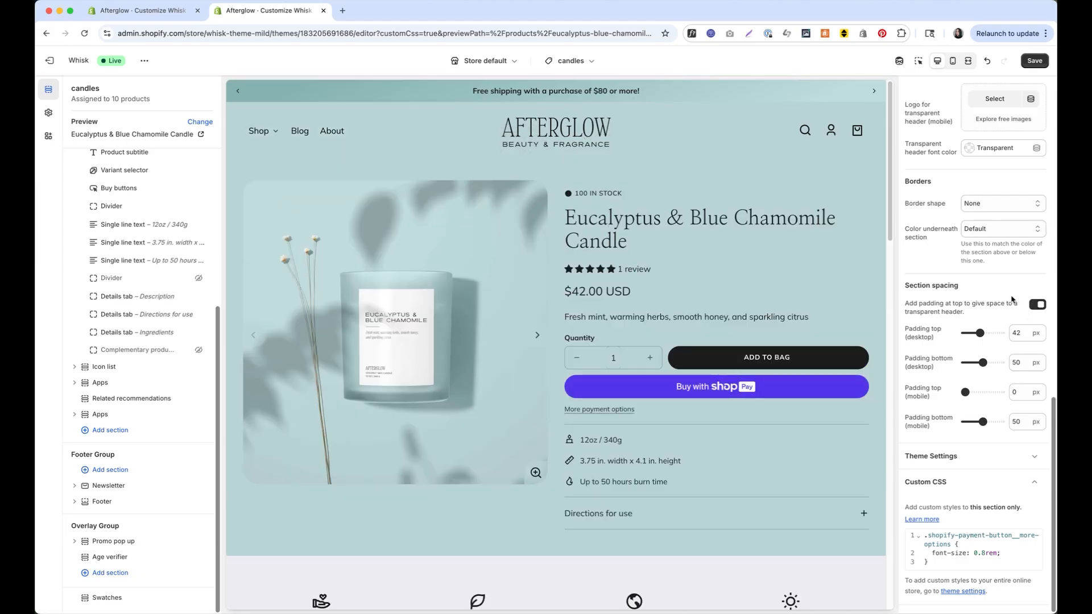
{"action": "key", "text": "super+z"}
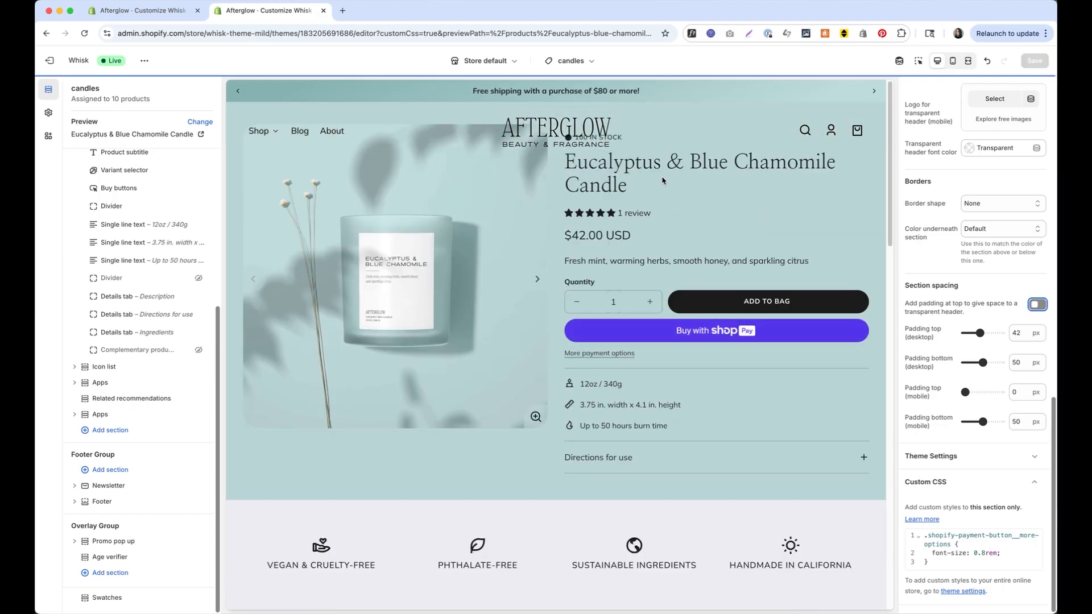
{"action": "left_click", "coordinate": [1045, 304]}
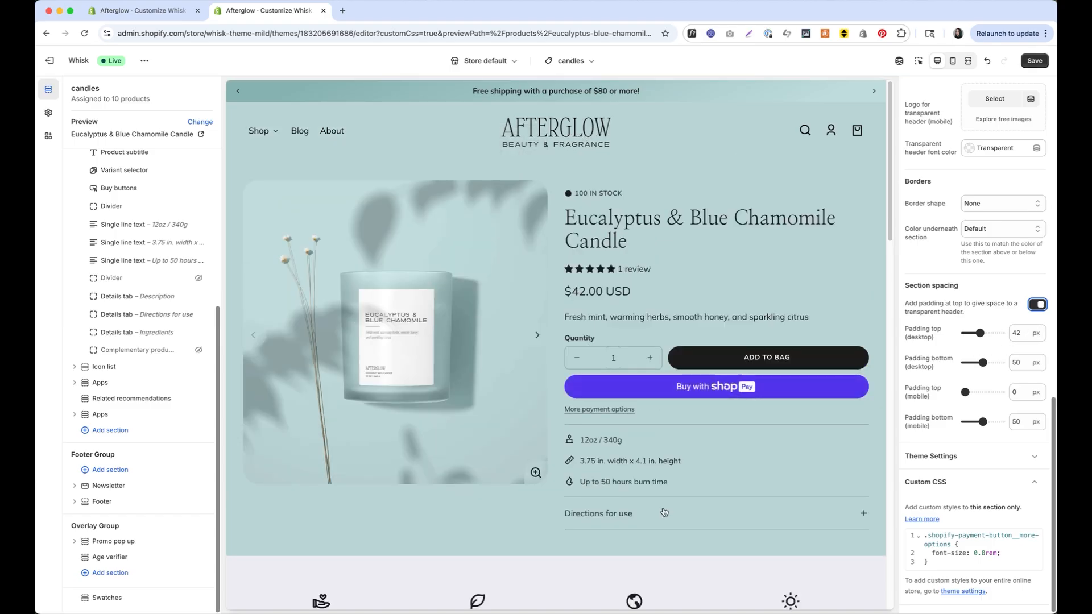
{"action": "left_click", "coordinate": [1035, 60]}
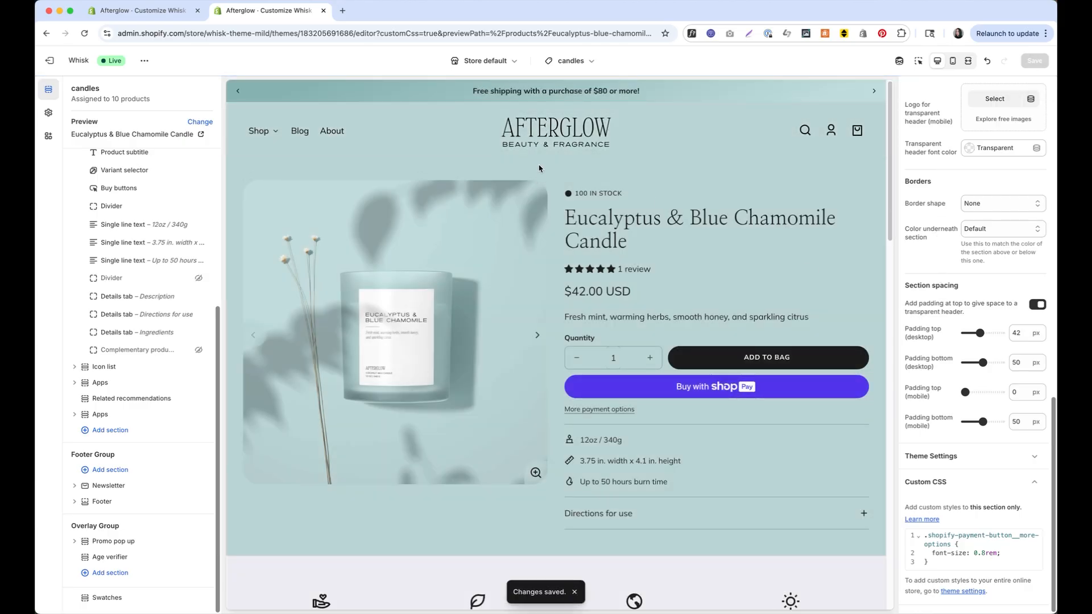
Set the main product's desktop top padding to 20 px, padding toggle on, and save
{"action": "left_click_drag", "start_coordinate": [986, 335], "coordinate": [948, 337]}
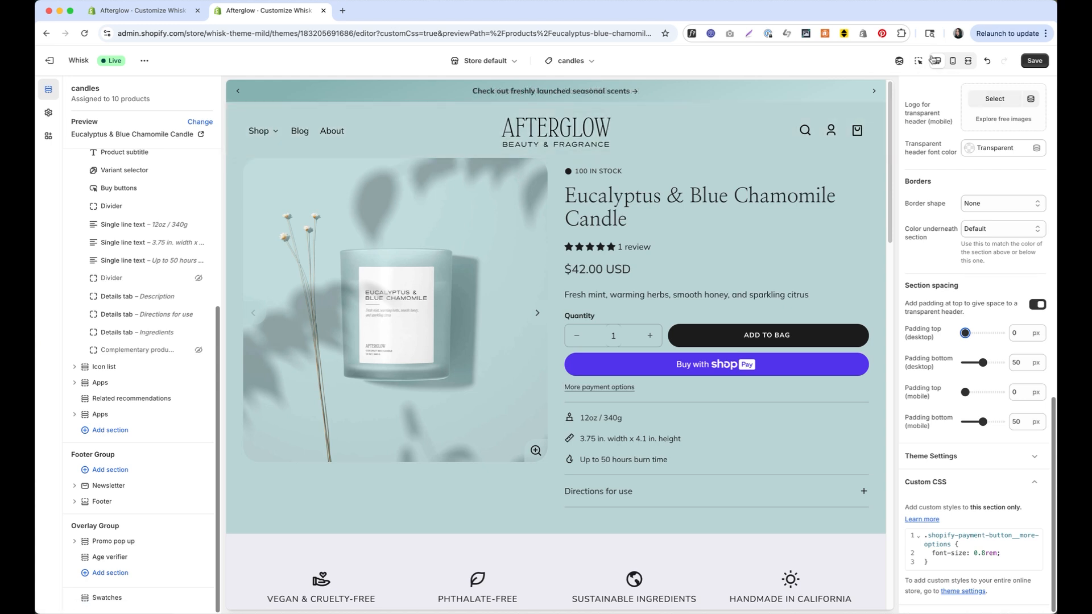
{"action": "left_click", "coordinate": [1039, 306]}
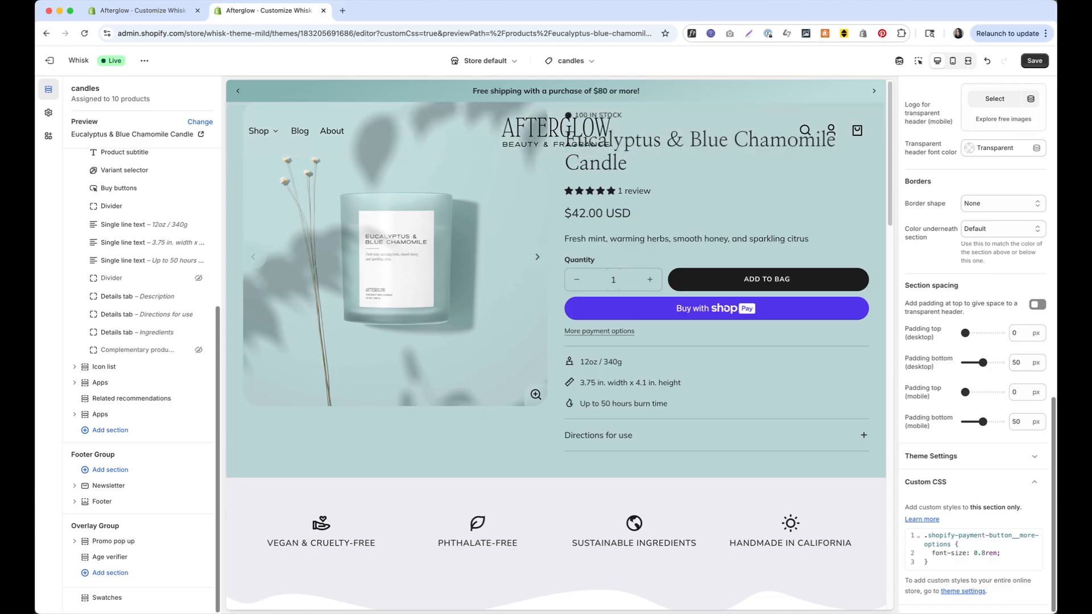
{"action": "left_click", "coordinate": [1044, 305]}
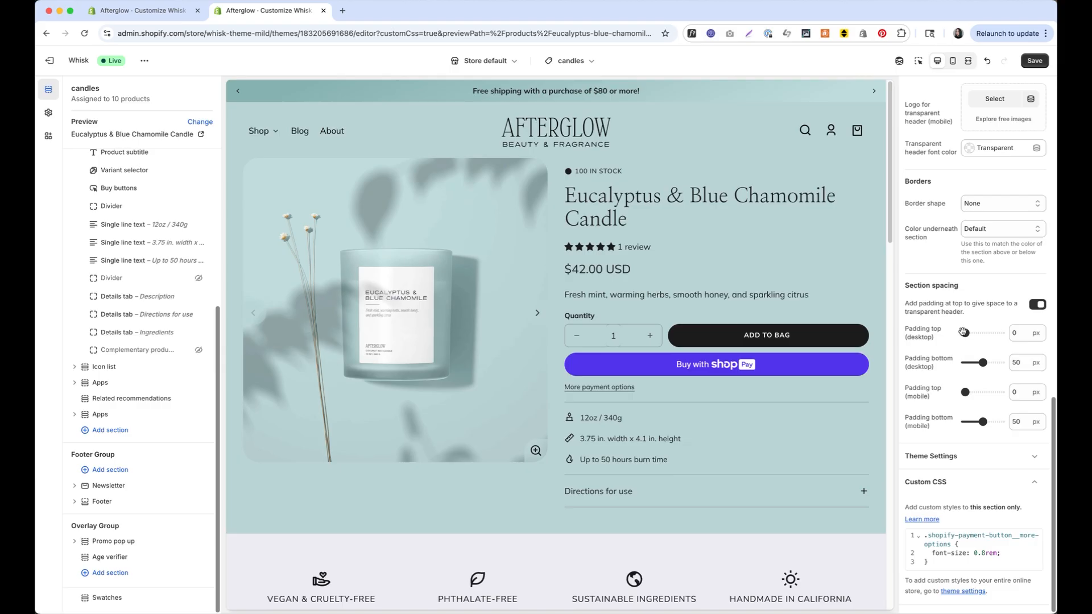
{"action": "left_click_drag", "start_coordinate": [965, 335], "coordinate": [973, 335]}
{"action": "left_click", "coordinate": [1039, 62]}
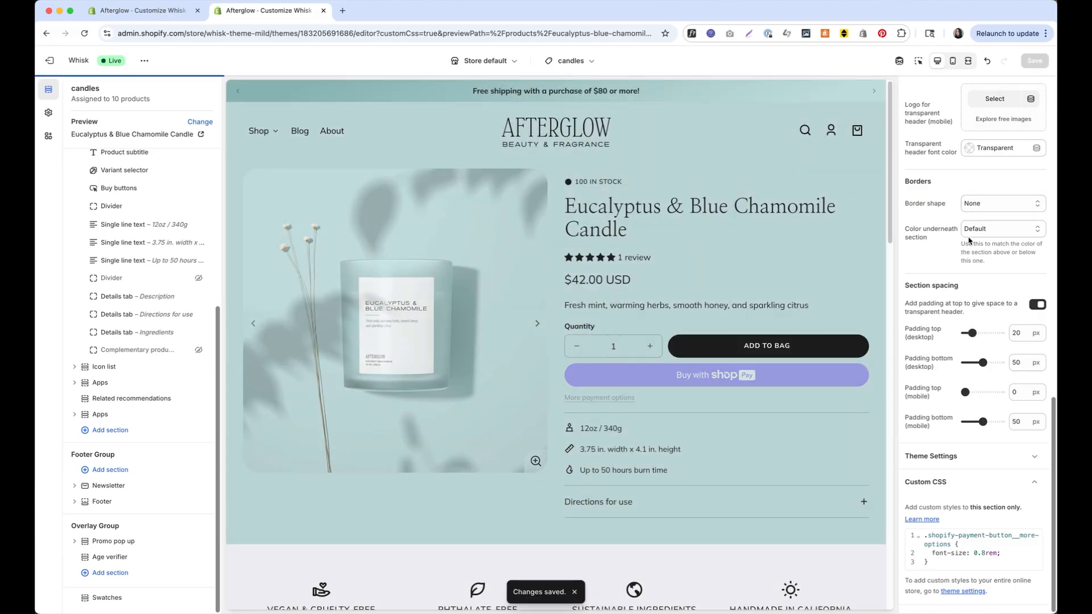
{"action": "scroll", "coordinate": [537, 270], "scroll_direction": "down", "scroll_amount": 15}
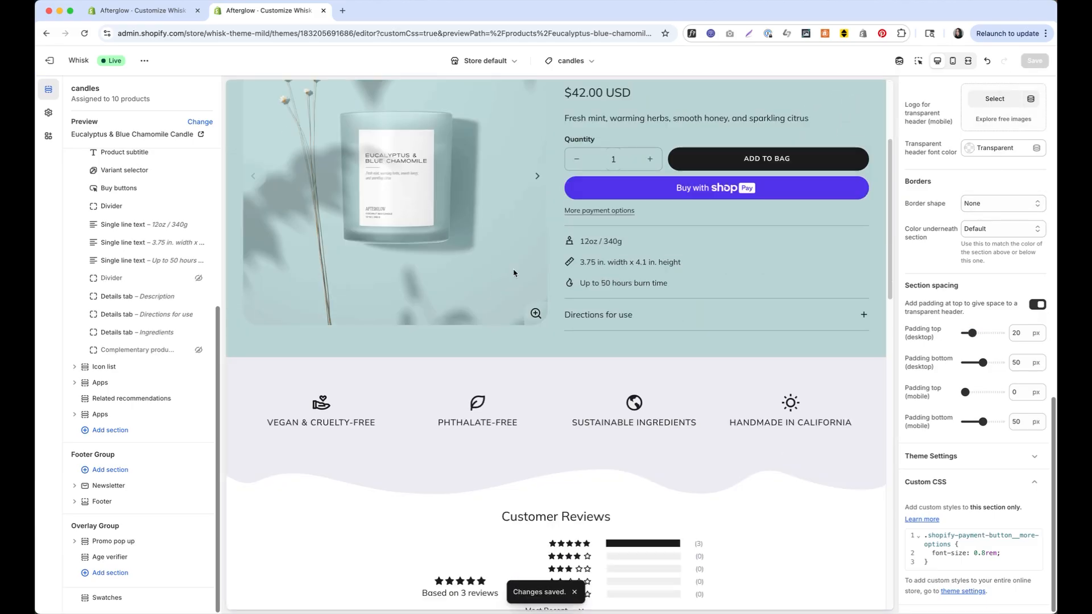
{"action": "scroll", "coordinate": [537, 270], "scroll_direction": "down", "scroll_amount": 2}
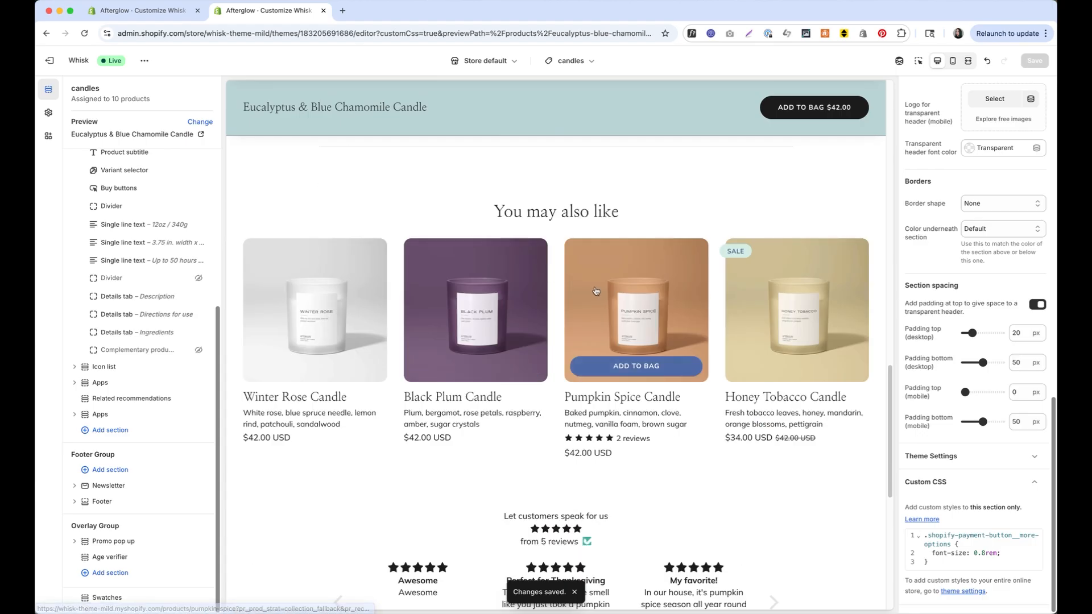
Navigate the preview from Pumpkin Spice Candle to the Black Plum Candle page
{"action": "left_click", "coordinate": [636, 318]}
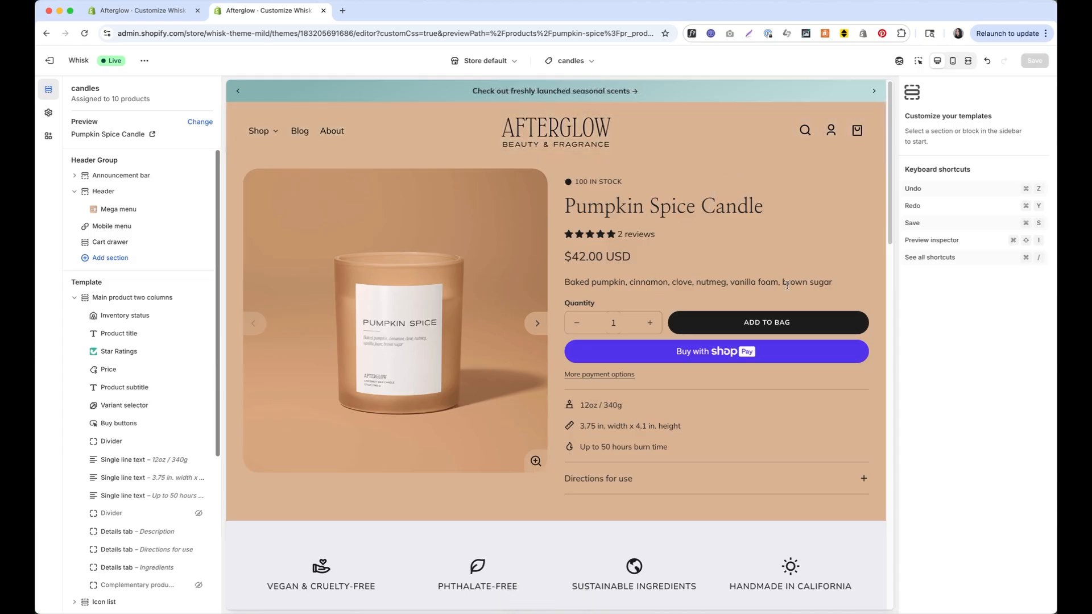
{"action": "scroll", "coordinate": [787, 286], "scroll_direction": "down", "scroll_amount": 15}
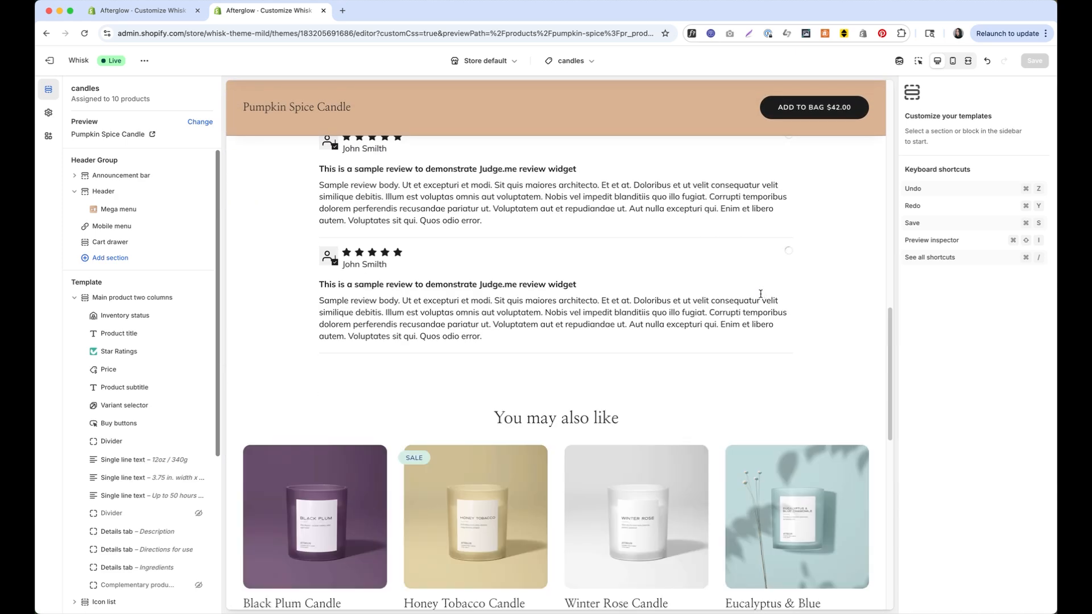
{"action": "left_click", "coordinate": [296, 166]}
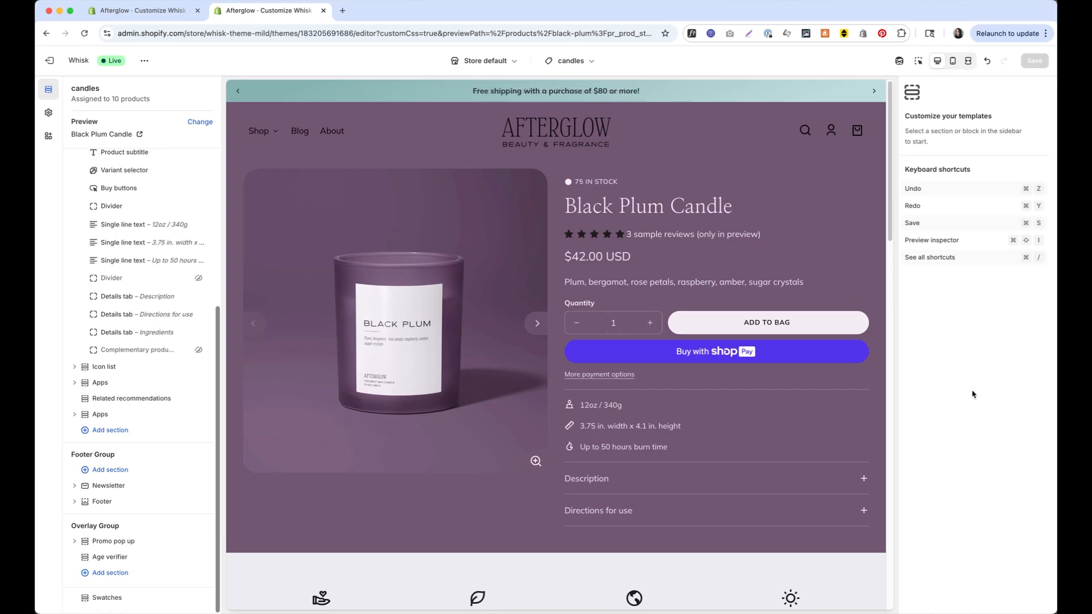
Open the Main product two columns section settings in the sidebar
{"action": "scroll", "coordinate": [194, 290], "scroll_direction": "up", "scroll_amount": 5}
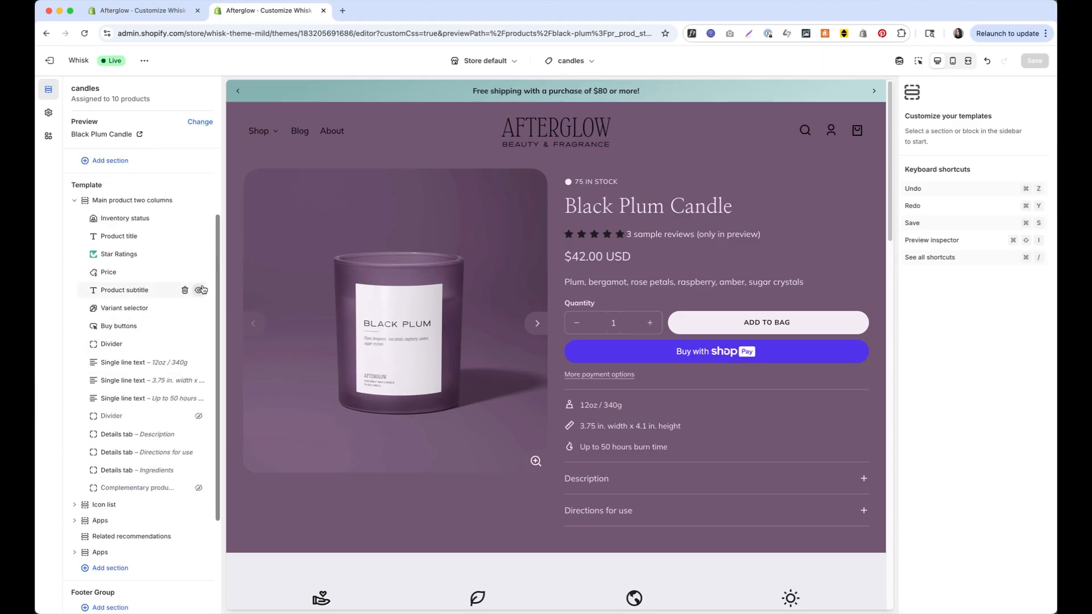
{"action": "left_click", "coordinate": [168, 201]}
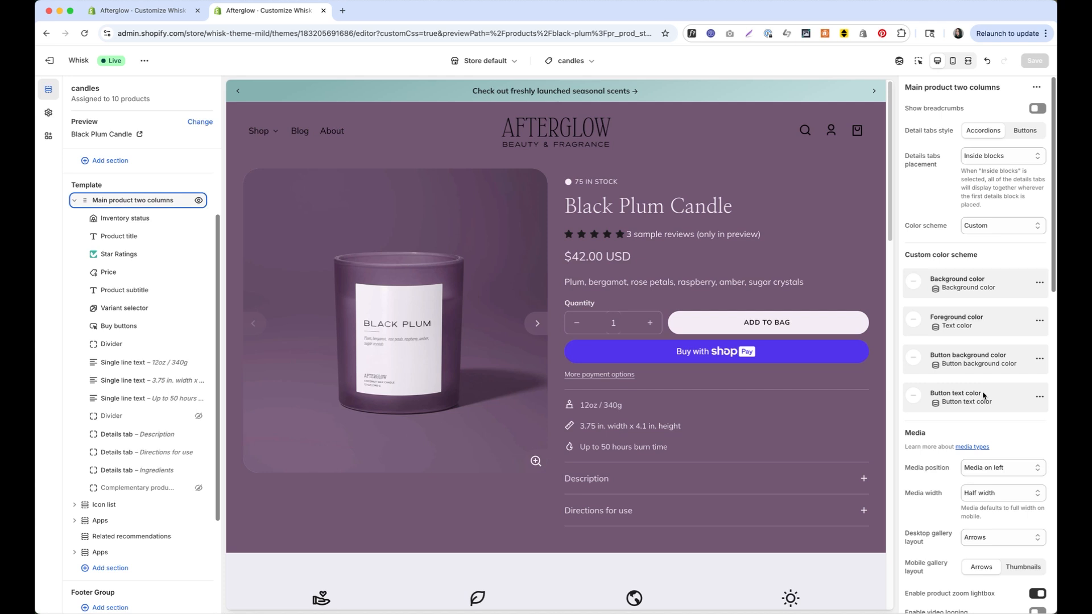
{"action": "scroll", "coordinate": [983, 395], "scroll_direction": "down", "scroll_amount": 10}
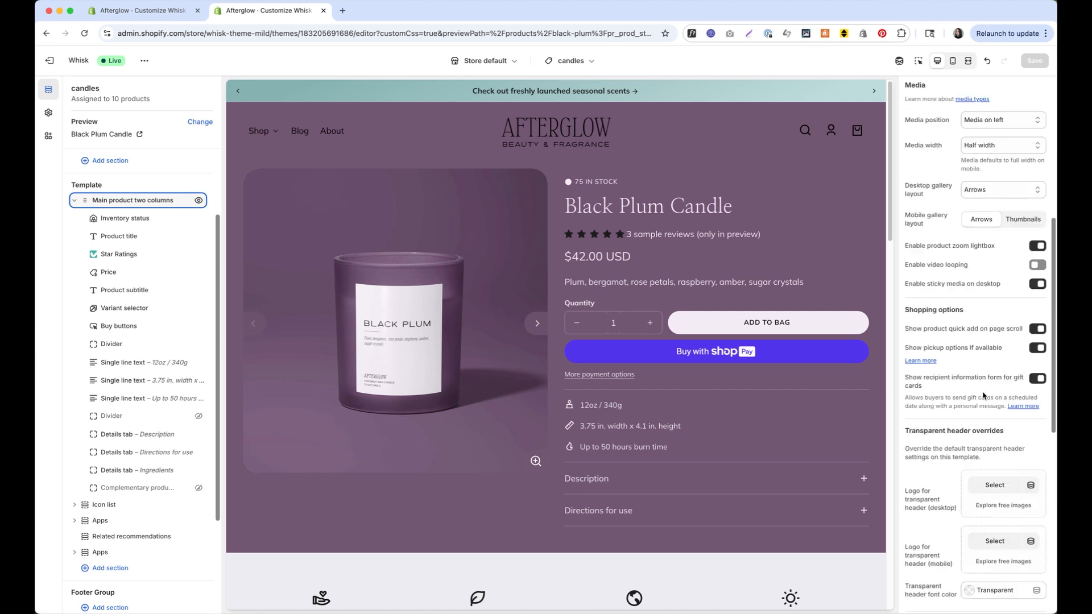
Link Transparent header font color to the product's Text color metafield, save, and exit the editor
{"action": "scroll", "coordinate": [983, 392], "scroll_direction": "down", "scroll_amount": 1}
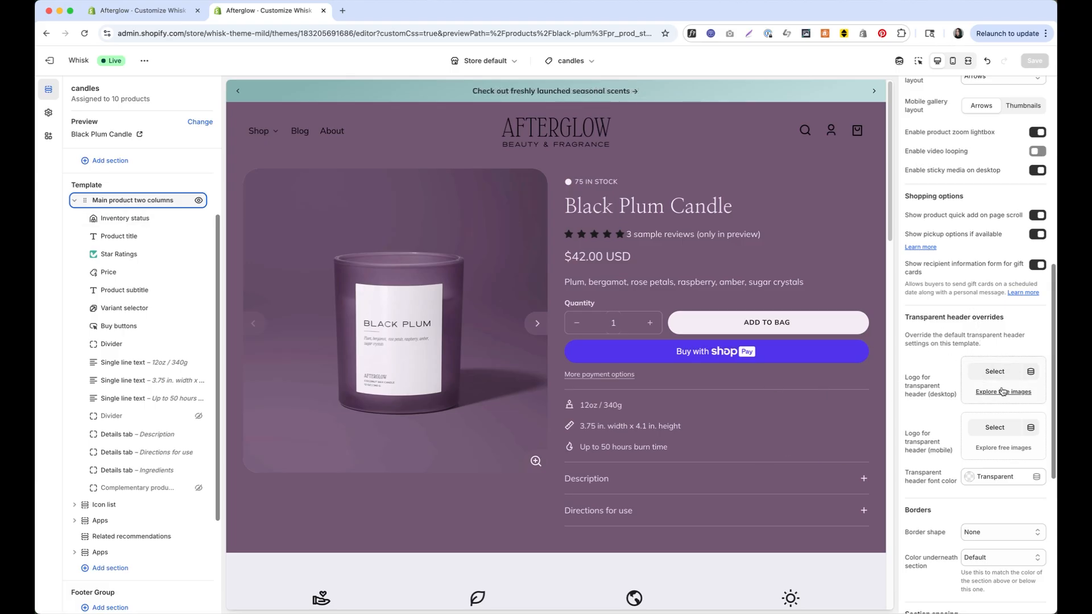
{"action": "left_click", "coordinate": [1039, 479]}
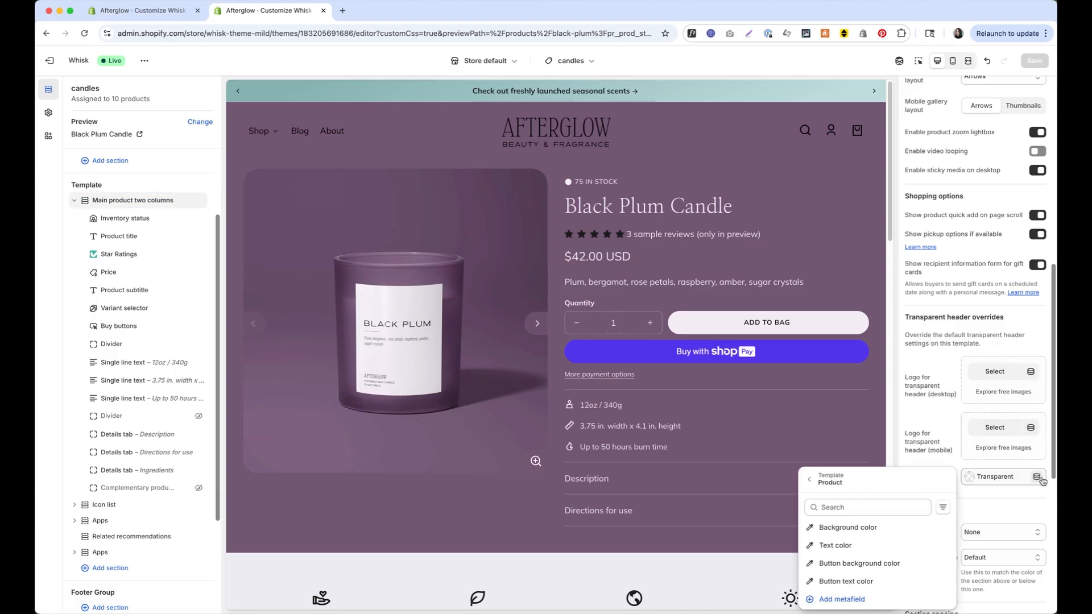
{"action": "scroll", "coordinate": [1042, 481], "scroll_direction": "down", "scroll_amount": 6}
{"action": "left_click", "coordinate": [846, 548]}
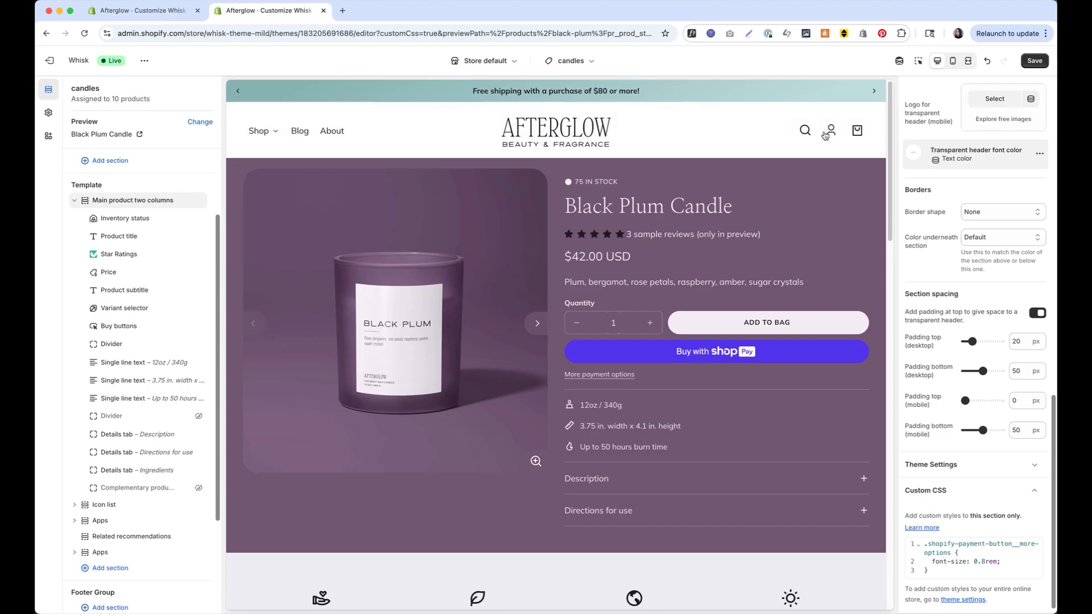
{"action": "left_click", "coordinate": [1035, 61]}
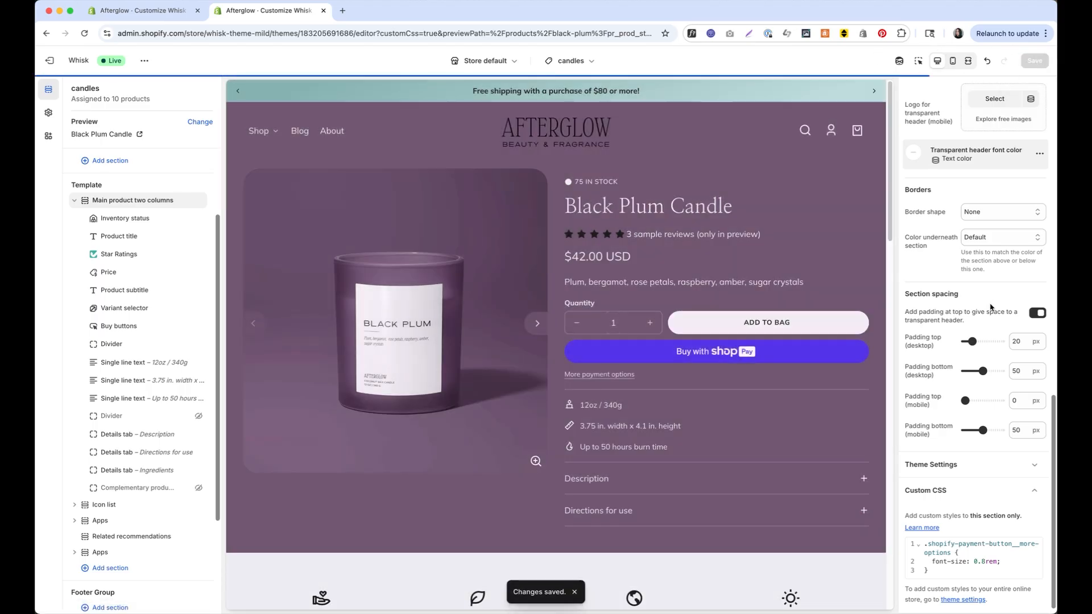
{"action": "scroll", "coordinate": [1016, 399], "scroll_direction": "up", "scroll_amount": 3}
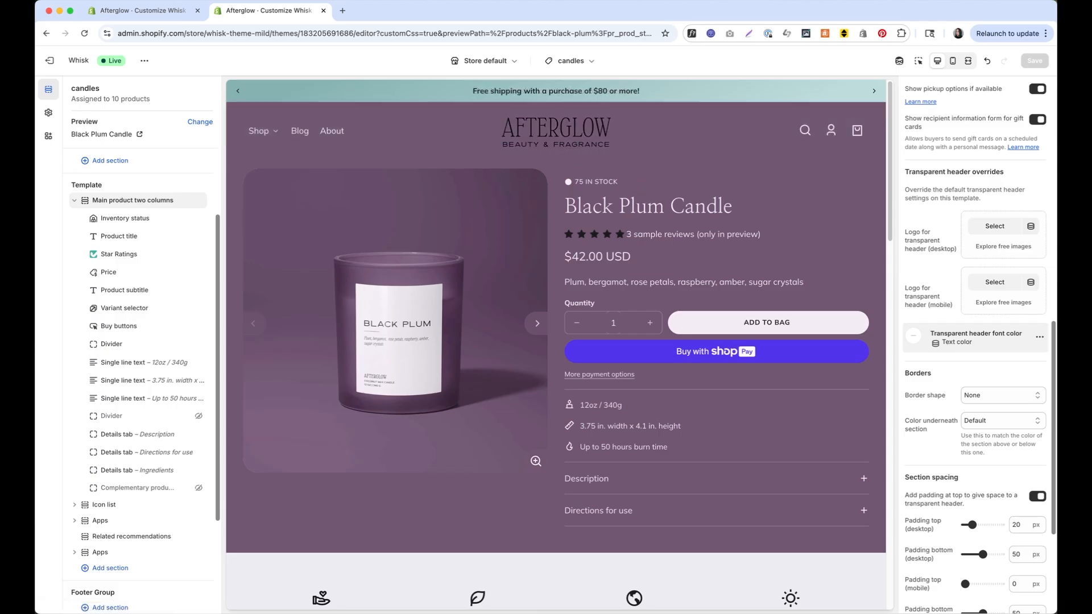
{"action": "left_click", "coordinate": [42, 70]}
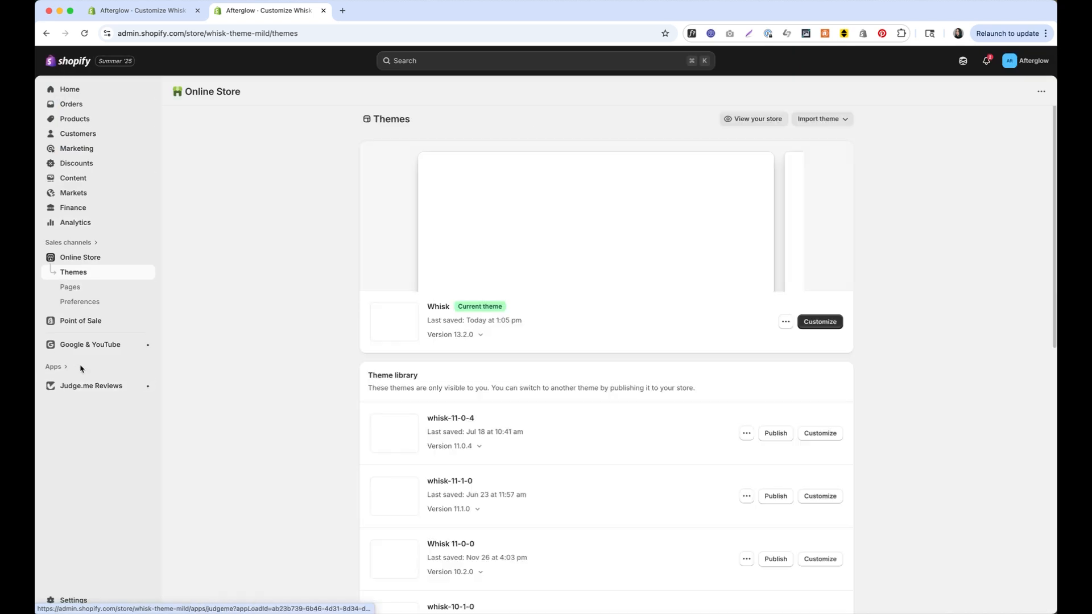
Go to Settings > Metafields and metaobjects > Products and start a new definition
{"action": "left_click", "coordinate": [79, 603]}
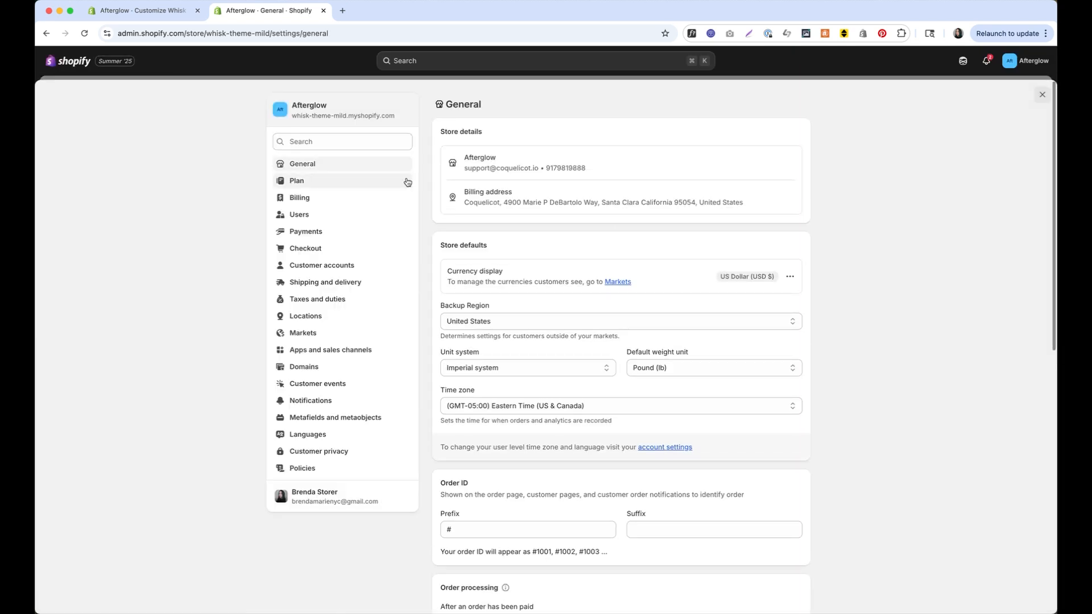
{"action": "scroll", "coordinate": [324, 415], "scroll_direction": "down", "scroll_amount": 10}
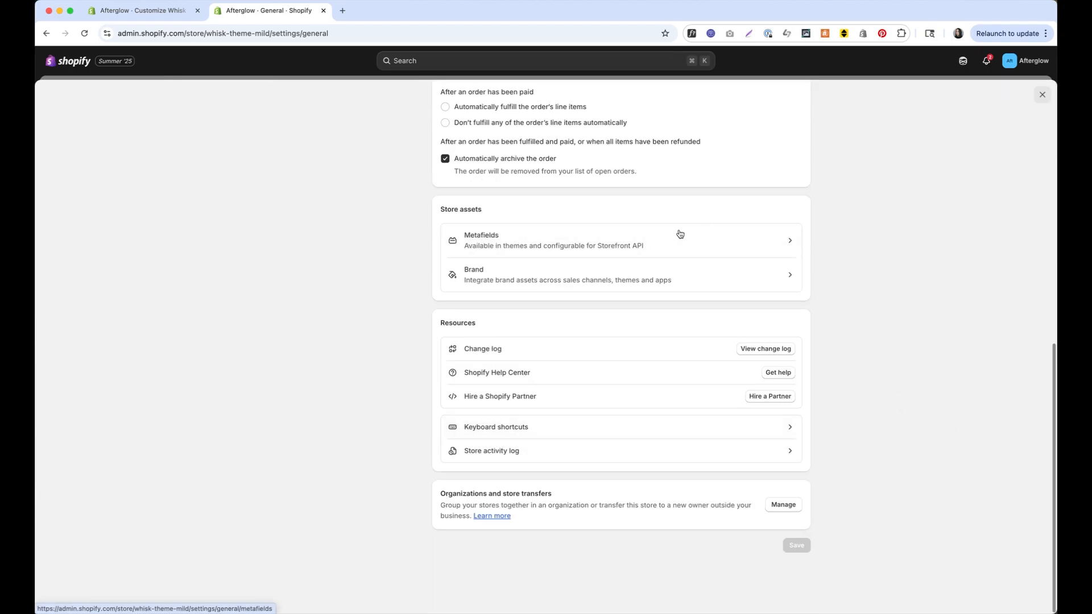
{"action": "scroll", "coordinate": [630, 256], "scroll_direction": "up", "scroll_amount": 2}
{"action": "scroll", "coordinate": [630, 254], "scroll_direction": "down", "scroll_amount": 2}
{"action": "scroll", "coordinate": [561, 252], "scroll_direction": "up", "scroll_amount": 3}
{"action": "scroll", "coordinate": [597, 228], "scroll_direction": "down", "scroll_amount": 3}
{"action": "left_click_drag", "start_coordinate": [474, 349], "coordinate": [475, 360]}
{"action": "scroll", "coordinate": [471, 300], "scroll_direction": "up", "scroll_amount": 10}
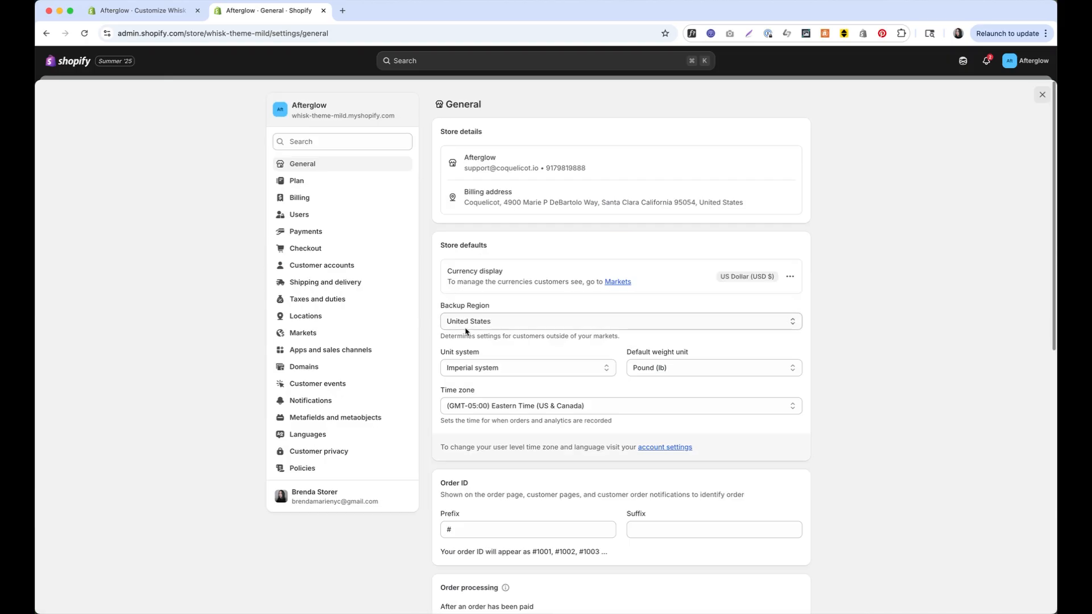
{"action": "left_click", "coordinate": [364, 418]}
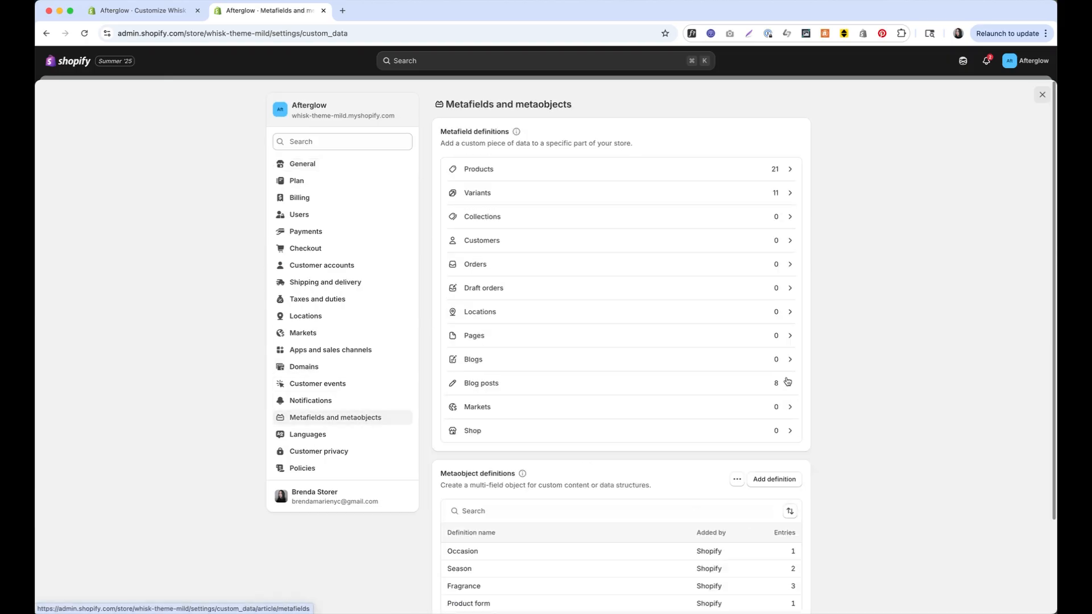
{"action": "left_click", "coordinate": [594, 179]}
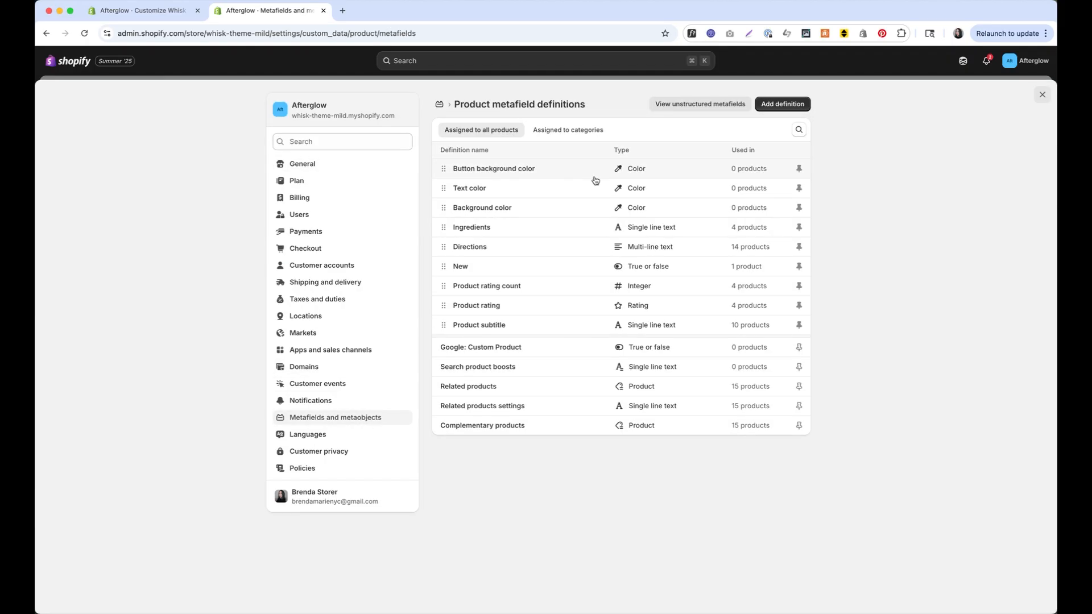
{"action": "left_click", "coordinate": [768, 106]}
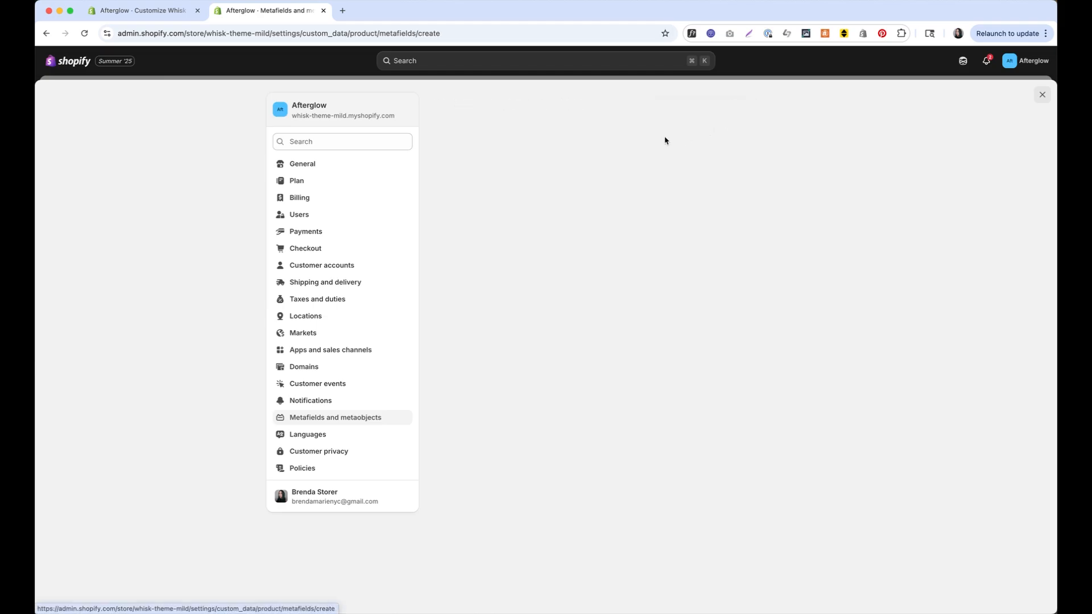
Name the definition 'Transparent header logo', make it a one-image File type, and save
{"action": "left_click", "coordinate": [581, 142]}
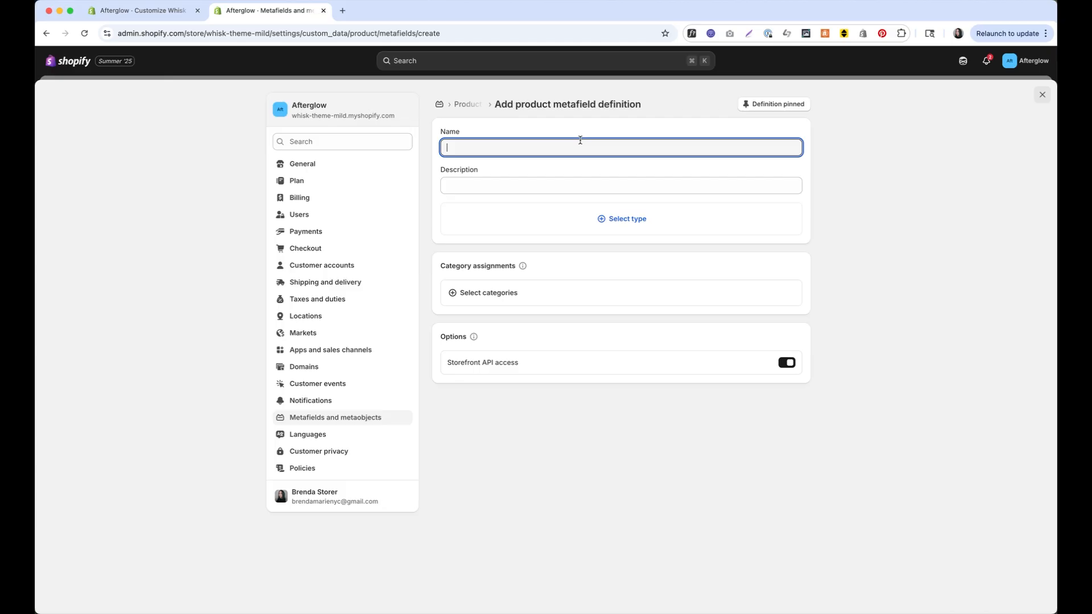
{"action": "type", "text": "Transparent header logo"}
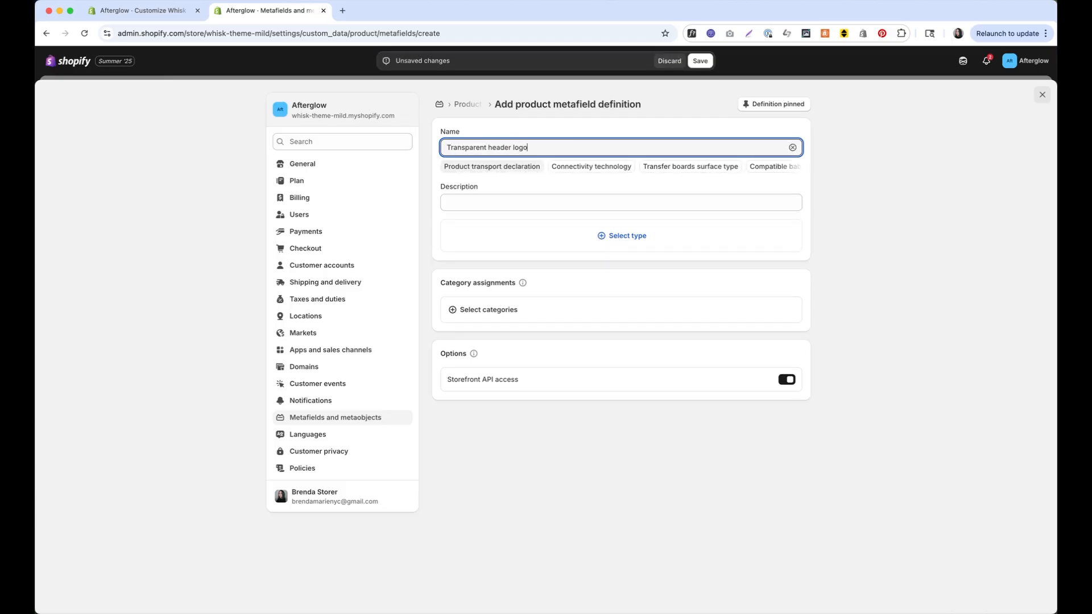
{"action": "left_click", "coordinate": [577, 243]}
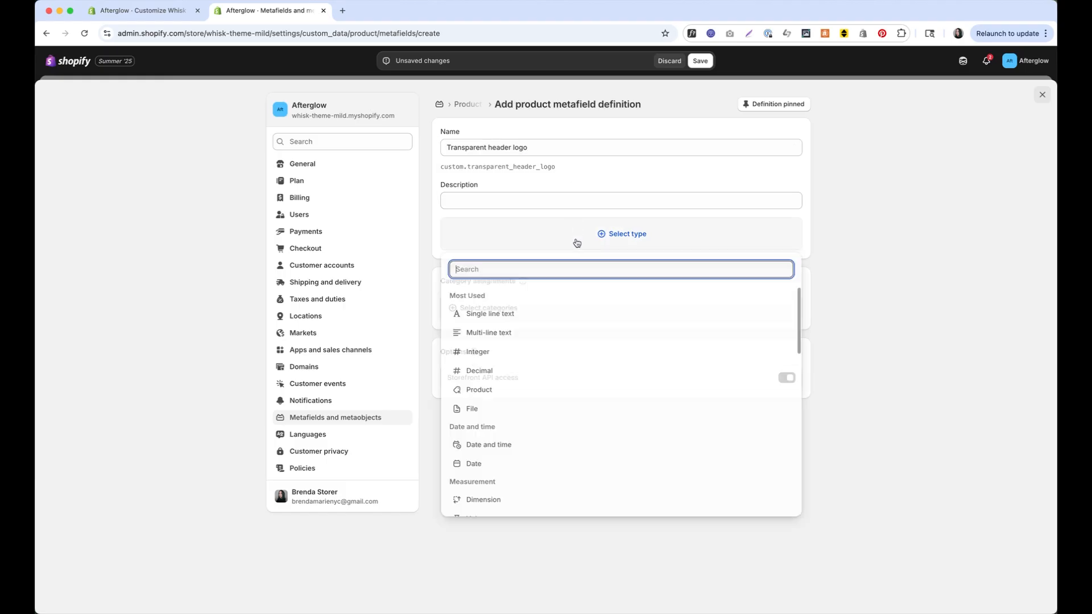
{"action": "left_click", "coordinate": [524, 409]}
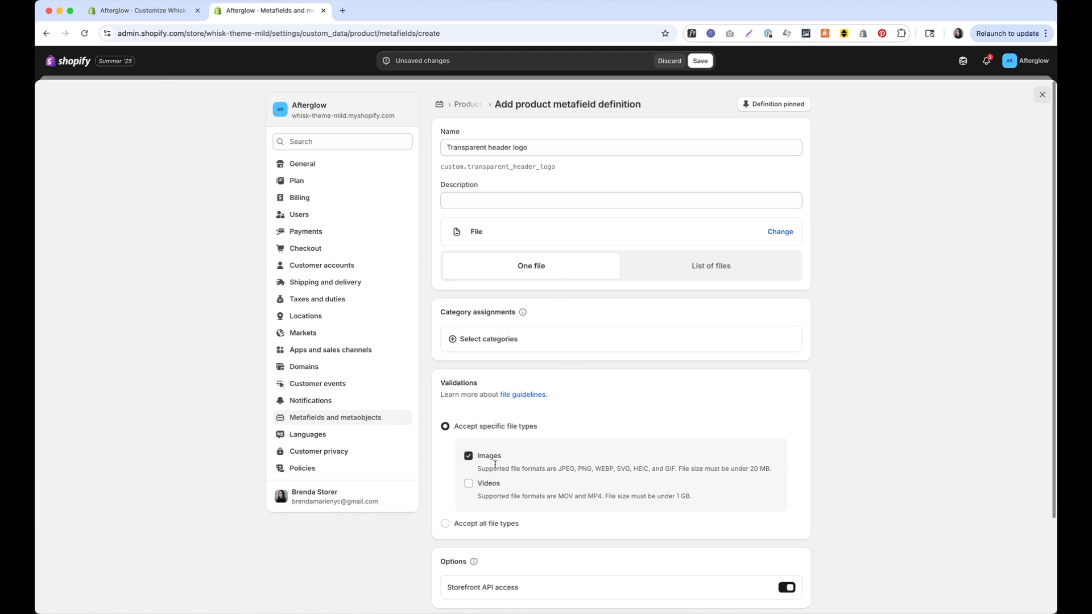
{"action": "scroll", "coordinate": [844, 550], "scroll_direction": "down", "scroll_amount": 1}
{"action": "scroll", "coordinate": [854, 243], "scroll_direction": "up", "scroll_amount": 1}
{"action": "left_click", "coordinate": [700, 61]}
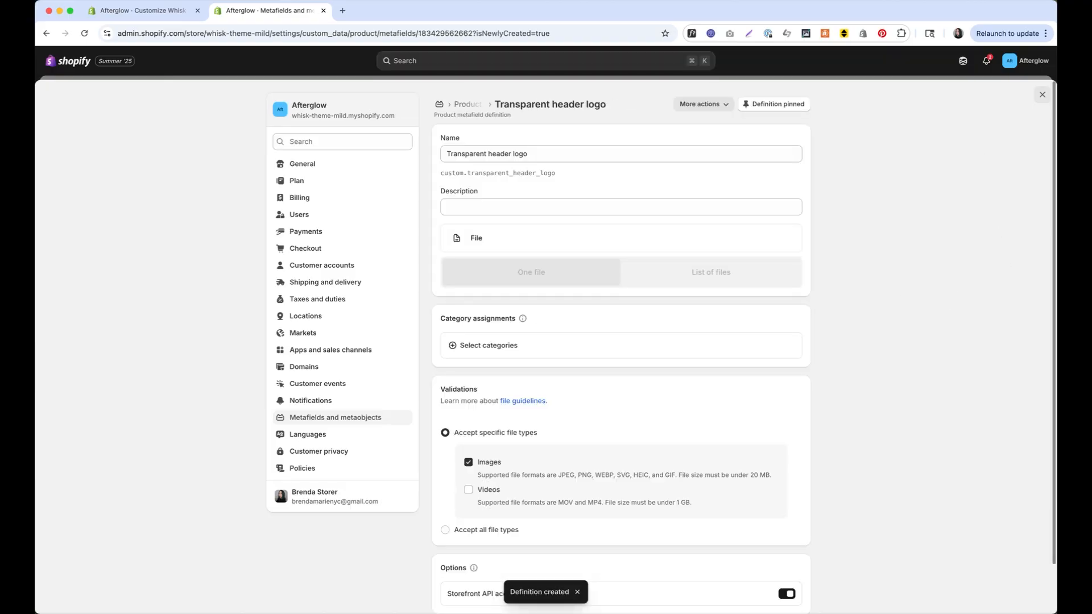
{"action": "left_click", "coordinate": [1043, 95]}
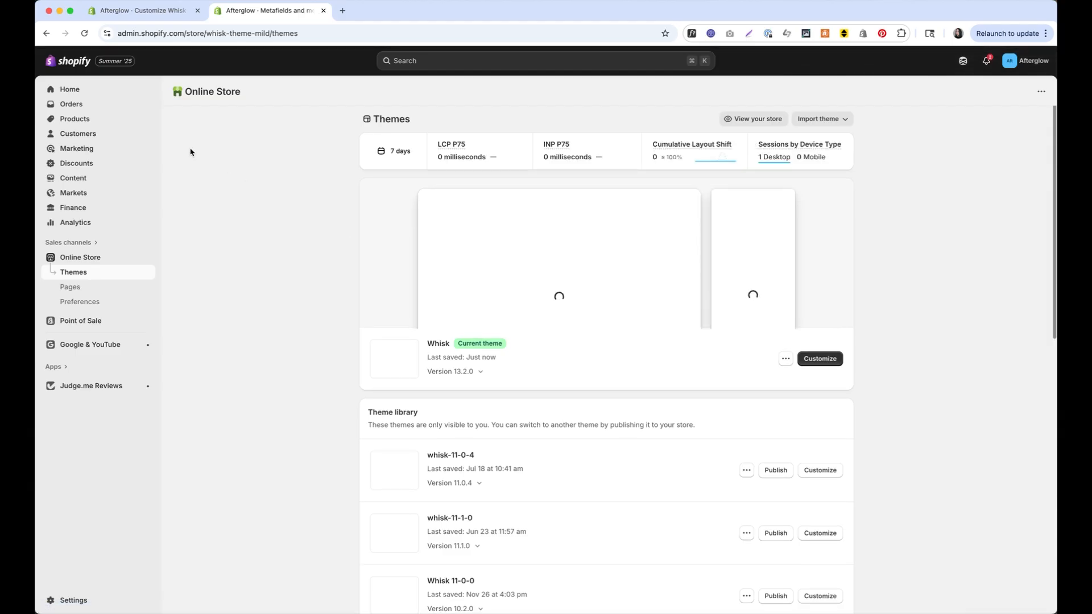
Open the Black Plum Candle product from the Products list
{"action": "left_click", "coordinate": [113, 125]}
{"action": "scroll", "coordinate": [271, 332], "scroll_direction": "down", "scroll_amount": 1}
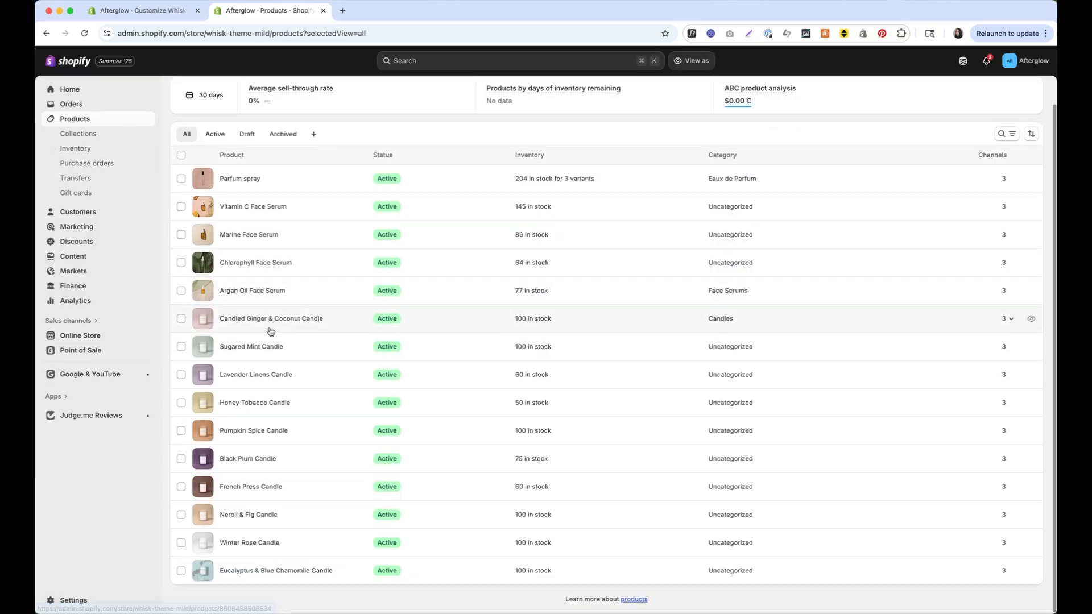
{"action": "left_click", "coordinate": [265, 460]}
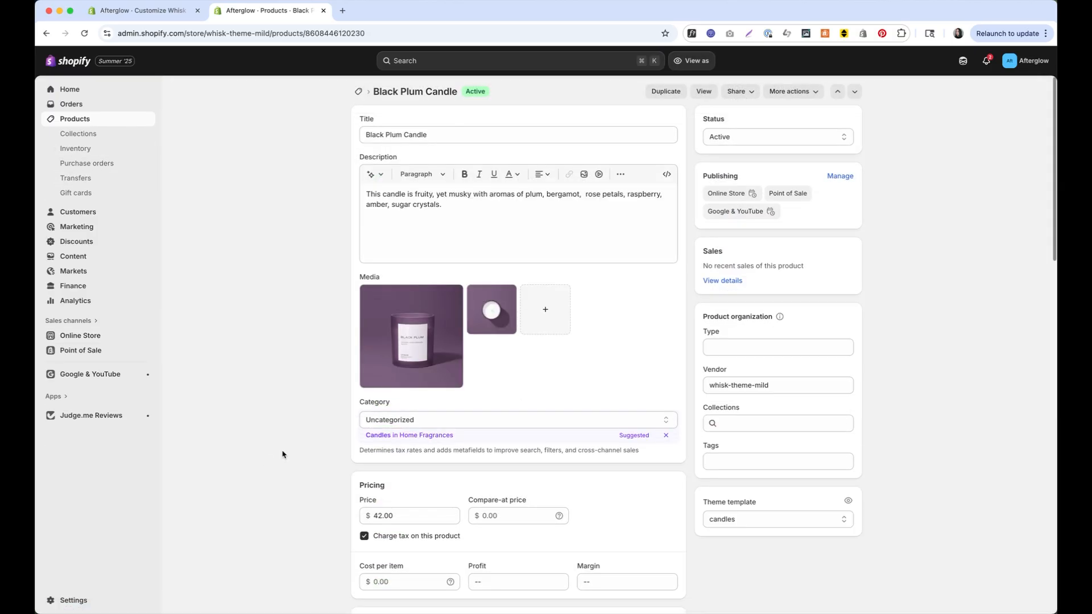
{"action": "scroll", "coordinate": [315, 348], "scroll_direction": "down", "scroll_amount": 4}
{"action": "scroll", "coordinate": [315, 348], "scroll_direction": "down", "scroll_amount": 15}
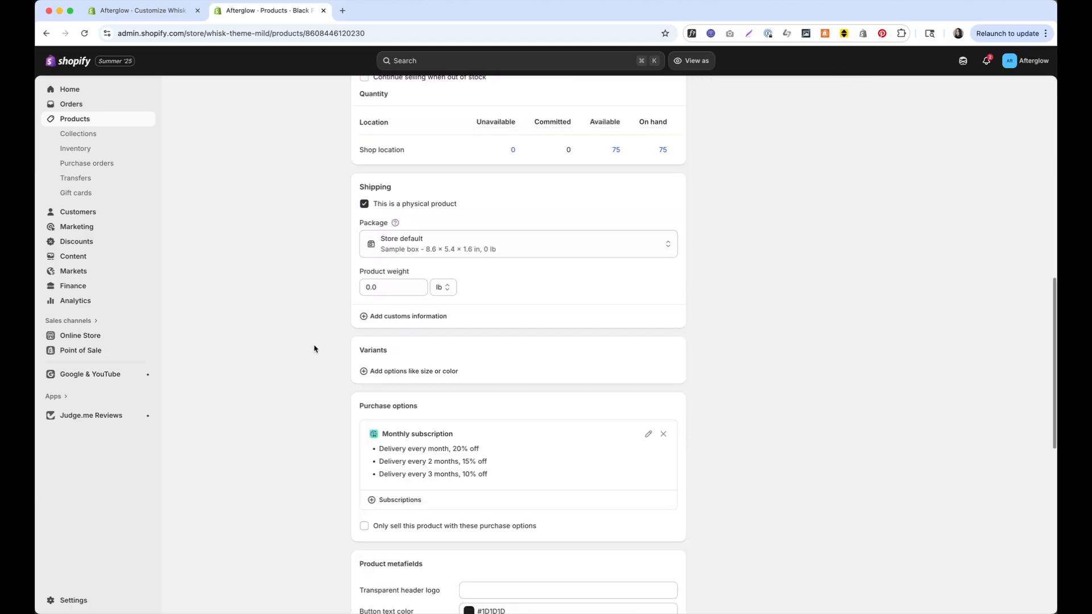
{"action": "scroll", "coordinate": [341, 370], "scroll_direction": "down", "scroll_amount": 1}
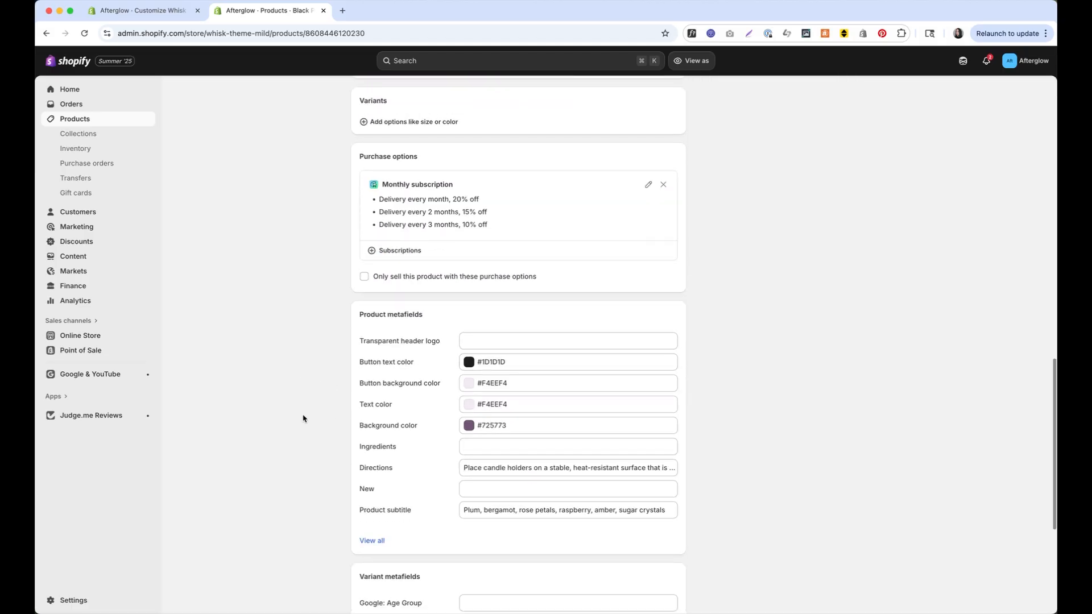
Set its Transparent header logo metafield to the white coconut-wax candles logo and save
{"action": "left_click", "coordinate": [484, 340]}
{"action": "left_click", "coordinate": [484, 340]}
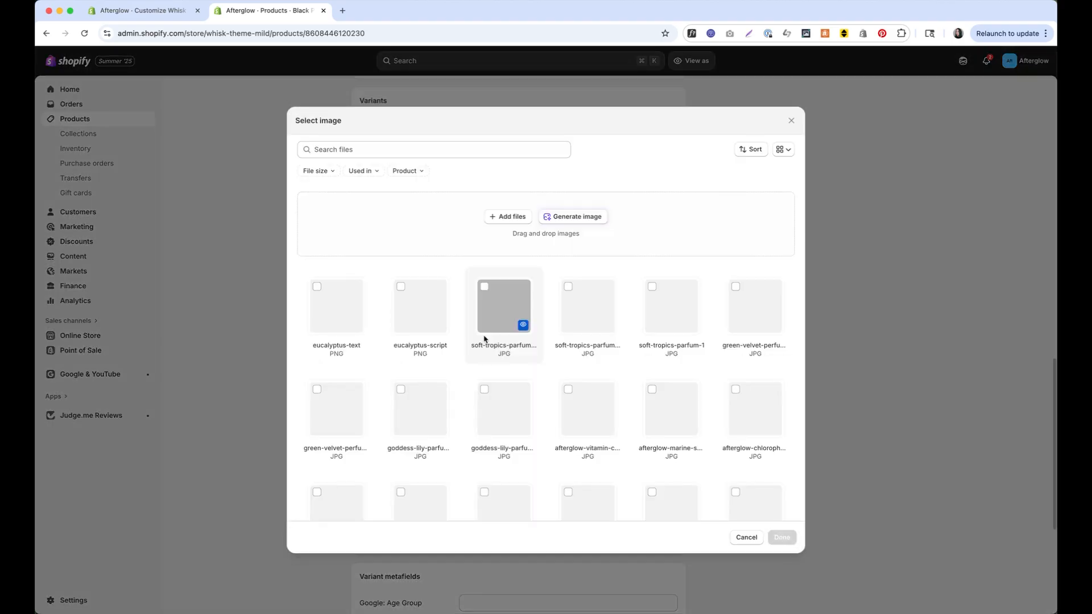
{"action": "scroll", "coordinate": [535, 335], "scroll_direction": "down", "scroll_amount": 10}
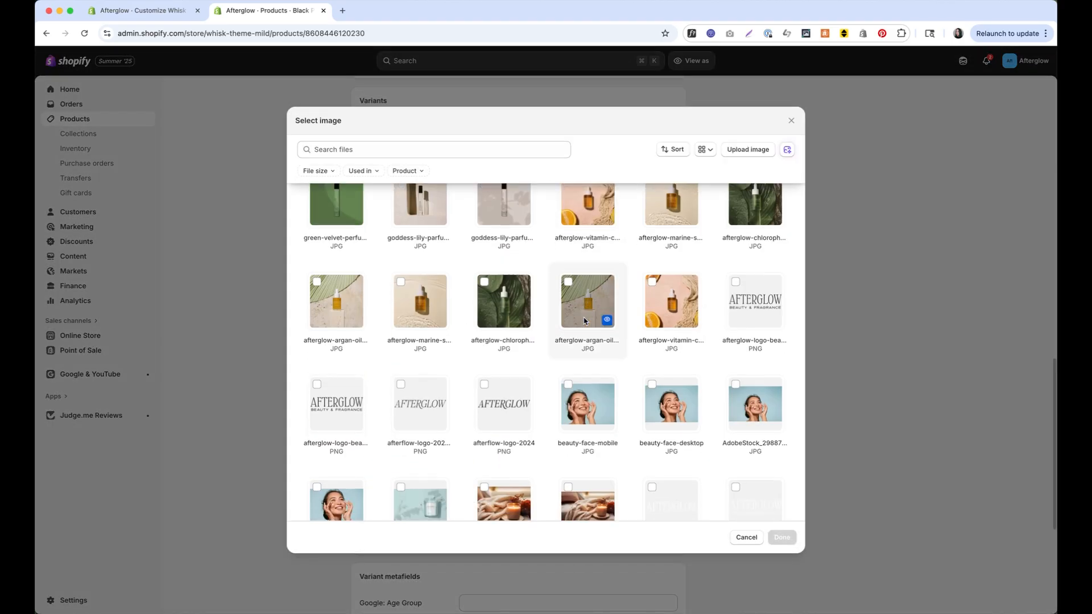
{"action": "scroll", "coordinate": [584, 320], "scroll_direction": "down", "scroll_amount": 1}
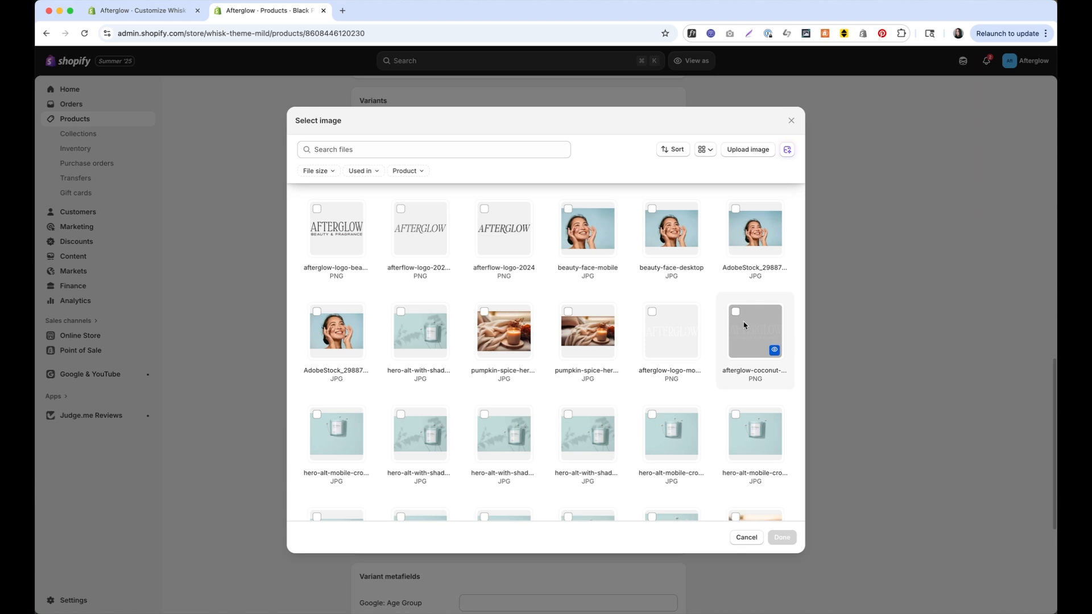
{"action": "left_click", "coordinate": [751, 343]}
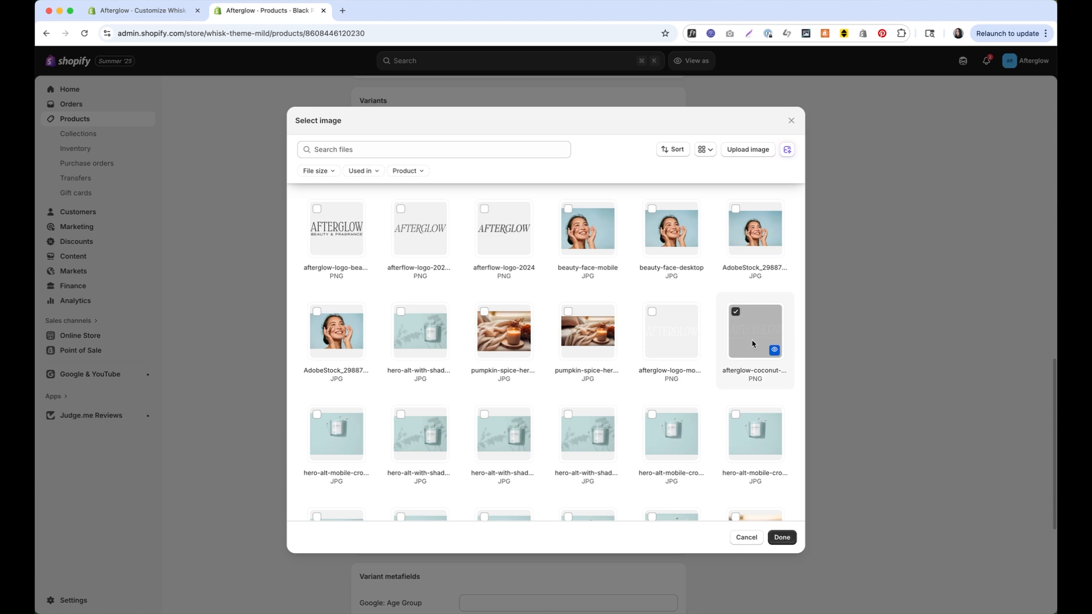
{"action": "left_click", "coordinate": [783, 538]}
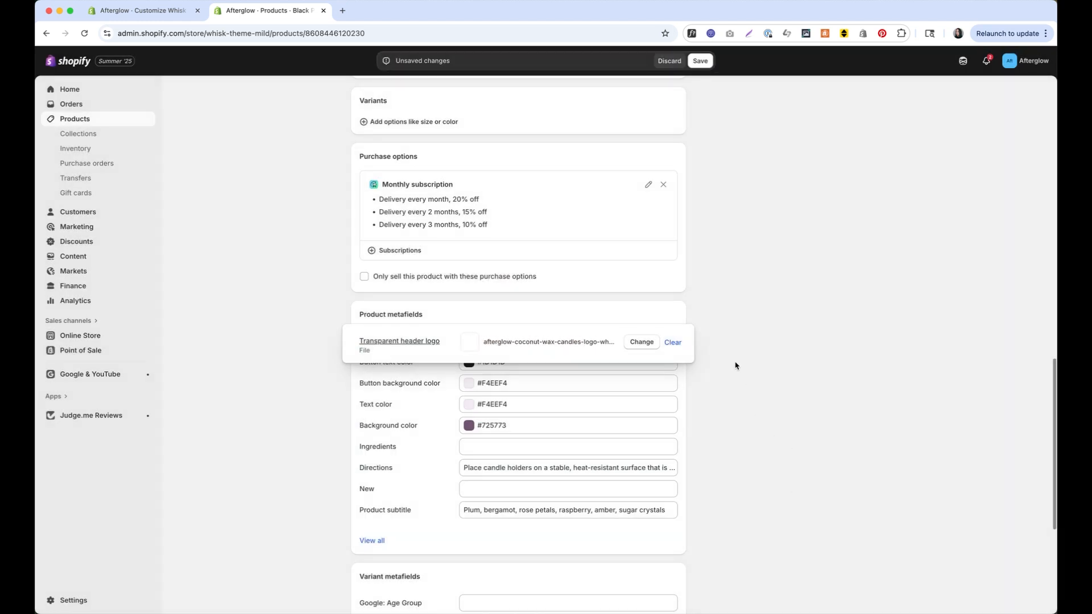
{"action": "left_click", "coordinate": [702, 61]}
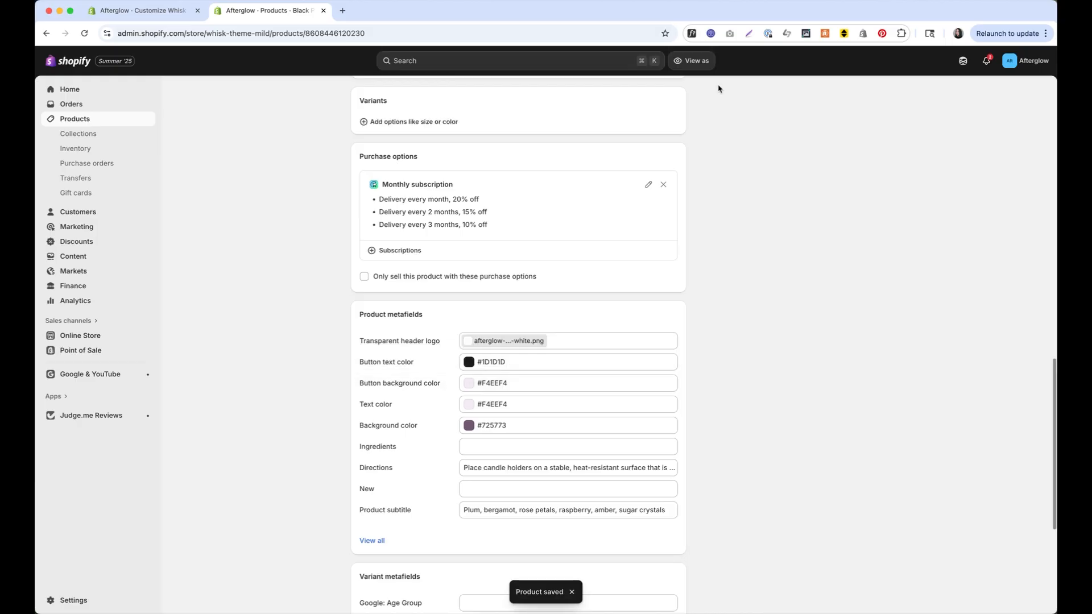
{"action": "left_click", "coordinate": [108, 339]}
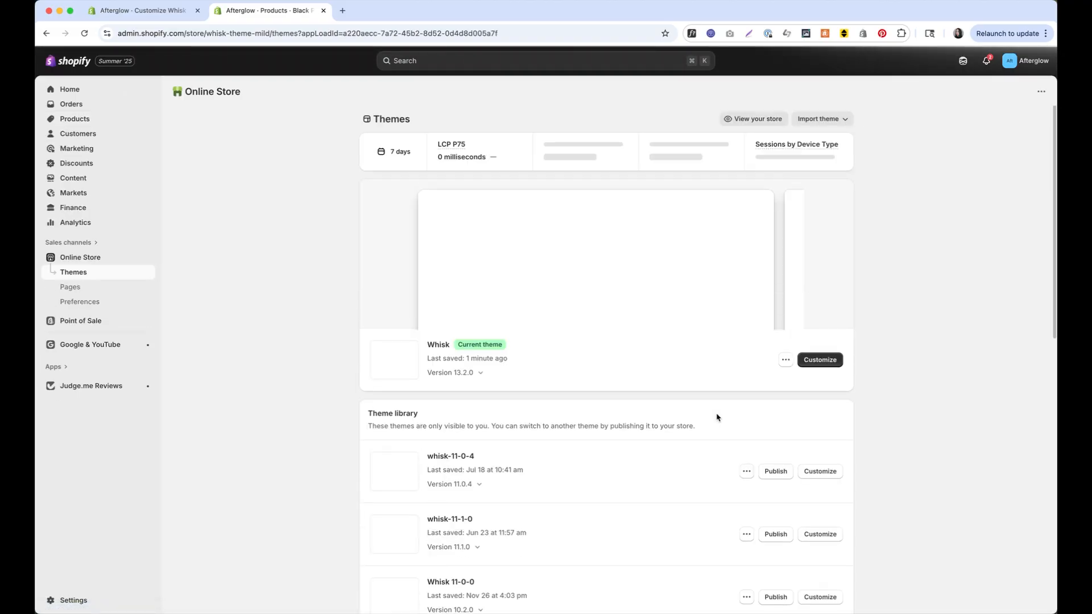
Open the Whisk theme editor on the candles product template
{"action": "left_click", "coordinate": [814, 360]}
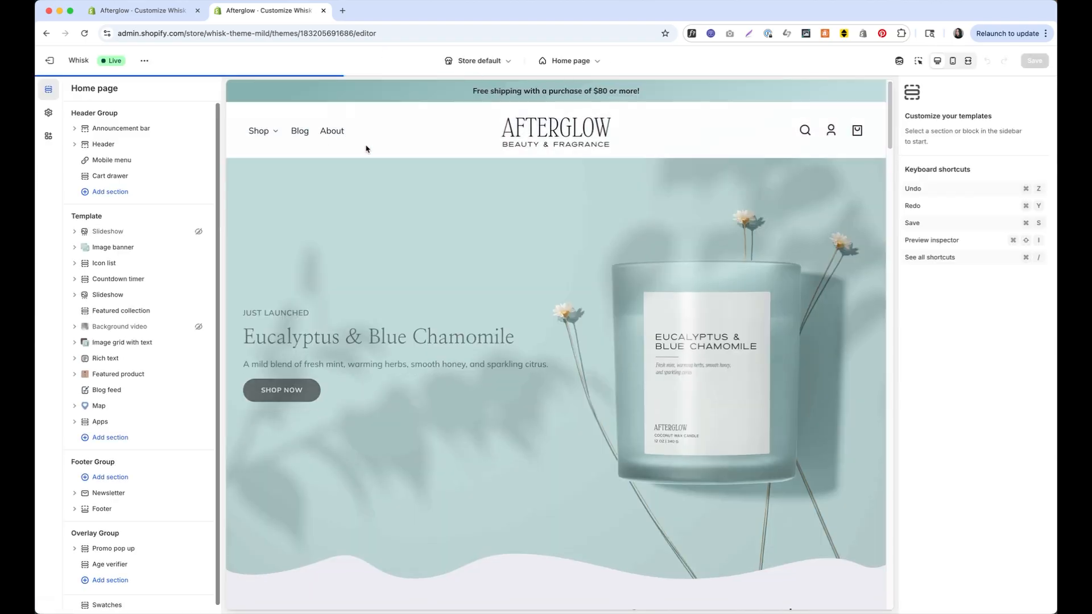
{"action": "left_click", "coordinate": [572, 61]}
{"action": "left_click", "coordinate": [555, 129]}
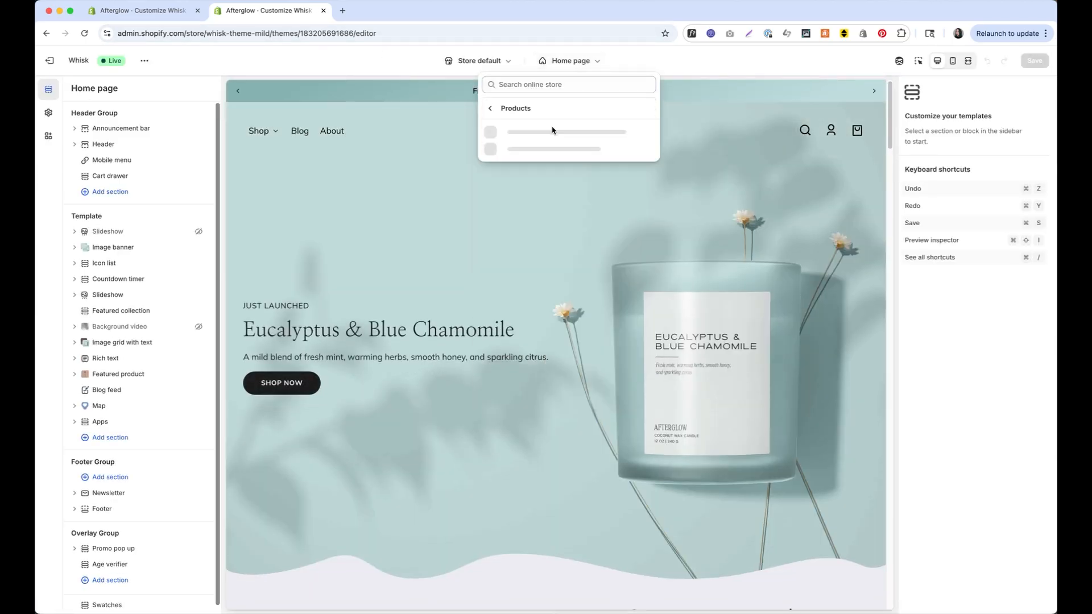
{"action": "left_click", "coordinate": [556, 164]}
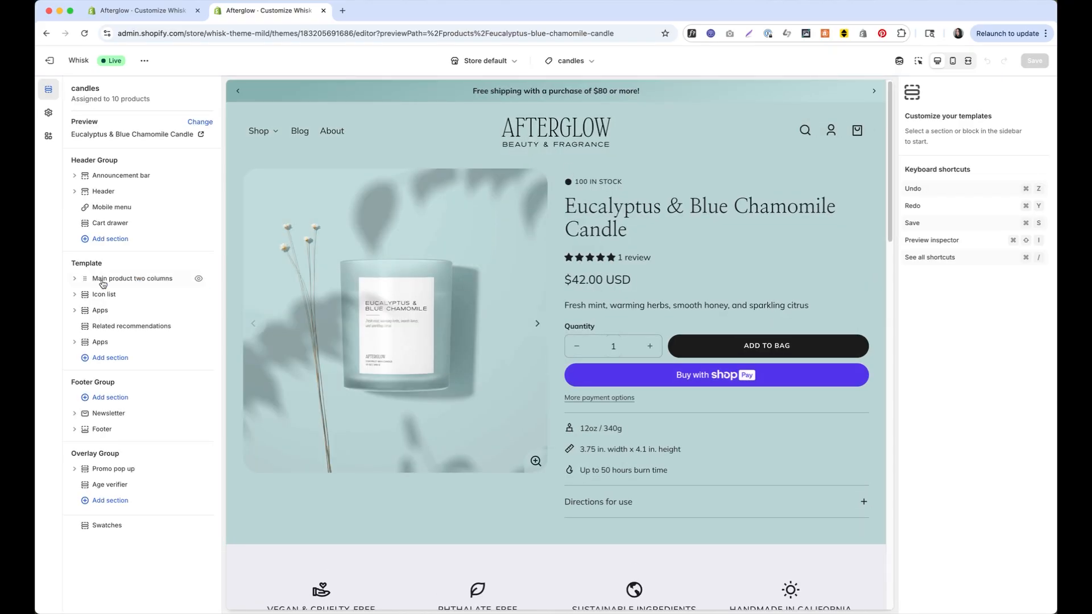
In Main product two columns, link the desktop logo to the Transparent header logo metafield
{"action": "left_click", "coordinate": [103, 278]}
{"action": "scroll", "coordinate": [961, 393], "scroll_direction": "down", "scroll_amount": 10}
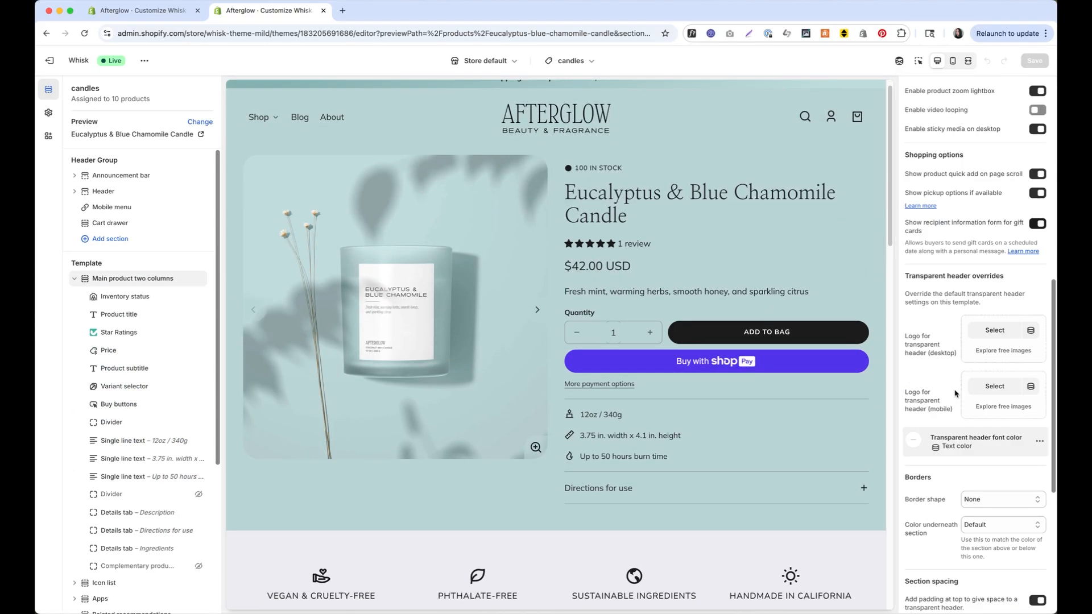
{"action": "scroll", "coordinate": [999, 328], "scroll_direction": "up", "scroll_amount": 2}
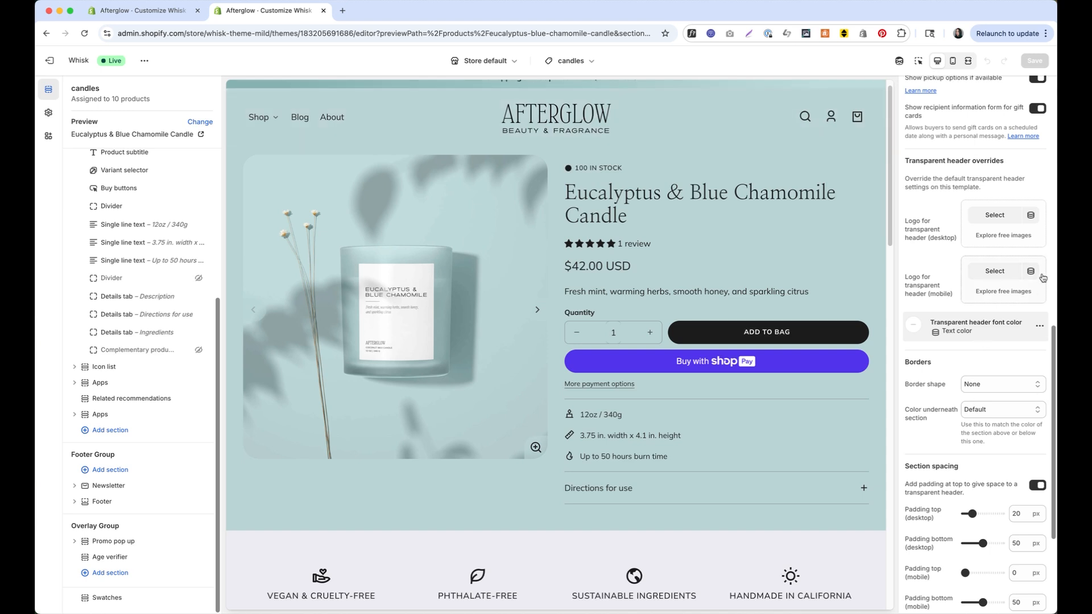
{"action": "left_click", "coordinate": [1031, 214]}
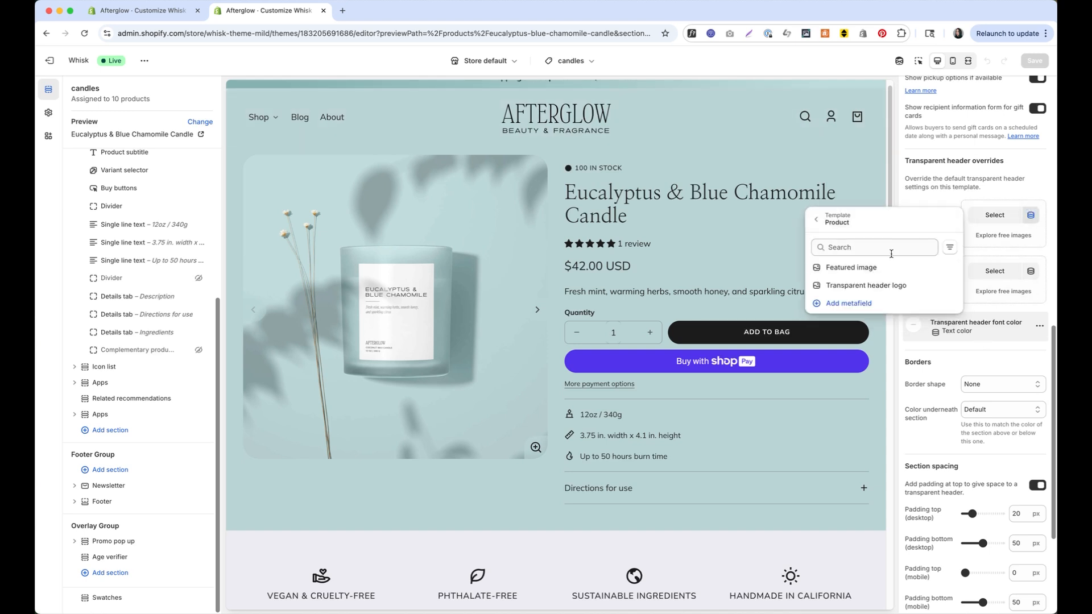
{"action": "left_click", "coordinate": [883, 286]}
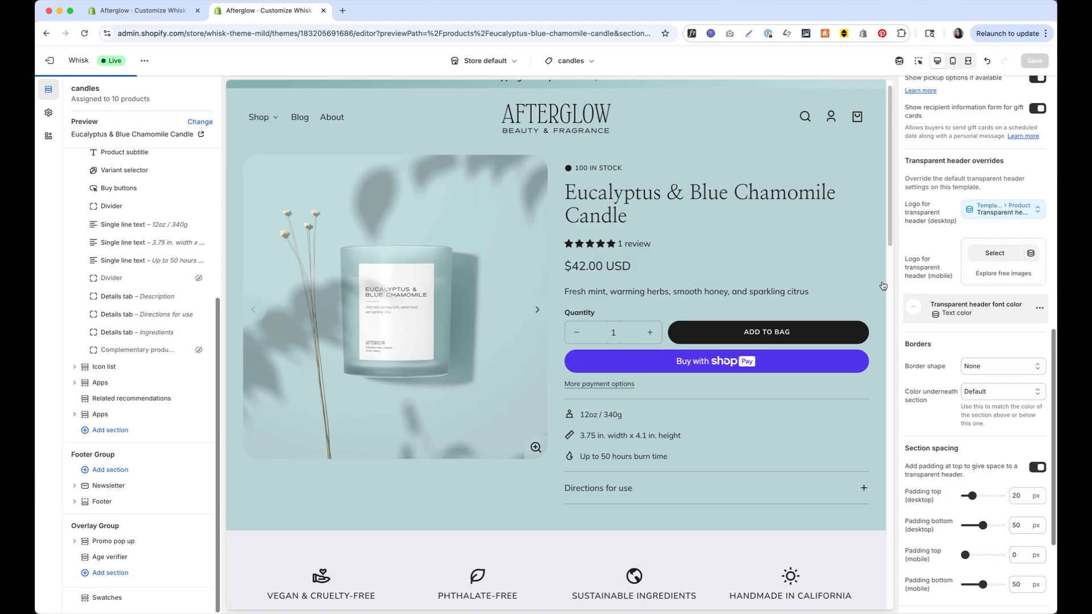
Save the candles template and preview Black Plum Candle from You may also like
{"action": "key", "text": "super+s"}
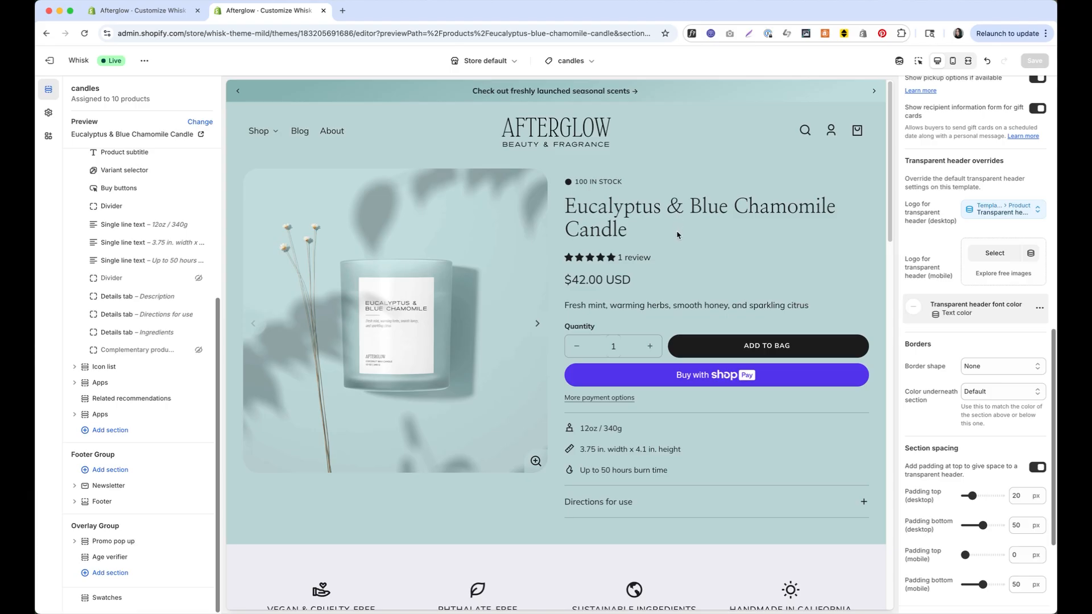
{"action": "scroll", "coordinate": [677, 235], "scroll_direction": "down", "scroll_amount": 20}
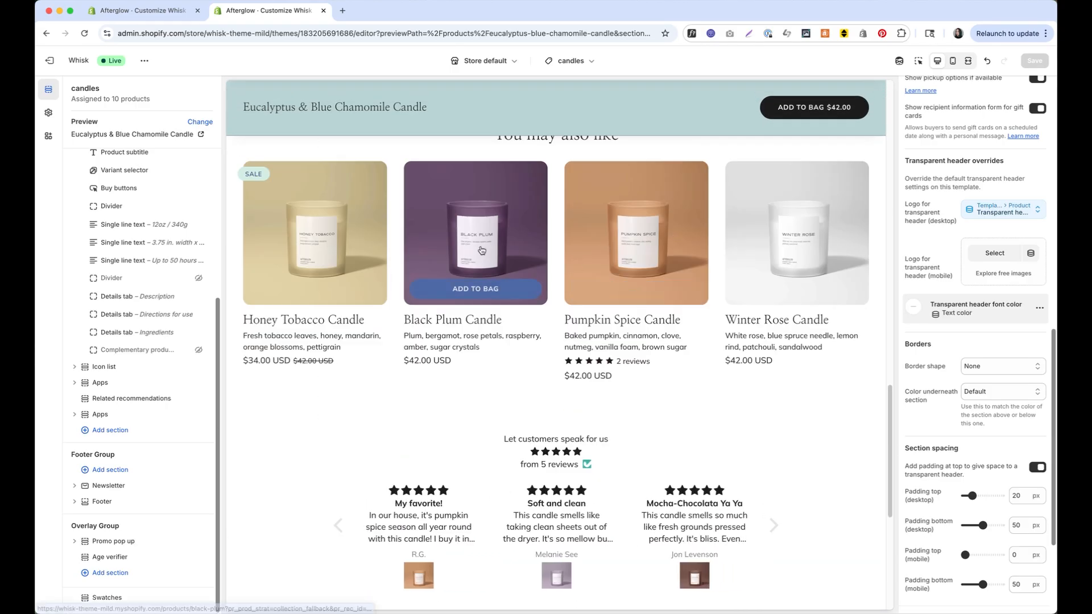
{"action": "left_click", "coordinate": [481, 251]}
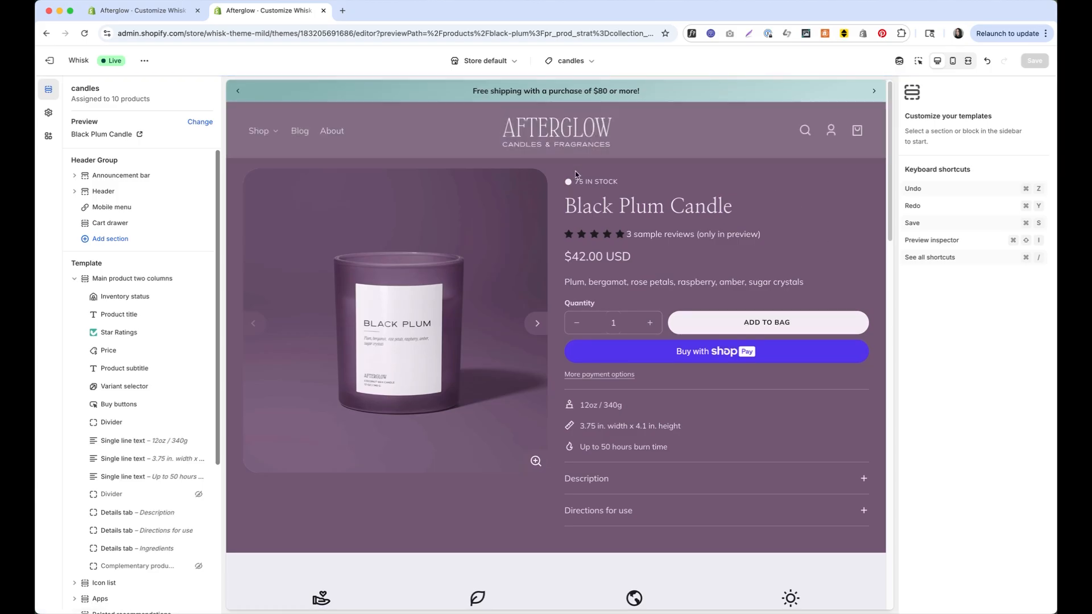
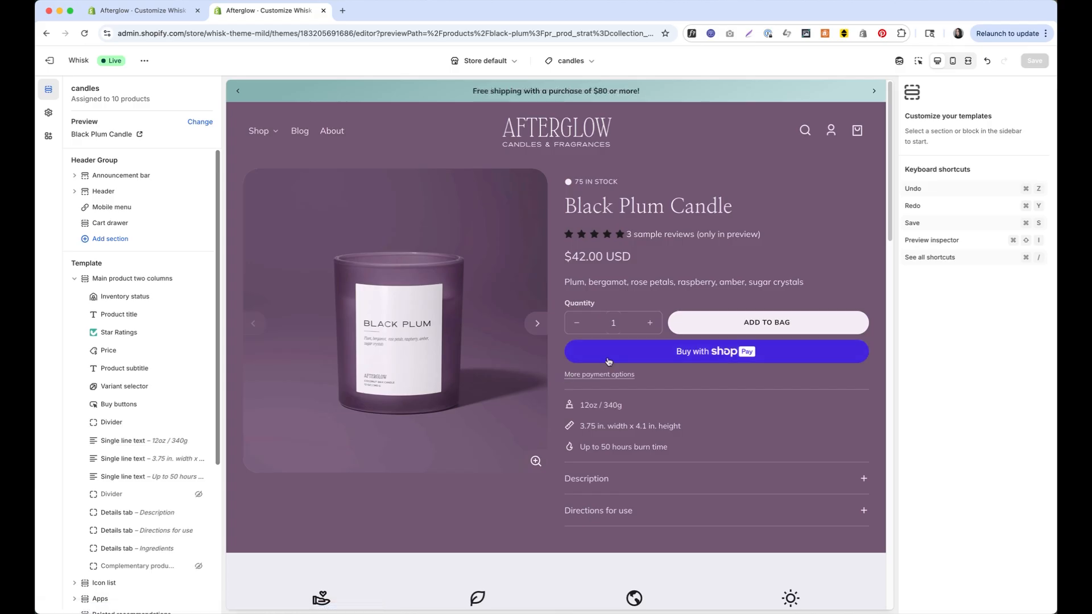
Set the Border shape of Main product two columns to Bottom Even Waves
{"action": "scroll", "coordinate": [178, 270], "scroll_direction": "down", "scroll_amount": 5}
{"action": "scroll", "coordinate": [171, 276], "scroll_direction": "up", "scroll_amount": 5}
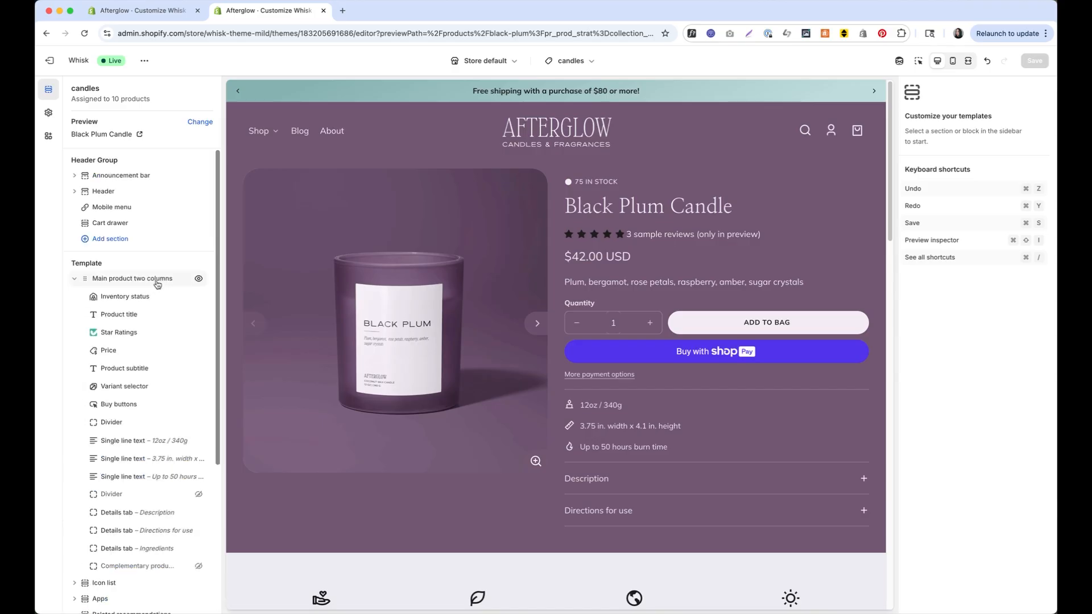
{"action": "left_click", "coordinate": [157, 279]}
{"action": "scroll", "coordinate": [580, 344], "scroll_direction": "down", "scroll_amount": 3}
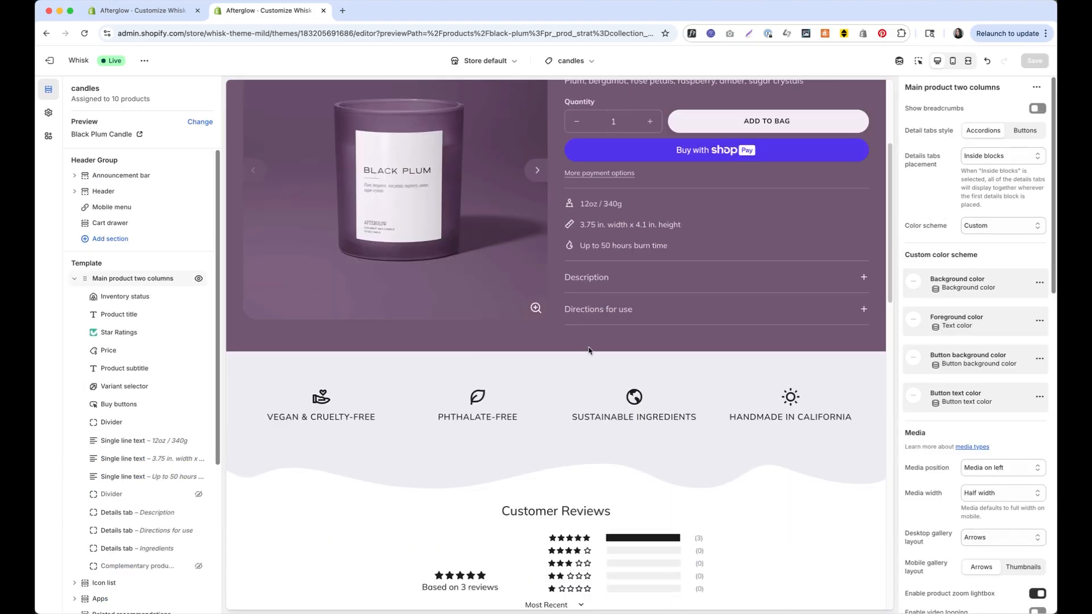
{"action": "scroll", "coordinate": [666, 264], "scroll_direction": "up", "scroll_amount": 3}
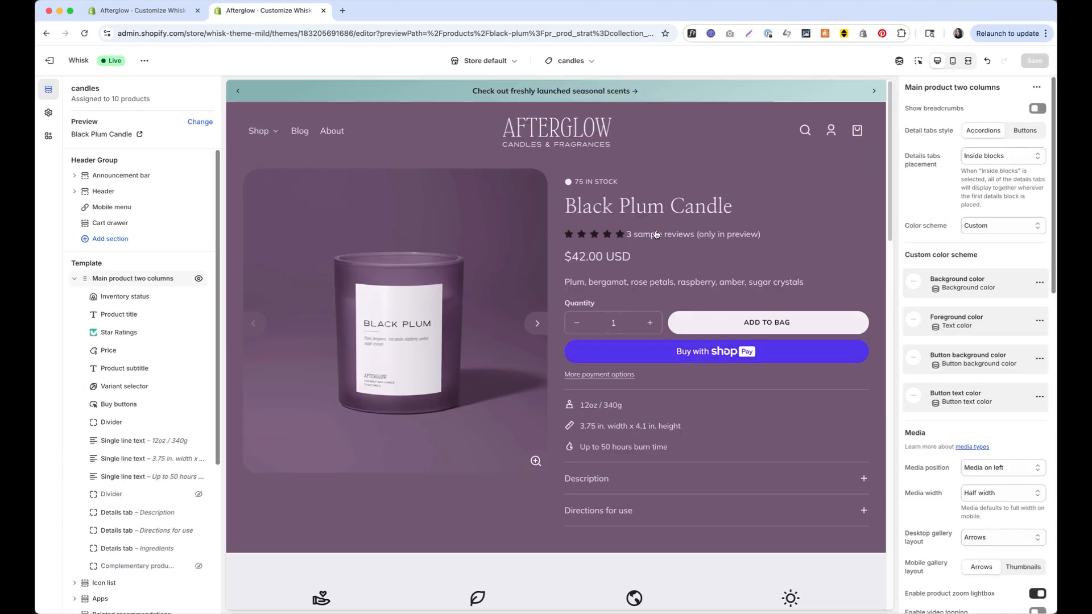
{"action": "scroll", "coordinate": [981, 249], "scroll_direction": "down", "scroll_amount": 10}
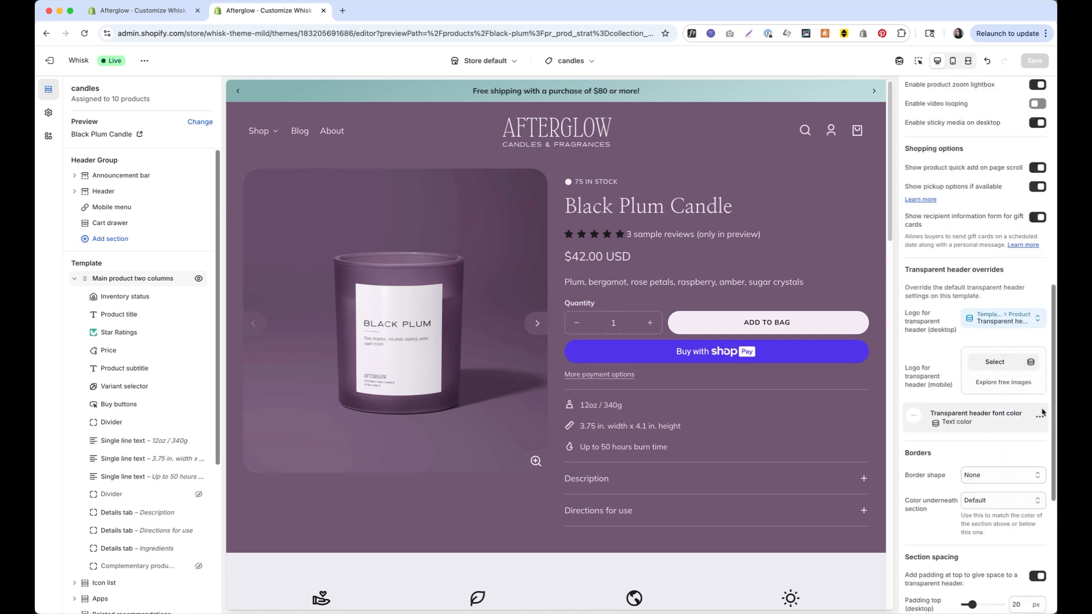
{"action": "scroll", "coordinate": [1044, 412], "scroll_direction": "down", "scroll_amount": 1}
{"action": "left_click", "coordinate": [1007, 460]}
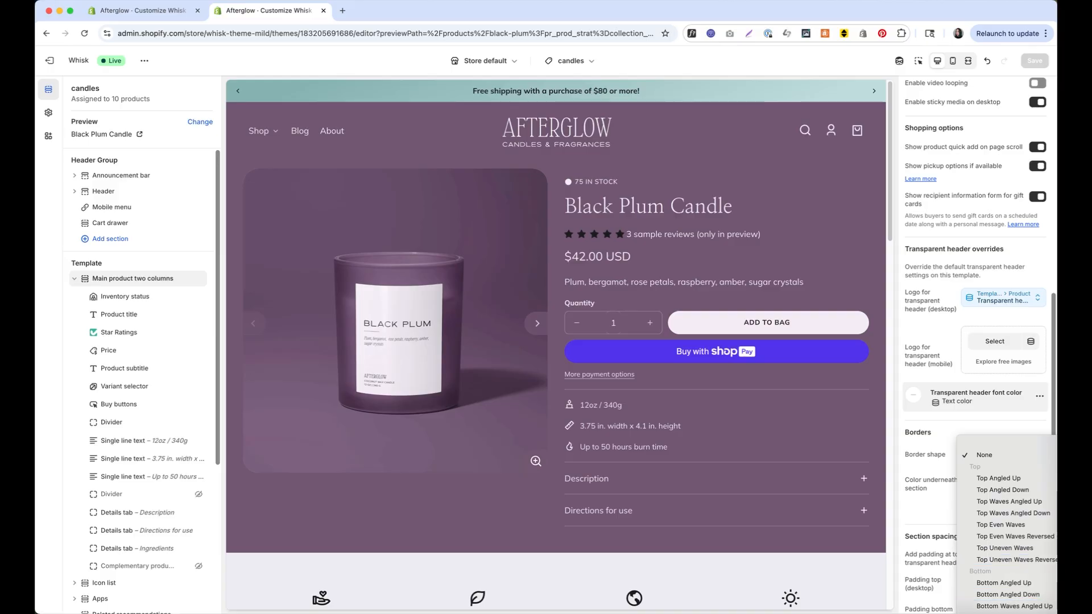
{"action": "left_click", "coordinate": [1004, 613]}
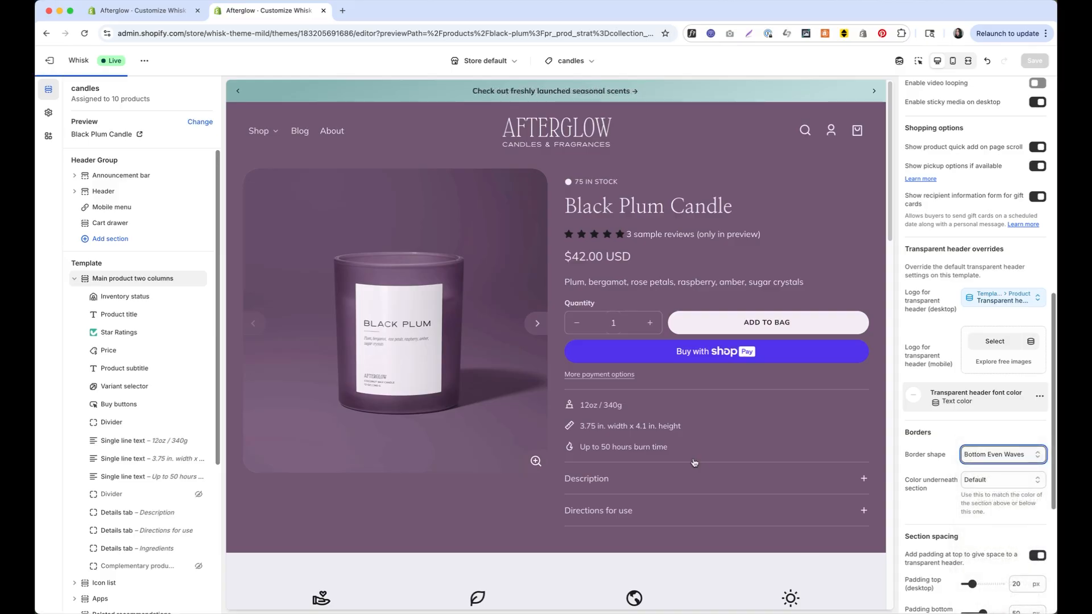
{"action": "scroll", "coordinate": [694, 462], "scroll_direction": "down", "scroll_amount": 3}
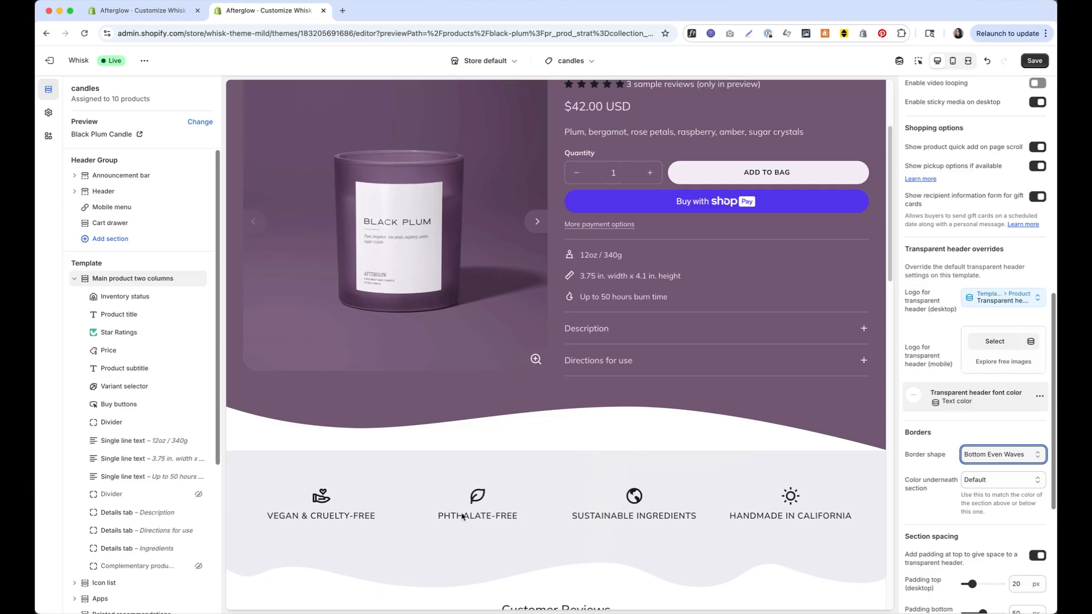
Set the colour underneath the wave border to Accent 3 and save the template
{"action": "left_click", "coordinate": [1029, 480]}
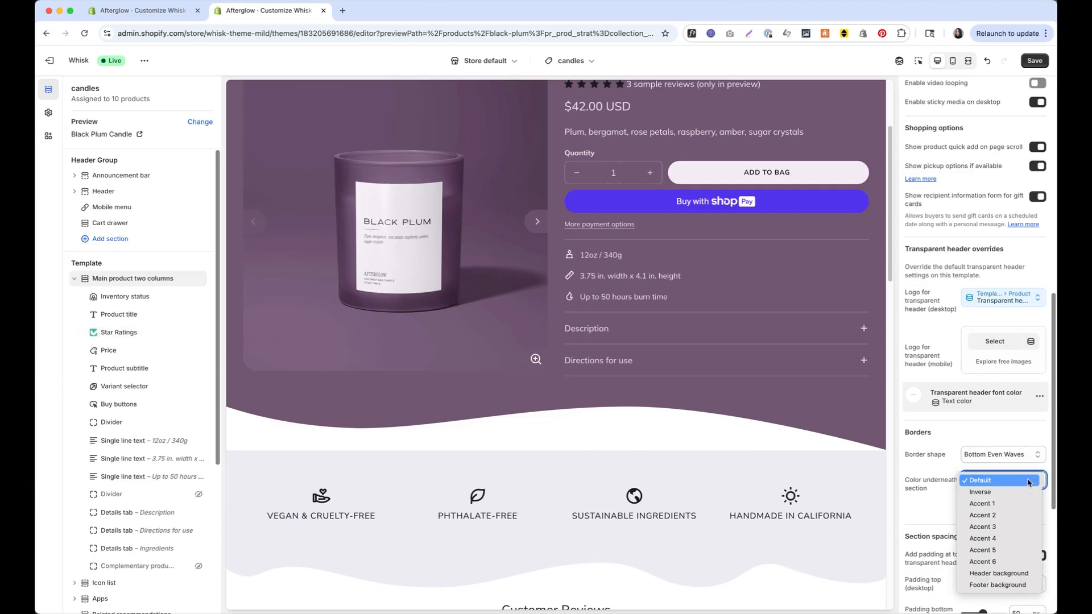
{"action": "left_click", "coordinate": [992, 527]}
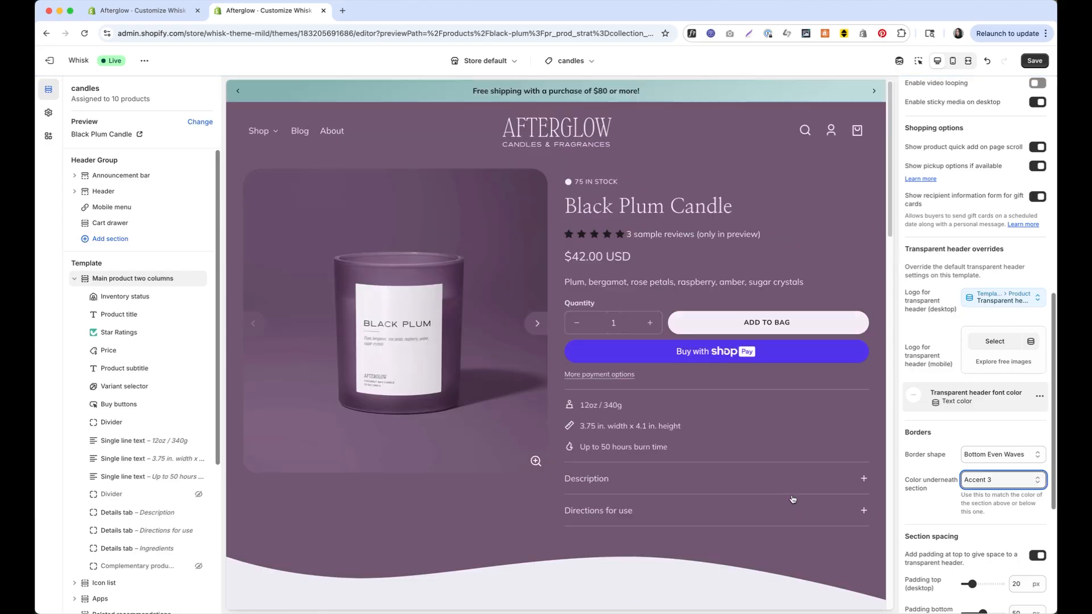
{"action": "scroll", "coordinate": [755, 244], "scroll_direction": "down", "scroll_amount": 2}
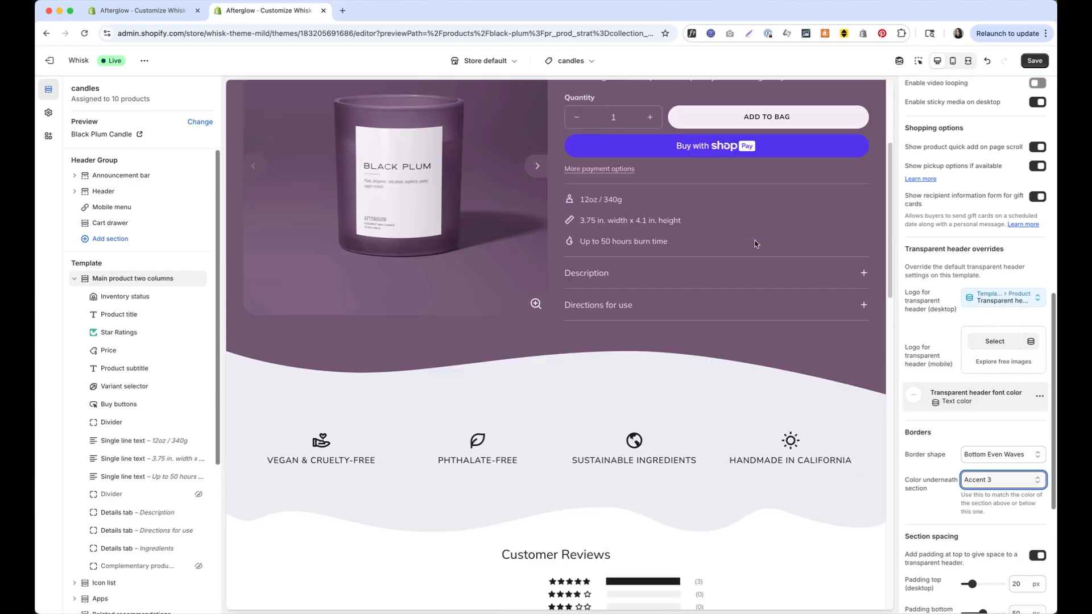
{"action": "scroll", "coordinate": [755, 244], "scroll_direction": "up", "scroll_amount": 10}
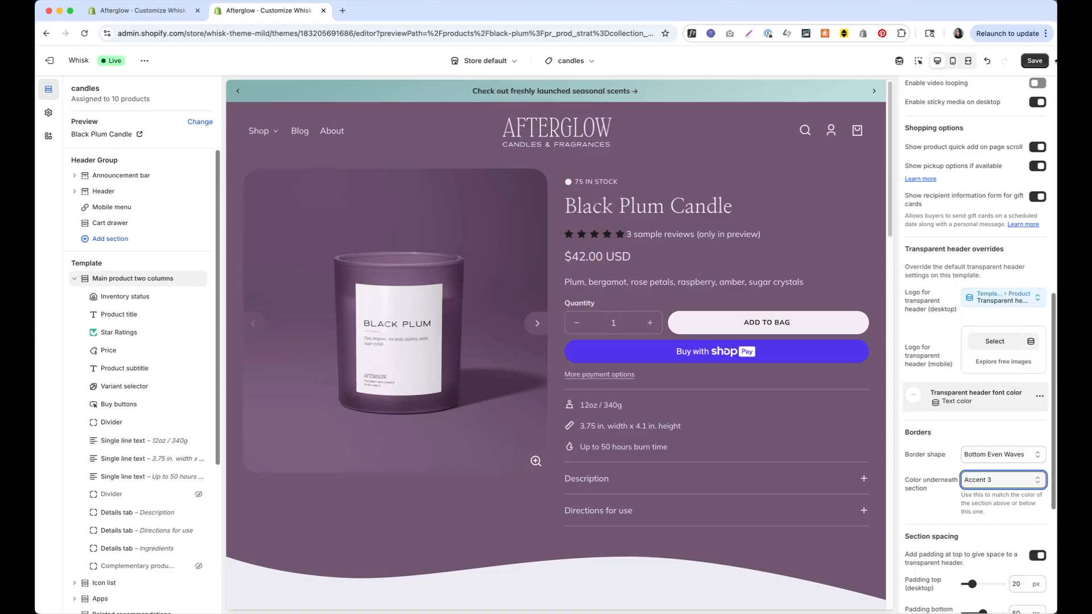
{"action": "left_click", "coordinate": [1040, 64]}
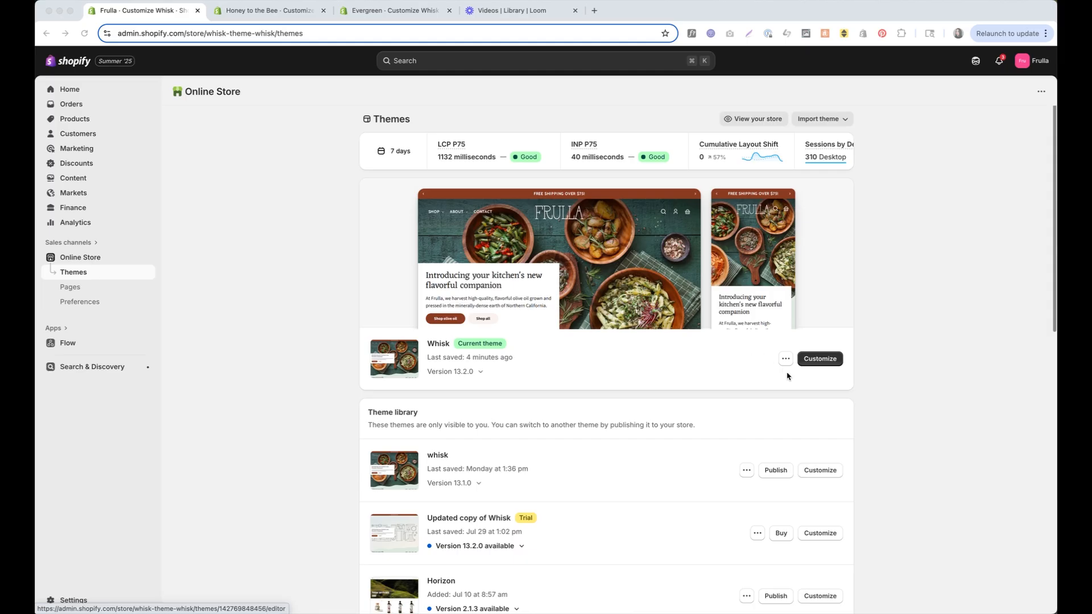
Customize Frulla's current Whisk theme and select the Header section
{"action": "left_click", "coordinate": [833, 359]}
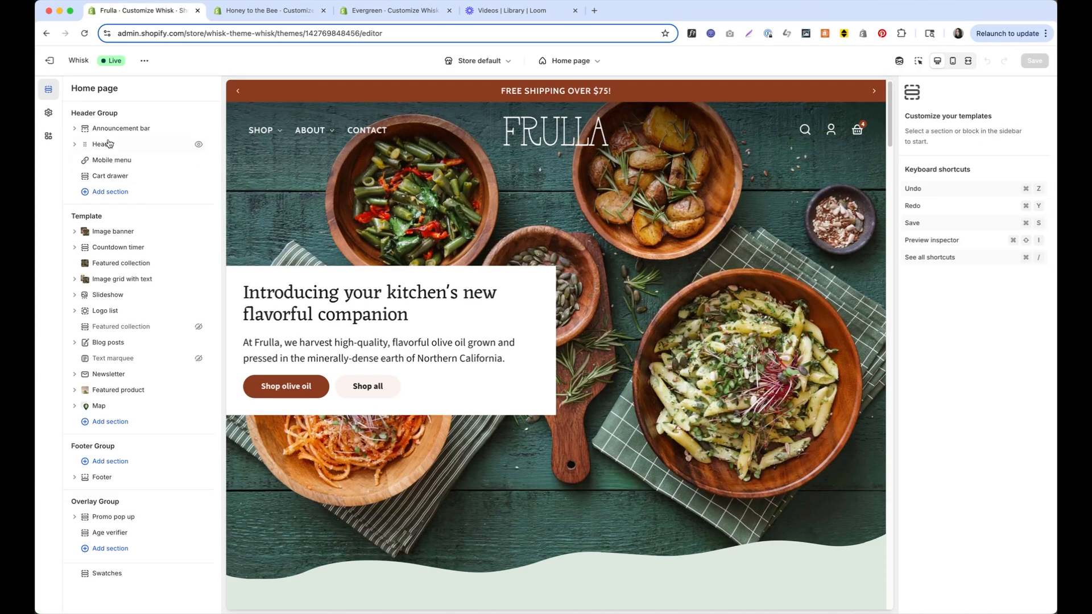
{"action": "left_click", "coordinate": [111, 149]}
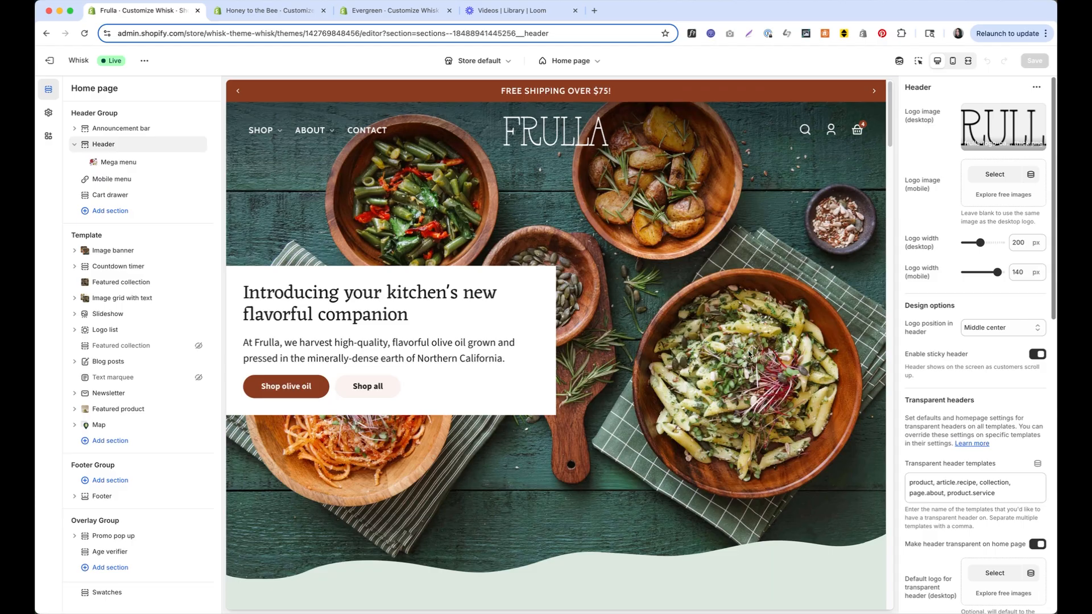
Remove the stray spaces in article.recipe in the transparent header templates list and save
{"action": "left_click", "coordinate": [590, 60]}
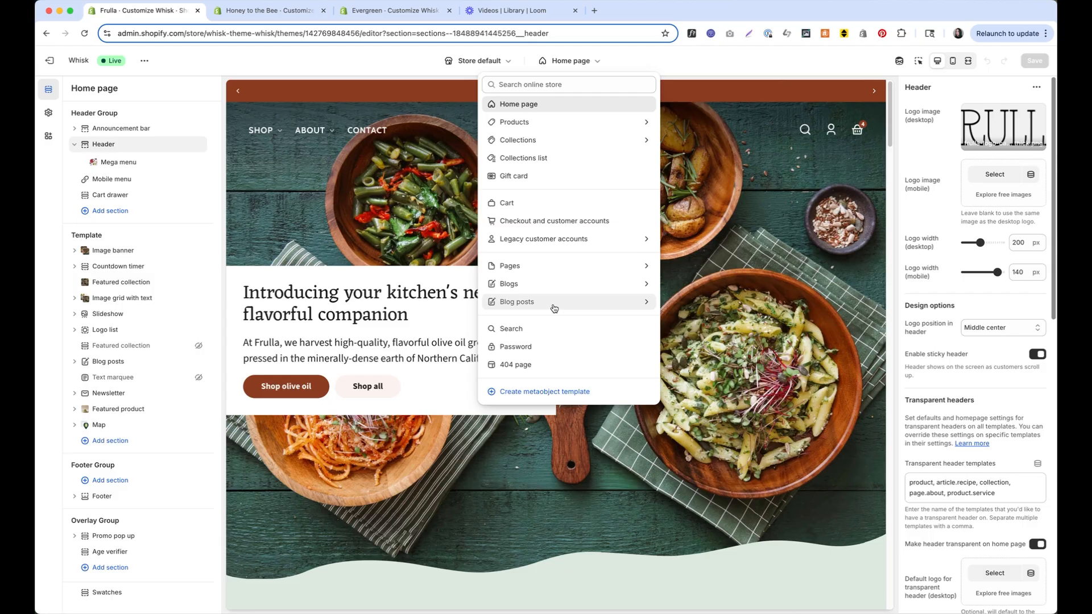
{"action": "left_click", "coordinate": [949, 483]}
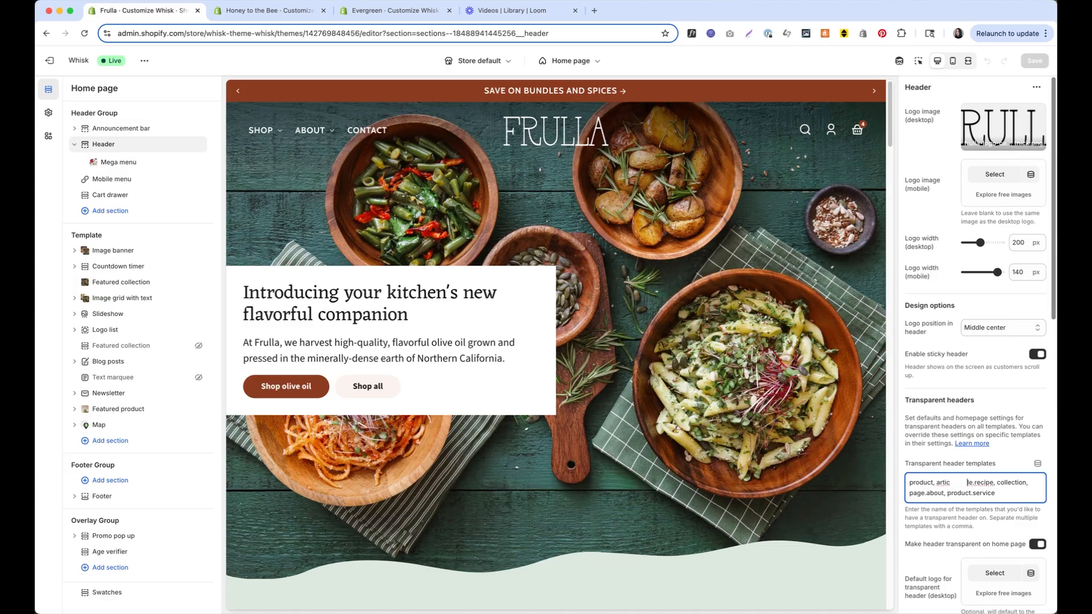
{"action": "key", "text": "BackSpace"}
{"action": "key", "text": "BackSpace"}
{"action": "key", "text": "BackSpace"}
{"action": "key", "text": "BackSpace"}
{"action": "key", "text": "BackSpace"}
{"action": "key", "text": "BackSpace"}
{"action": "key", "text": "BackSpace"}
{"action": "key", "text": "BackSpace"}
{"action": "key", "text": "BackSpace"}
{"action": "key", "text": "BackSpace"}
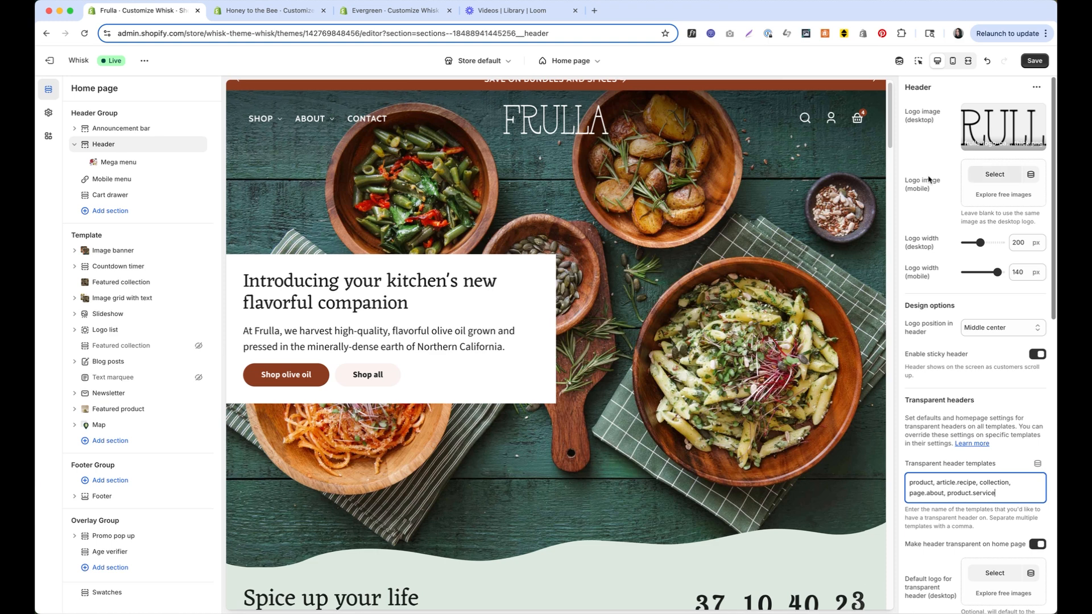
{"action": "left_click", "coordinate": [1035, 61]}
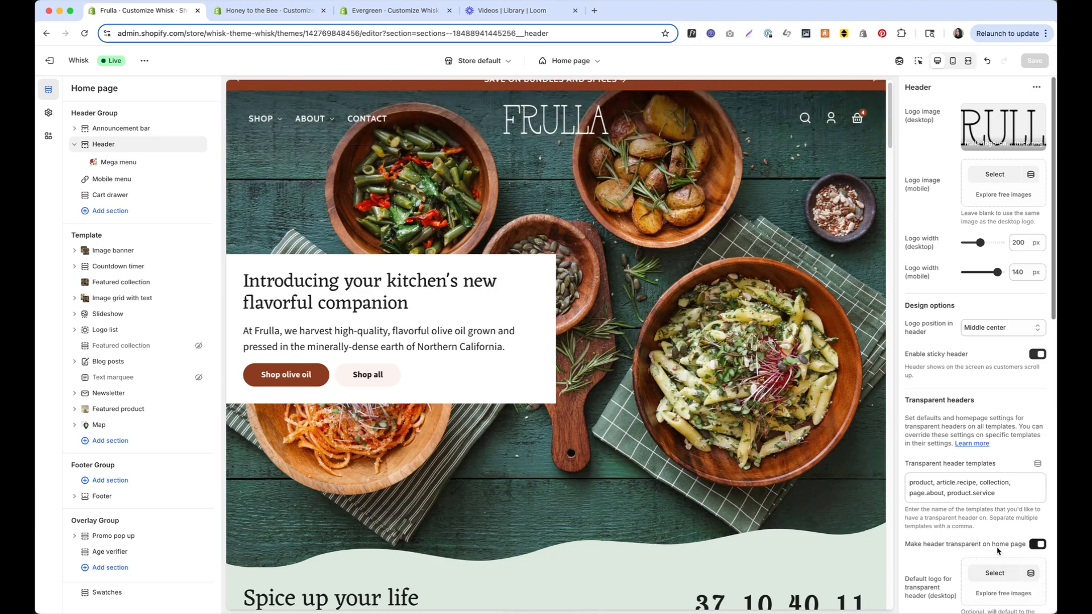
Turn off the home-page transparent header, prepend 'index,' to the templates list, and save
{"action": "left_click", "coordinate": [1031, 545]}
{"action": "left_click", "coordinate": [911, 483]}
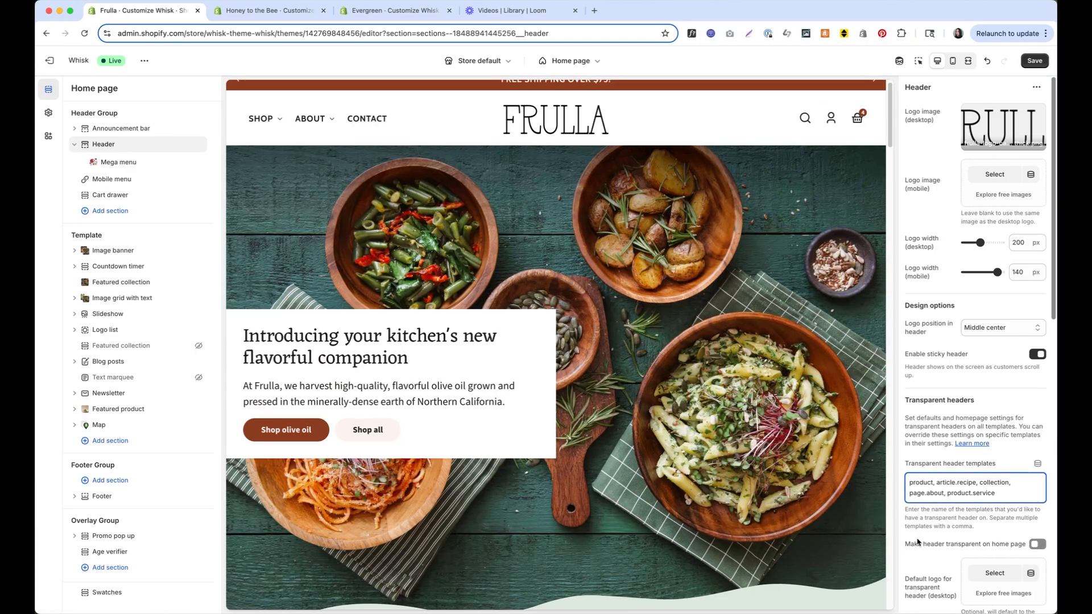
{"action": "type", "text": "index,"}
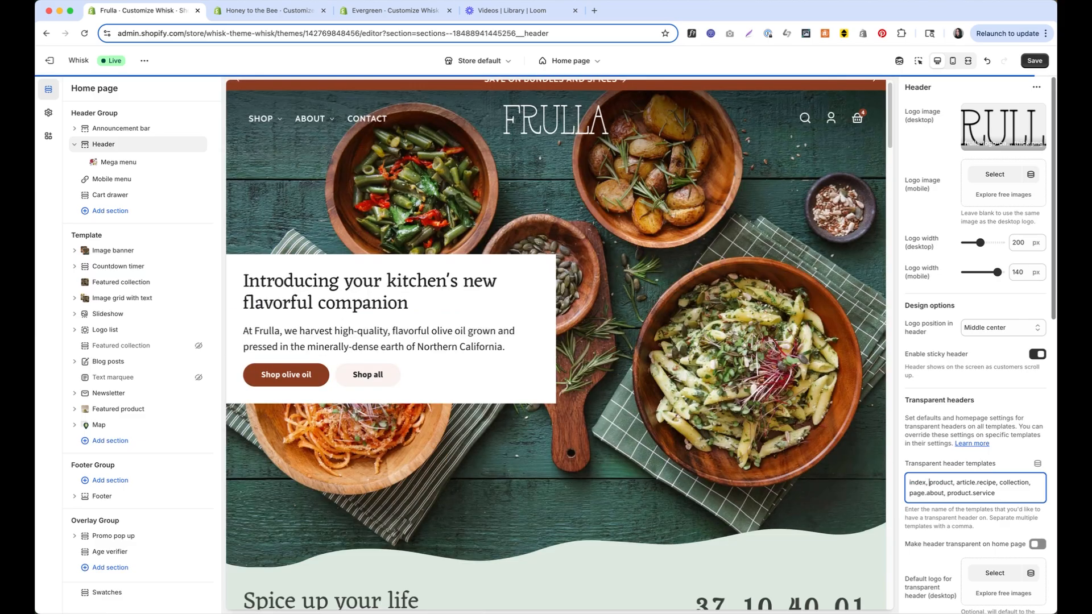
{"action": "left_click", "coordinate": [1035, 60]}
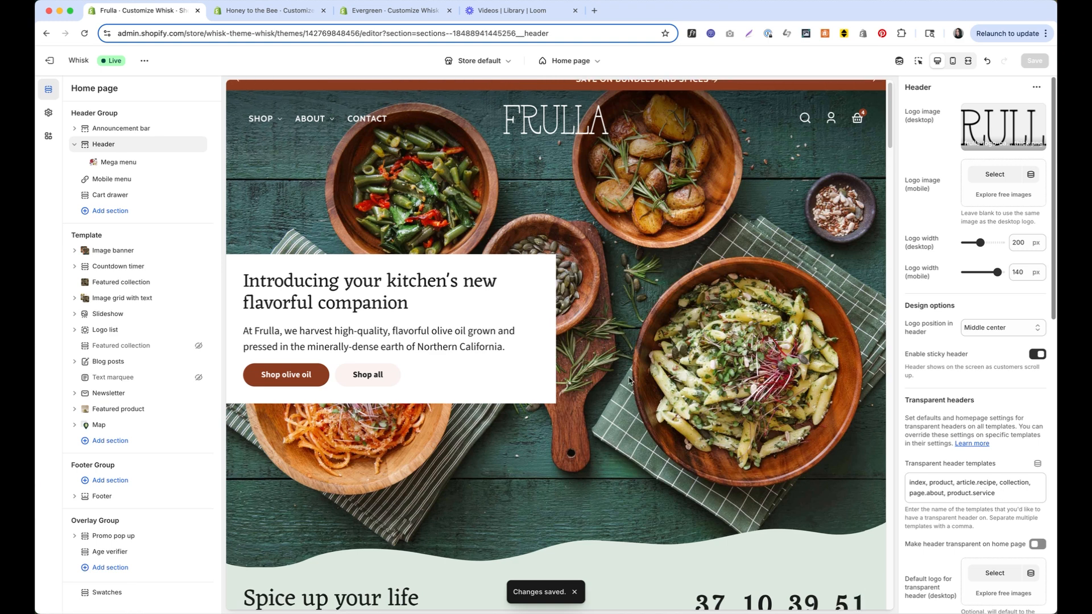
{"action": "left_click", "coordinate": [571, 61]}
{"action": "left_click", "coordinate": [578, 124]}
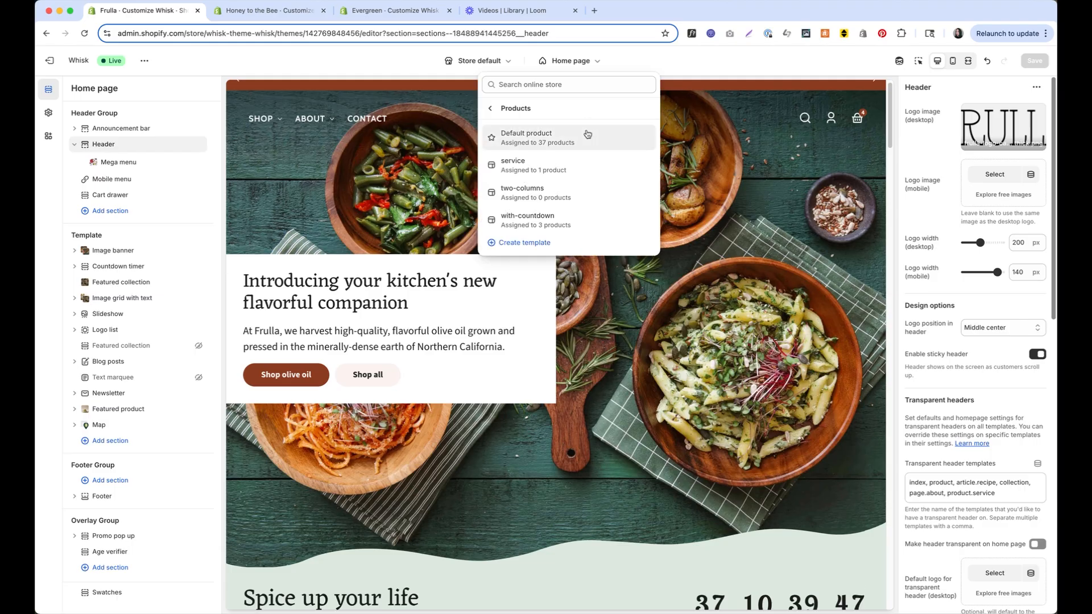
Preview the Default product template on the Lemon Infused Olive Oil product via Infused olive oils
{"action": "left_click", "coordinate": [588, 134]}
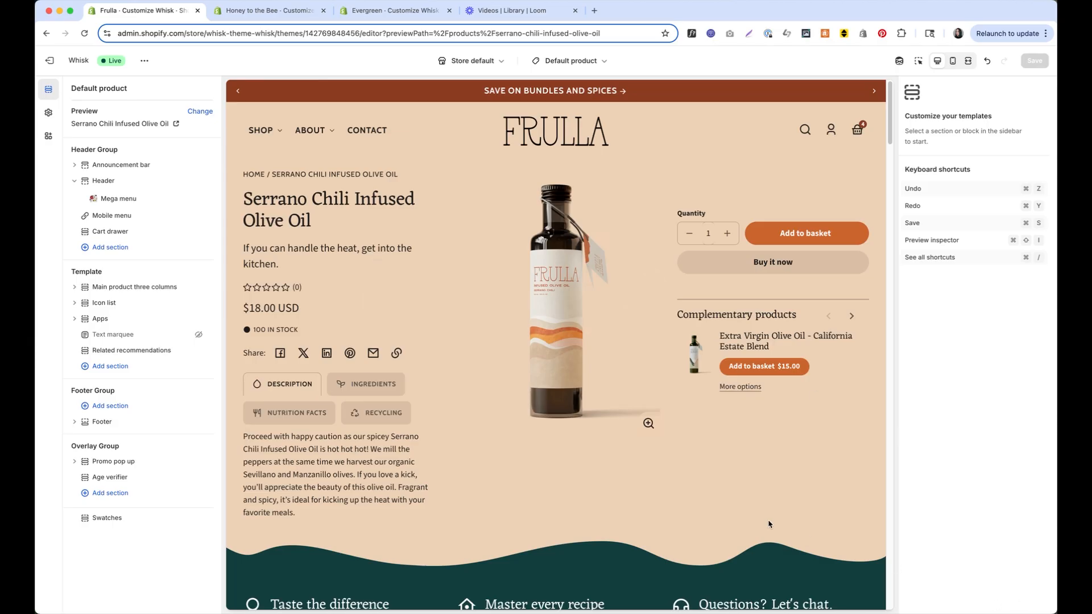
{"action": "scroll", "coordinate": [500, 362], "scroll_direction": "down", "scroll_amount": 15}
{"action": "scroll", "coordinate": [501, 365], "scroll_direction": "down", "scroll_amount": 20}
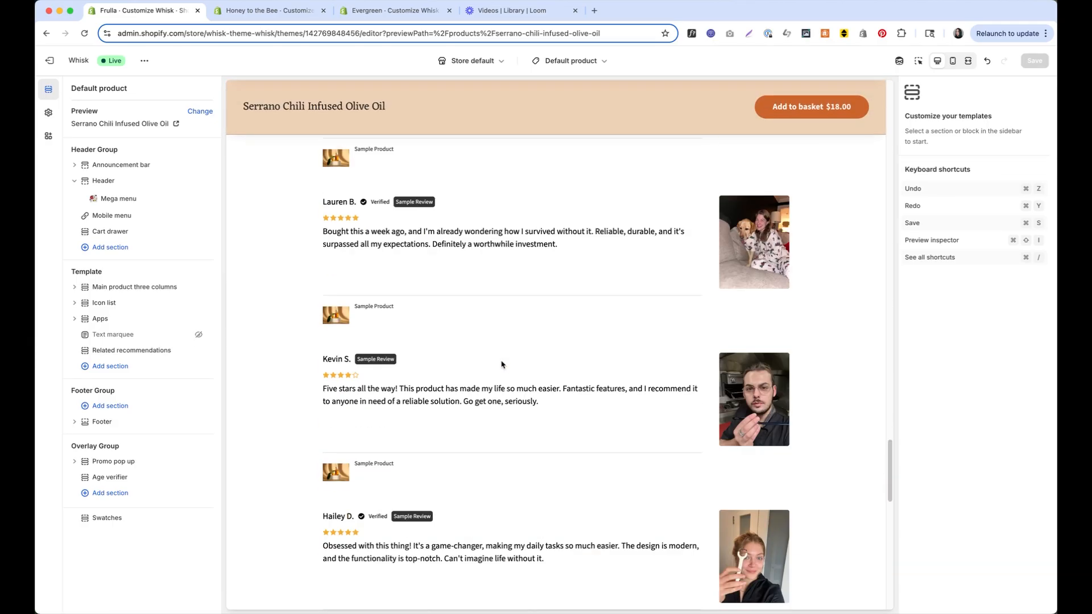
{"action": "scroll", "coordinate": [501, 365], "scroll_direction": "up", "scroll_amount": 20}
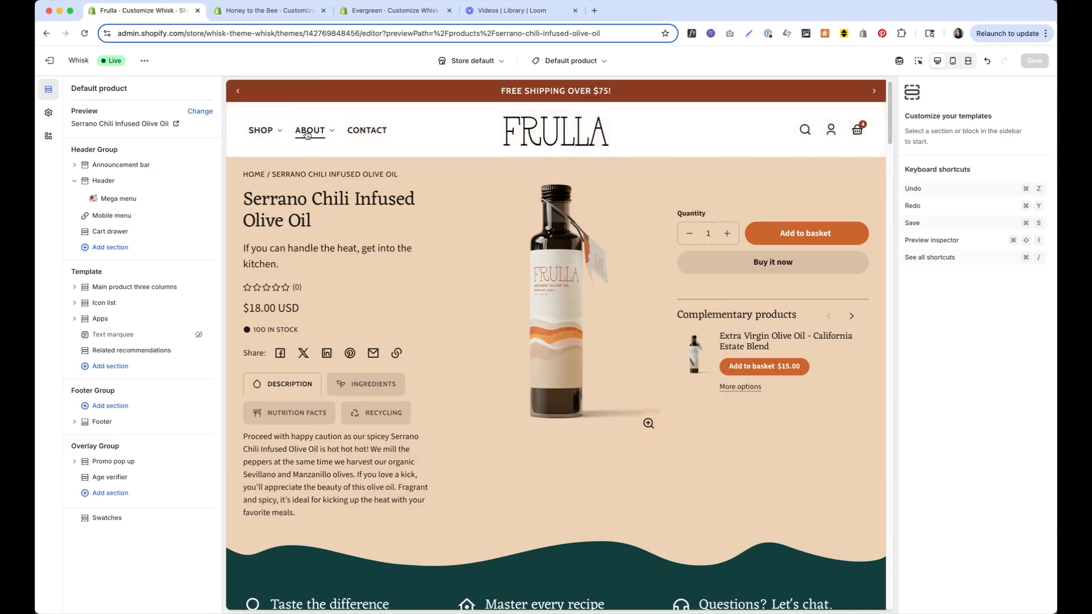
{"action": "left_click", "coordinate": [252, 134]}
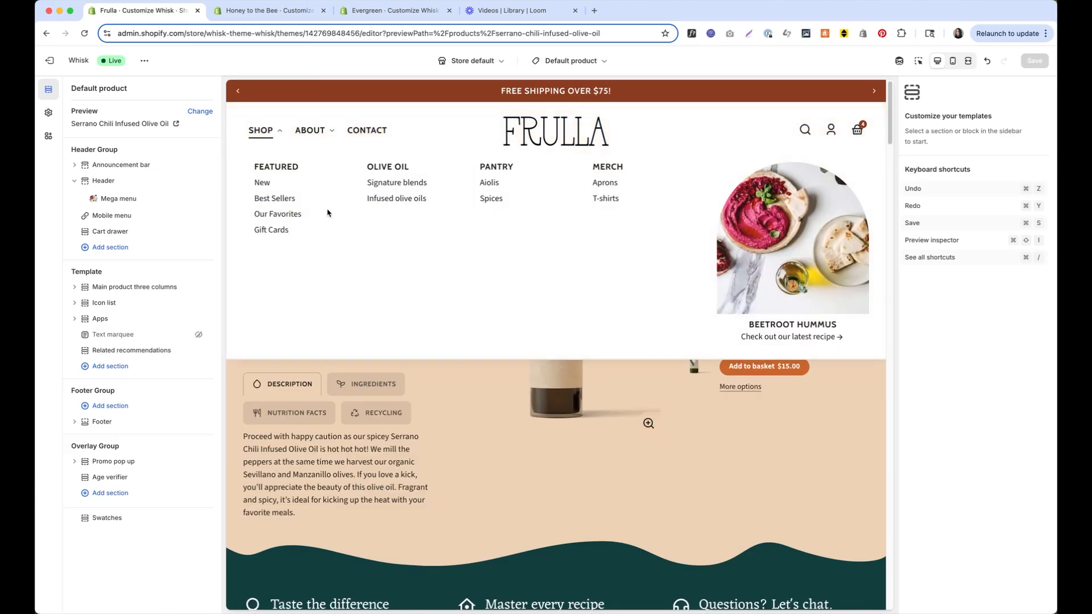
{"action": "left_click", "coordinate": [422, 198]}
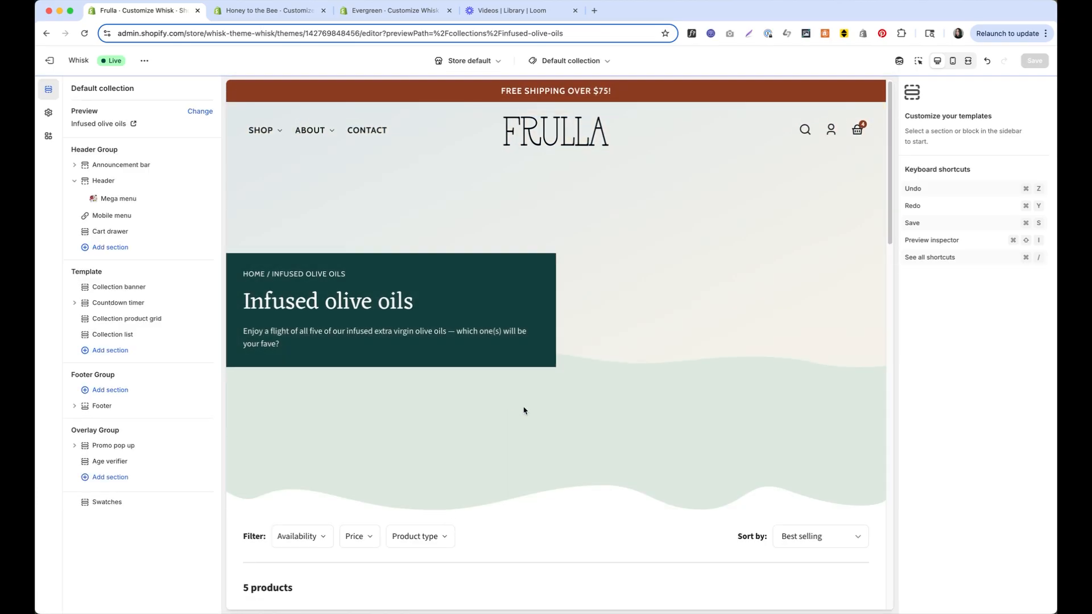
{"action": "scroll", "coordinate": [546, 415], "scroll_direction": "down", "scroll_amount": 10}
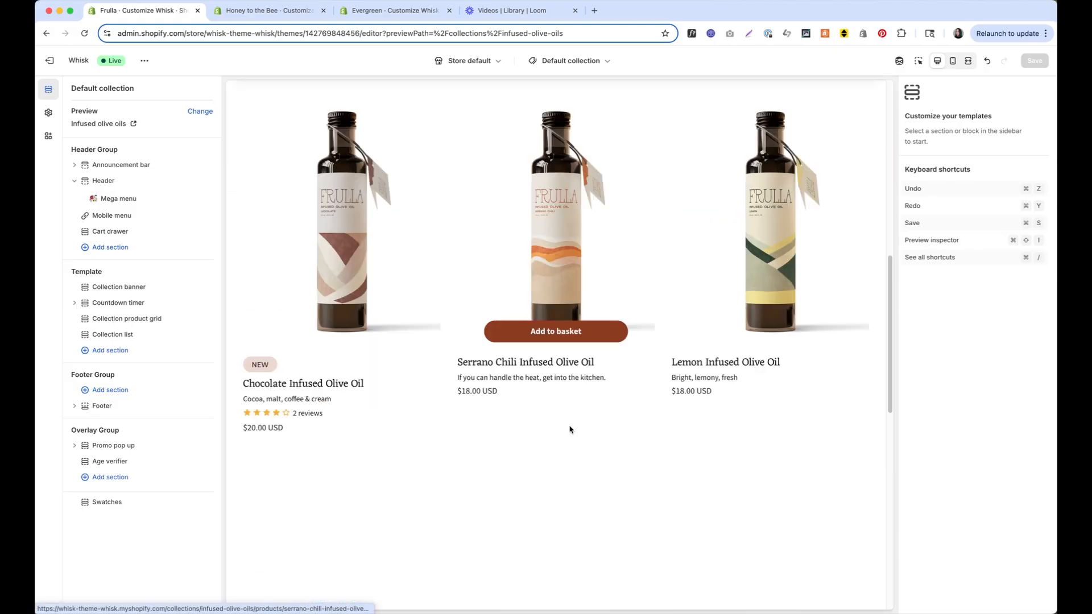
{"action": "left_click", "coordinate": [777, 237]}
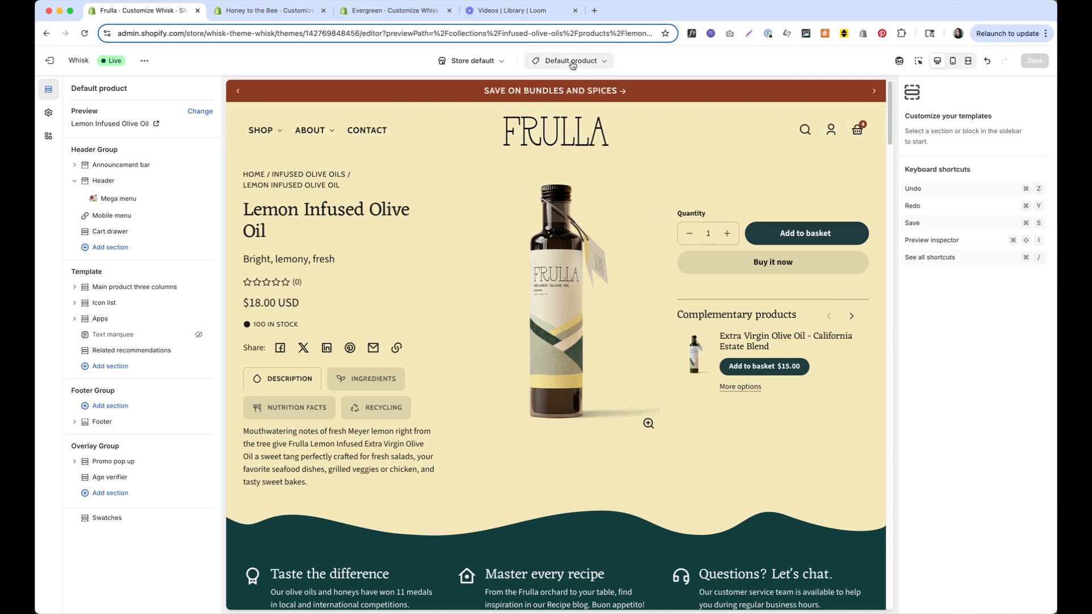
Preview California Estate Blend from Signature blends and select Main product three columns
{"action": "mouse_move", "coordinate": [265, 133]}
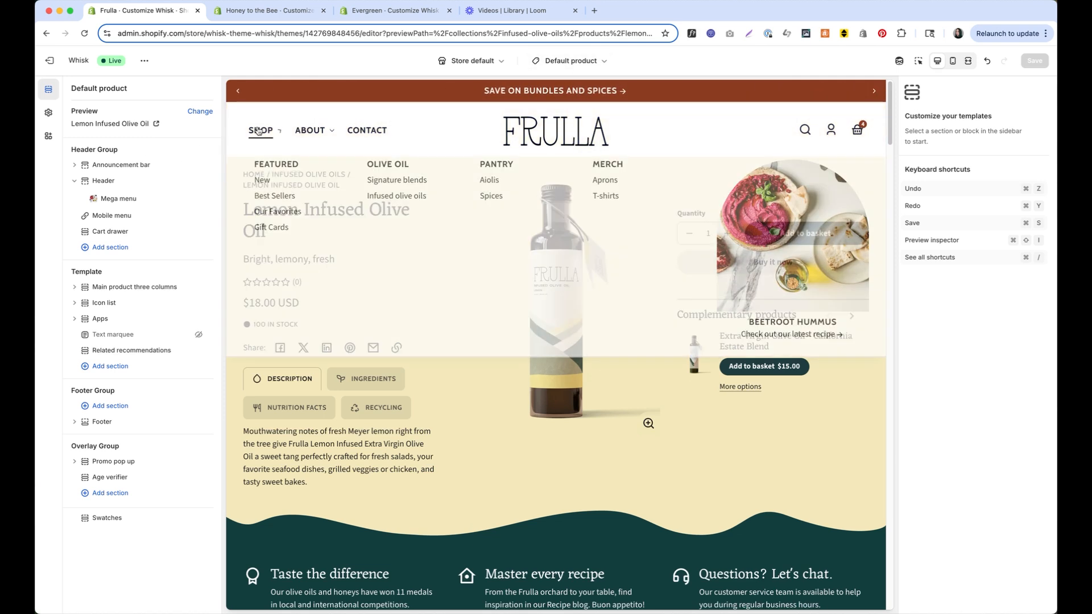
{"action": "left_click", "coordinate": [397, 183]}
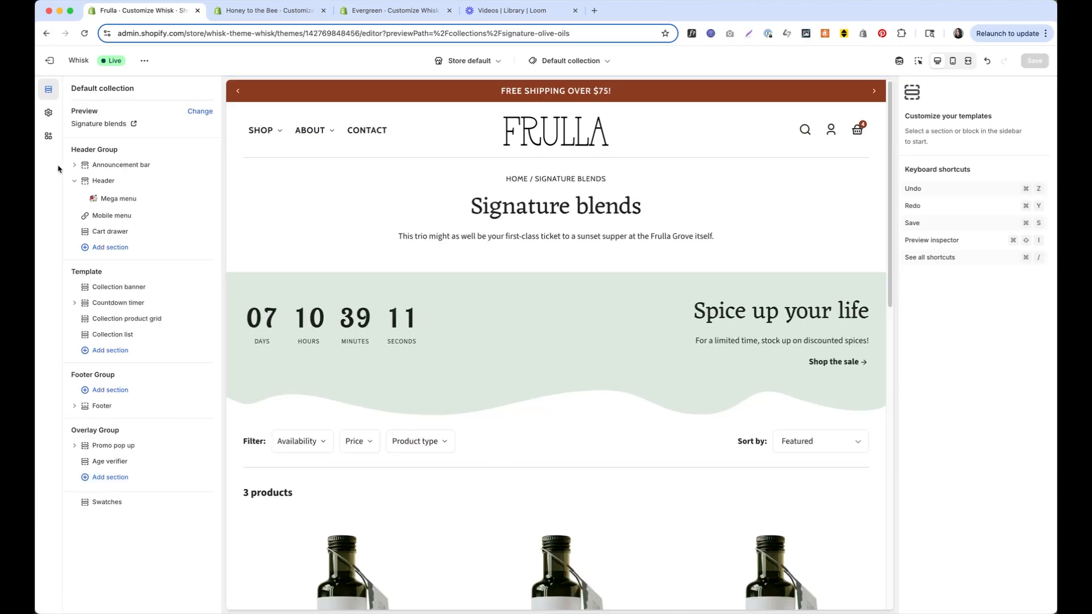
{"action": "scroll", "coordinate": [391, 212], "scroll_direction": "down", "scroll_amount": 3}
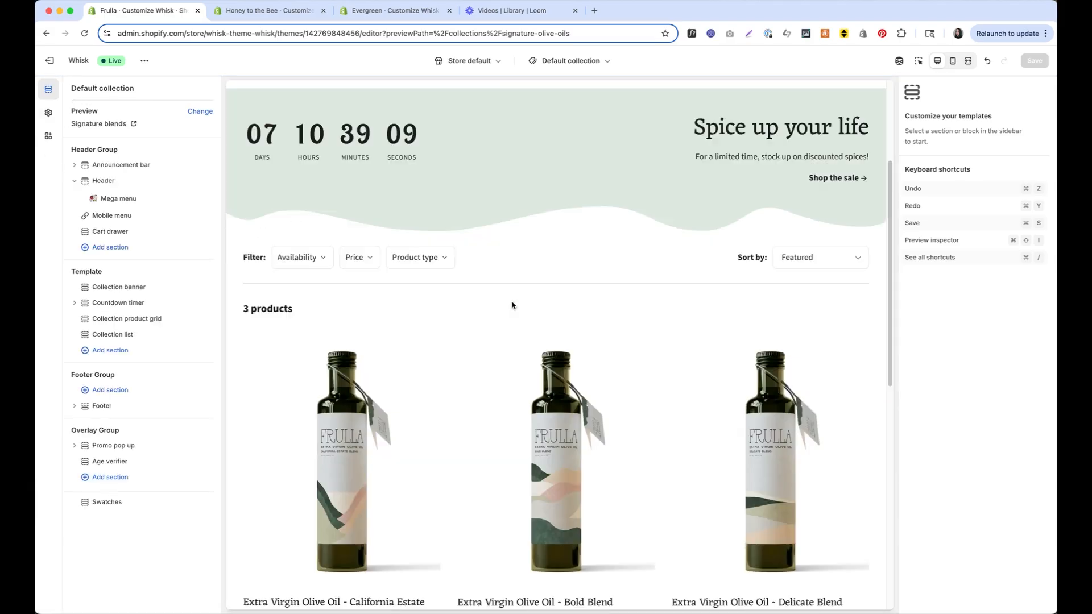
{"action": "left_click", "coordinate": [333, 427]}
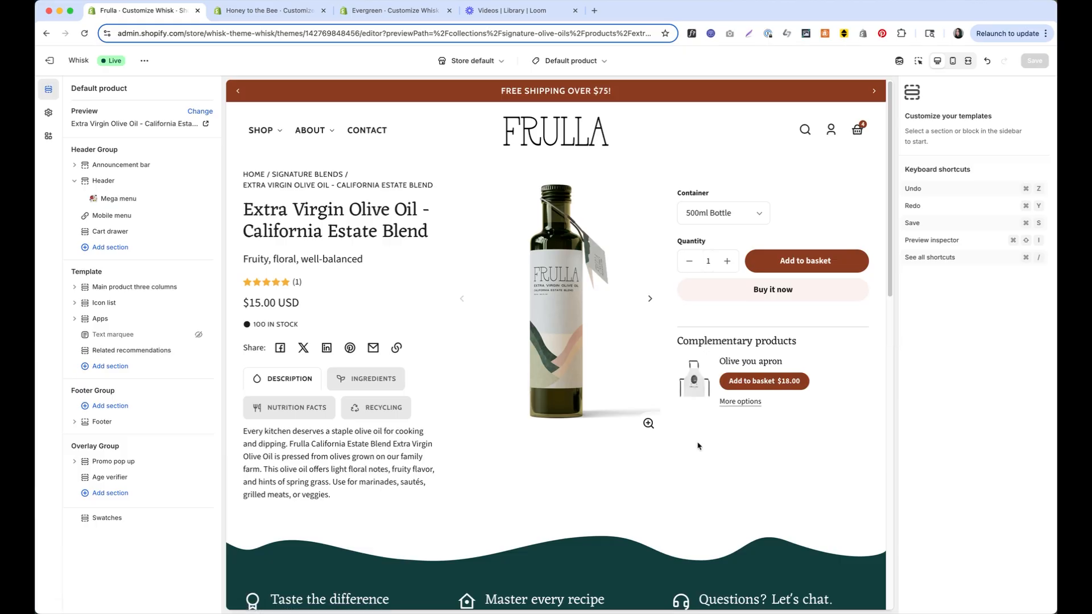
{"action": "left_click", "coordinate": [132, 287]}
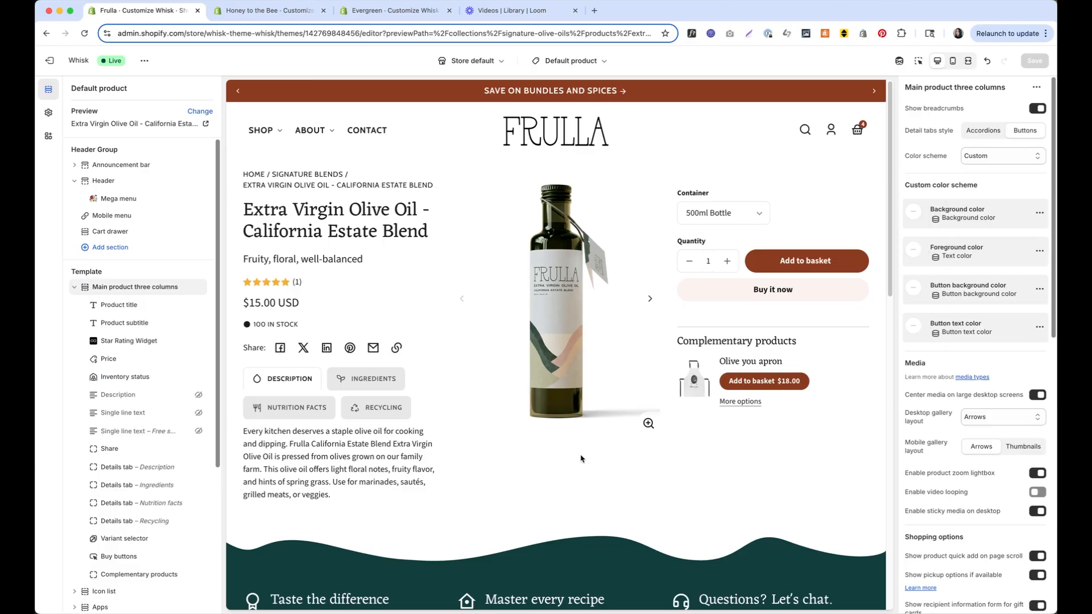
Switch to the service product template and review Main product two columns' transparent header overrides
{"action": "left_click", "coordinate": [571, 60]}
{"action": "left_click", "coordinate": [554, 120]}
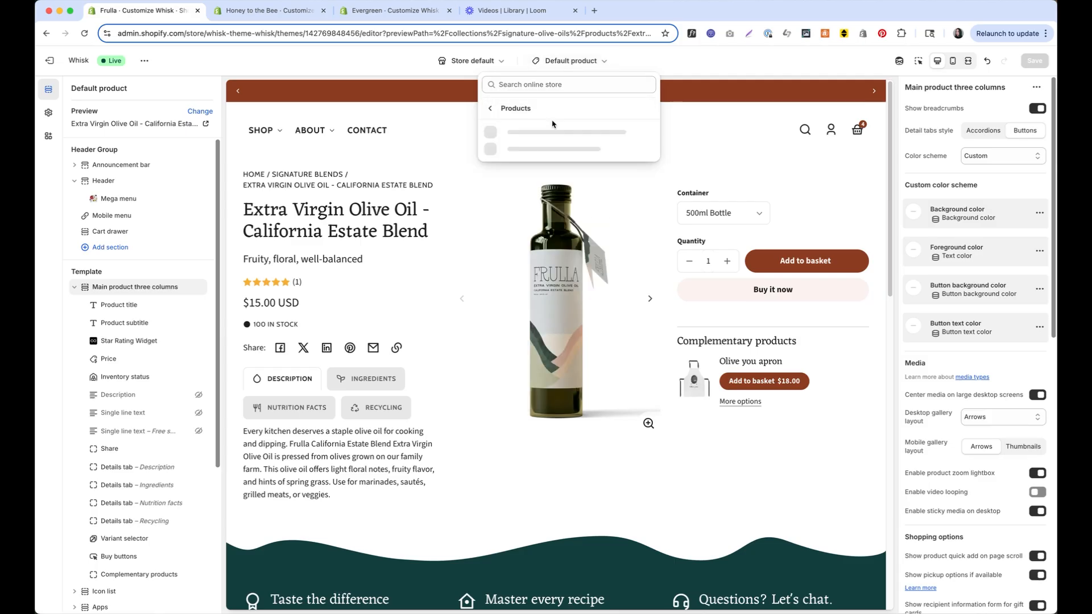
{"action": "left_click", "coordinate": [546, 167]}
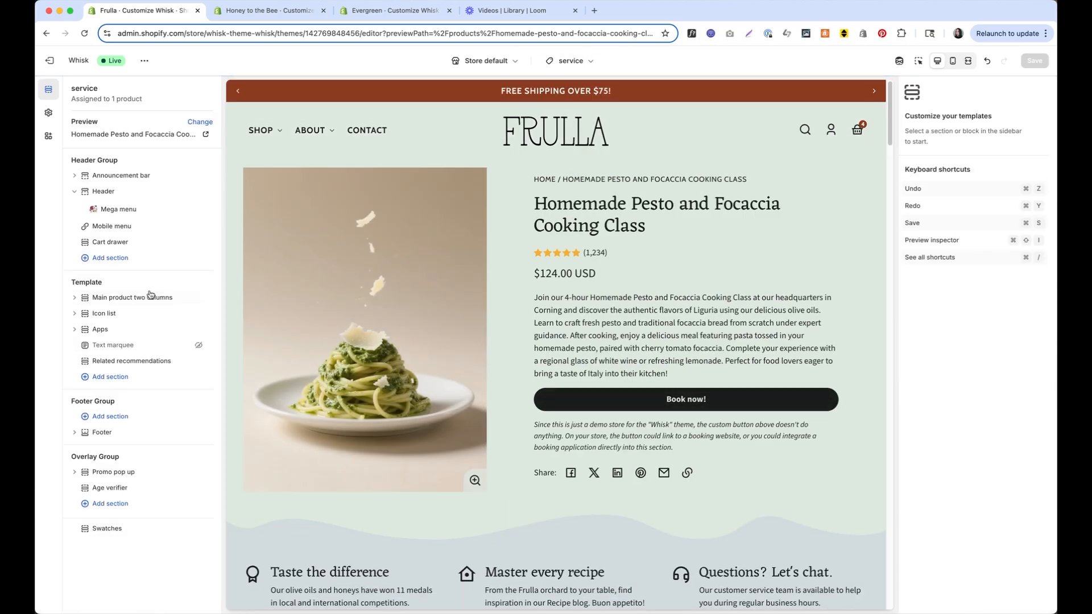
{"action": "left_click", "coordinate": [151, 300]}
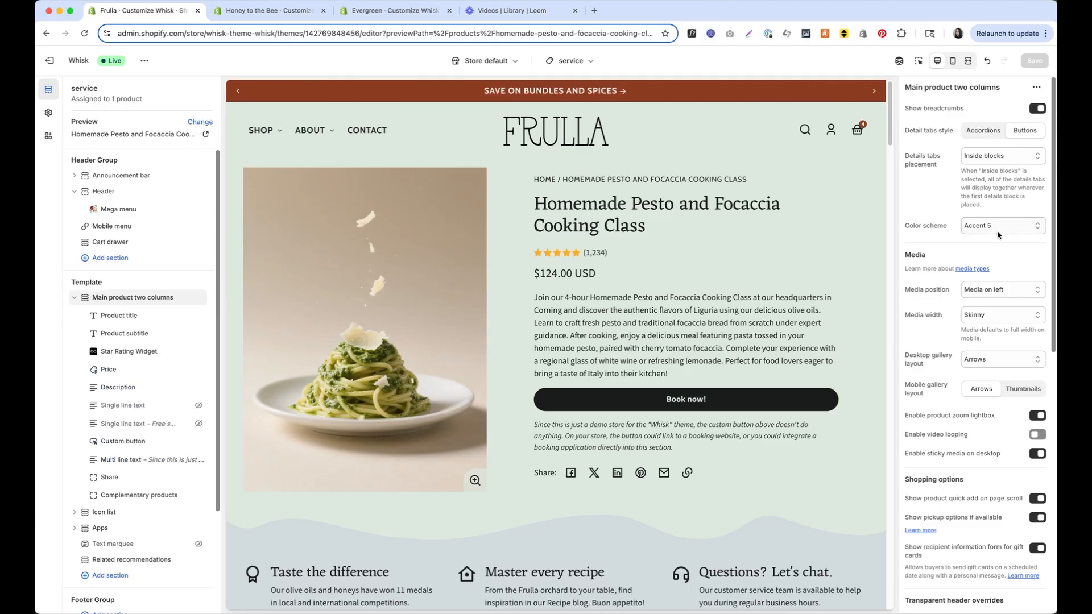
{"action": "scroll", "coordinate": [998, 234], "scroll_direction": "down", "scroll_amount": 5}
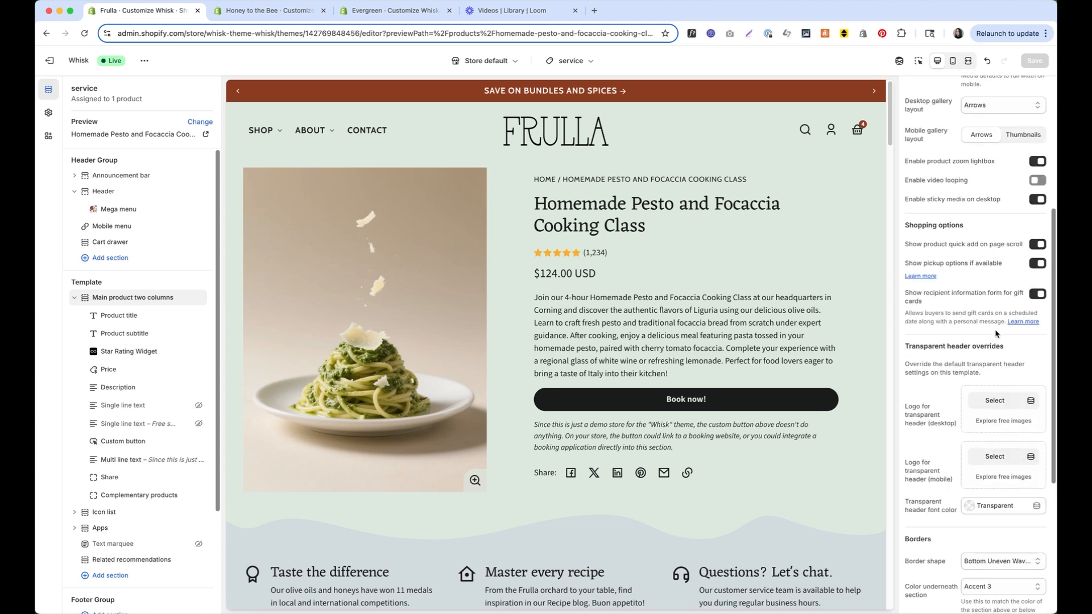
{"action": "scroll", "coordinate": [997, 334], "scroll_direction": "down", "scroll_amount": 3}
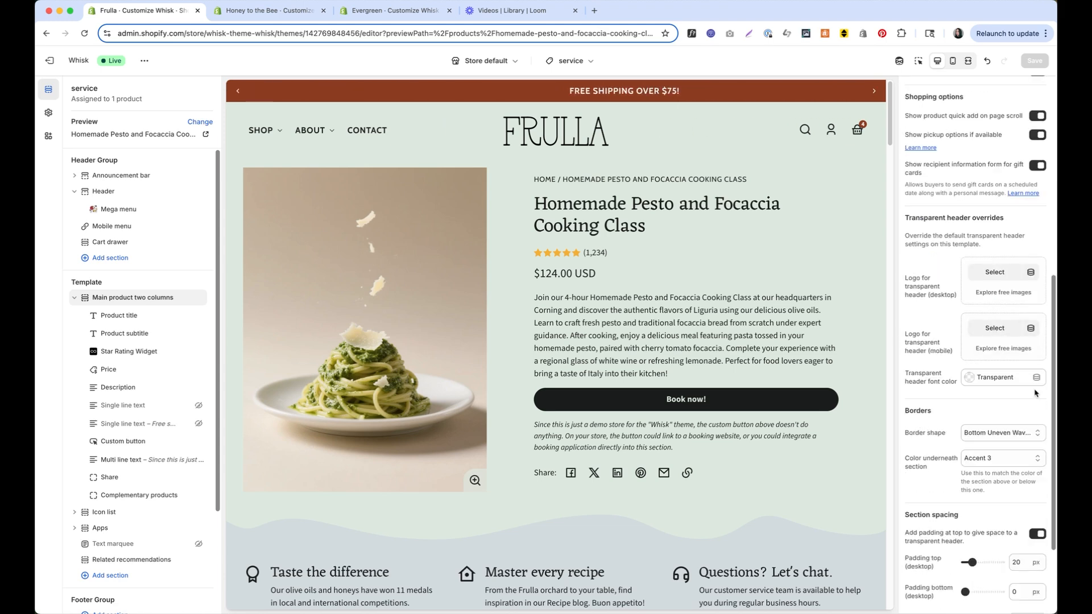
{"action": "scroll", "coordinate": [1000, 513], "scroll_direction": "down", "scroll_amount": 1}
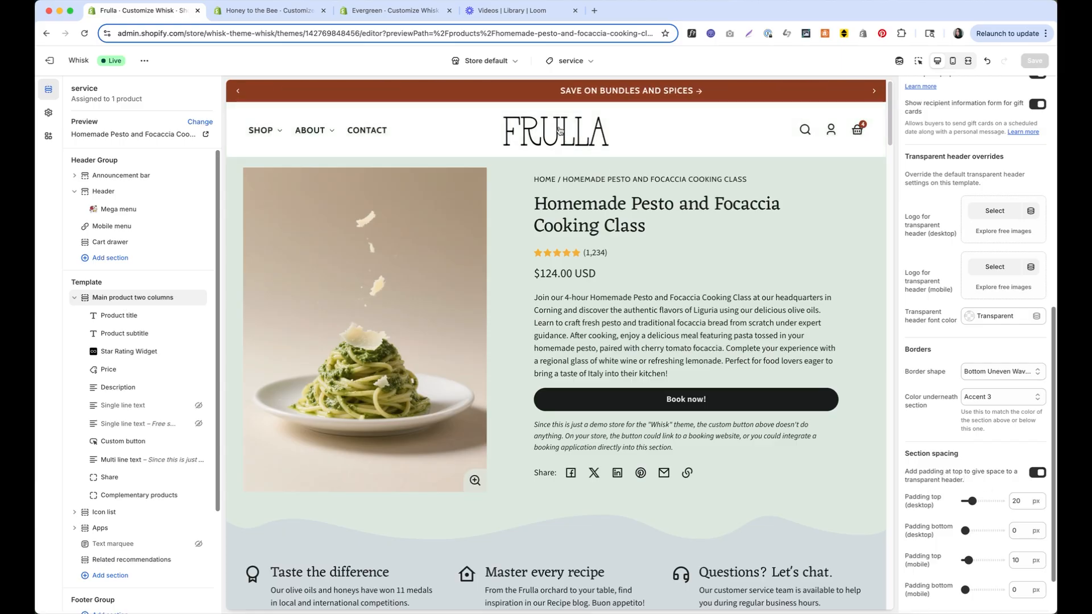
{"action": "left_click", "coordinate": [569, 61]}
Switch to the about page template and select its Image with text section
{"action": "left_click", "coordinate": [550, 266]}
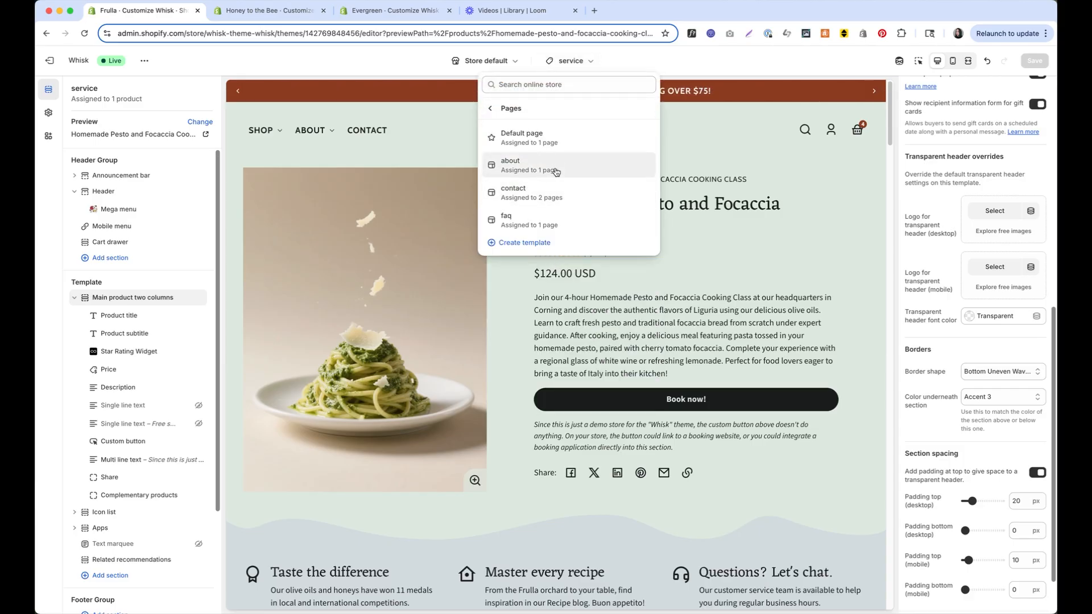
{"action": "left_click", "coordinate": [556, 172]}
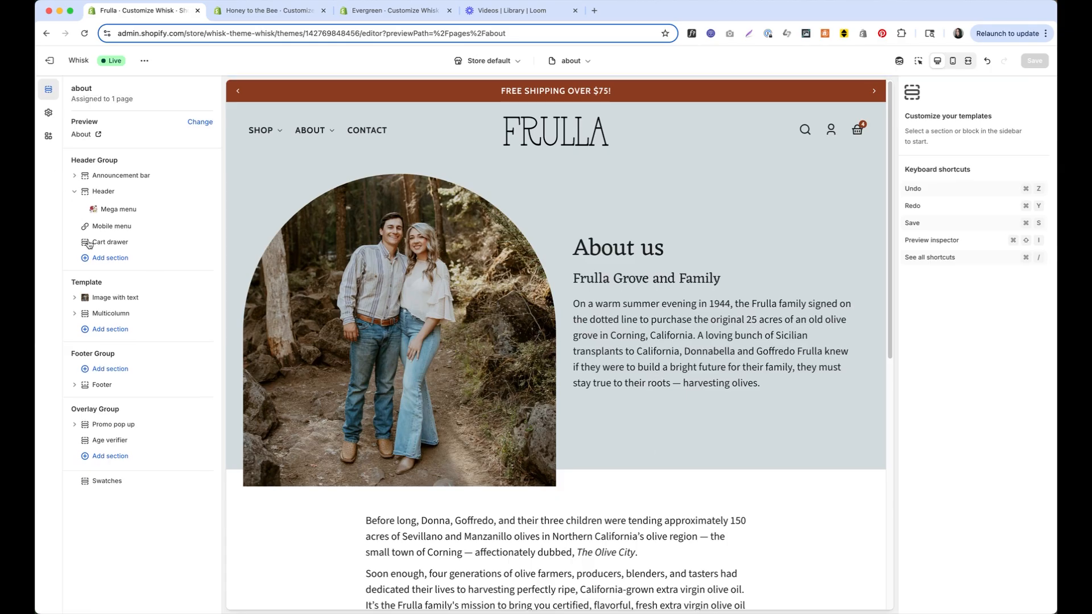
{"action": "left_click", "coordinate": [122, 298]}
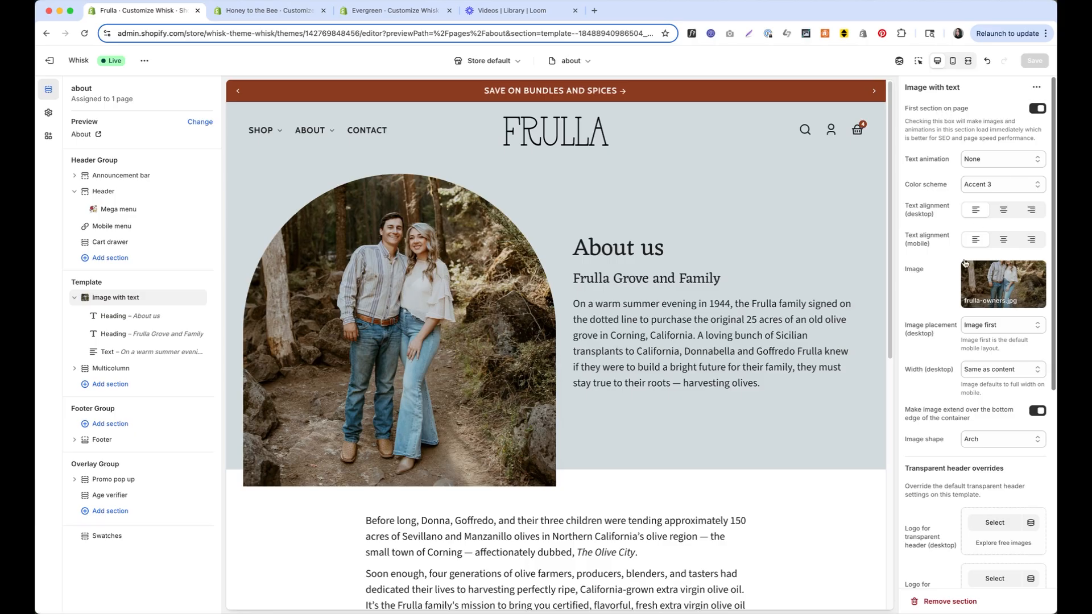
{"action": "scroll", "coordinate": [956, 342], "scroll_direction": "down", "scroll_amount": 5}
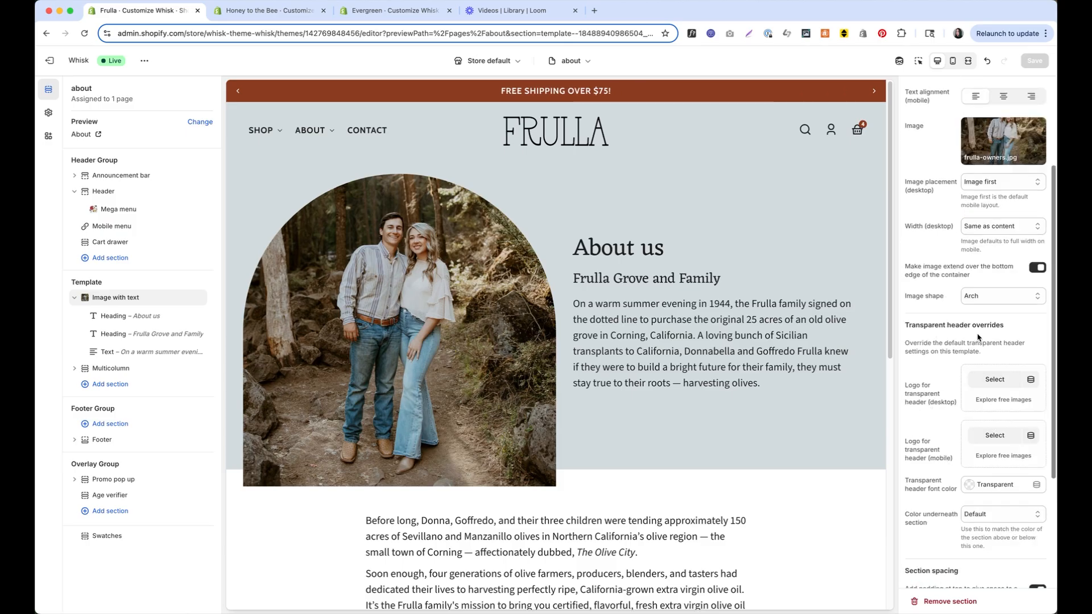
{"action": "scroll", "coordinate": [970, 415], "scroll_direction": "down", "scroll_amount": 6}
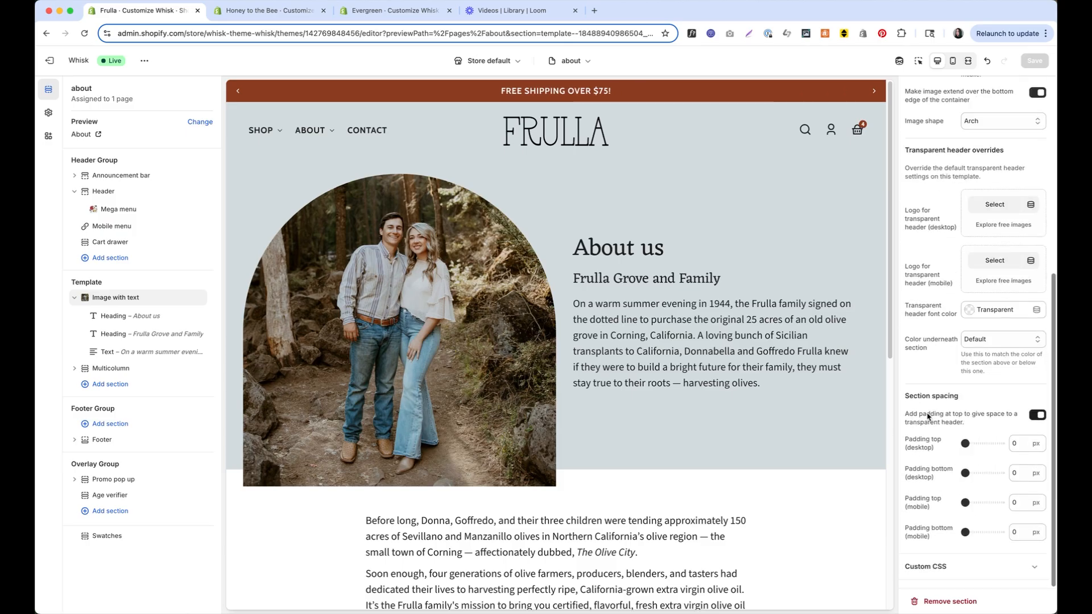
{"action": "scroll", "coordinate": [999, 415], "scroll_direction": "up", "scroll_amount": 11}
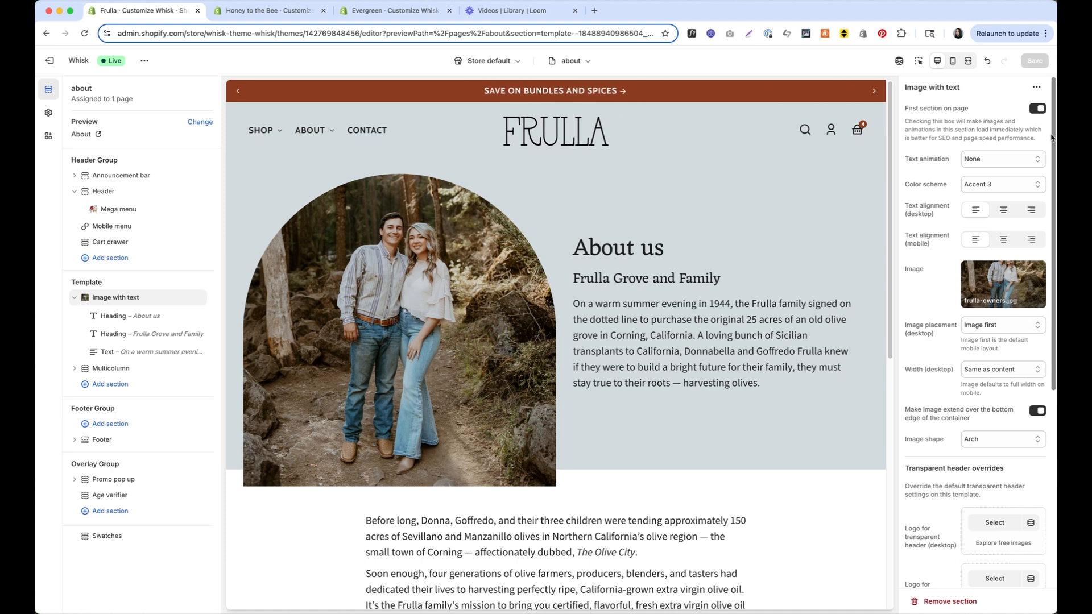
Toggle First section on page off and on twice, leaving it on
{"action": "left_click", "coordinate": [1037, 108]}
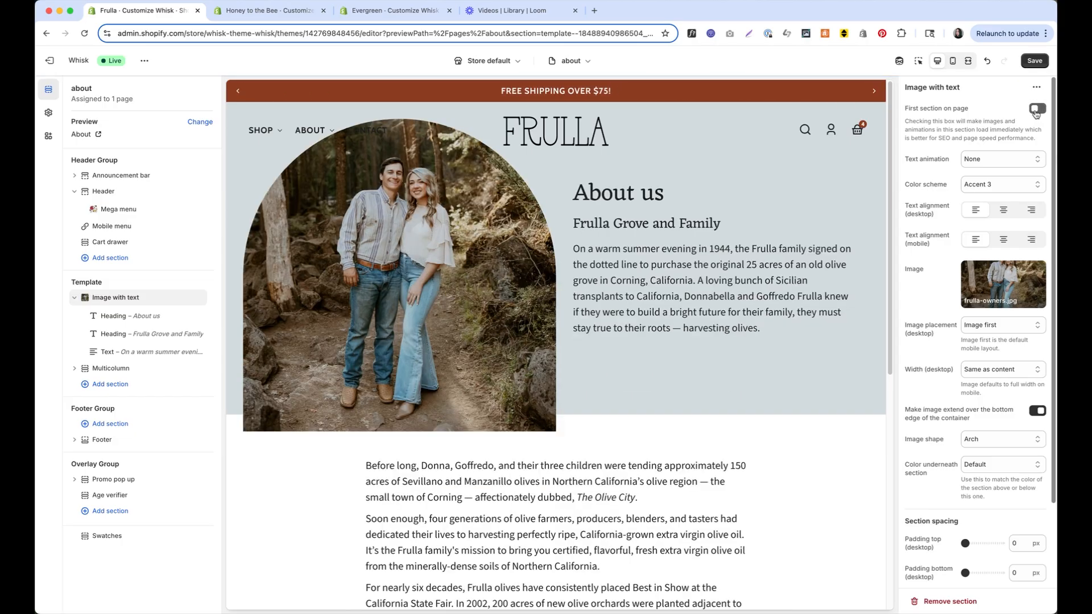
{"action": "scroll", "coordinate": [990, 217], "scroll_direction": "down", "scroll_amount": 3}
{"action": "scroll", "coordinate": [977, 226], "scroll_direction": "up", "scroll_amount": 3}
{"action": "left_click", "coordinate": [1036, 108]}
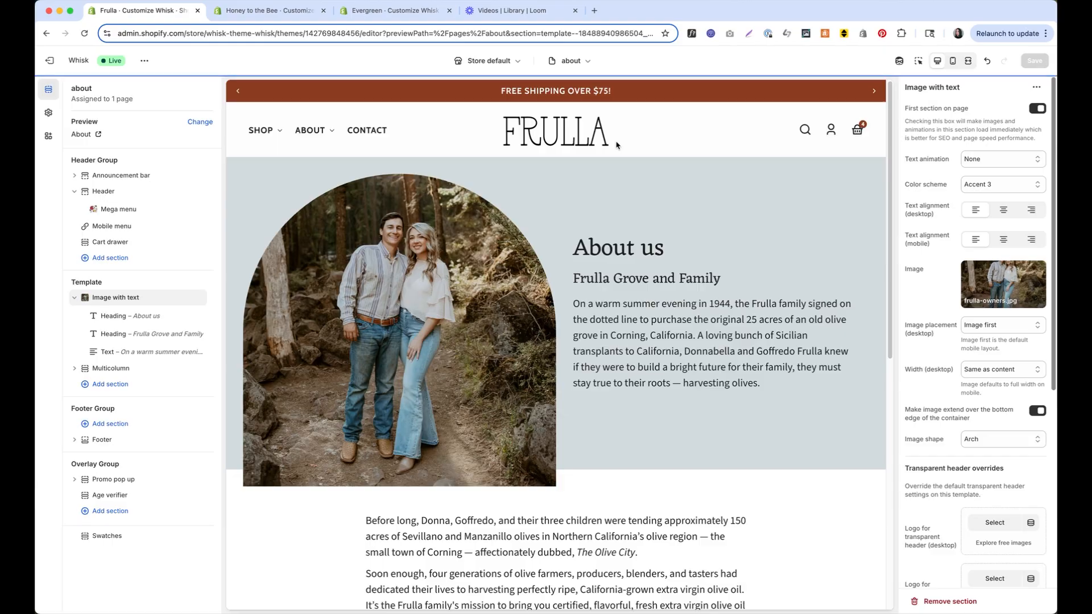
{"action": "key", "text": "space"}
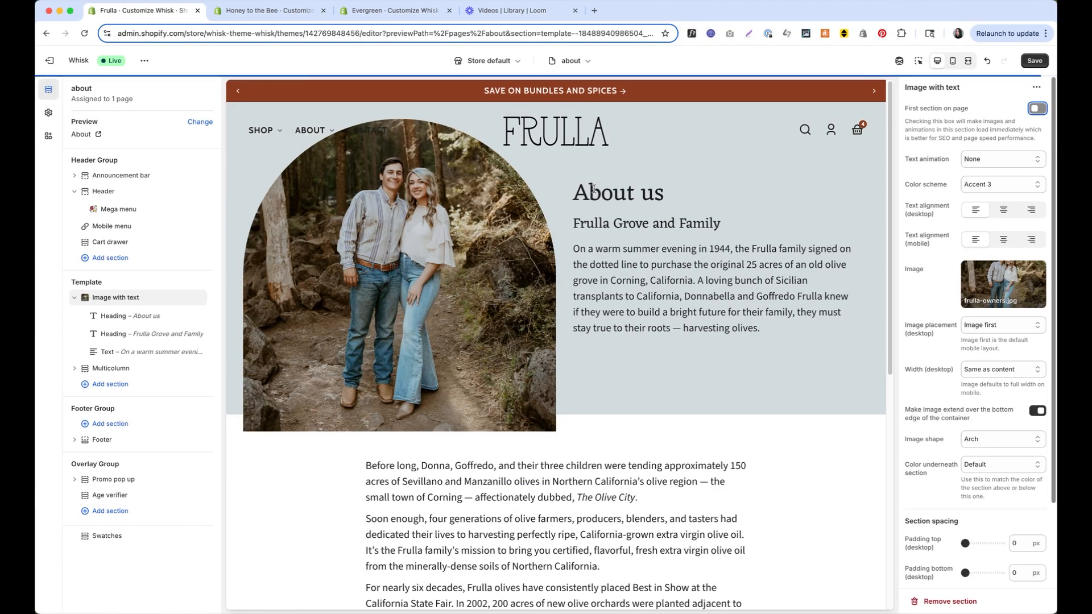
{"action": "left_click", "coordinate": [1039, 110]}
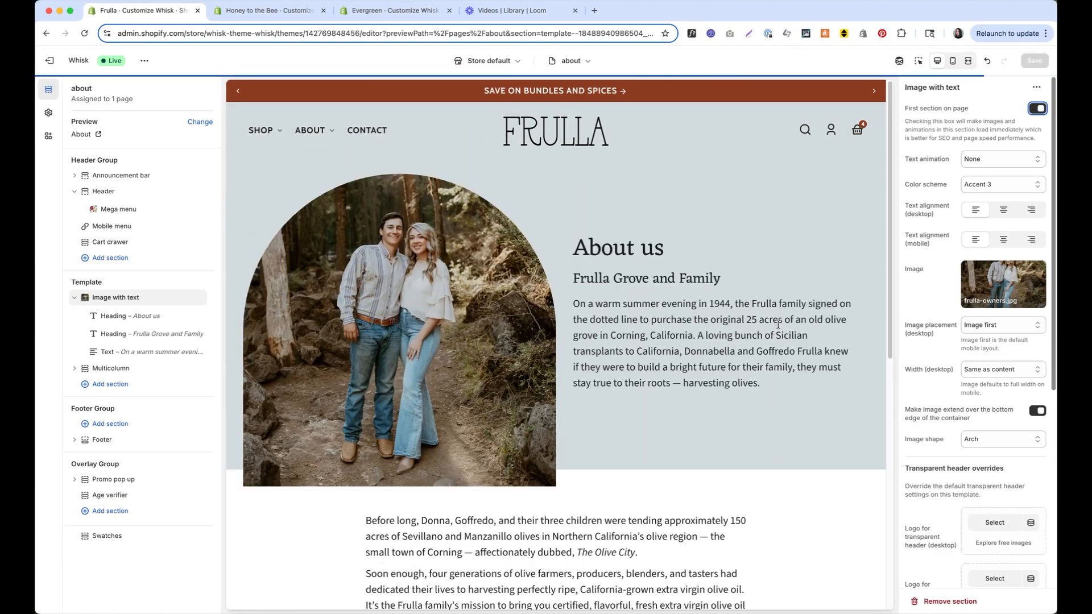
Navigate the preview through the Recipes blog to the Vanilla Ice Cream recipe post
{"action": "left_click", "coordinate": [552, 62]}
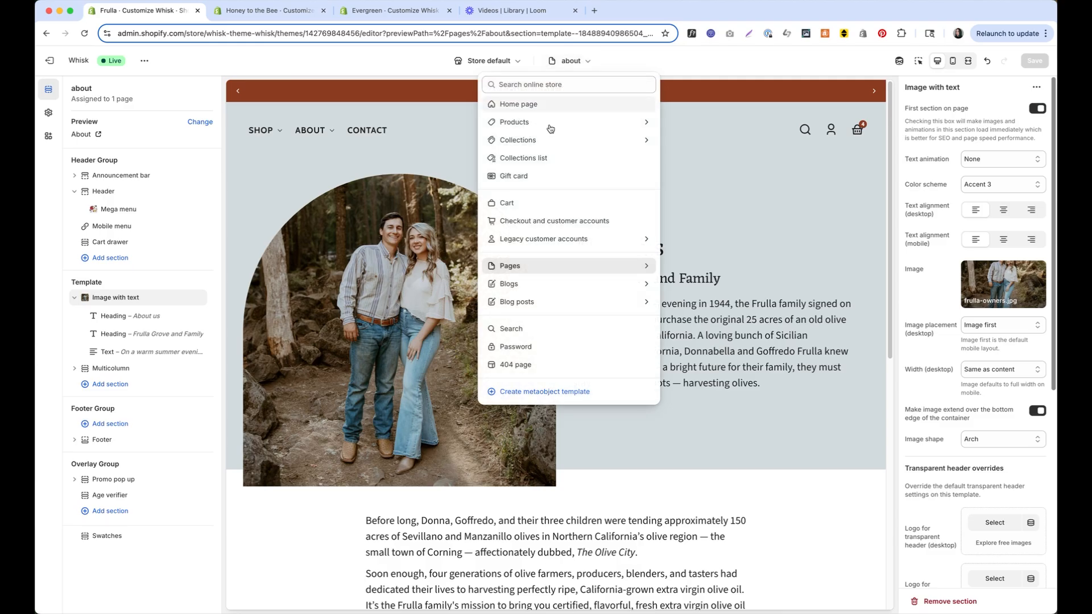
{"action": "left_click", "coordinate": [545, 300]}
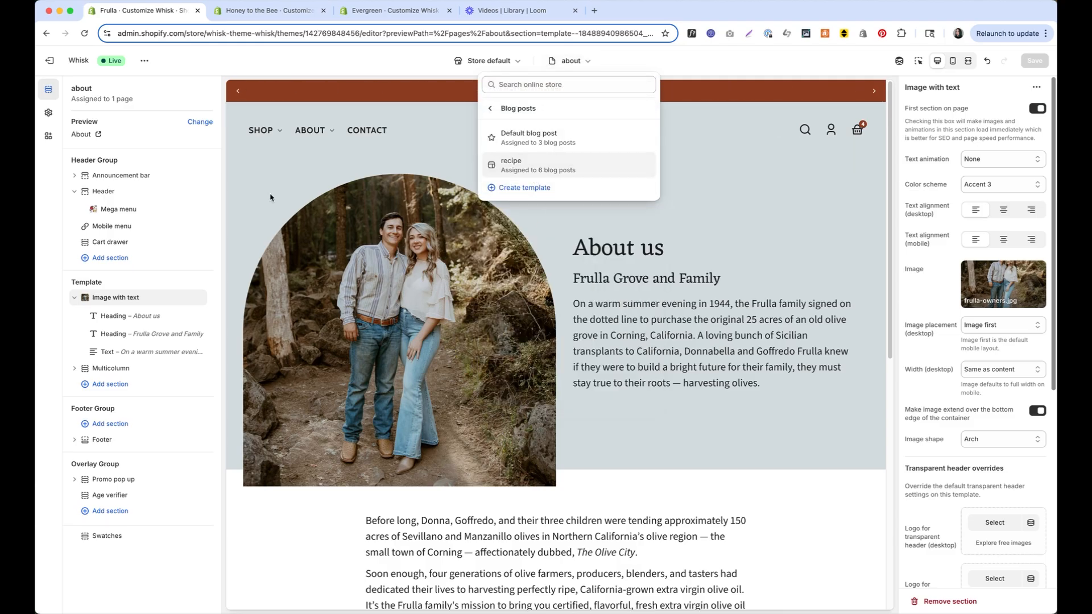
{"action": "left_click", "coordinate": [252, 180]}
{"action": "scroll", "coordinate": [676, 309], "scroll_direction": "down", "scroll_amount": 8}
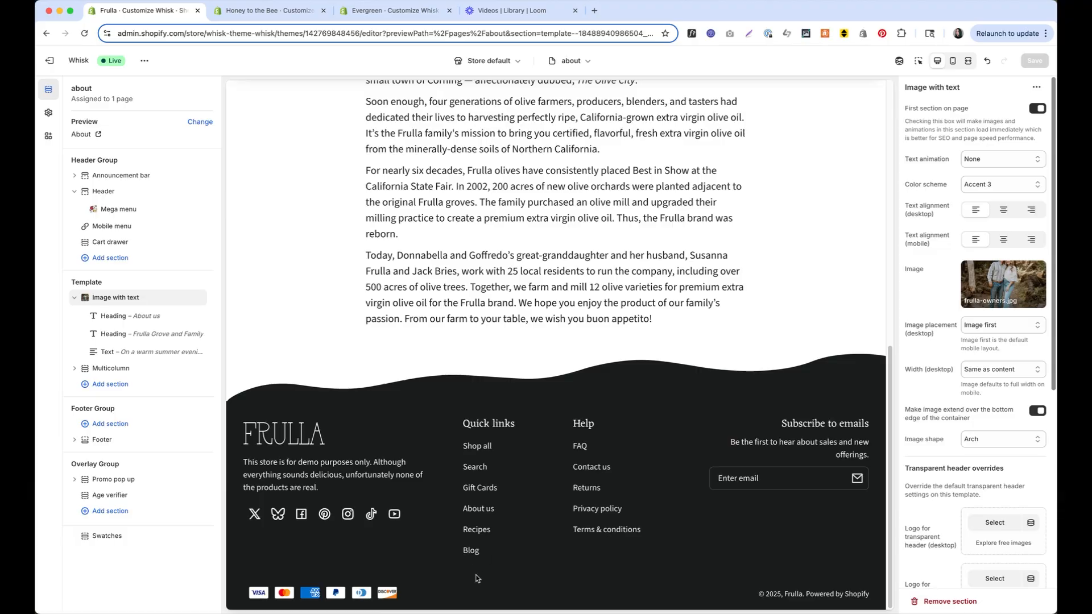
{"action": "left_click", "coordinate": [477, 530]}
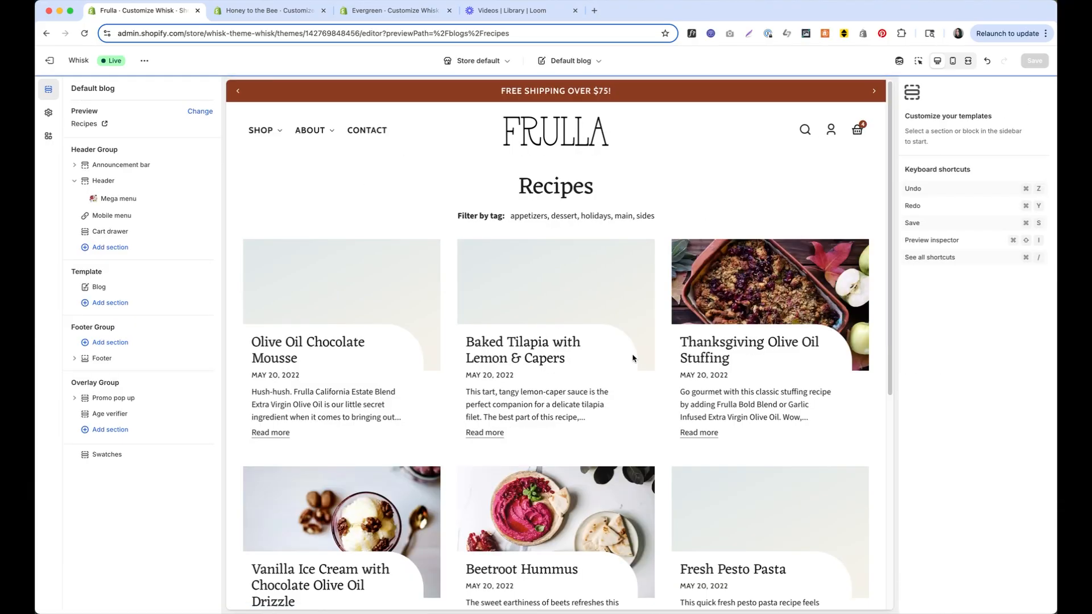
{"action": "scroll", "coordinate": [632, 356], "scroll_direction": "down", "scroll_amount": 3}
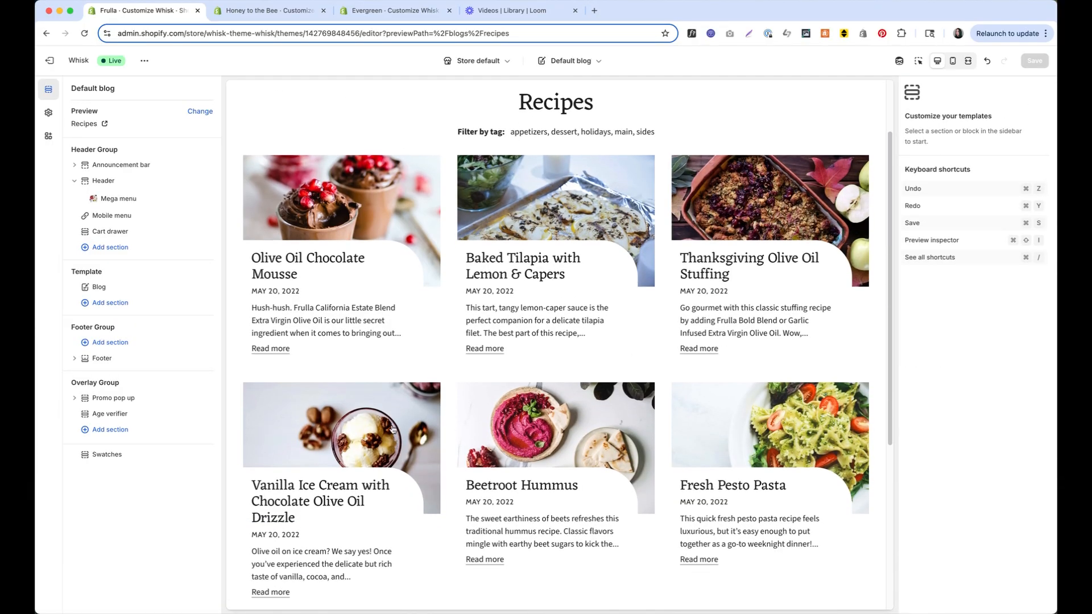
{"action": "left_click", "coordinate": [393, 430]}
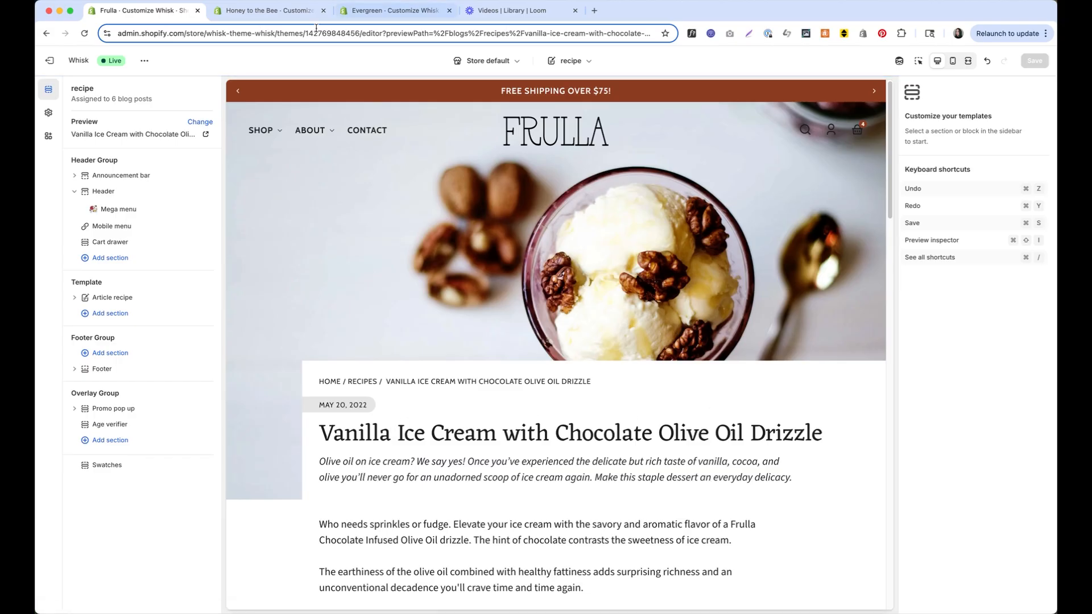
Keep the Article recipe header position on Overlay and preview the Thanksgiving Olive Oil Stuffing article
{"action": "left_click", "coordinate": [128, 297]}
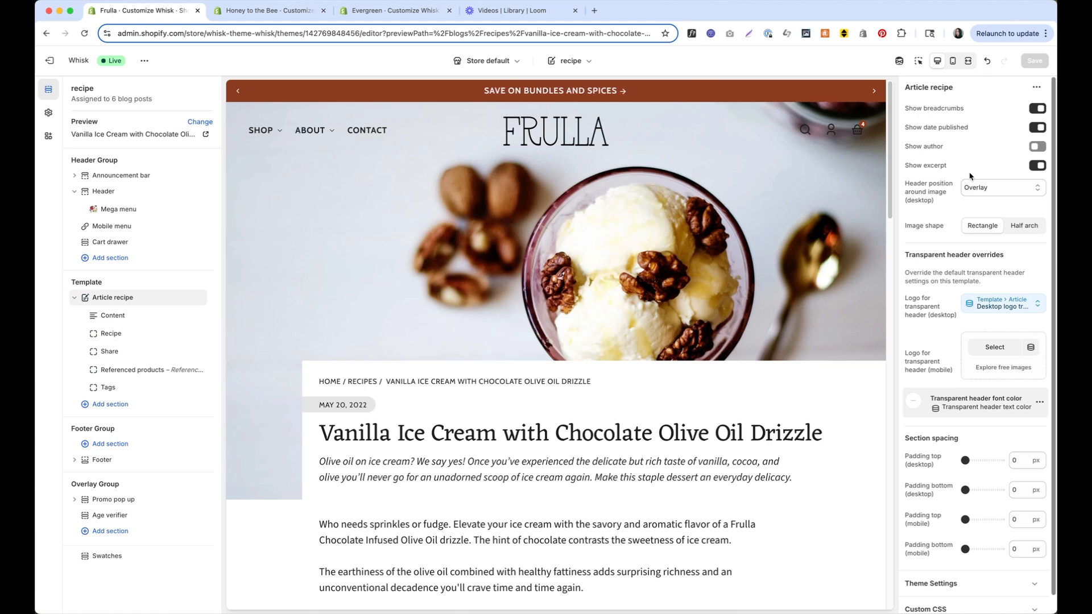
{"action": "left_click", "coordinate": [976, 189]}
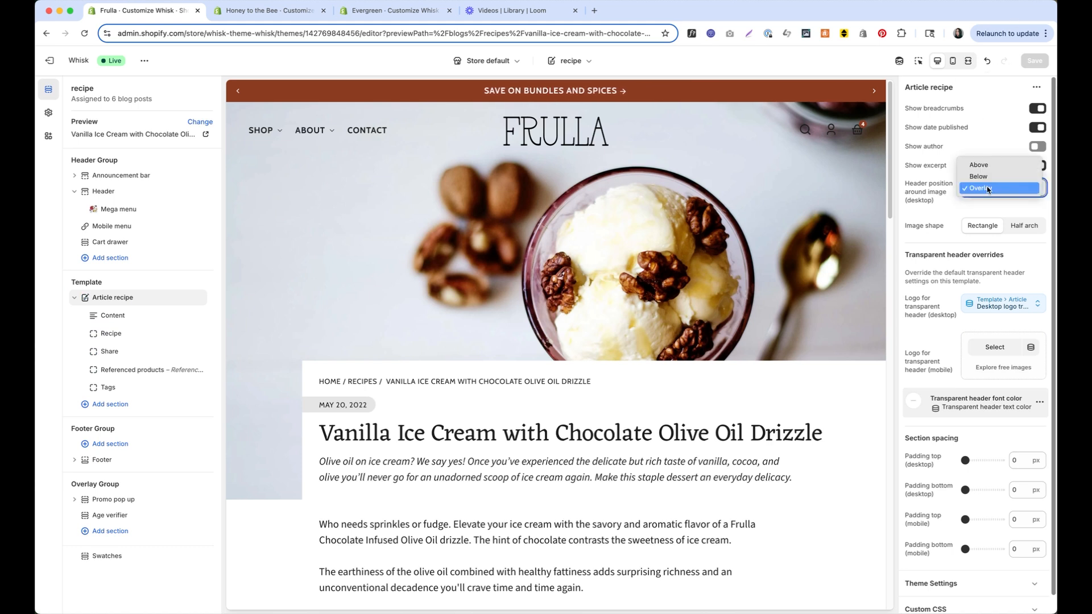
{"action": "left_click", "coordinate": [982, 206]}
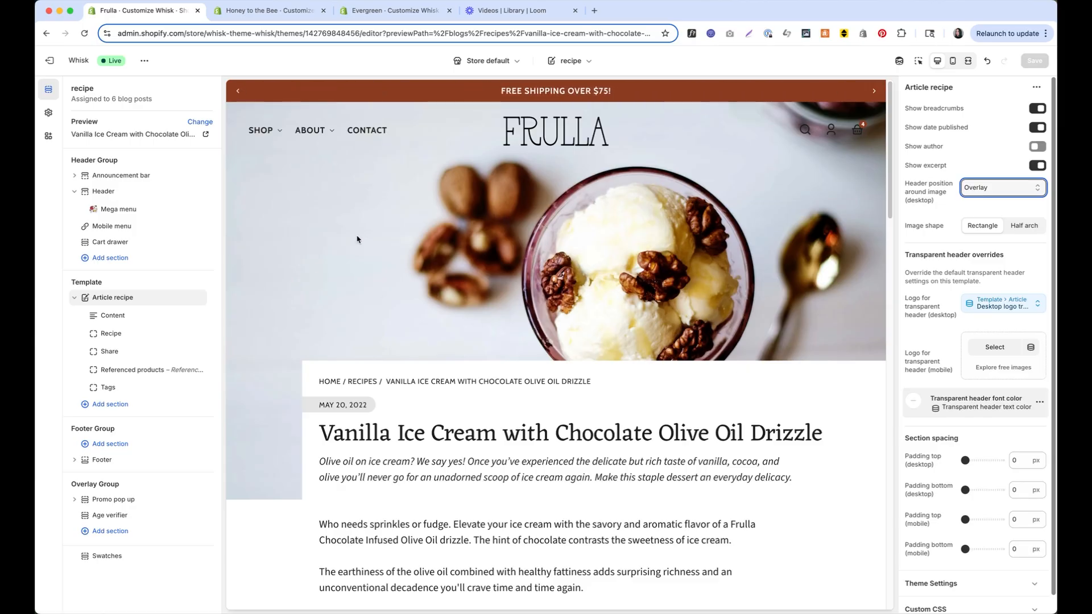
{"action": "scroll", "coordinate": [319, 236], "scroll_direction": "down", "scroll_amount": 20}
{"action": "scroll", "coordinate": [457, 380], "scroll_direction": "up", "scroll_amount": 1}
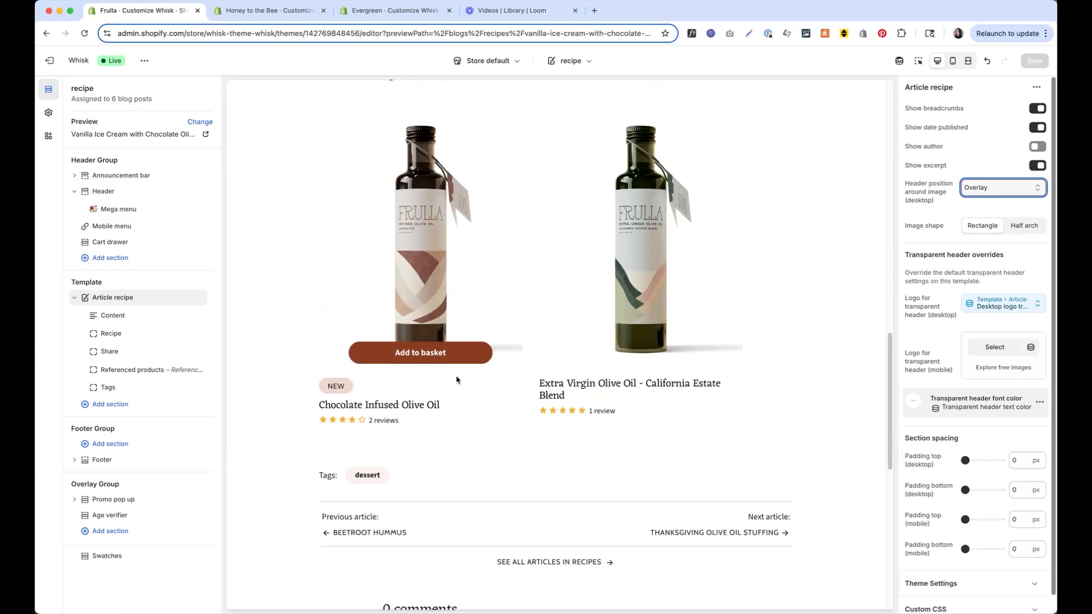
{"action": "left_click", "coordinate": [720, 535]}
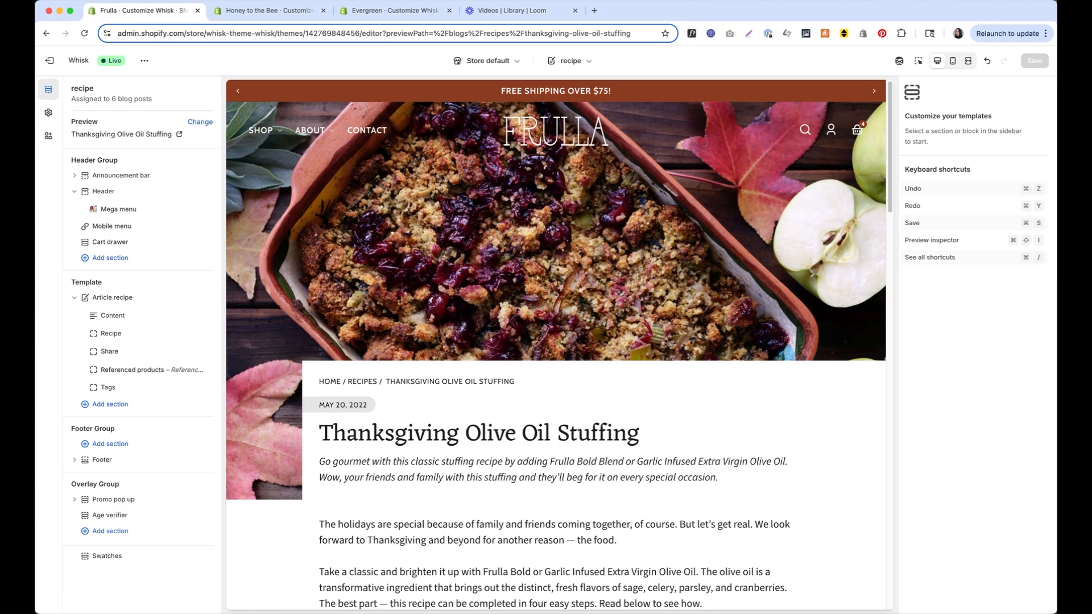
{"action": "left_click", "coordinate": [570, 59]}
{"action": "left_click", "coordinate": [580, 141]}
Switch to Default collection, preview Best Sellers, and select the Collection banner settings
{"action": "left_click", "coordinate": [583, 143]}
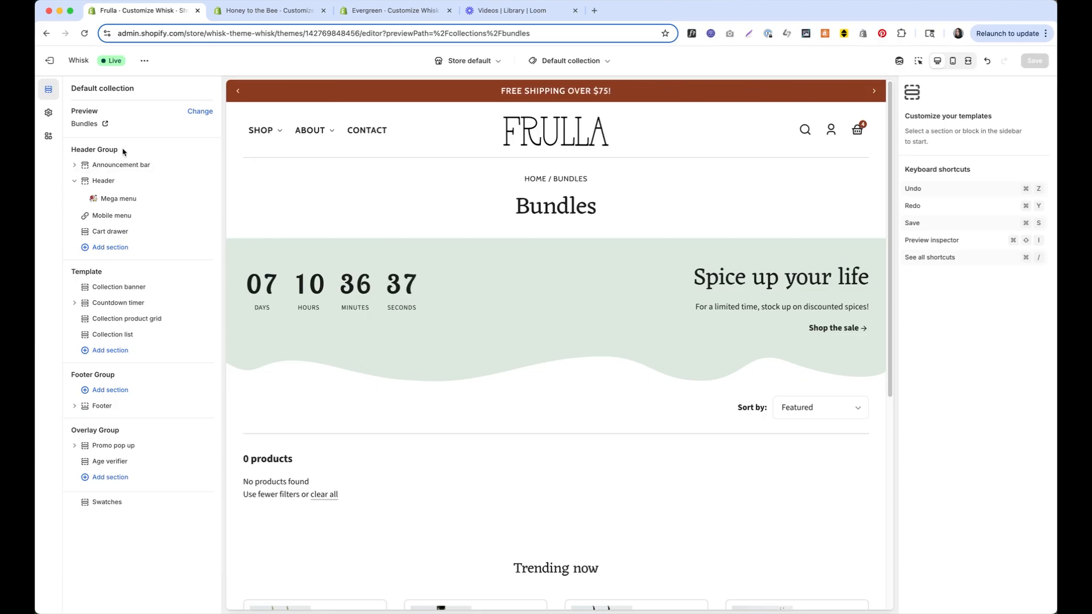
{"action": "left_click", "coordinate": [122, 288]}
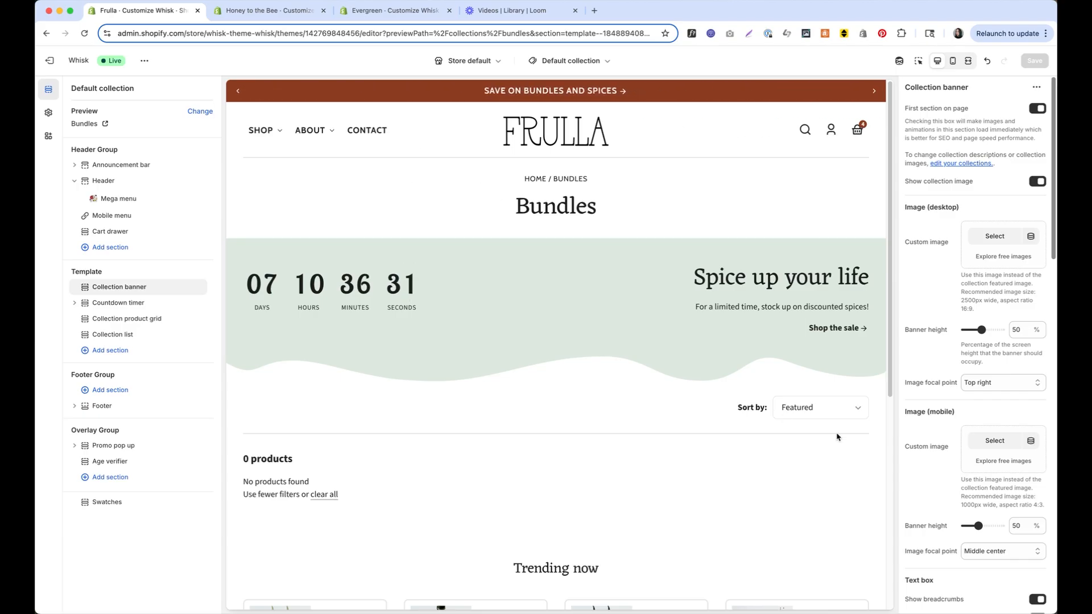
{"action": "scroll", "coordinate": [968, 471], "scroll_direction": "down", "scroll_amount": 3}
{"action": "scroll", "coordinate": [968, 471], "scroll_direction": "down", "scroll_amount": 8}
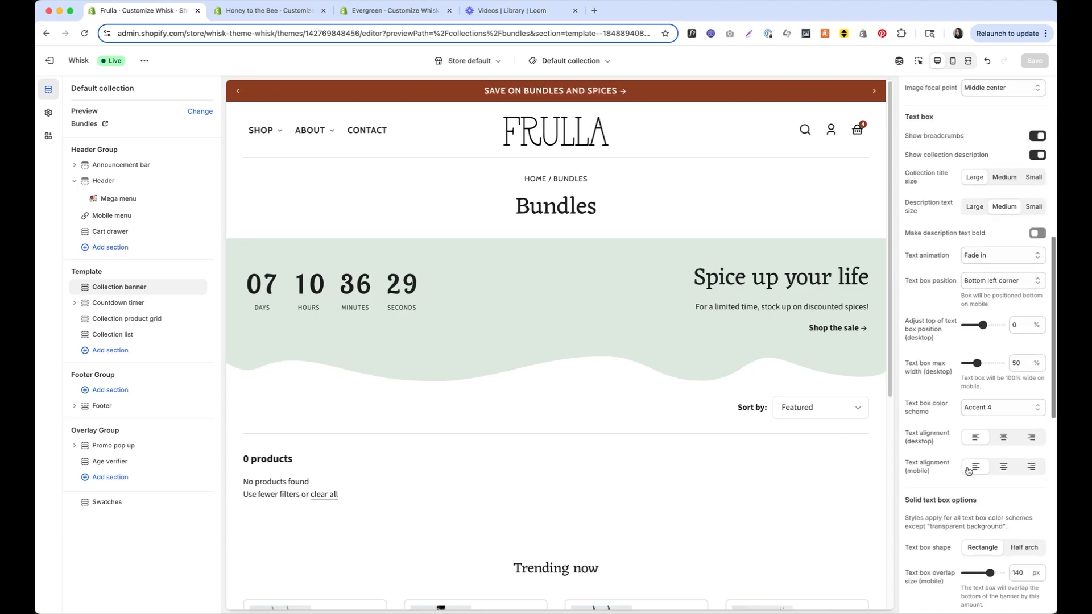
{"action": "scroll", "coordinate": [968, 471], "scroll_direction": "up", "scroll_amount": 12}
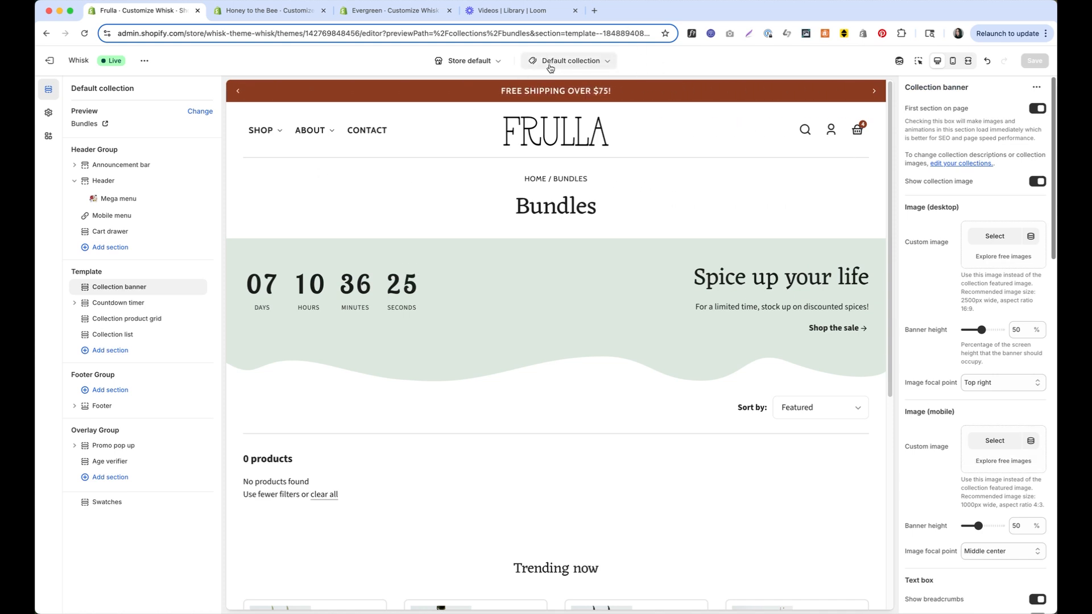
{"action": "mouse_move", "coordinate": [274, 136]}
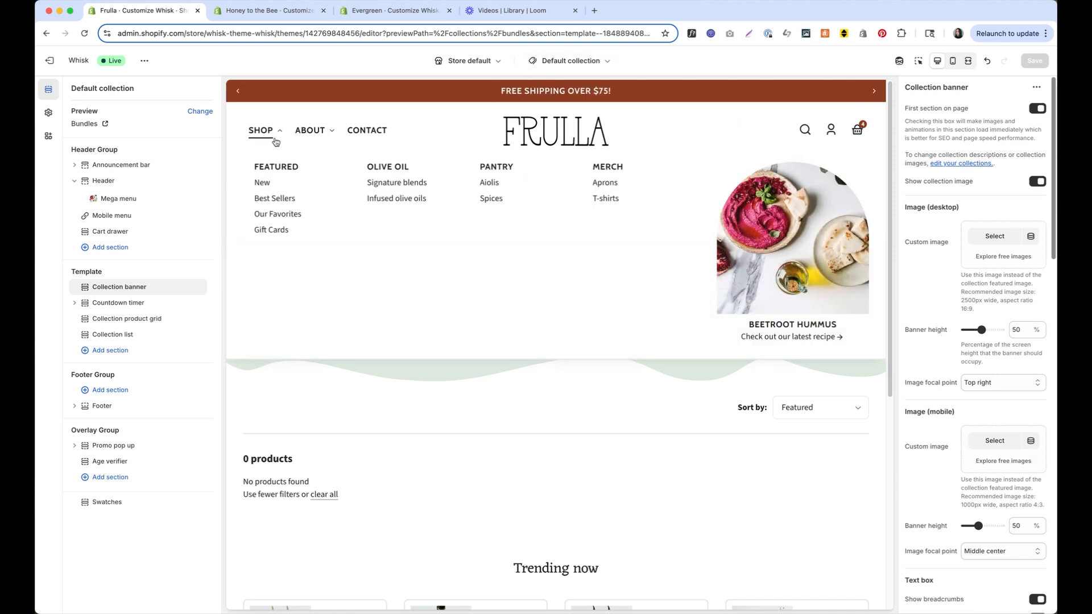
{"action": "left_click", "coordinate": [283, 199]}
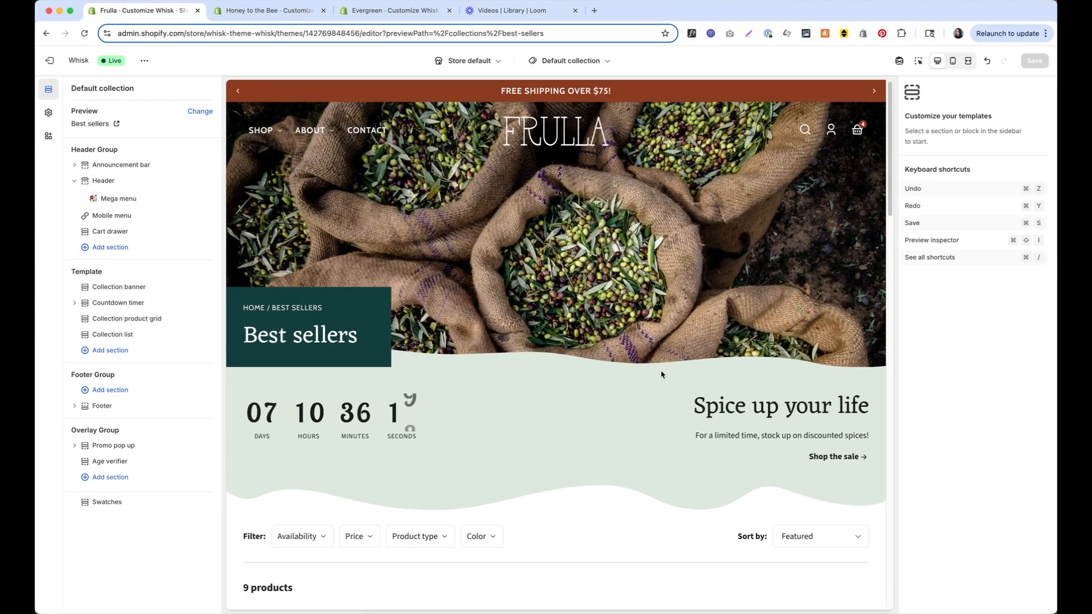
{"action": "left_click", "coordinate": [132, 288]}
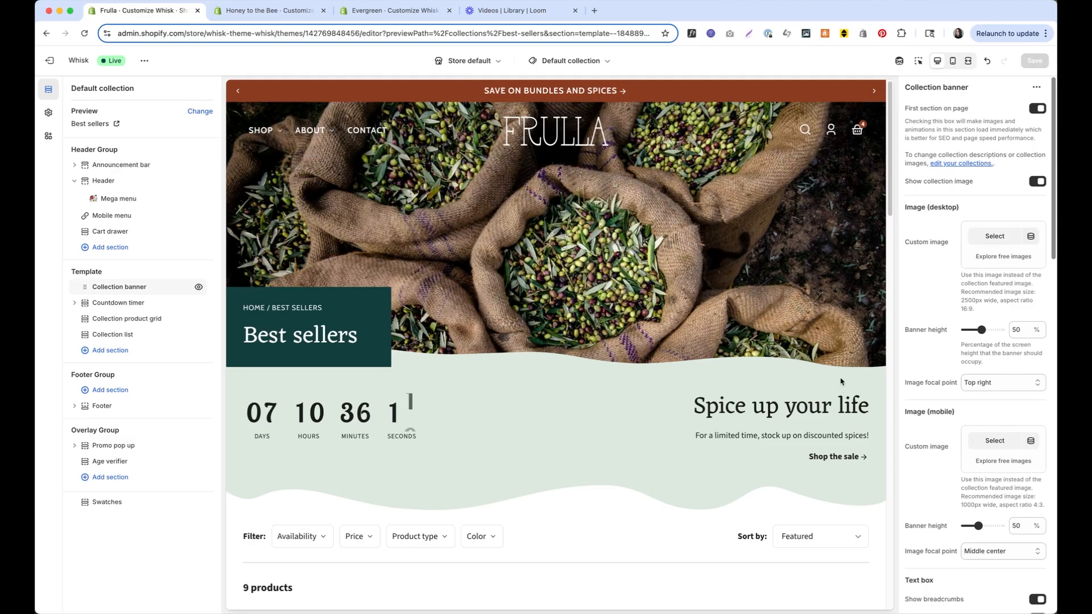
Leave the editor and inspect the Best sellers collection under Products > Collections
{"action": "left_click", "coordinate": [59, 61]}
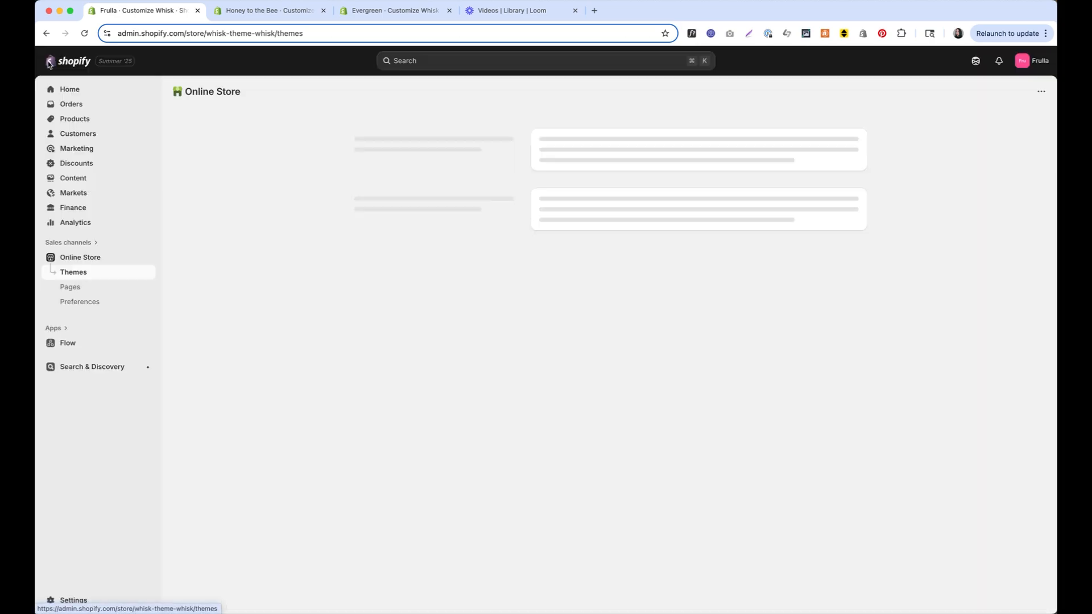
{"action": "left_click", "coordinate": [75, 120]}
{"action": "left_click", "coordinate": [84, 135]}
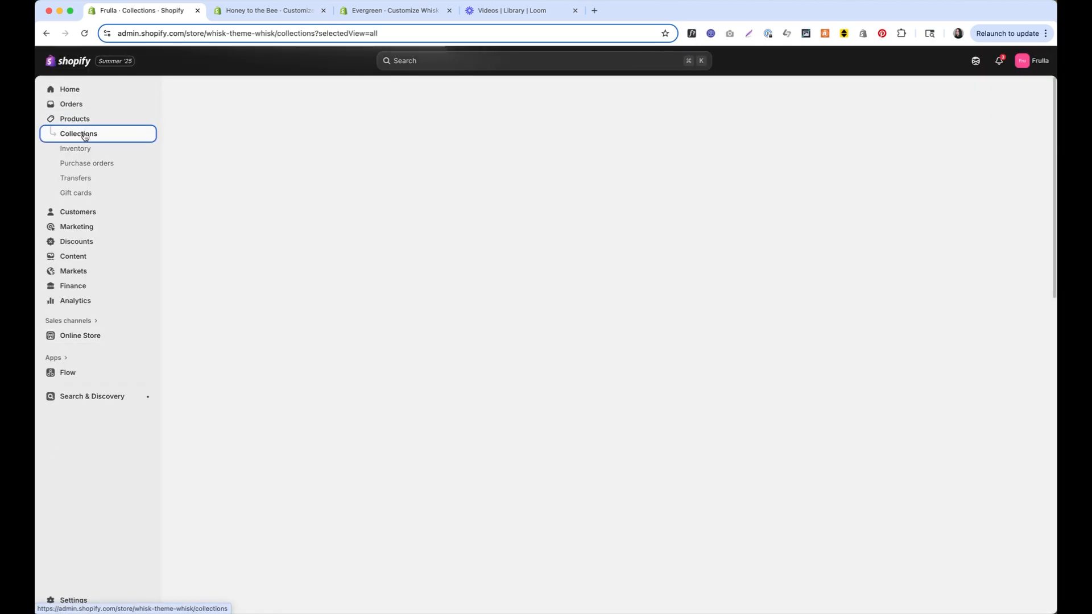
{"action": "scroll", "coordinate": [272, 305], "scroll_direction": "up", "scroll_amount": 3}
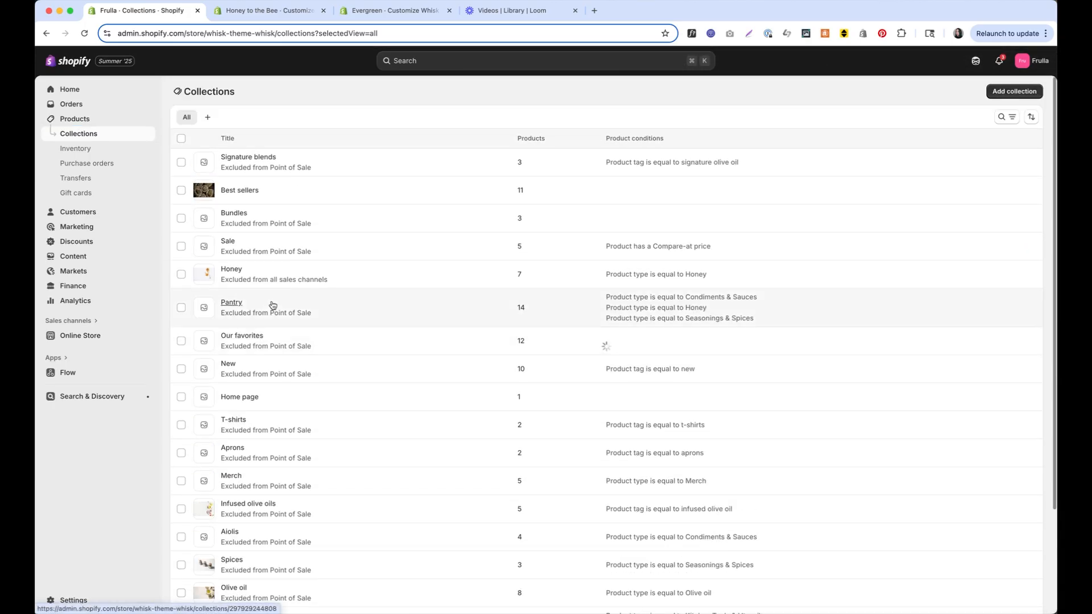
{"action": "left_click", "coordinate": [208, 192]}
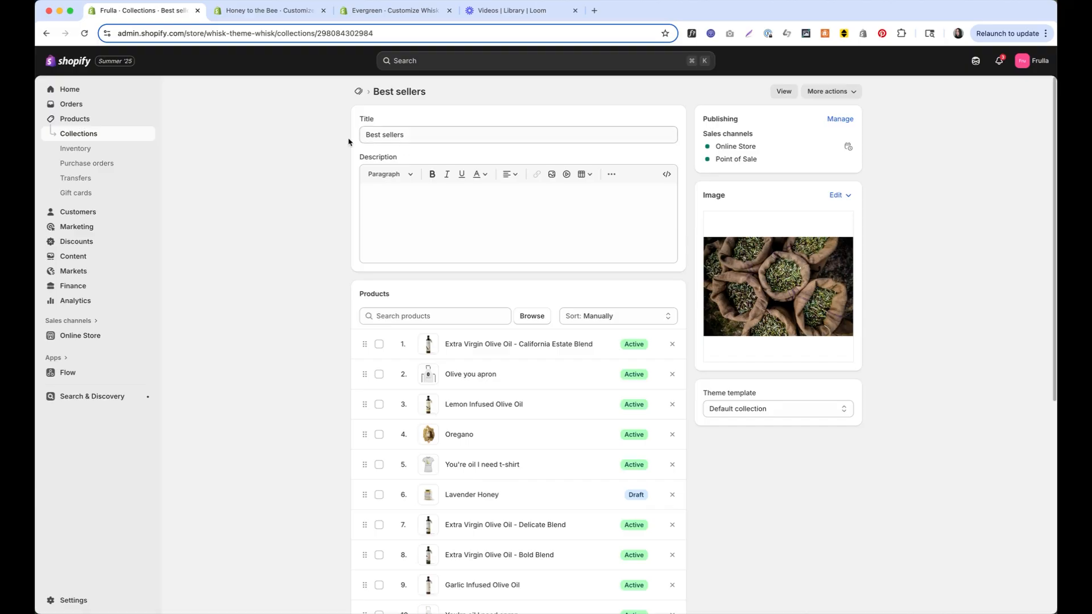
{"action": "left_click", "coordinate": [48, 33]}
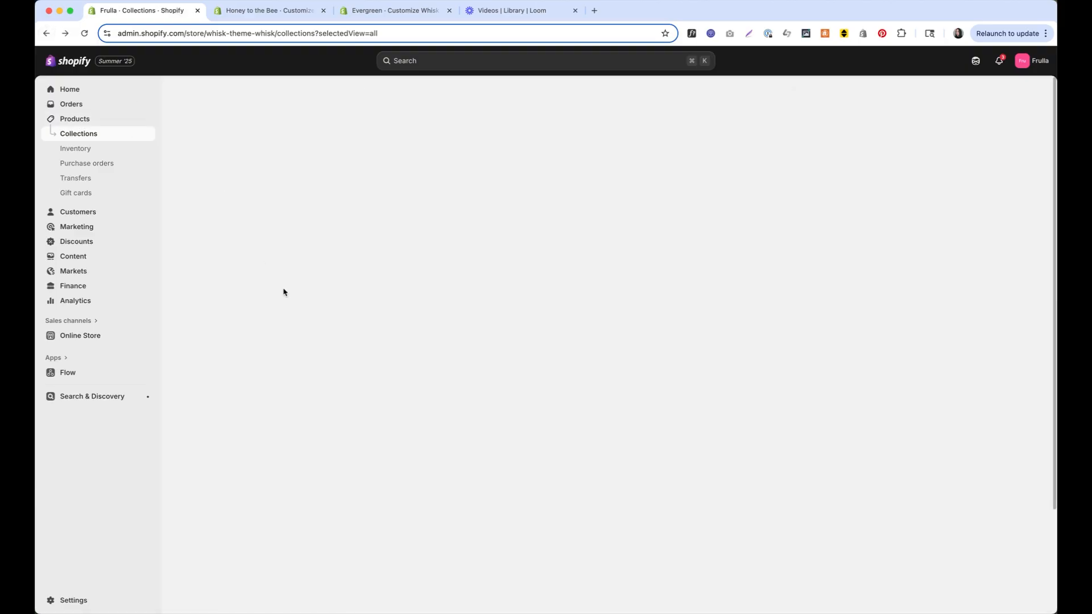
Inspect the Bundles collection, then switch to the Honey to the Bee store tab
{"action": "left_click", "coordinate": [240, 214]}
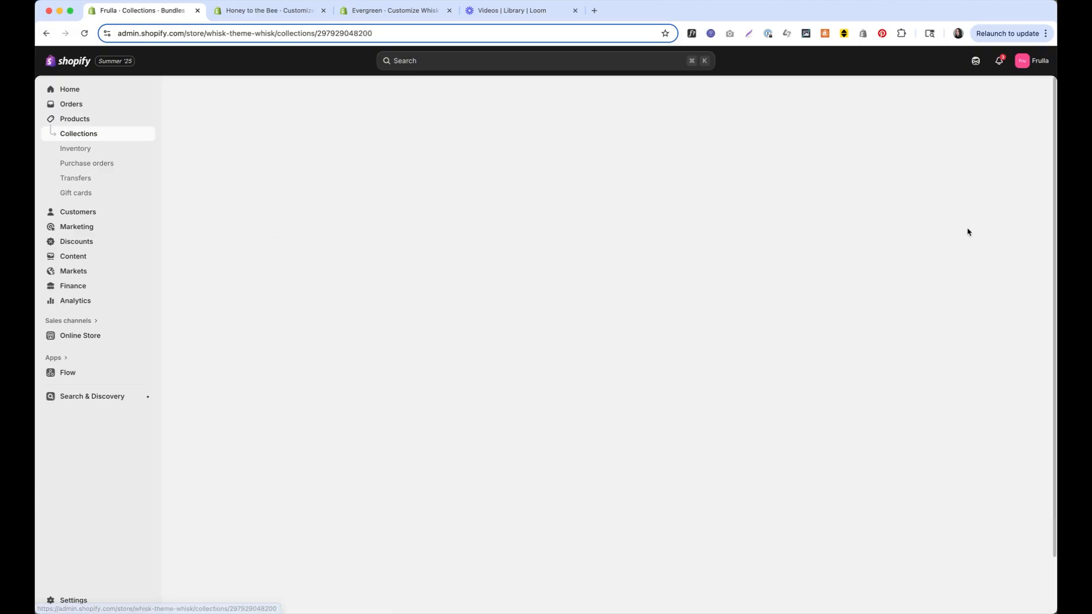
{"action": "scroll", "coordinate": [823, 272], "scroll_direction": "down", "scroll_amount": 3}
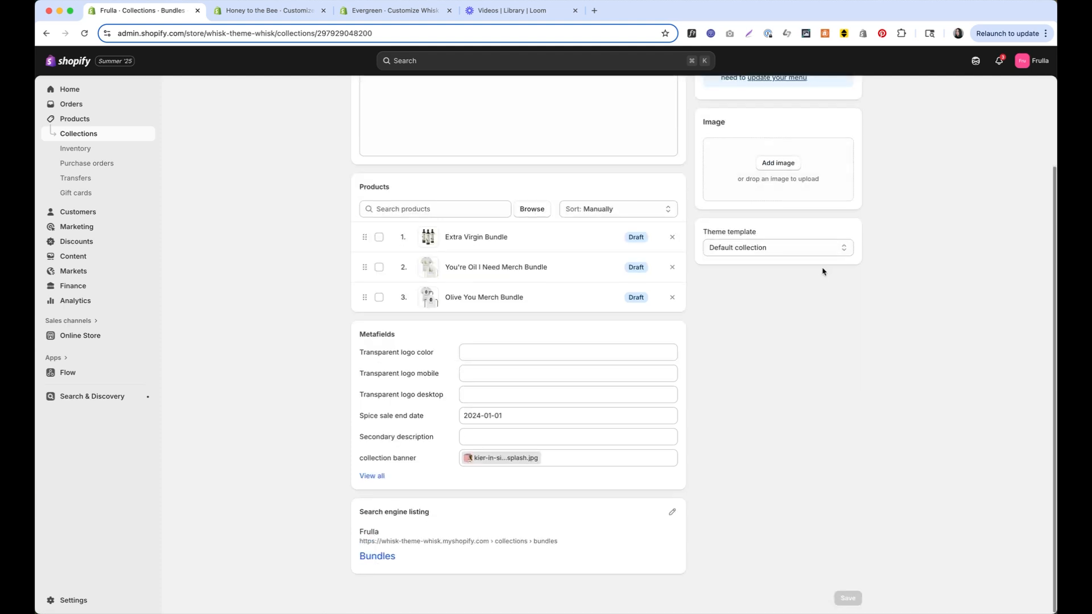
{"action": "scroll", "coordinate": [823, 272], "scroll_direction": "up", "scroll_amount": 3}
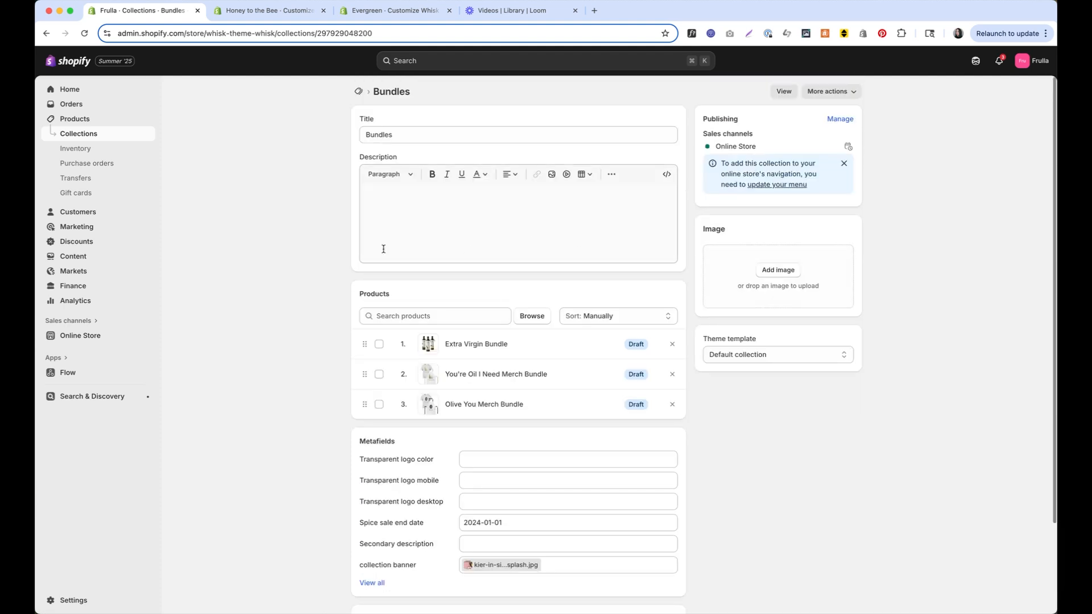
{"action": "scroll", "coordinate": [466, 249], "scroll_direction": "down", "scroll_amount": 3}
{"action": "scroll", "coordinate": [317, 386], "scroll_direction": "up", "scroll_amount": 2}
{"action": "scroll", "coordinate": [317, 386], "scroll_direction": "down", "scroll_amount": 3}
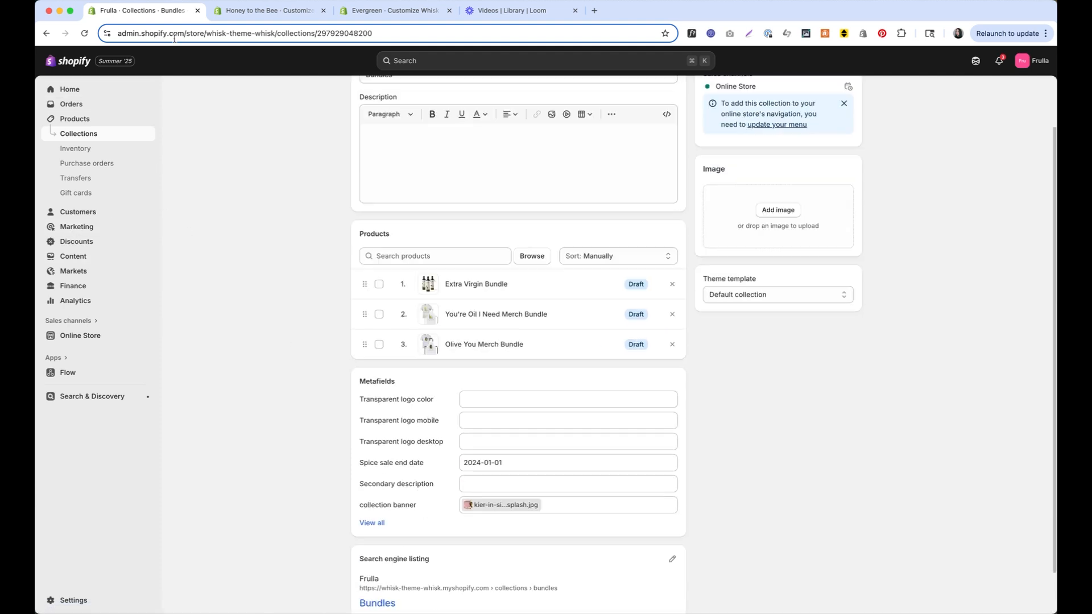
{"action": "left_click", "coordinate": [268, 10]}
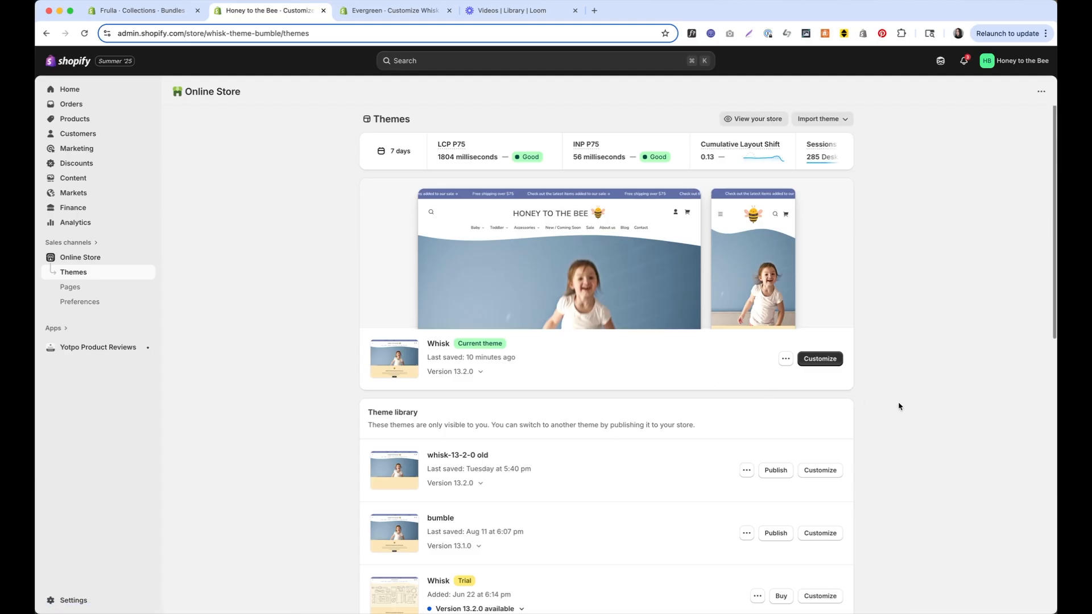
Open Honey to the Bee's Whisk theme editor, check the Header settings, and preview the about page template
{"action": "left_click", "coordinate": [836, 362]}
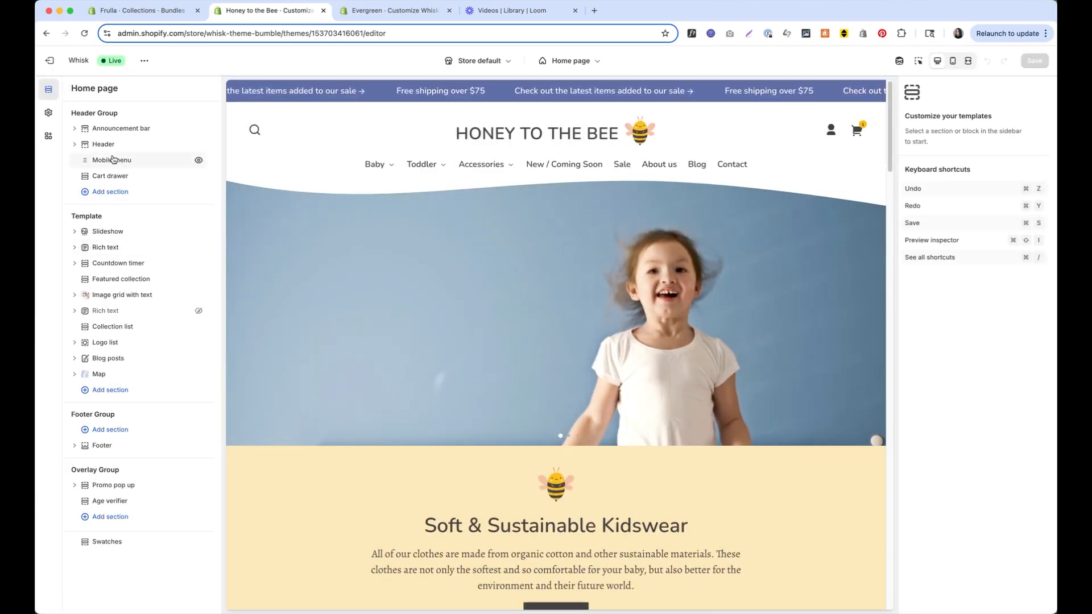
{"action": "left_click", "coordinate": [108, 144]}
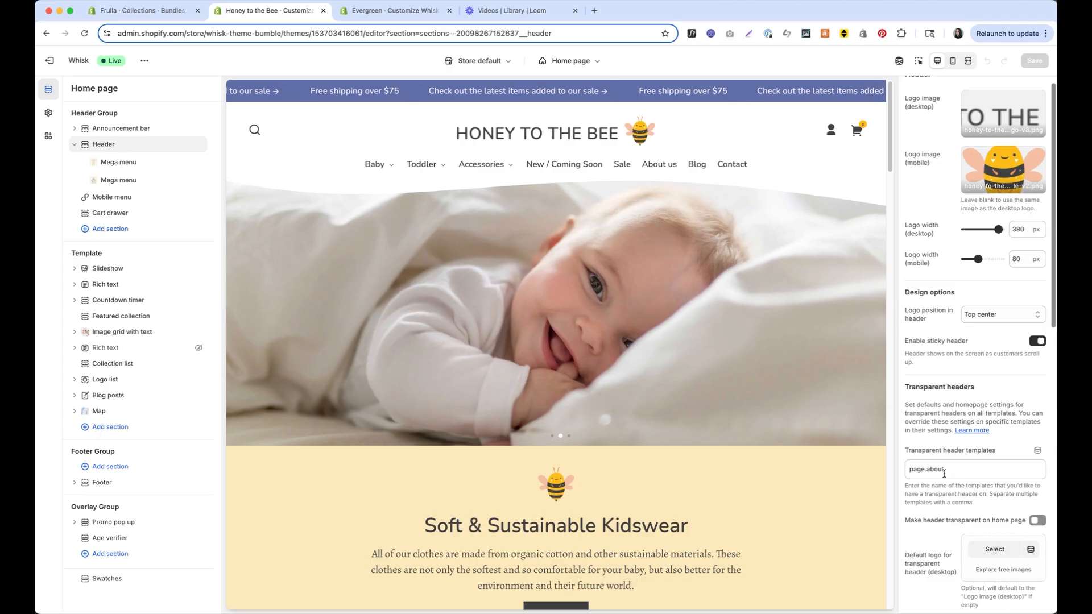
{"action": "left_click", "coordinate": [575, 61]}
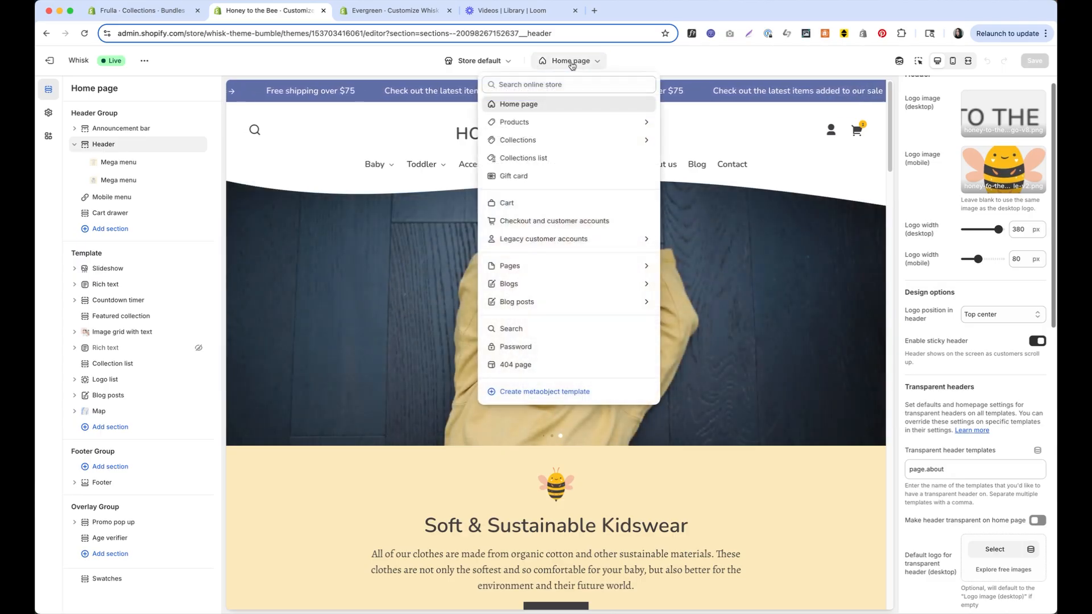
{"action": "left_click", "coordinate": [558, 266]}
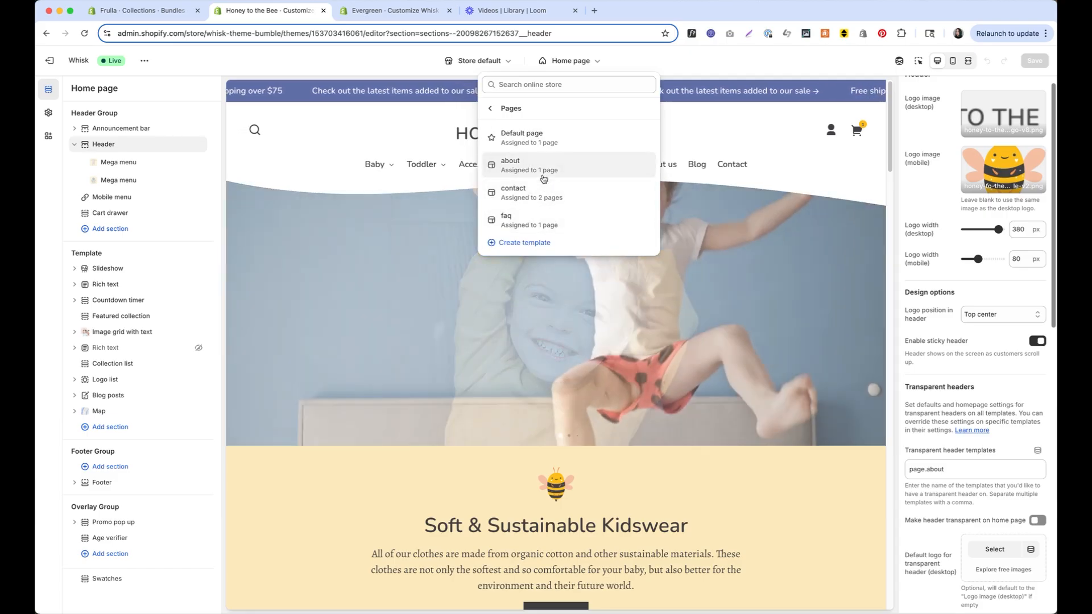
{"action": "left_click", "coordinate": [540, 165]}
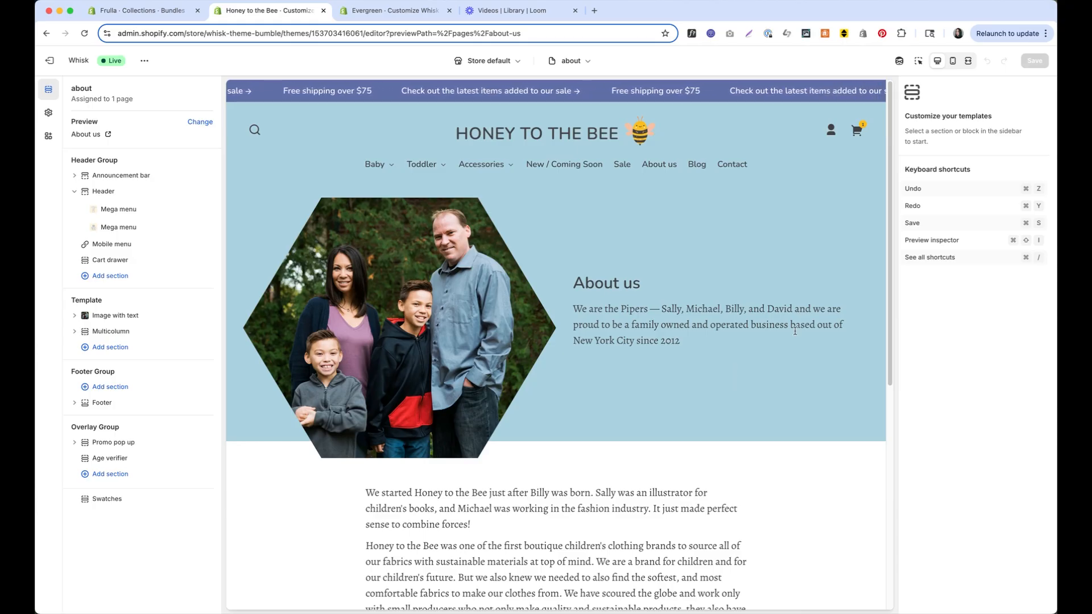
Switch the preview to the two-columns product template
{"action": "left_click", "coordinate": [569, 61]}
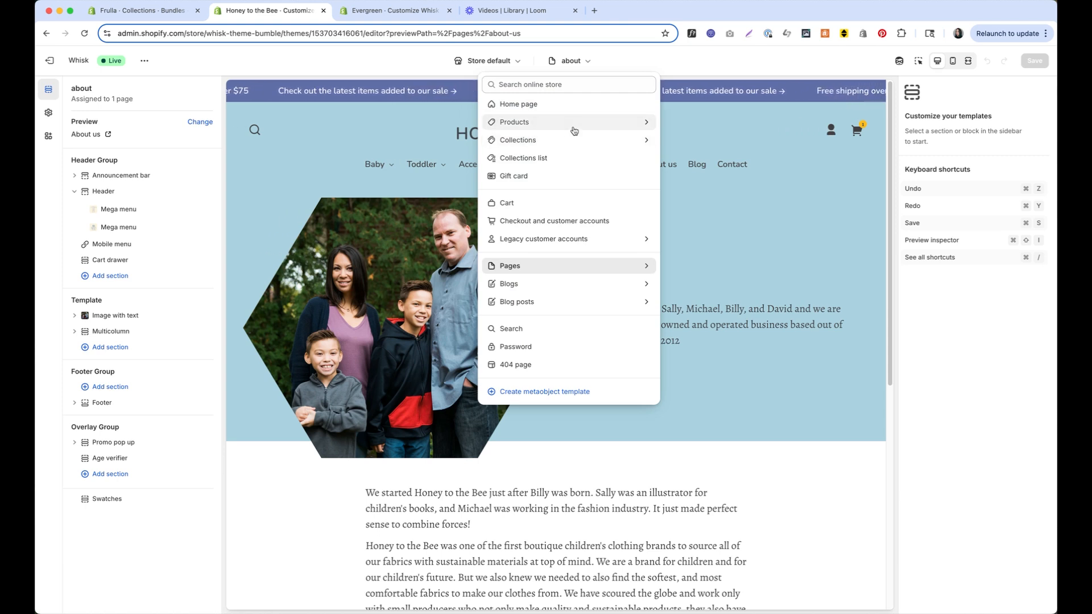
{"action": "left_click", "coordinate": [574, 127]}
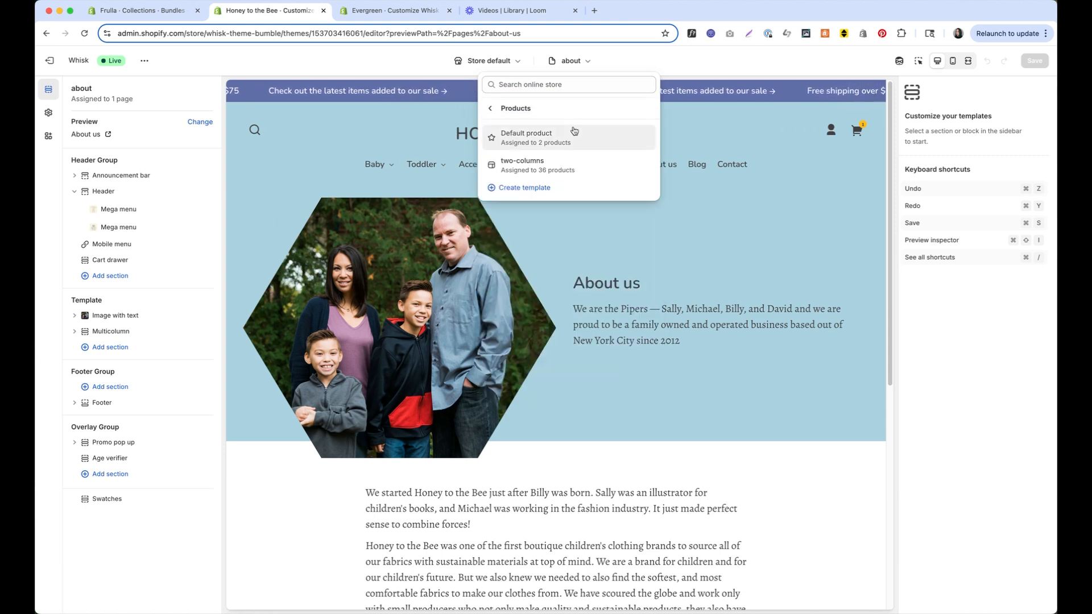
{"action": "left_click", "coordinate": [535, 166]}
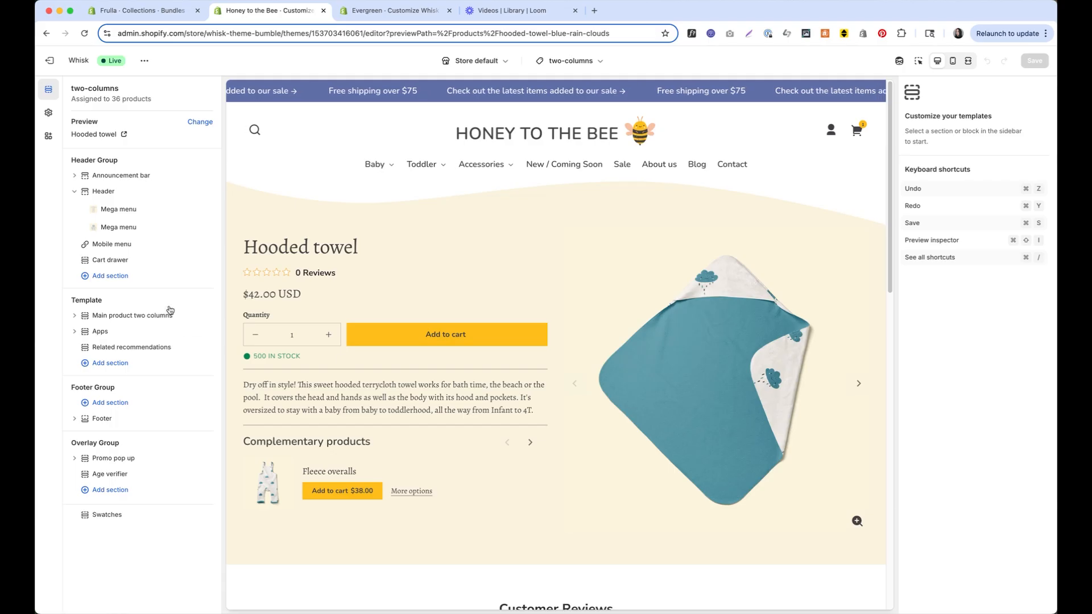
Check the main product section settings, then preview Fleece overalls ($38.00) instead of the Hooded towel
{"action": "left_click", "coordinate": [196, 315]}
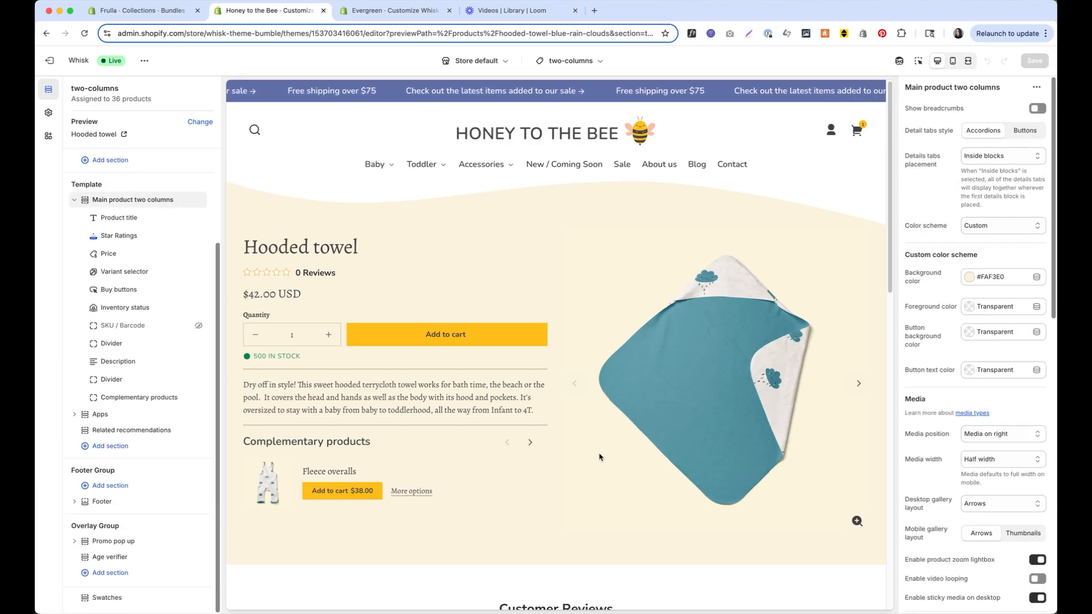
{"action": "scroll", "coordinate": [600, 457], "scroll_direction": "down", "scroll_amount": 10}
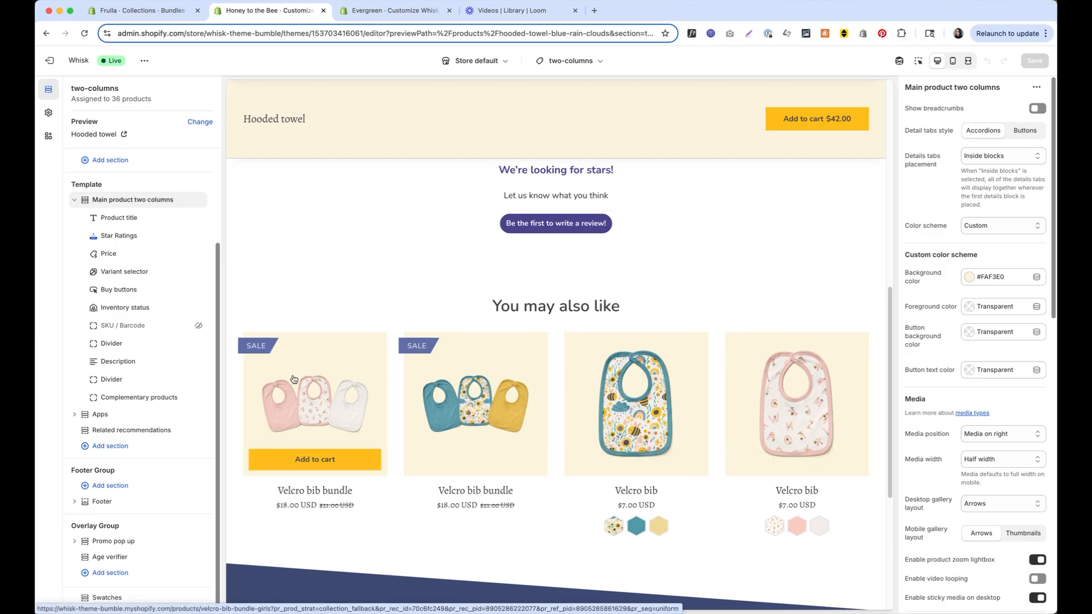
{"action": "scroll", "coordinate": [603, 370], "scroll_direction": "up", "scroll_amount": 10}
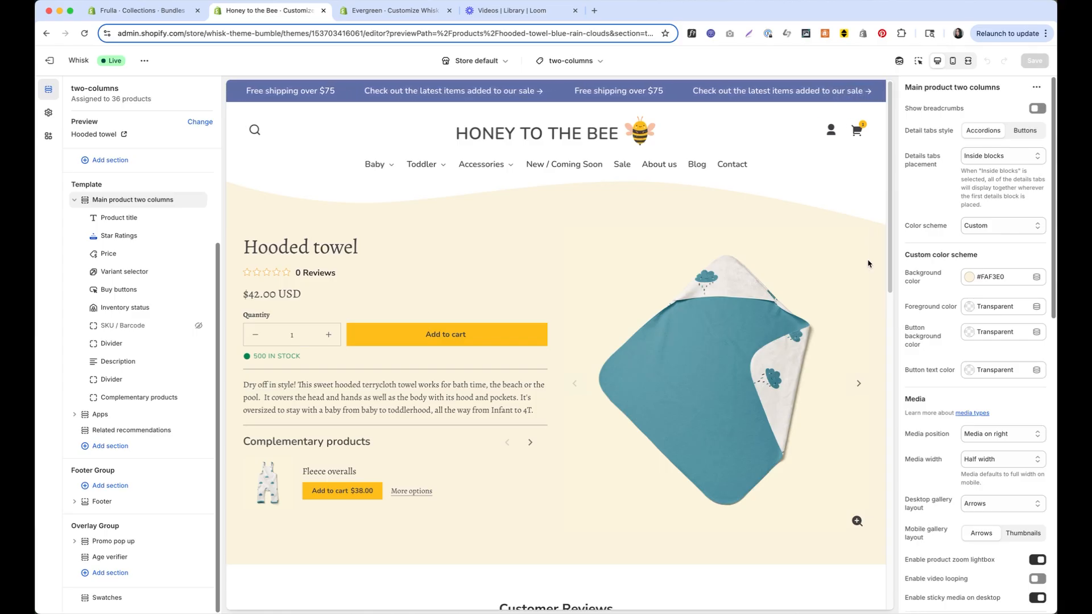
{"action": "left_click", "coordinate": [261, 486]}
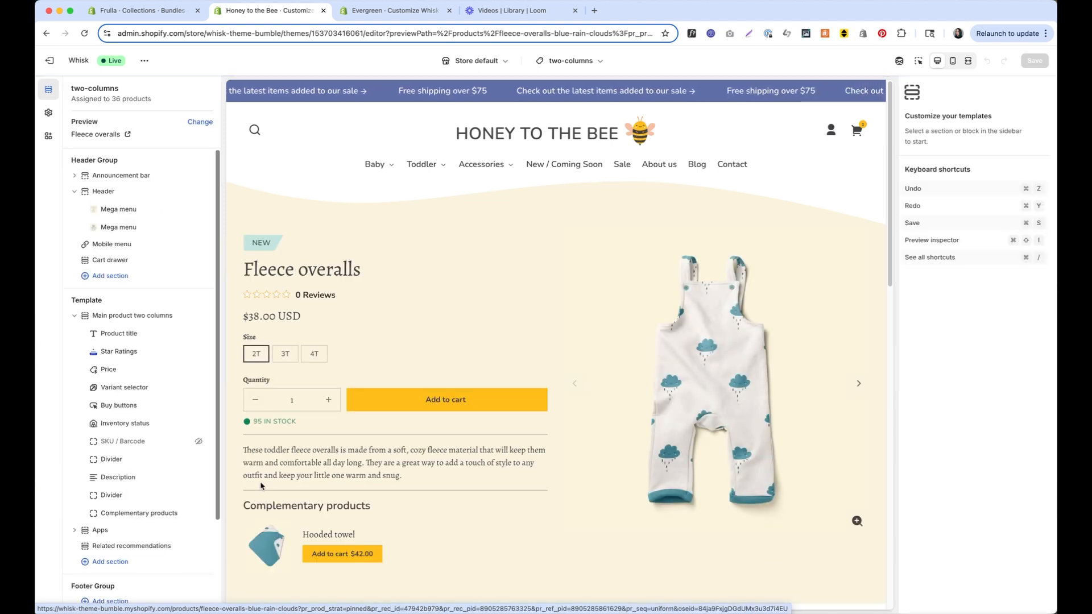
Review the Main product two columns settings, then switch to the Evergreen store's Themes page
{"action": "left_click", "coordinate": [146, 316]}
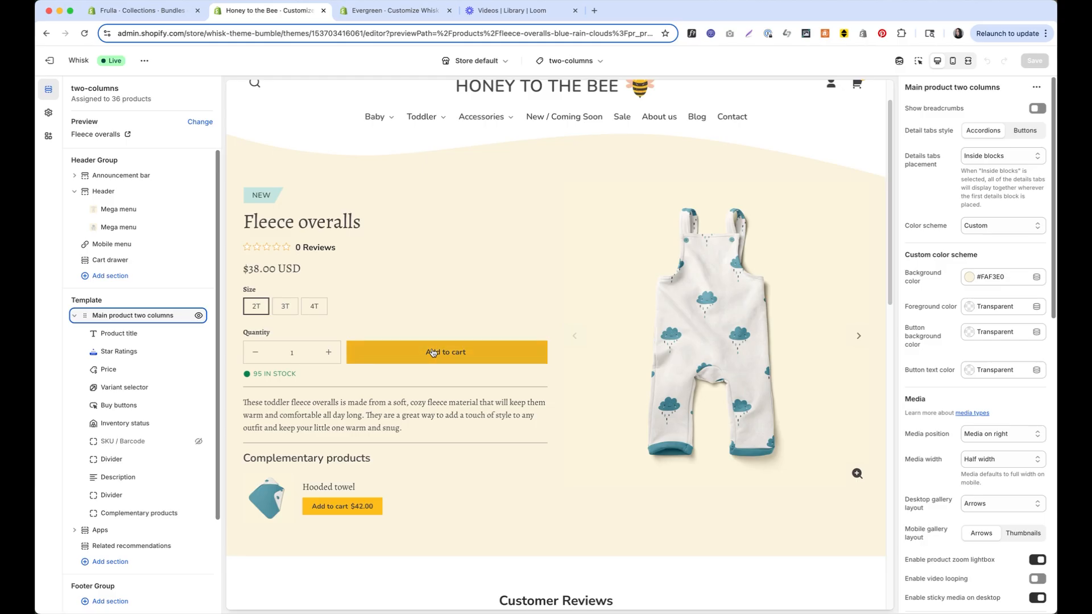
{"action": "scroll", "coordinate": [359, 560], "scroll_direction": "down", "scroll_amount": 4}
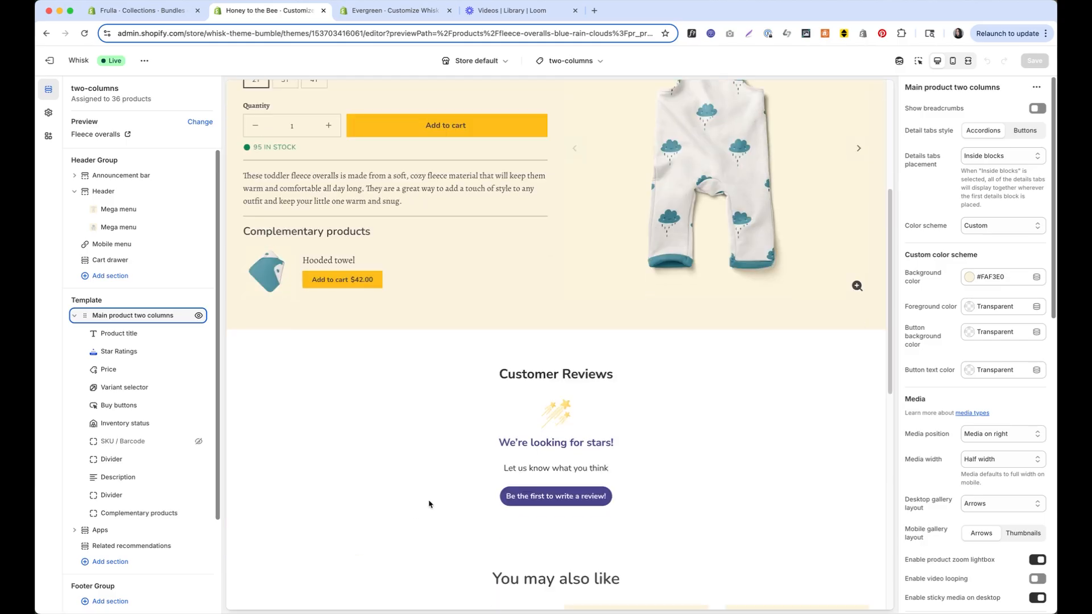
{"action": "scroll", "coordinate": [429, 504], "scroll_direction": "up", "scroll_amount": 5}
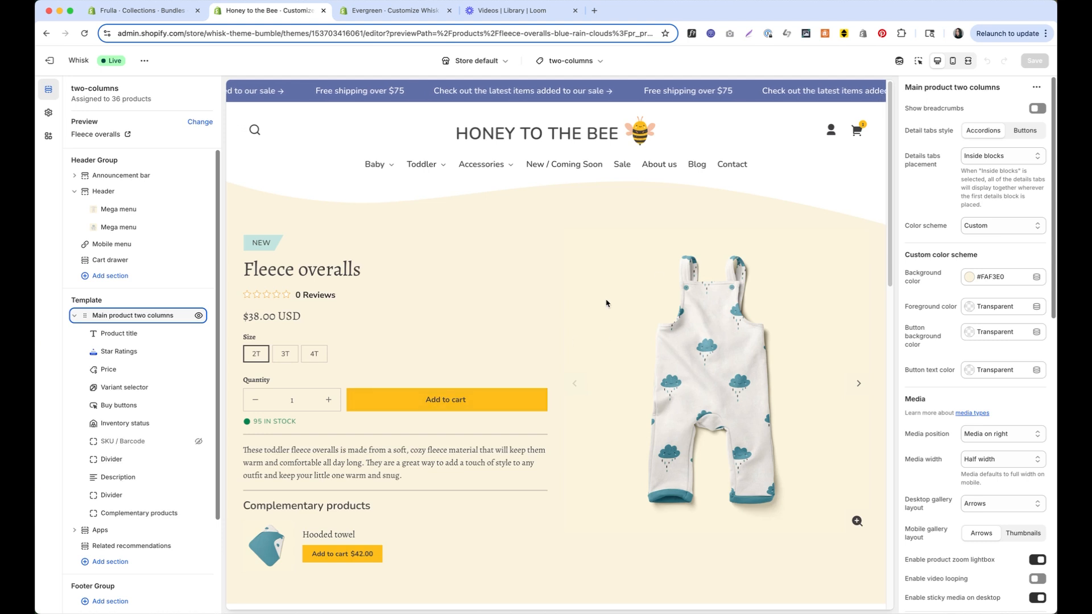
{"action": "left_click", "coordinate": [395, 10]}
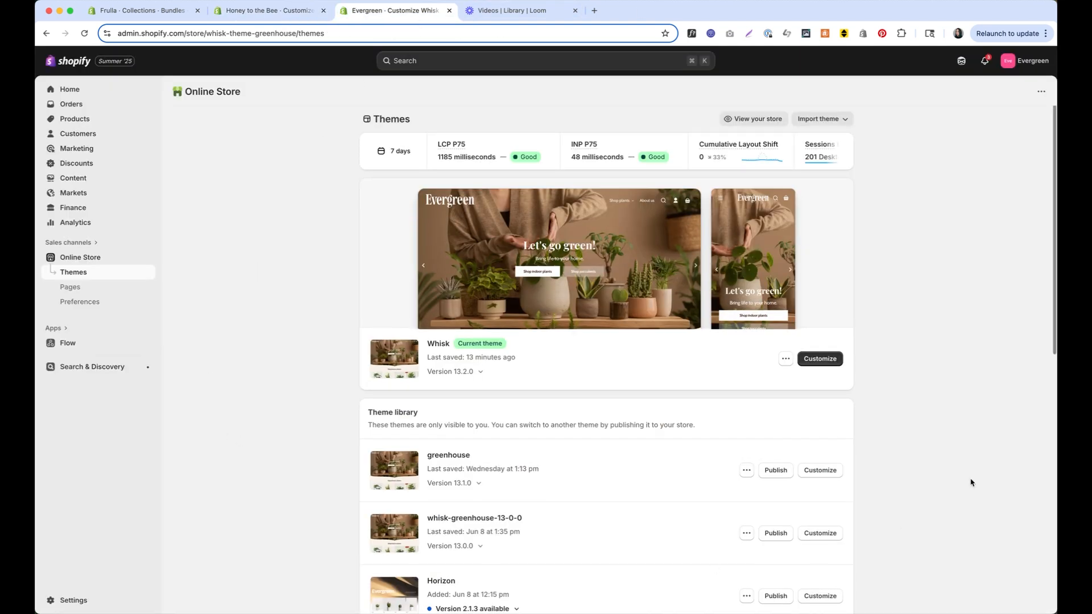
Open Evergreen's Whisk theme editor, view the Header settings, and load the Default collection template with Best sellers
{"action": "left_click", "coordinate": [828, 357]}
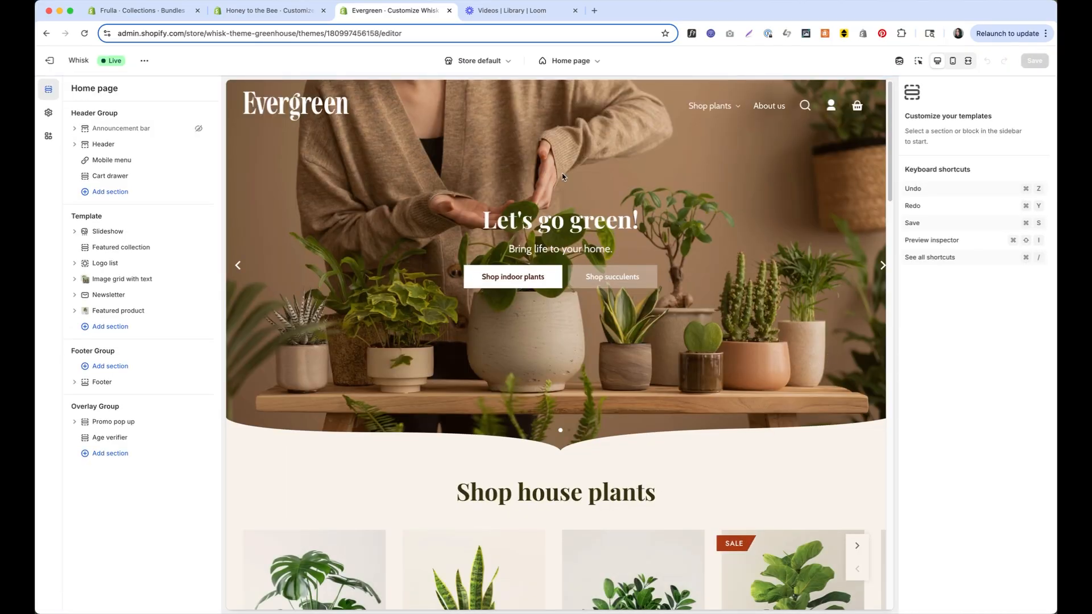
{"action": "left_click", "coordinate": [126, 145]}
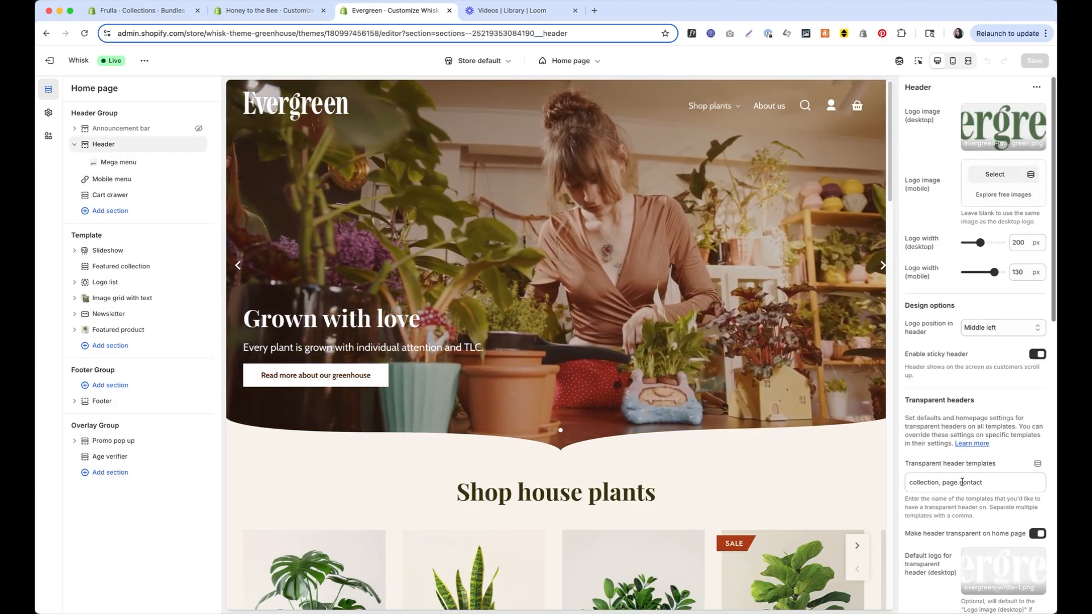
{"action": "left_click", "coordinate": [591, 61]}
{"action": "left_click", "coordinate": [548, 149]}
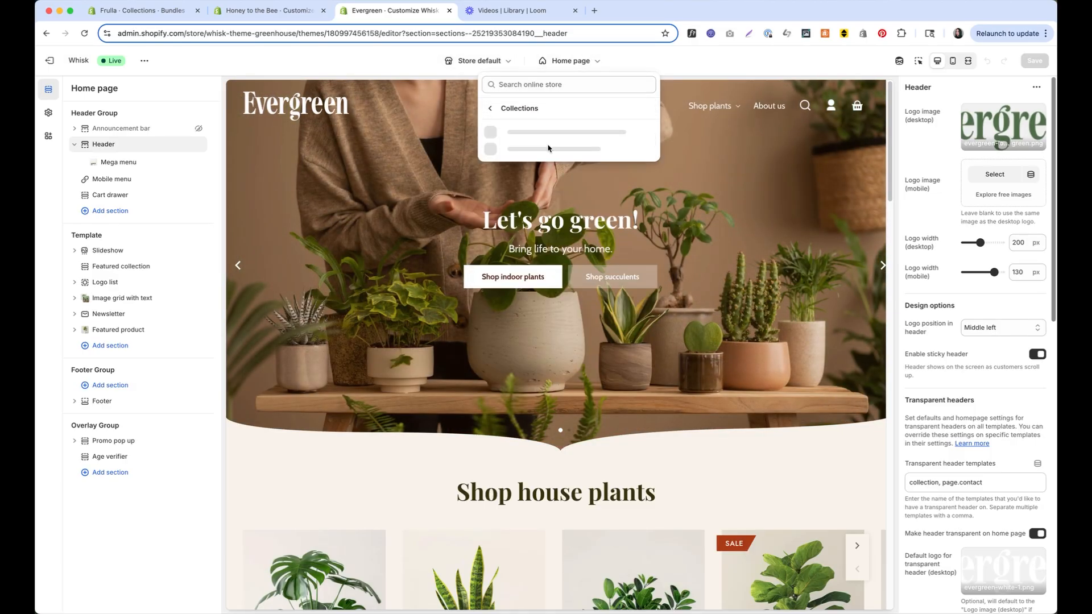
{"action": "left_click", "coordinate": [548, 143]}
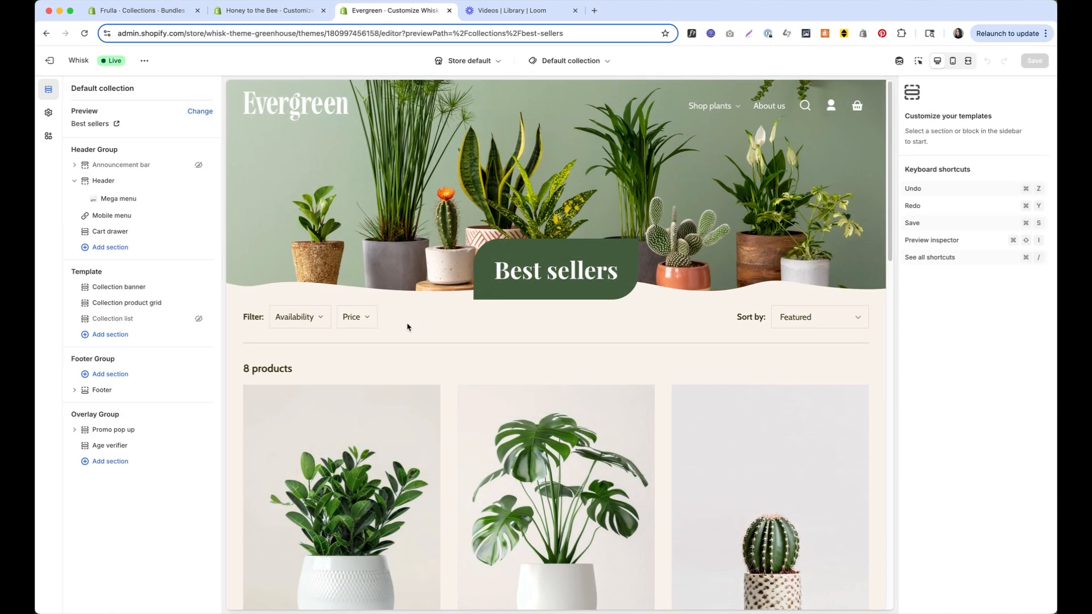
Inspect the Collection banner's Transparent header overrides, then return to the Home page template
{"action": "left_click", "coordinate": [152, 287]}
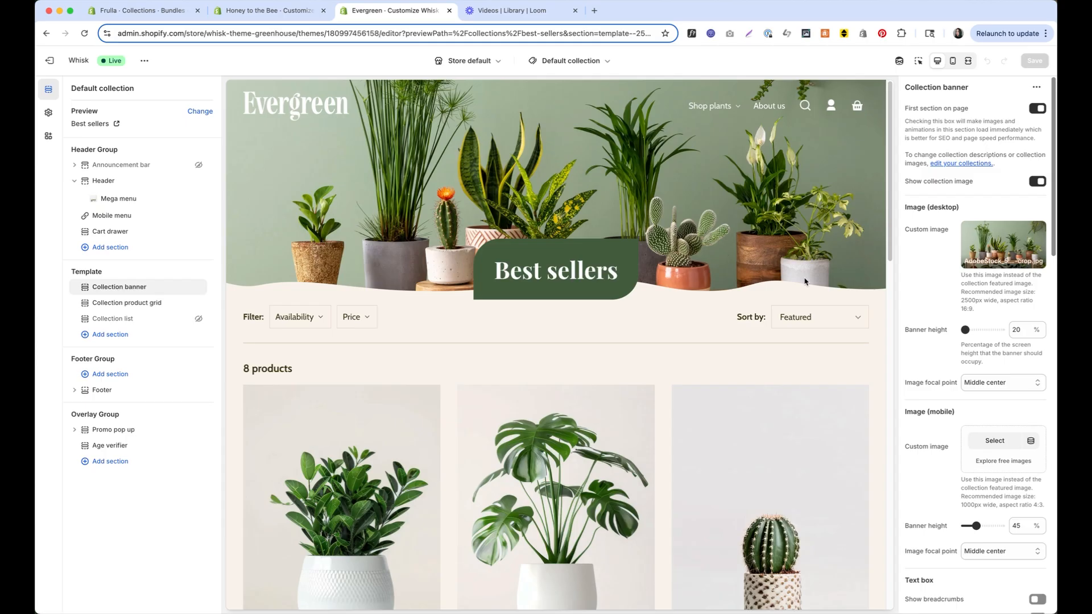
{"action": "mouse_move", "coordinate": [993, 246]}
{"action": "scroll", "coordinate": [916, 381], "scroll_direction": "down", "scroll_amount": 6}
{"action": "scroll", "coordinate": [931, 388], "scroll_direction": "down", "scroll_amount": 7}
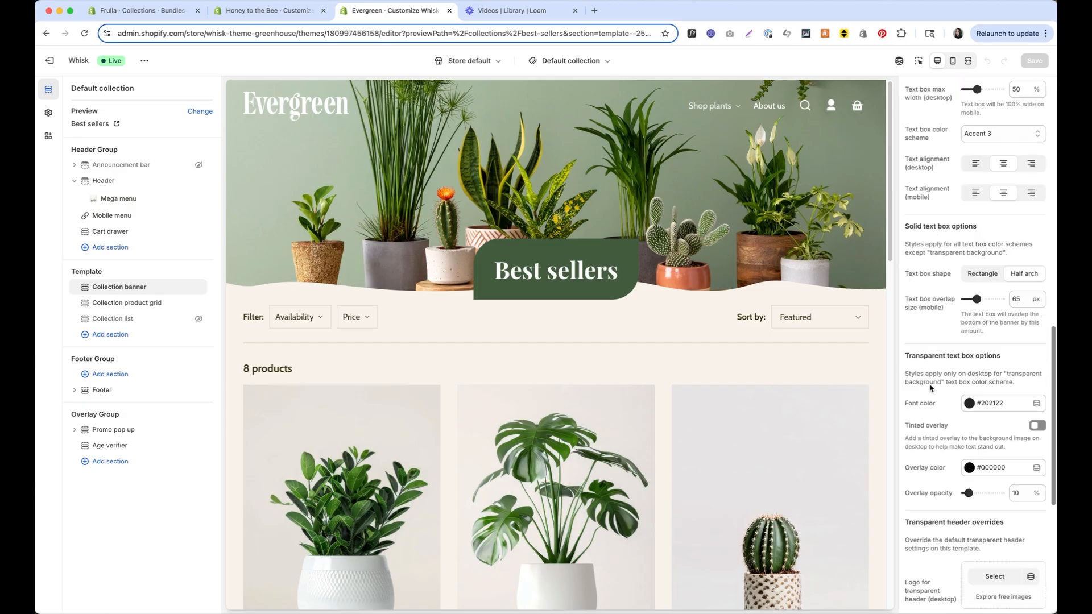
{"action": "scroll", "coordinate": [931, 388], "scroll_direction": "down", "scroll_amount": 6}
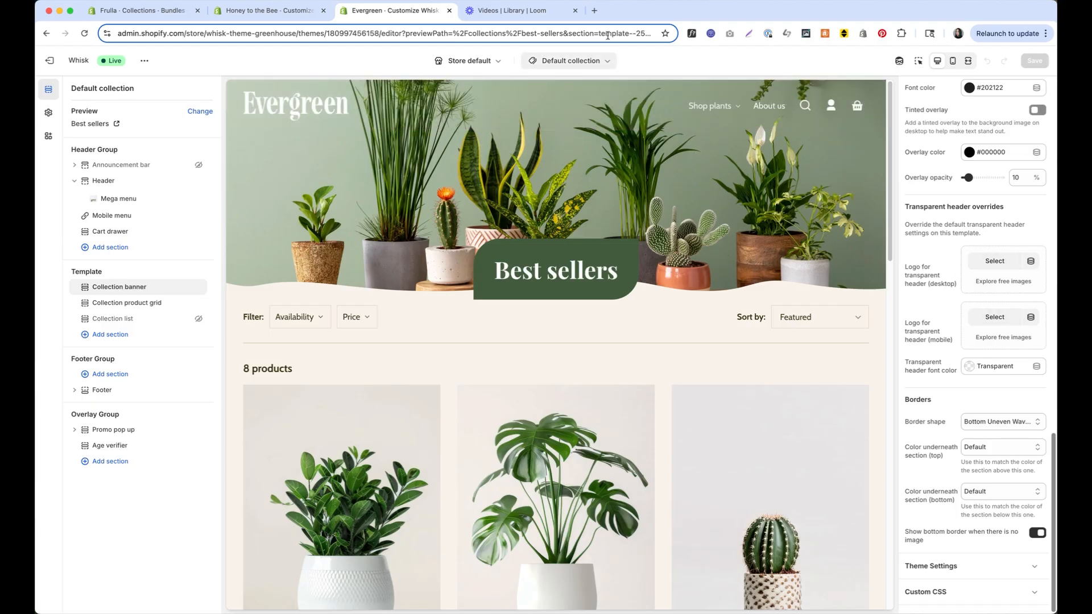
{"action": "left_click", "coordinate": [575, 61]}
{"action": "left_click", "coordinate": [565, 106]}
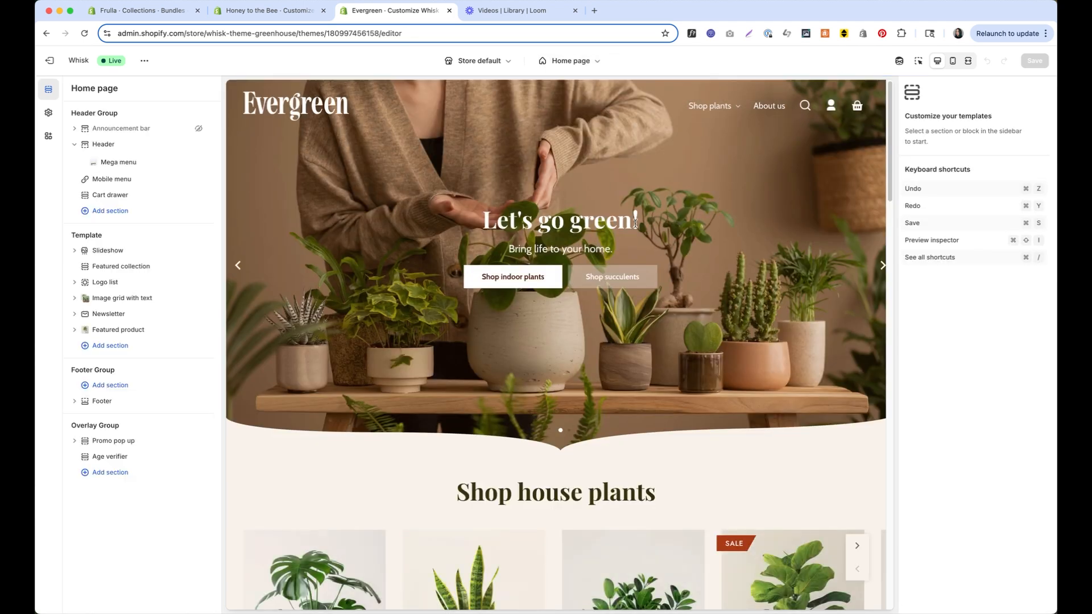
Compare the Header's transparent header settings with the Default collection's Collection banner overrides
{"action": "left_click", "coordinate": [106, 146]}
{"action": "scroll", "coordinate": [1013, 292], "scroll_direction": "down", "scroll_amount": 6}
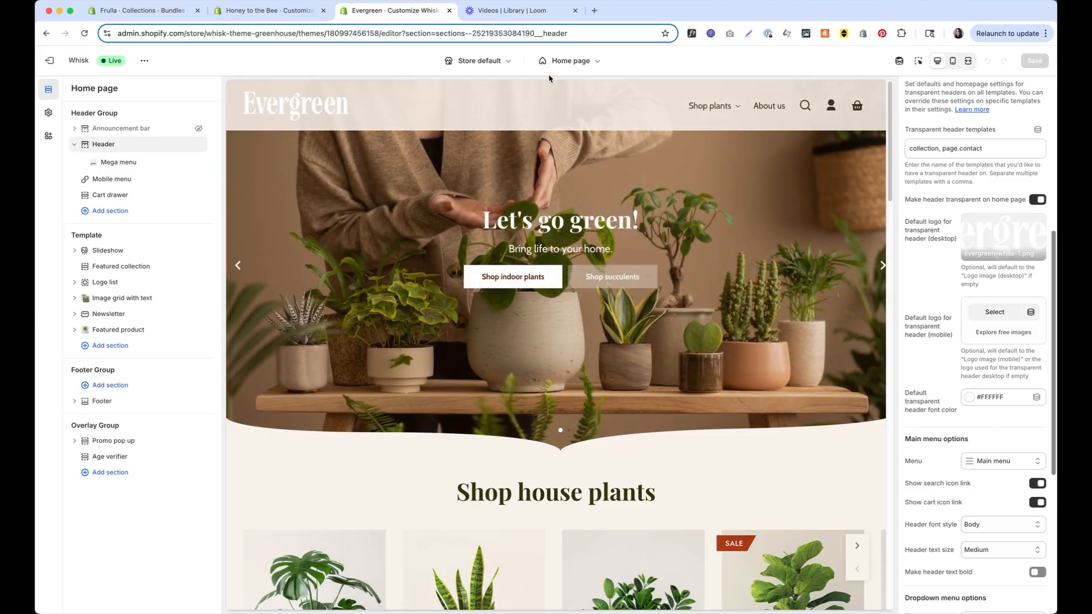
{"action": "left_click", "coordinate": [560, 60]}
{"action": "left_click", "coordinate": [544, 141]}
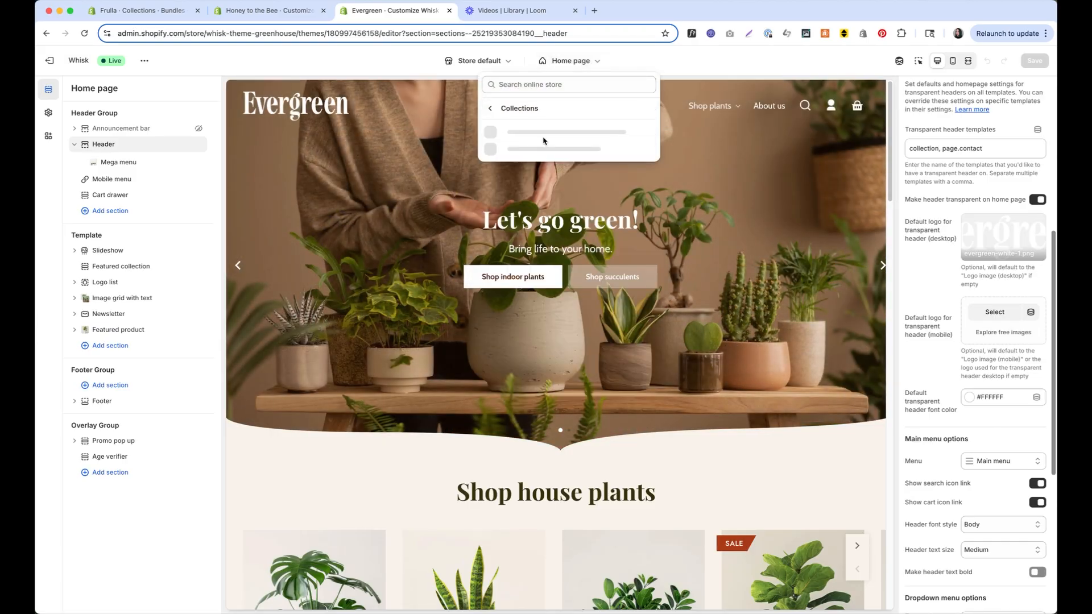
{"action": "left_click", "coordinate": [539, 138]}
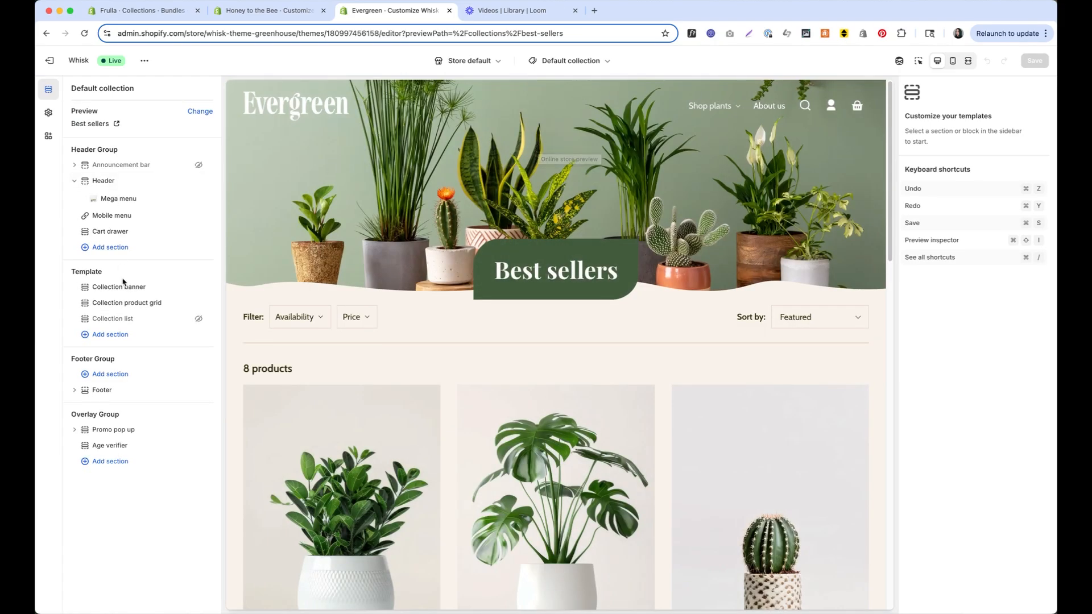
{"action": "left_click", "coordinate": [114, 287]}
{"action": "scroll", "coordinate": [962, 465], "scroll_direction": "down", "scroll_amount": 10}
{"action": "scroll", "coordinate": [963, 465], "scroll_direction": "down", "scroll_amount": 5}
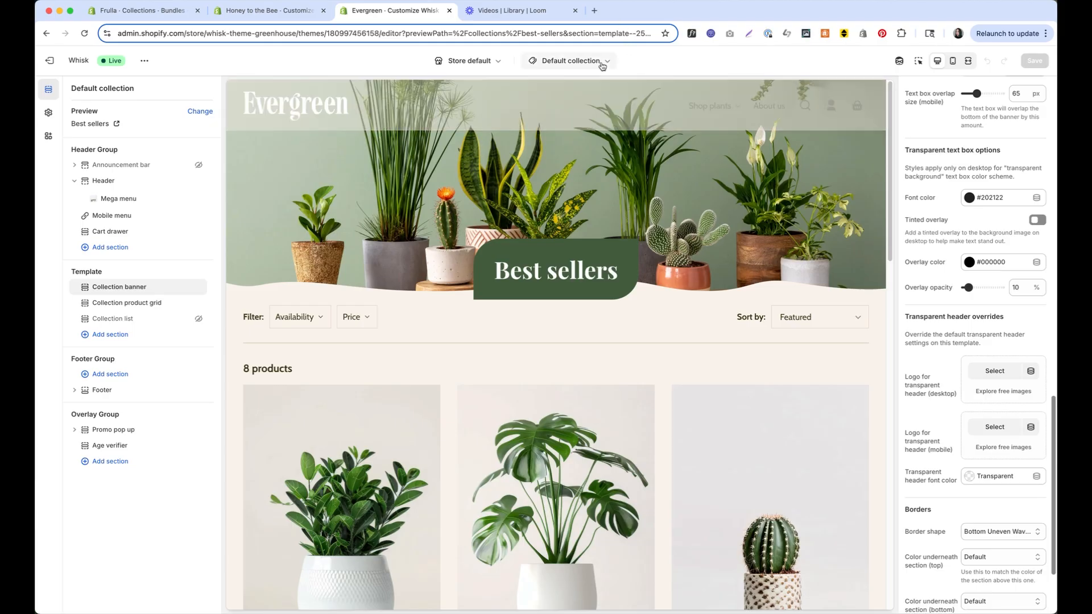
Load the contact page template under Pages
{"action": "left_click", "coordinate": [585, 67]}
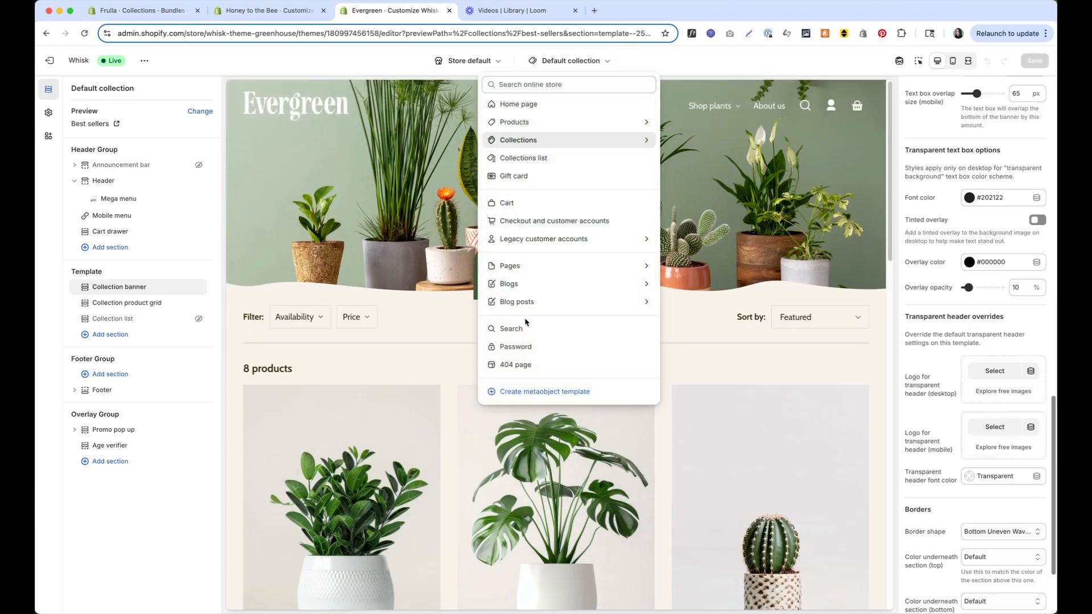
{"action": "left_click", "coordinate": [527, 267]}
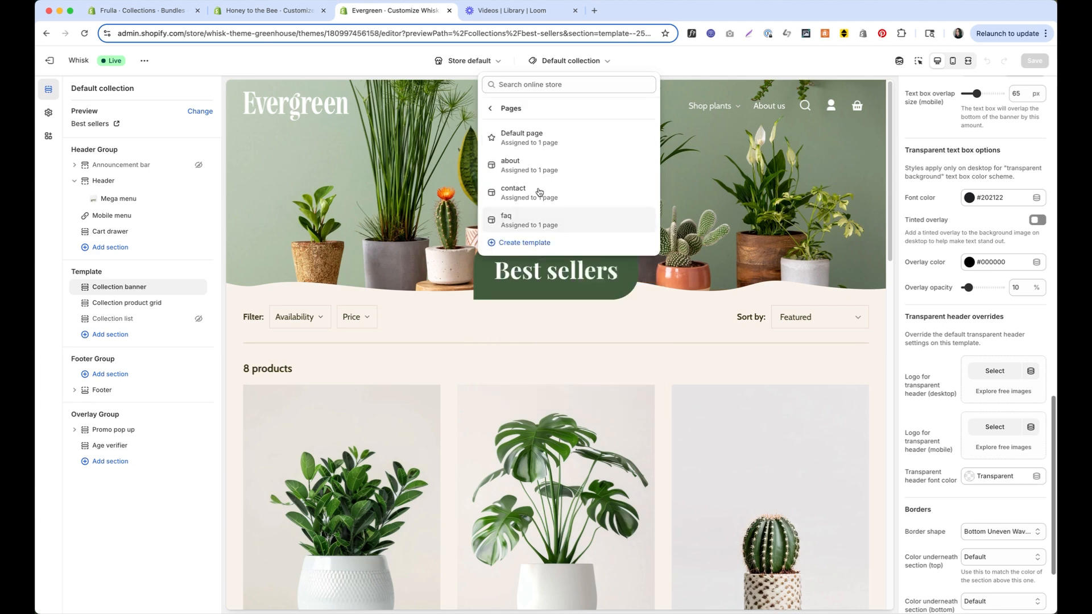
{"action": "left_click", "coordinate": [538, 190]}
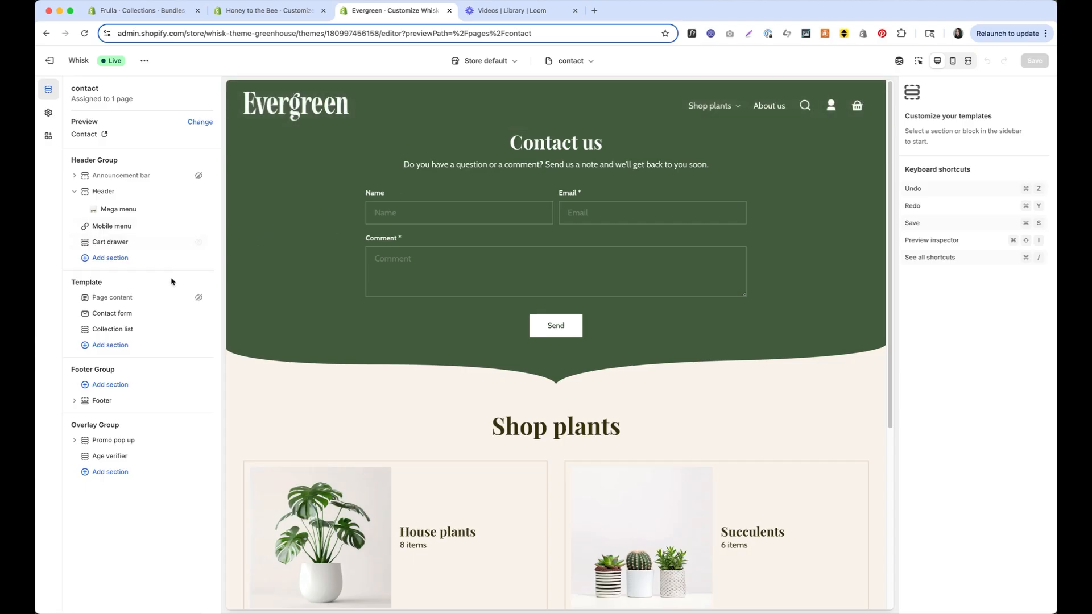
In the Contact form settings, toggle Add padding at top and keep the Accent 3 colour scheme
{"action": "left_click", "coordinate": [109, 313]}
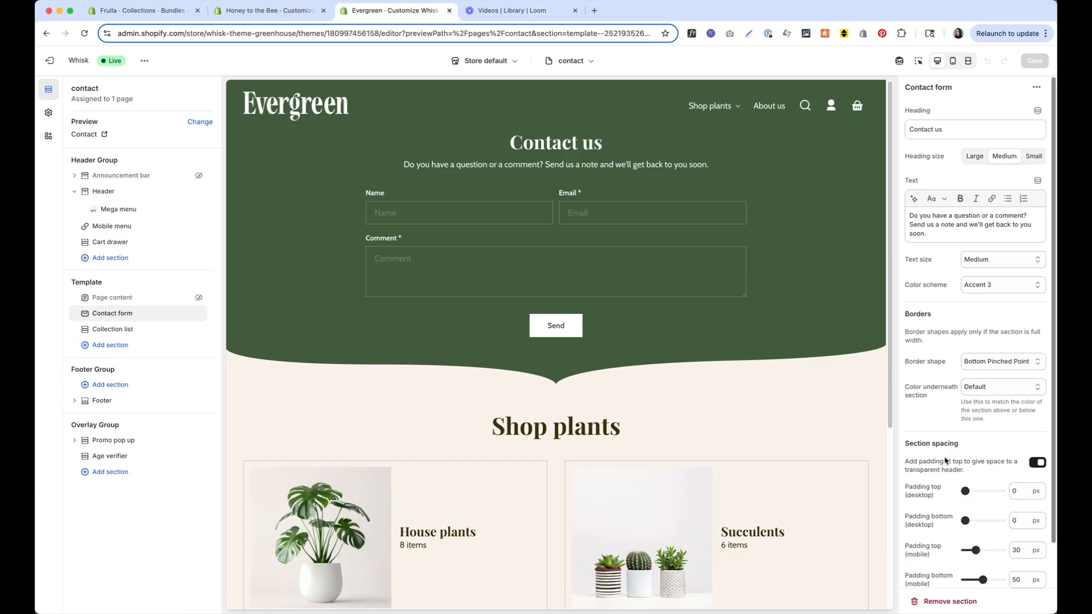
{"action": "left_click", "coordinate": [1036, 464]}
{"action": "scroll", "coordinate": [974, 385], "scroll_direction": "down", "scroll_amount": 2}
{"action": "scroll", "coordinate": [965, 402], "scroll_direction": "up", "scroll_amount": 2}
{"action": "left_click", "coordinate": [986, 288]}
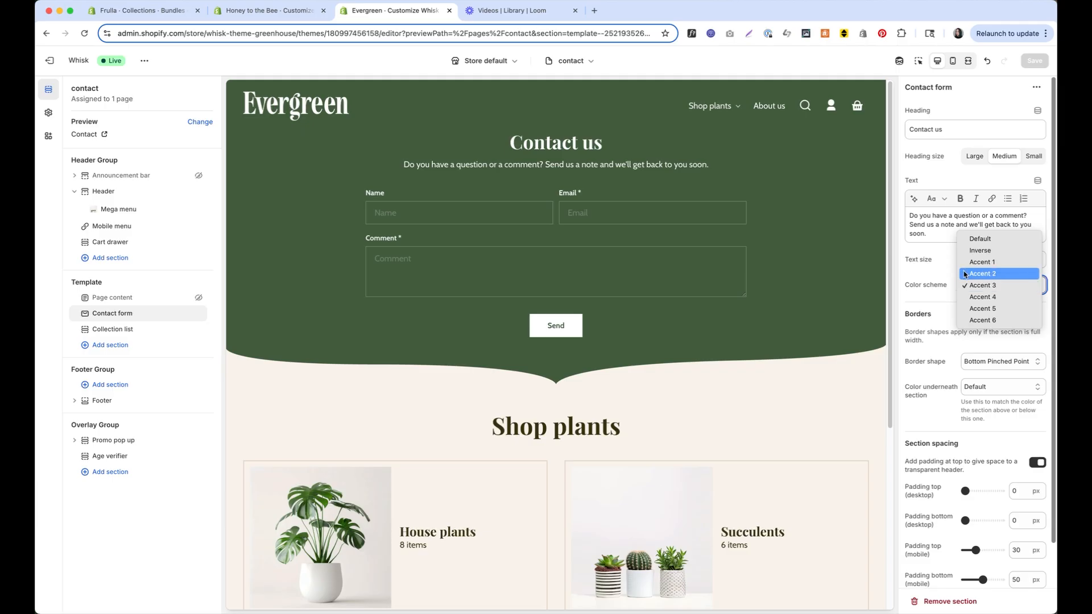
{"action": "left_click", "coordinate": [938, 276]}
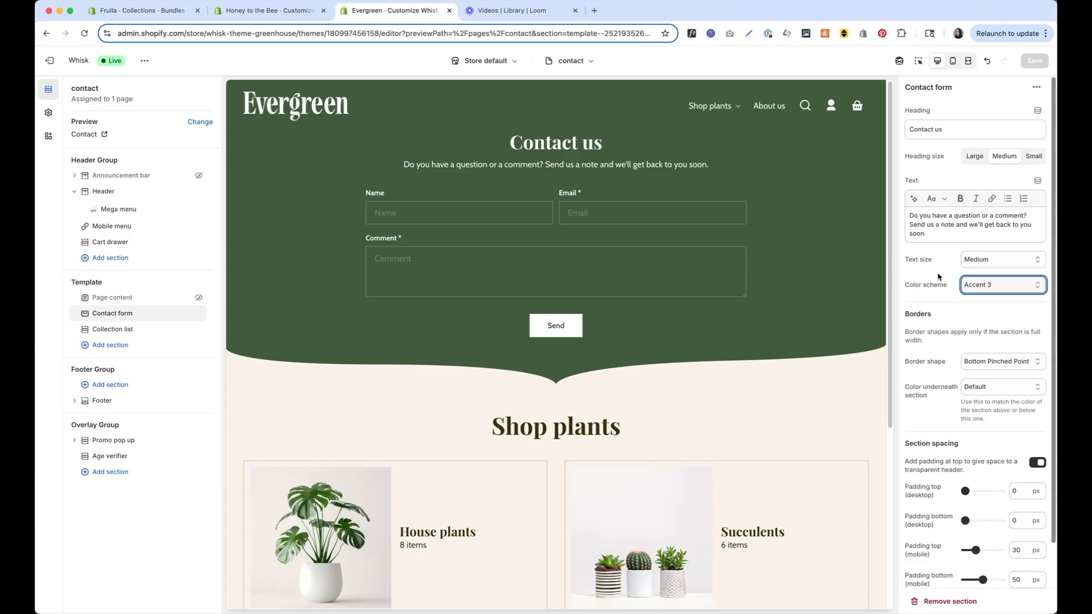